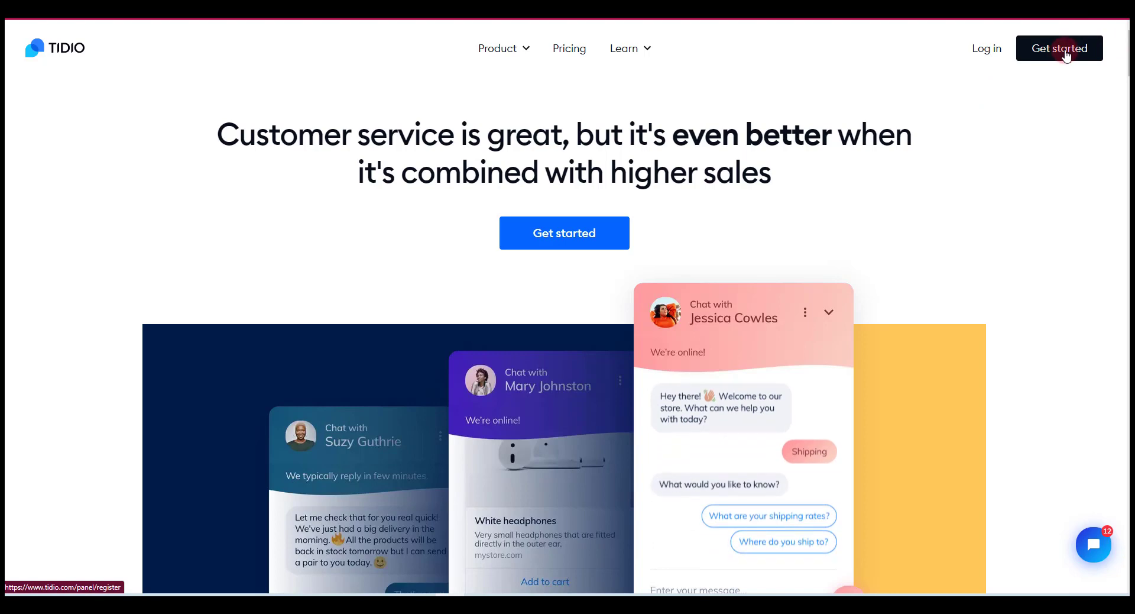
Register a free account by email with the e-mail address and account password, agreeing to the Terms & Conditions and Privacy Policy.
{"action": "left_click", "coordinate": [1062, 54]}
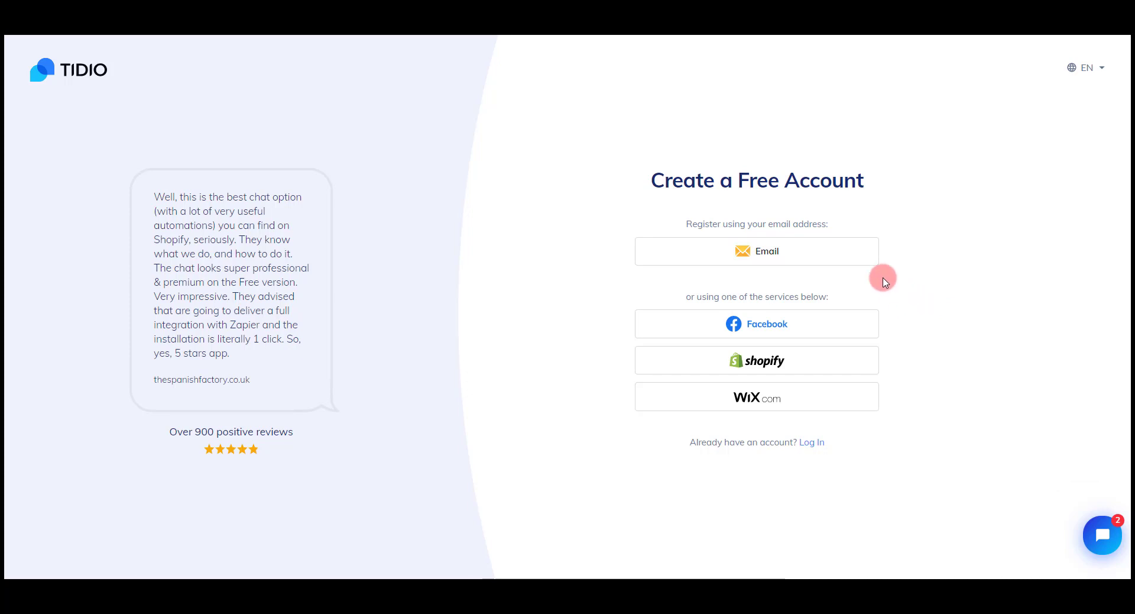
{"action": "left_click", "coordinate": [836, 329]}
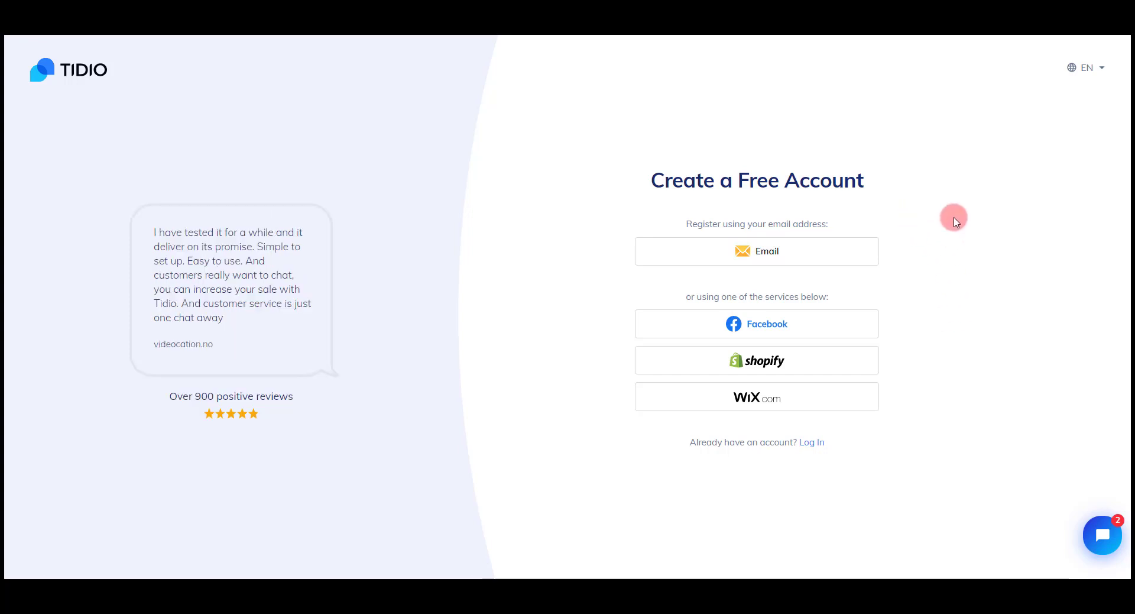
{"action": "left_click", "coordinate": [794, 255]}
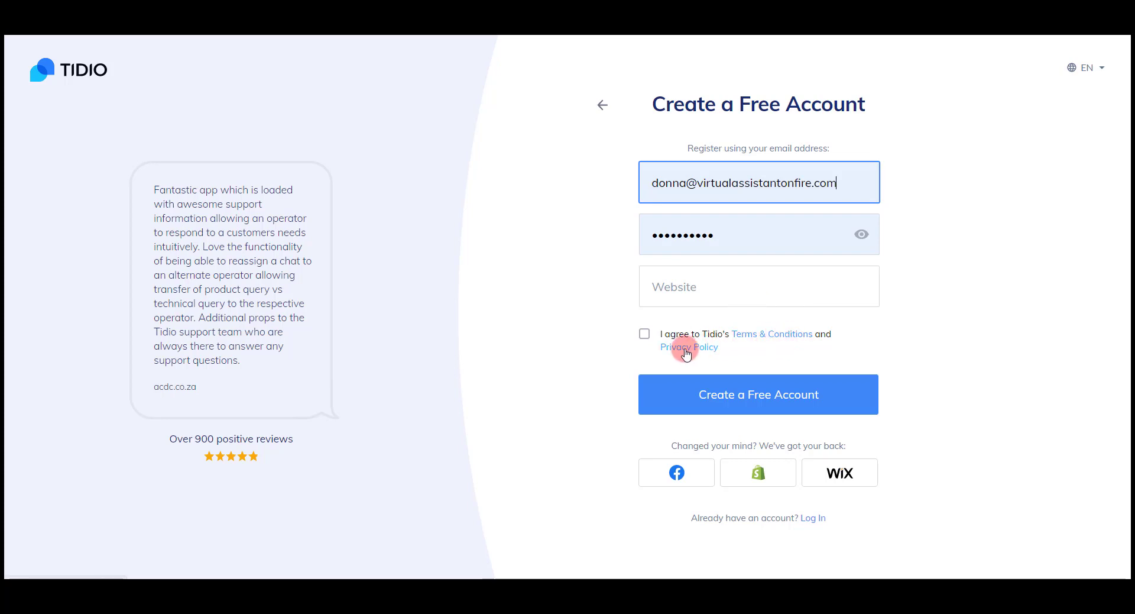
{"action": "left_click", "coordinate": [645, 335]}
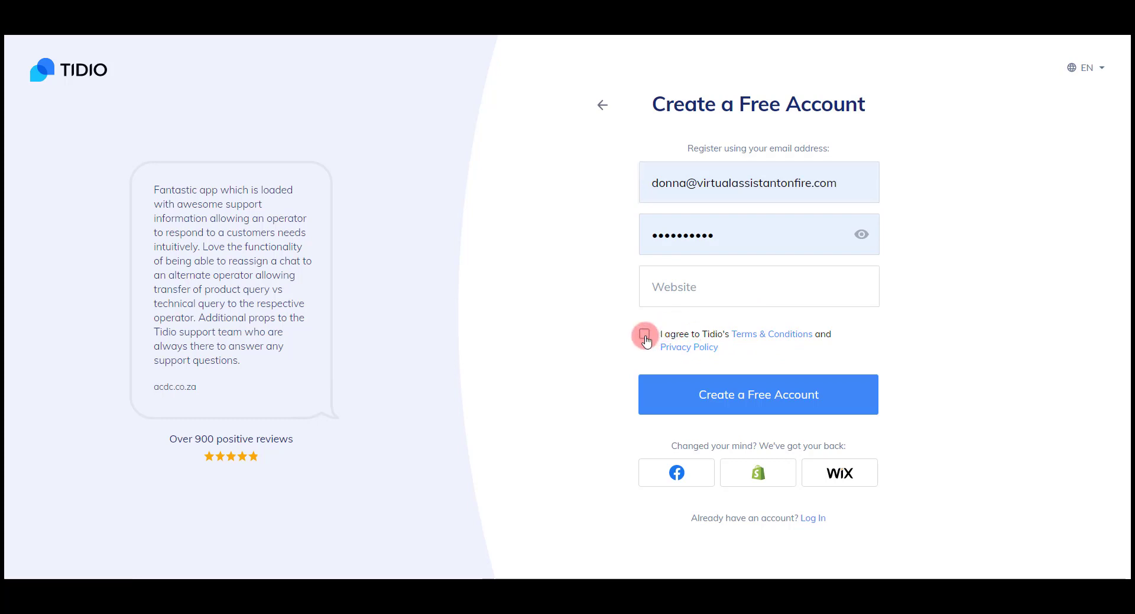
{"action": "left_click", "coordinate": [763, 396]}
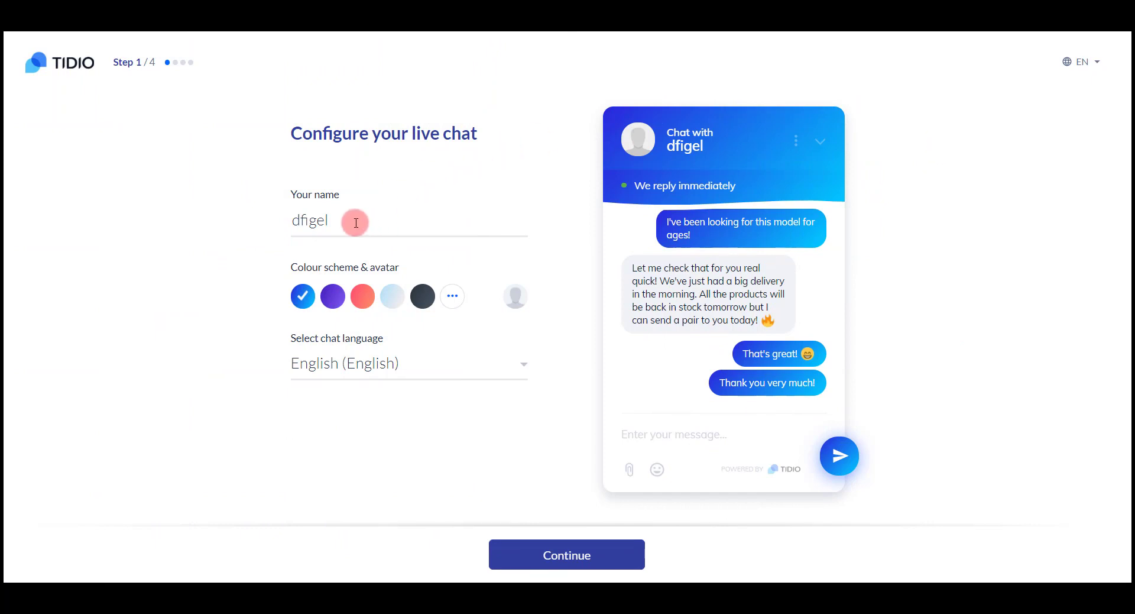
Enter the operator's first name for the live chat and apply the purple-to-pink gradient colour scheme.
{"action": "left_click_drag", "start_coordinate": [349, 219], "coordinate": [280, 223]}
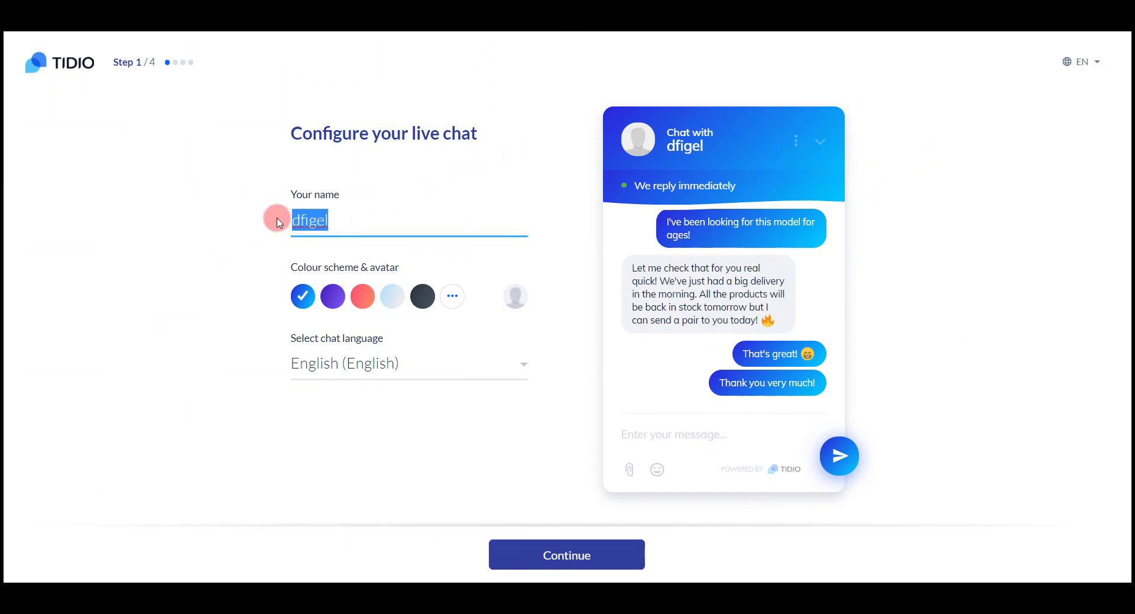
{"action": "type", "text": "Donna"}
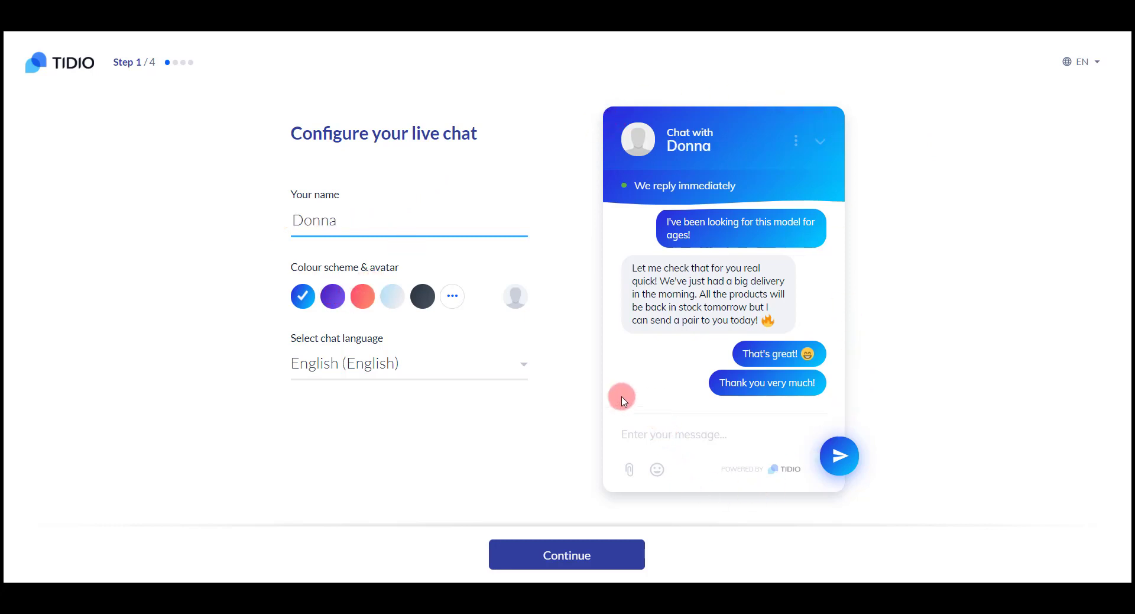
{"action": "left_click", "coordinate": [453, 296]}
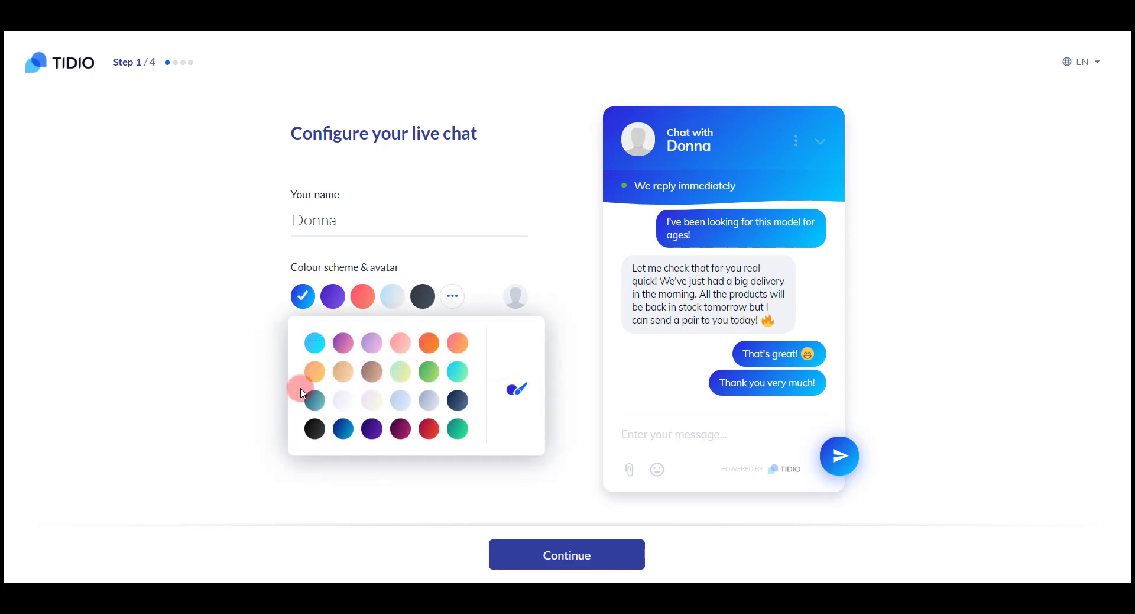
{"action": "left_click", "coordinate": [372, 343]}
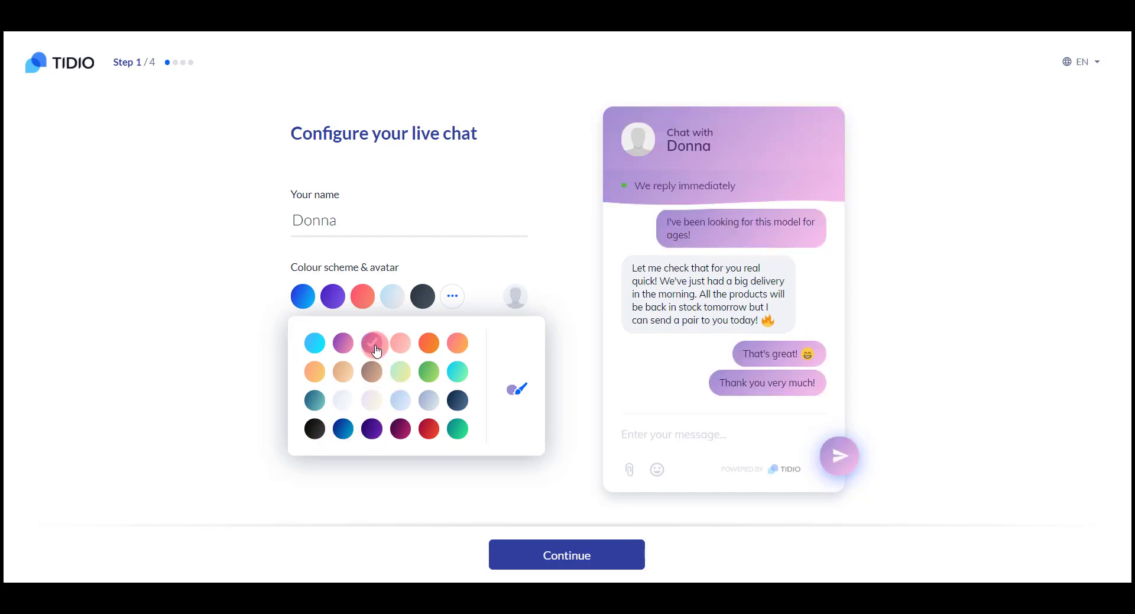
{"action": "left_click", "coordinate": [343, 344]}
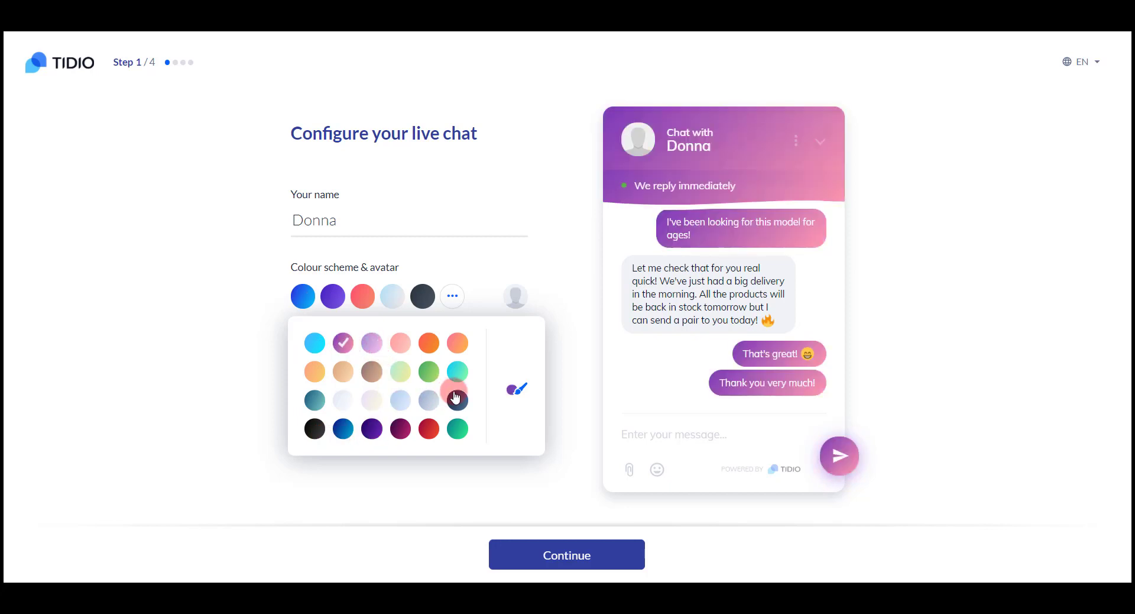
{"action": "left_click", "coordinate": [519, 394]}
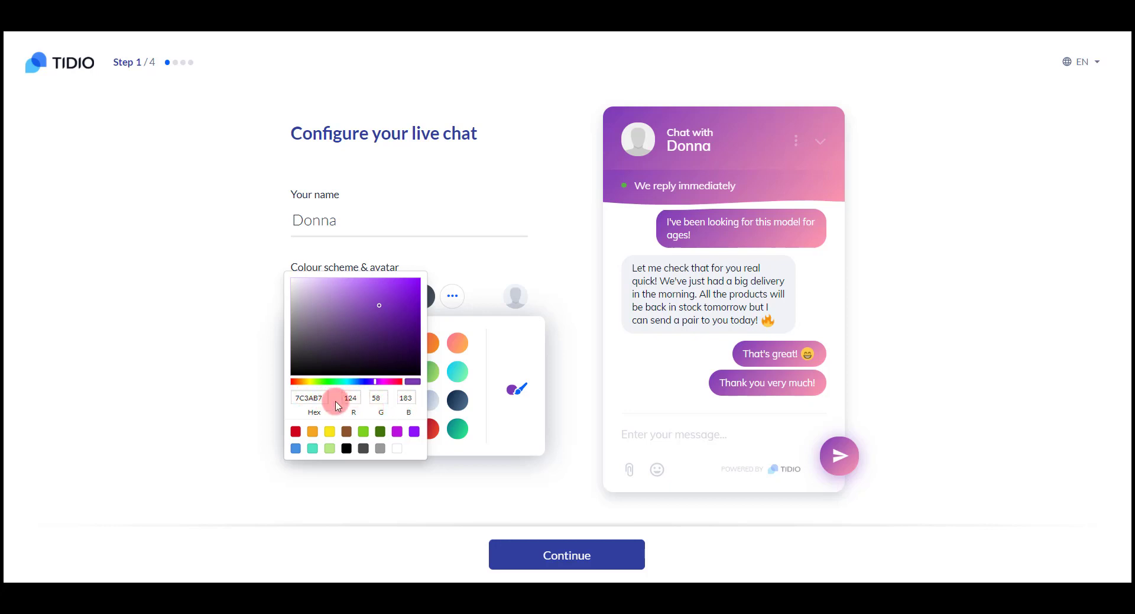
{"action": "left_click", "coordinate": [505, 400]}
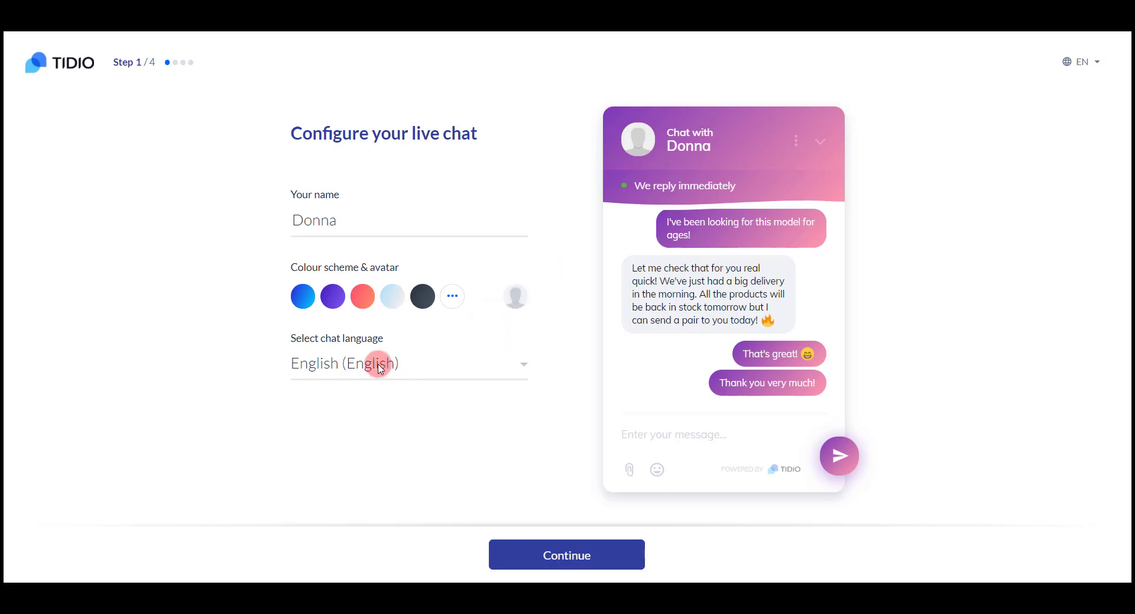
Look through the available chat languages and keep English (English).
{"action": "left_click", "coordinate": [524, 365]}
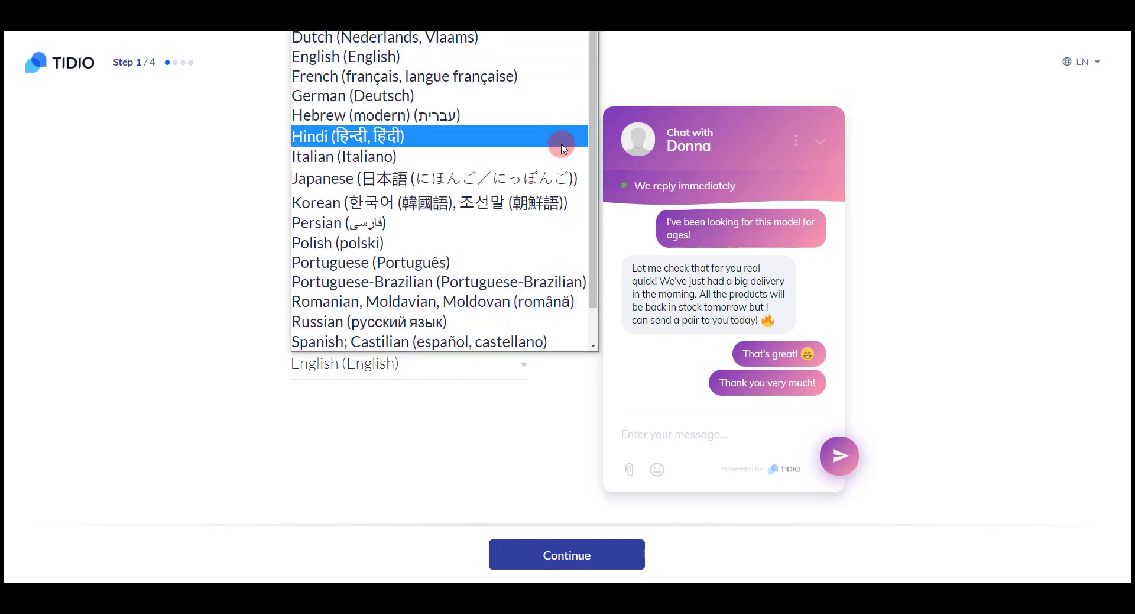
{"action": "scroll", "coordinate": [562, 181], "scroll_direction": "down", "scroll_amount": 1}
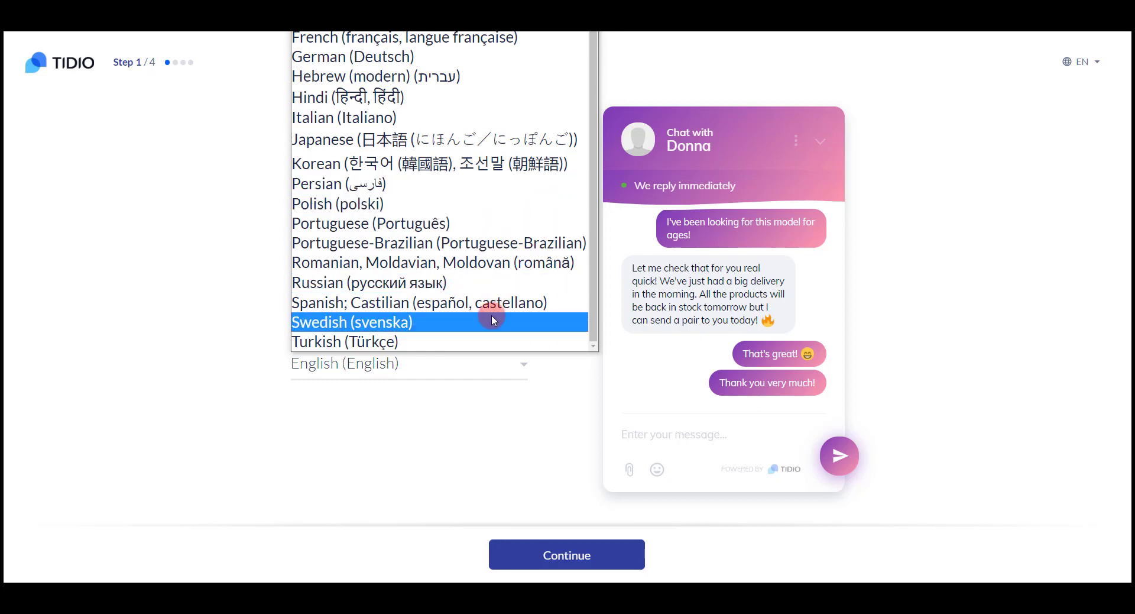
{"action": "left_click", "coordinate": [459, 370]}
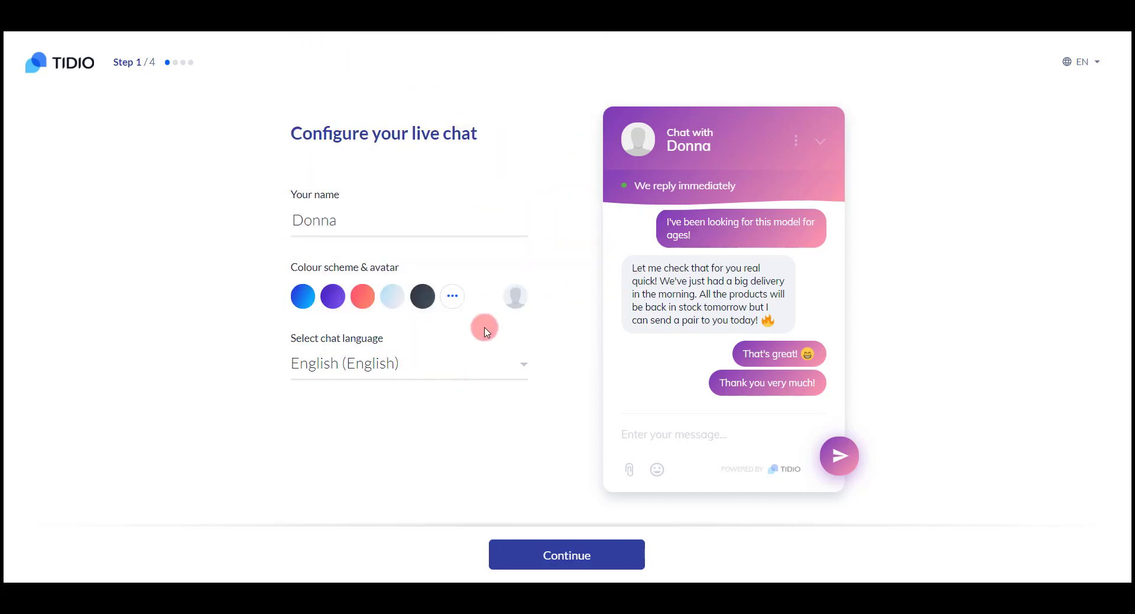
Complete the account information with company size 11-50, setting it up for a client, United States, and industry Other.
{"action": "left_click", "coordinate": [577, 561]}
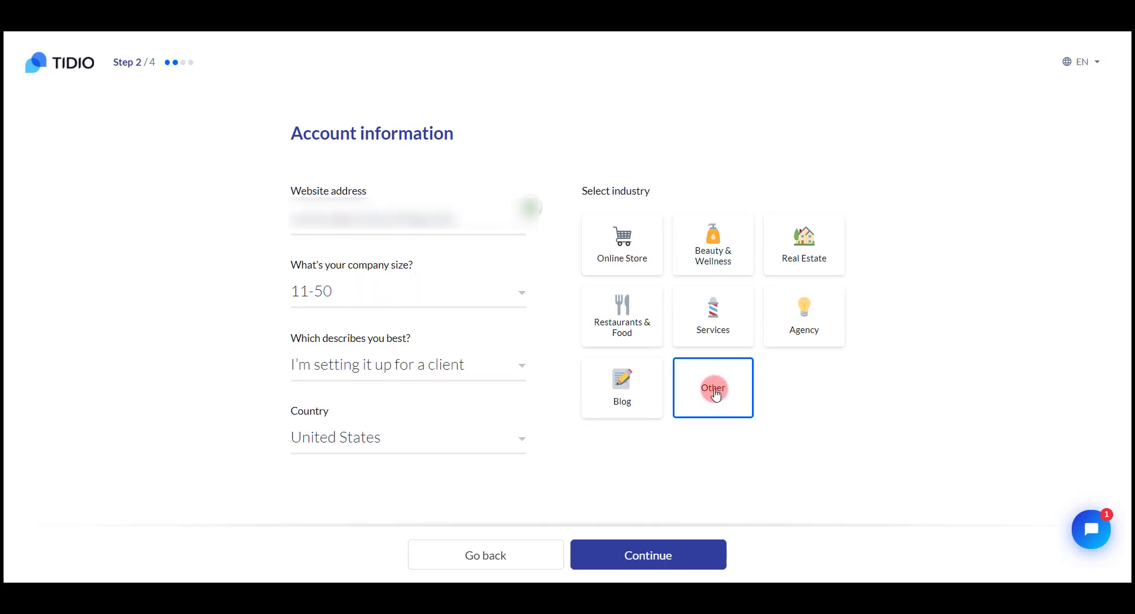
{"action": "left_click", "coordinate": [713, 385]}
{"action": "left_click", "coordinate": [657, 559]}
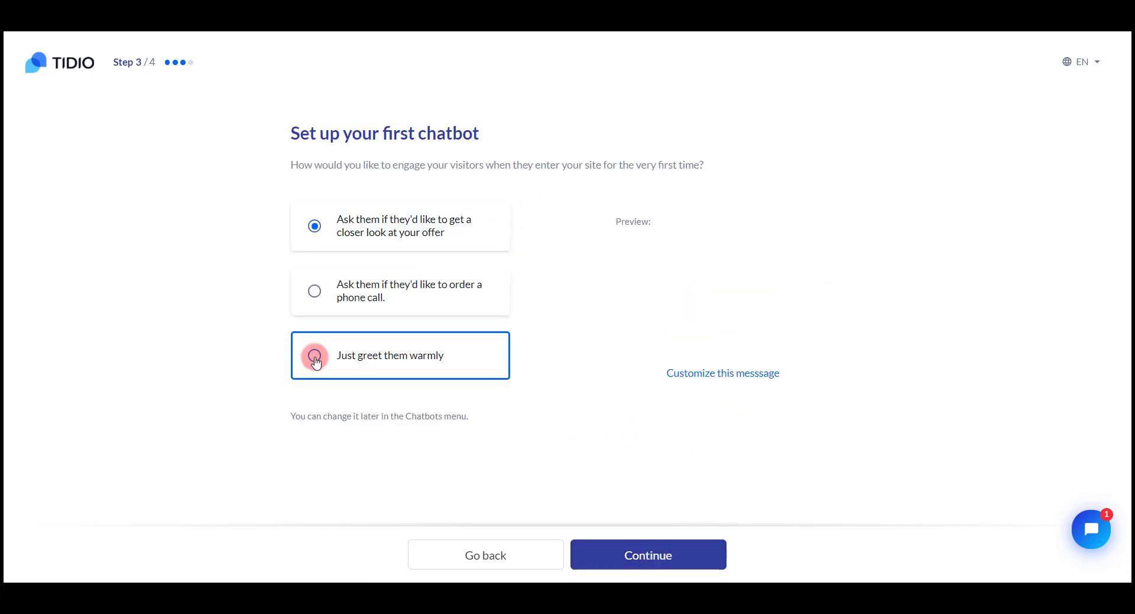
Set the first chatbot to just greet visitors warmly with the default message, and finish the setup without installing the code.
{"action": "left_click", "coordinate": [396, 350]}
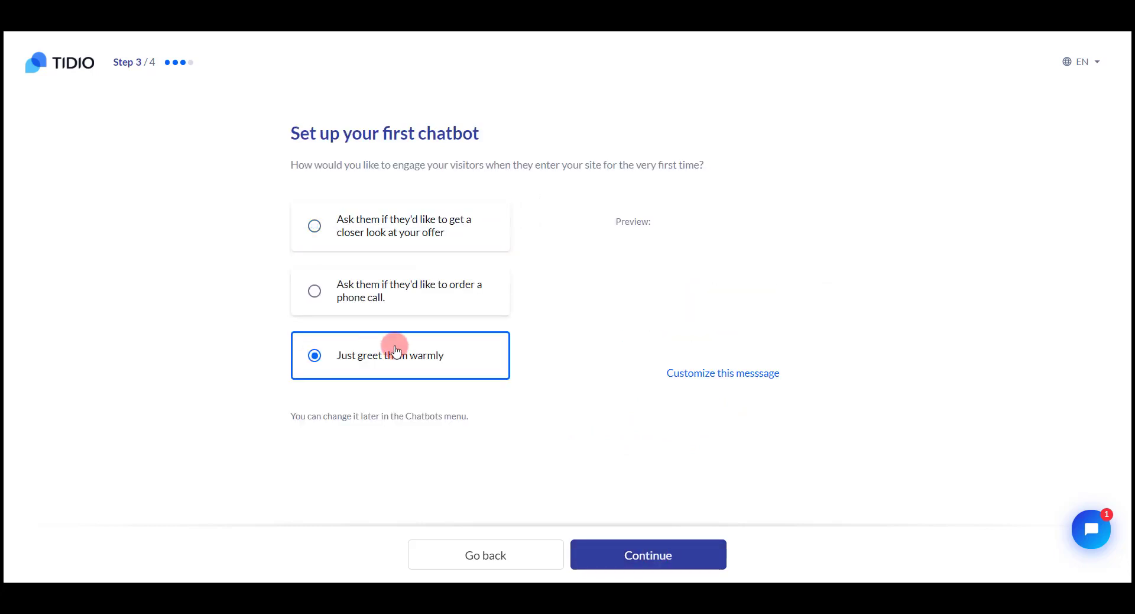
{"action": "left_click", "coordinate": [725, 373]}
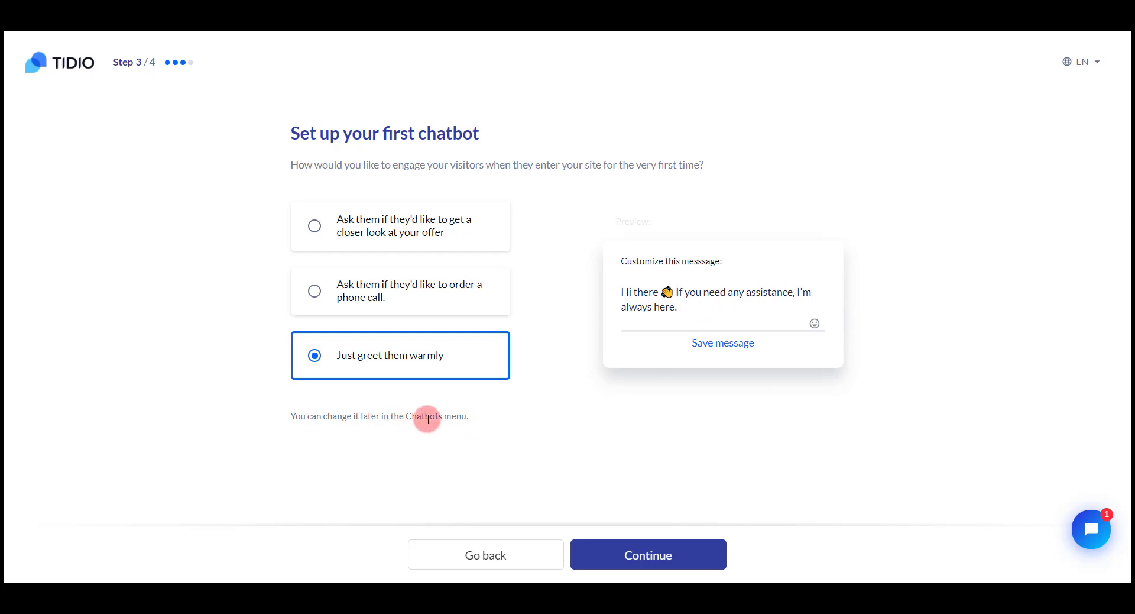
{"action": "left_click", "coordinate": [725, 344]}
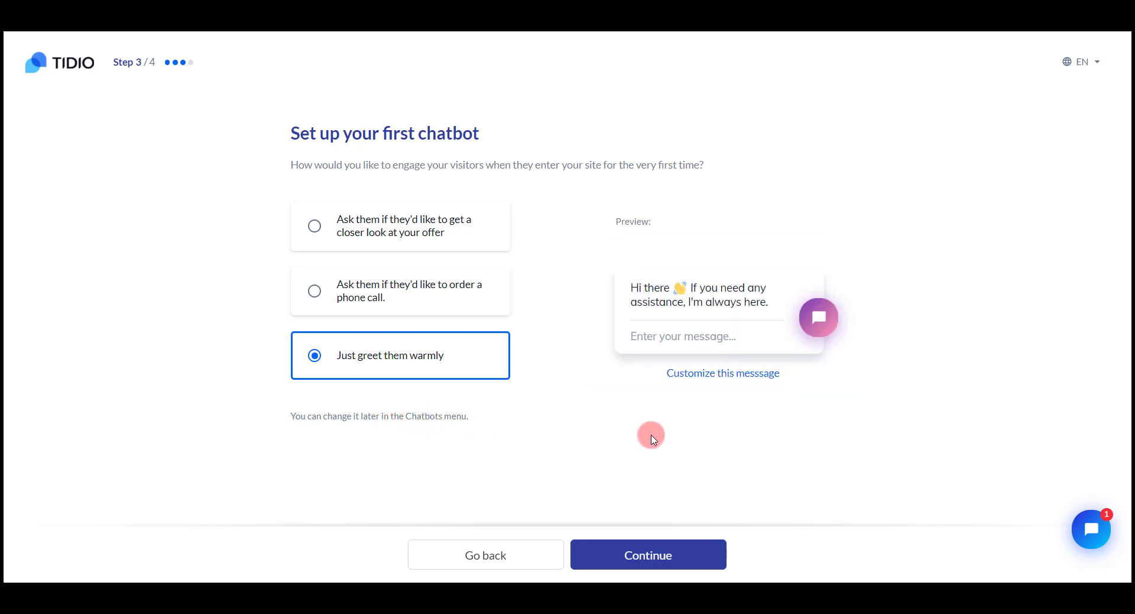
{"action": "left_click", "coordinate": [656, 559]}
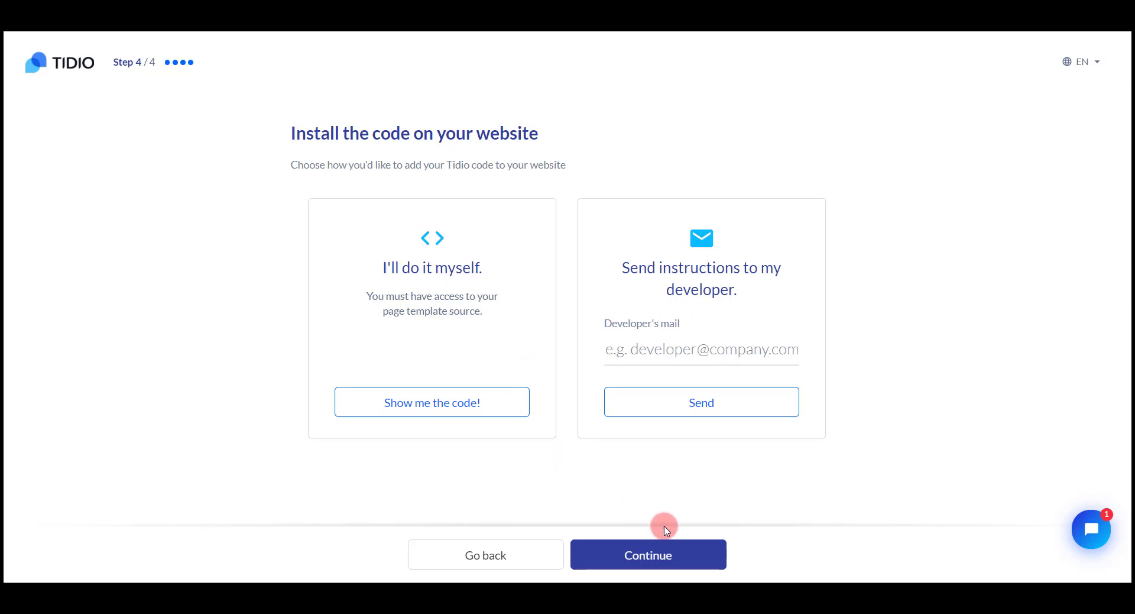
{"action": "left_click", "coordinate": [655, 560]}
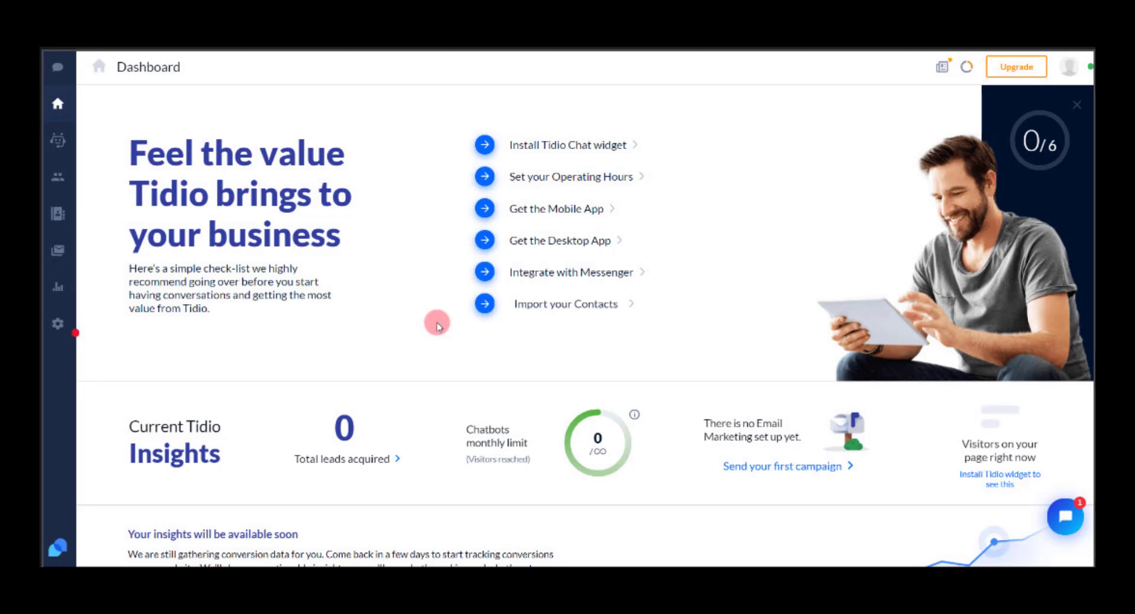
Look through the Conversations, Dashboard, Chatbots, Visitors, Contacts and Email Marketing sections.
{"action": "left_click", "coordinate": [57, 67]}
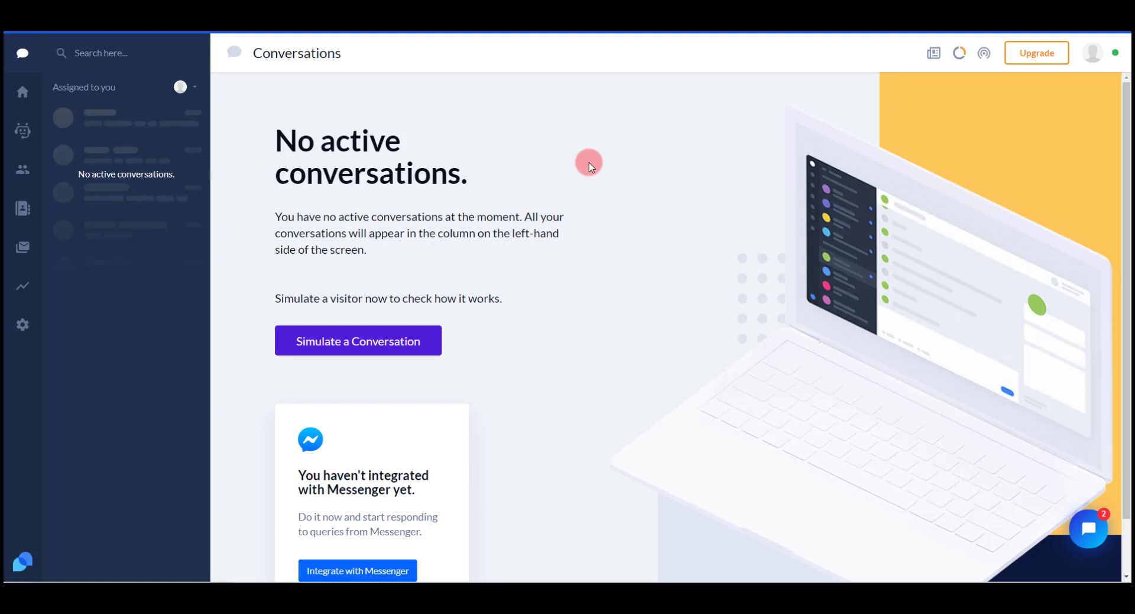
{"action": "left_click", "coordinate": [22, 93]}
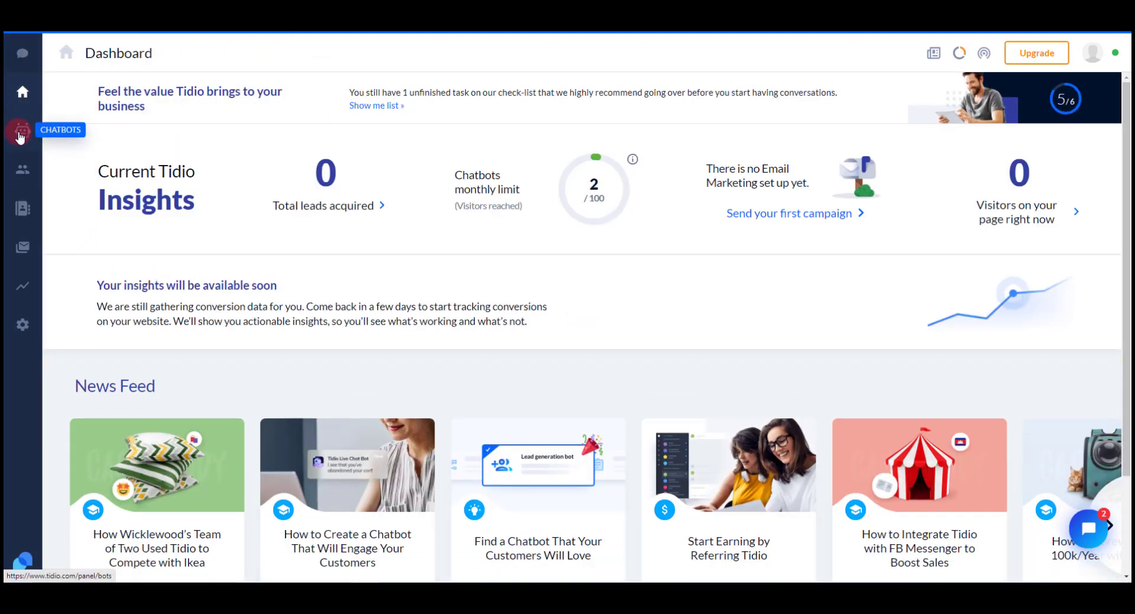
{"action": "left_click", "coordinate": [22, 133]}
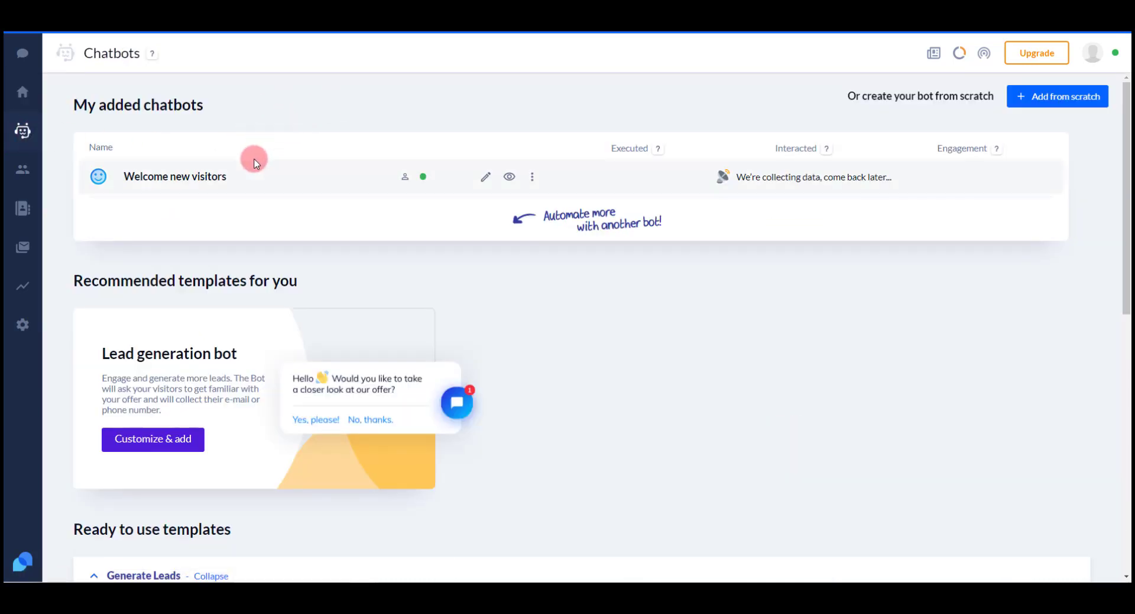
{"action": "left_click", "coordinate": [22, 171]}
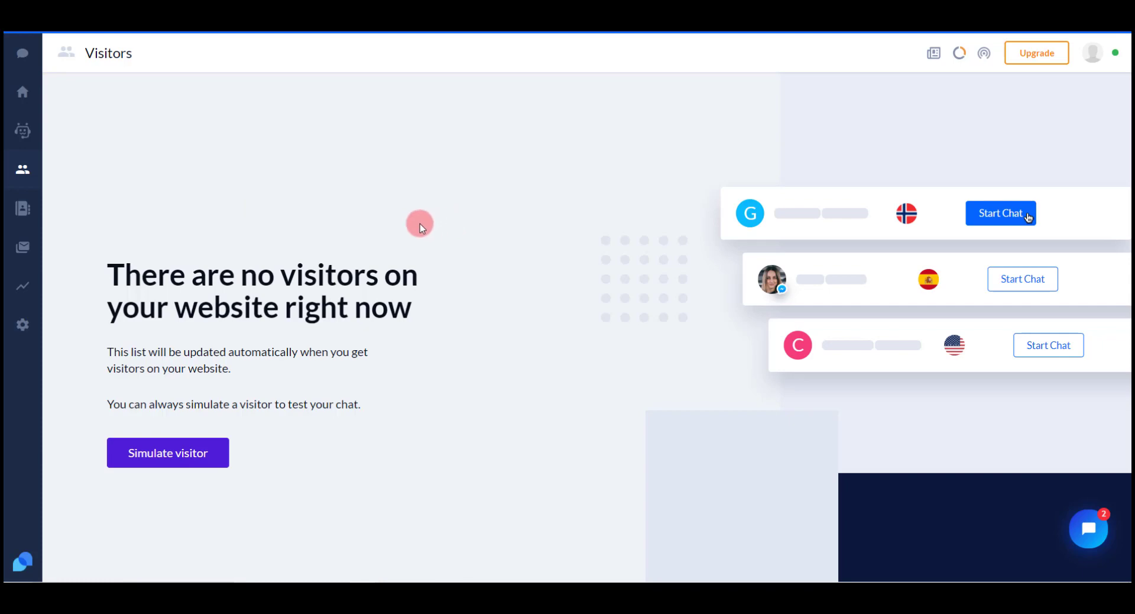
{"action": "left_click", "coordinate": [21, 214]}
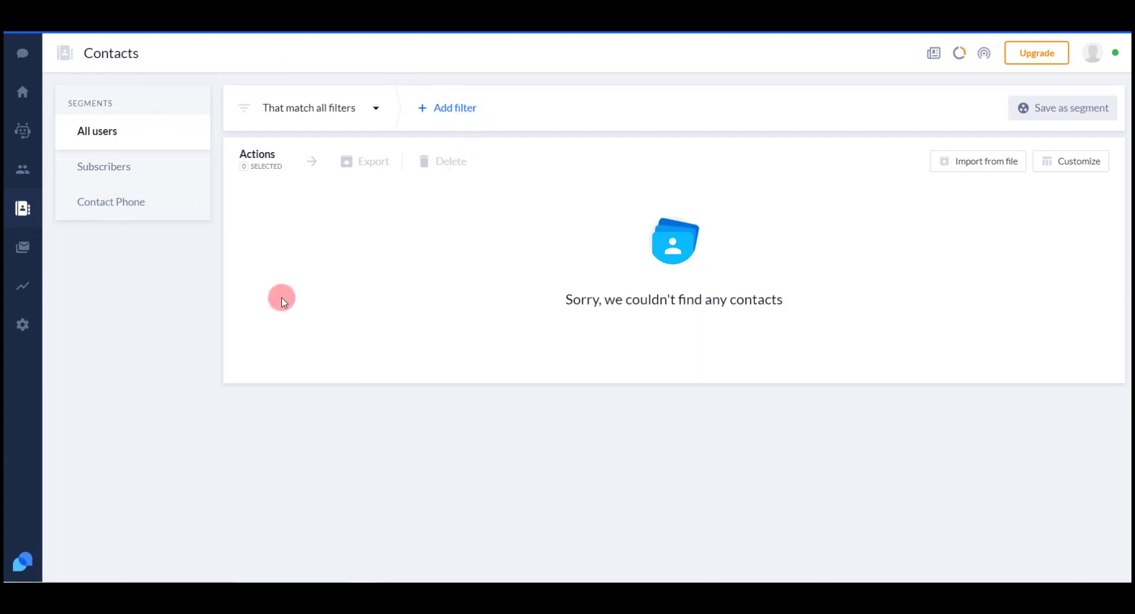
{"action": "left_click", "coordinate": [24, 247]}
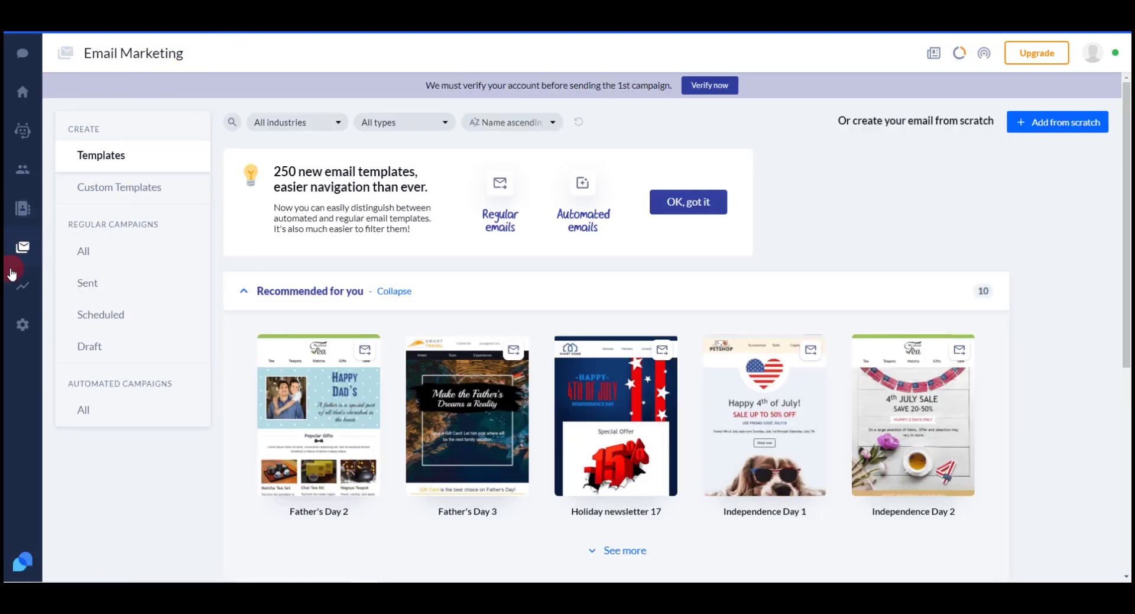
Examine the Operators, Chats and Leads acquired reports in Analytics.
{"action": "left_click", "coordinate": [24, 290]}
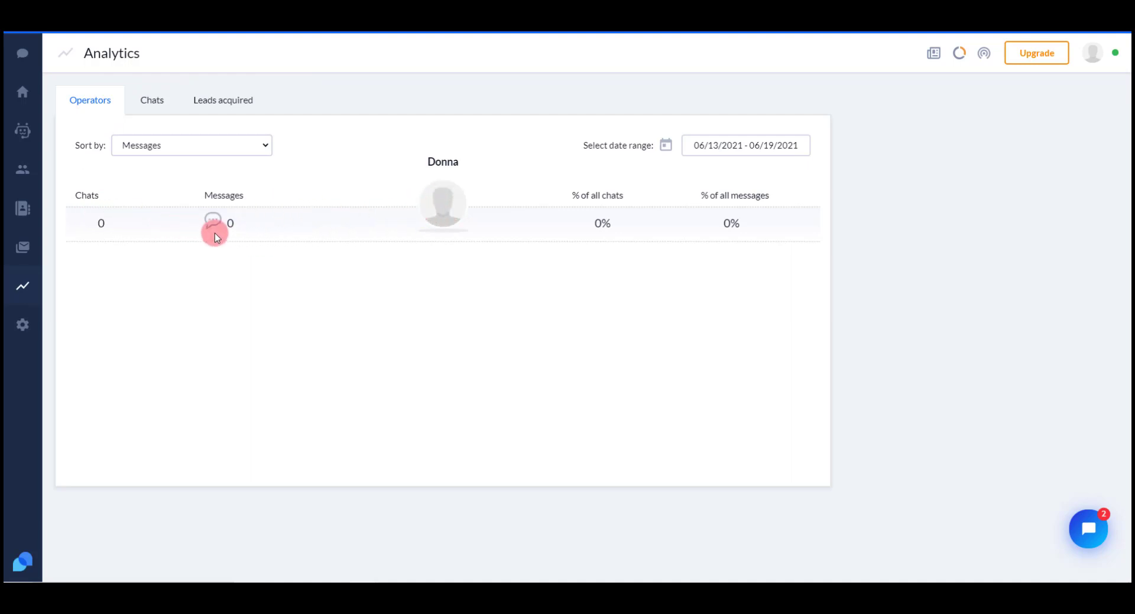
{"action": "left_click", "coordinate": [152, 100]}
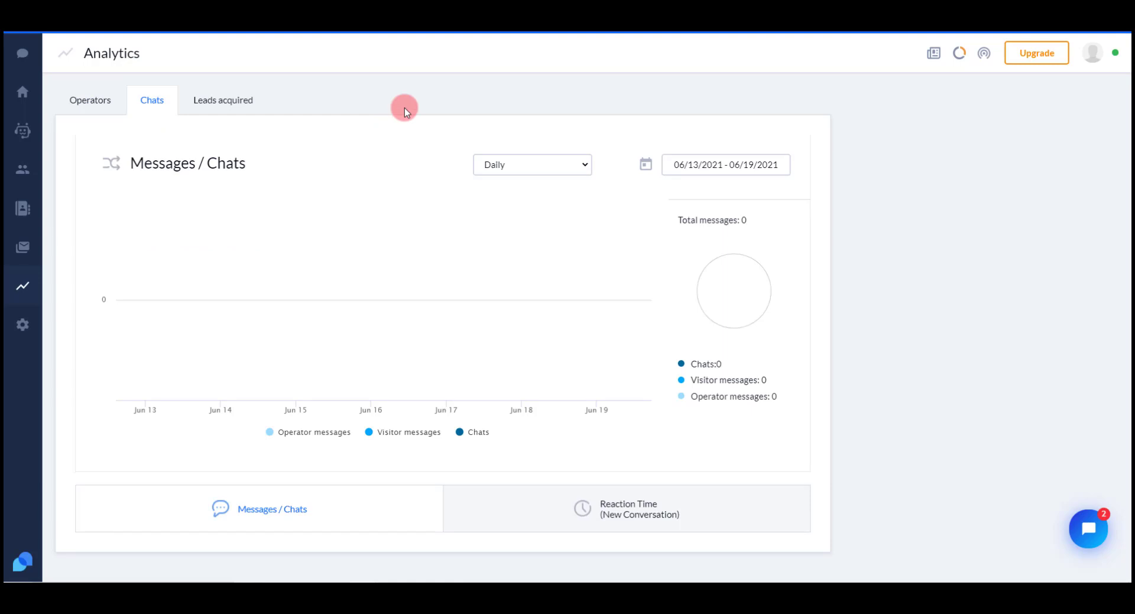
{"action": "left_click", "coordinate": [239, 100]}
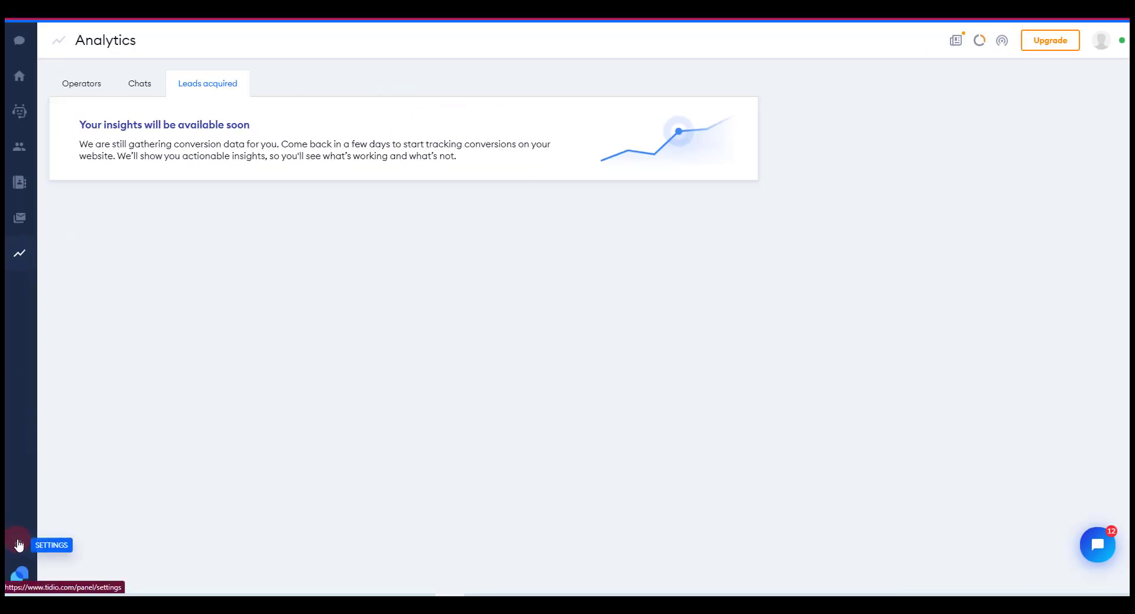
Review the live chat widget's appearance settings, including the online status text and the chat visibility options.
{"action": "left_click", "coordinate": [20, 545]}
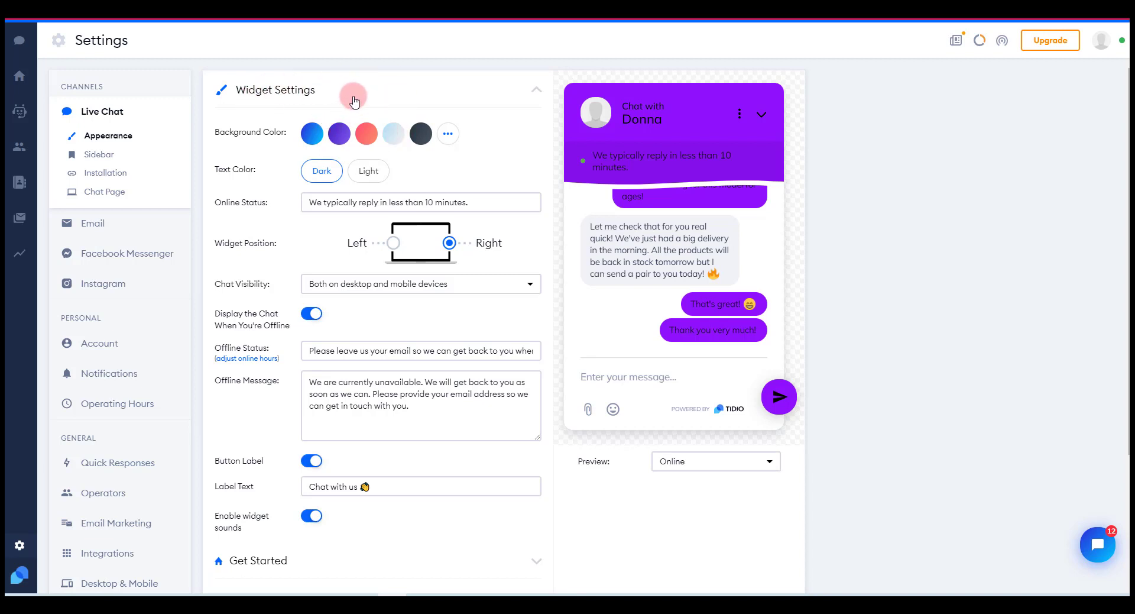
{"action": "left_click", "coordinate": [379, 205]}
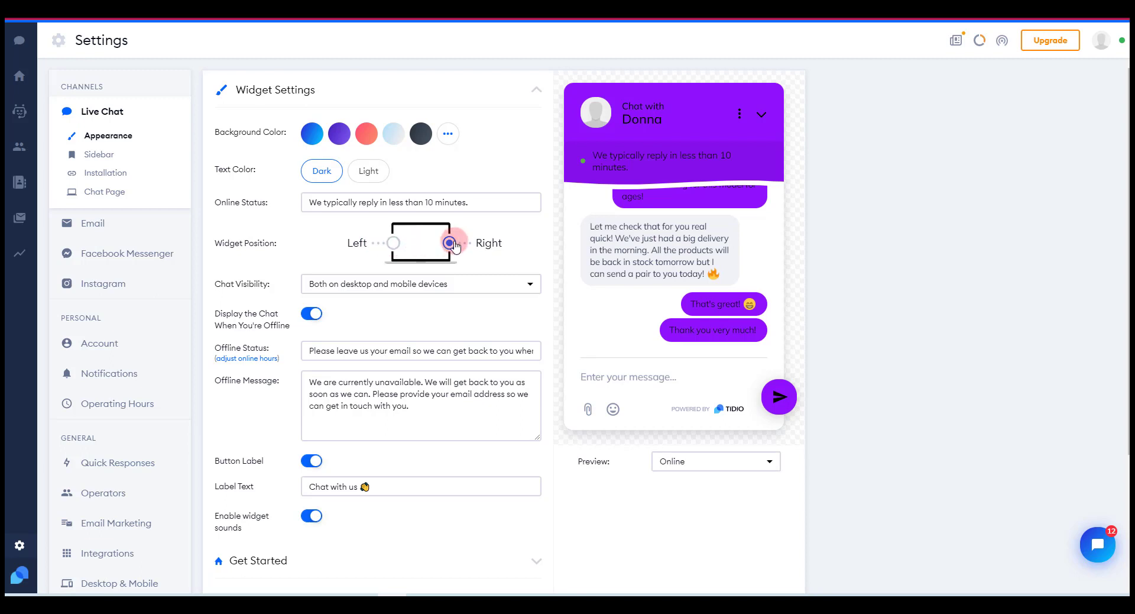
{"action": "left_click", "coordinate": [367, 285]}
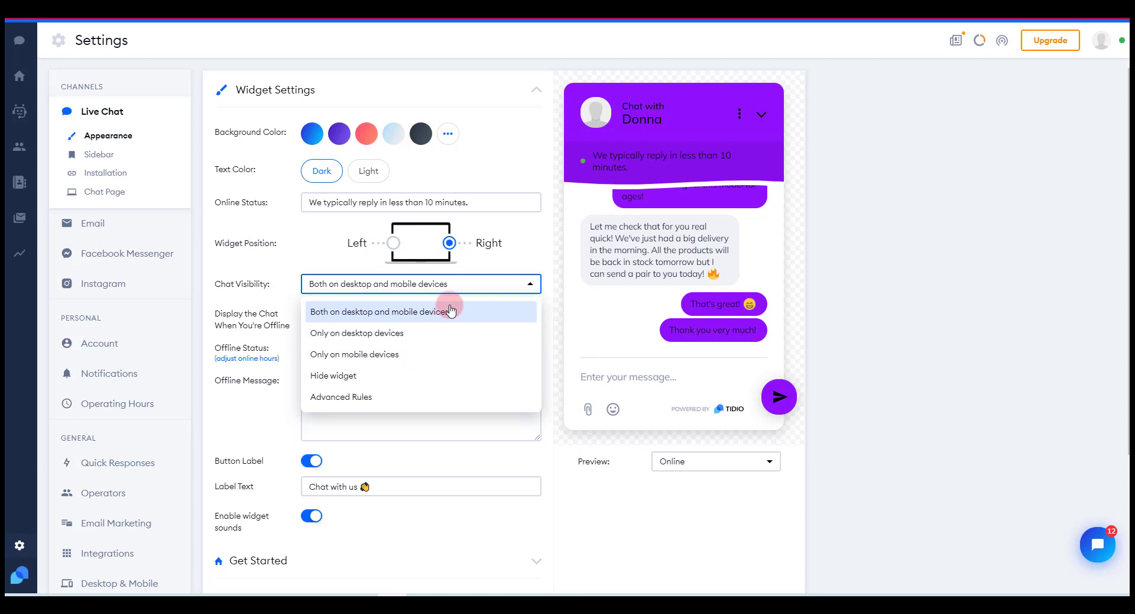
{"action": "left_click", "coordinate": [255, 263]}
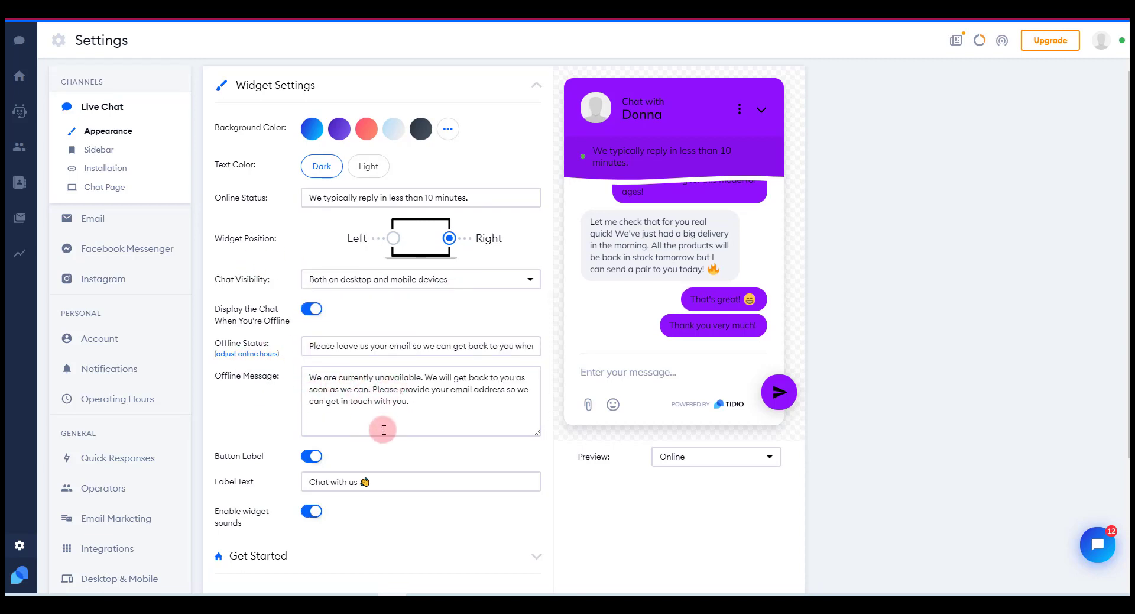
Preview the live chat widget in its Closed state and switch its button label off and back on.
{"action": "scroll", "coordinate": [383, 425], "scroll_direction": "down", "scroll_amount": 2}
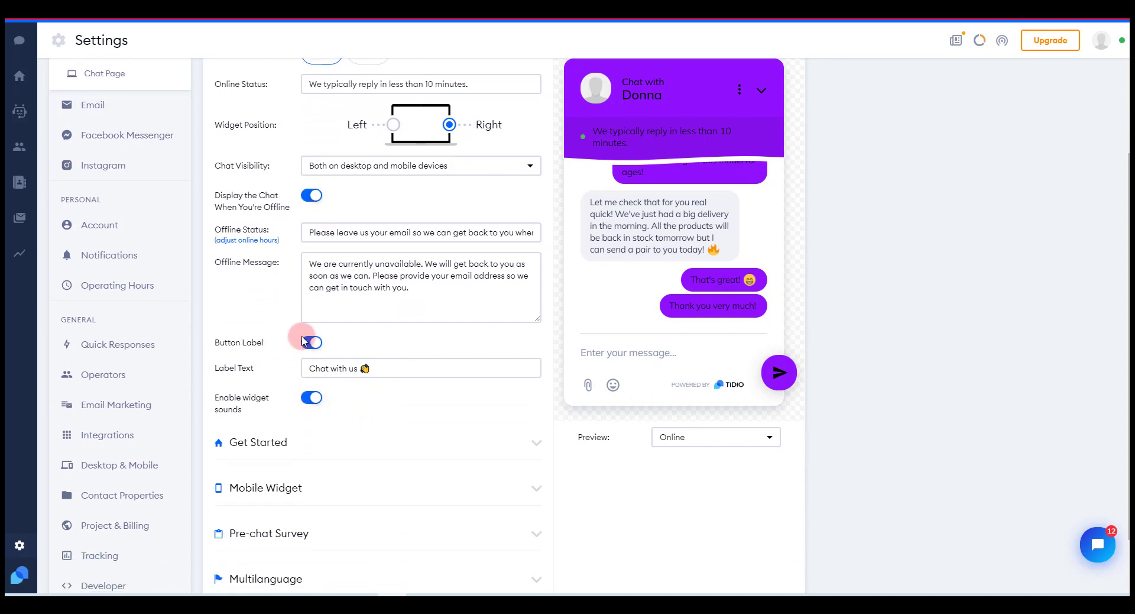
{"action": "left_click", "coordinate": [767, 433]}
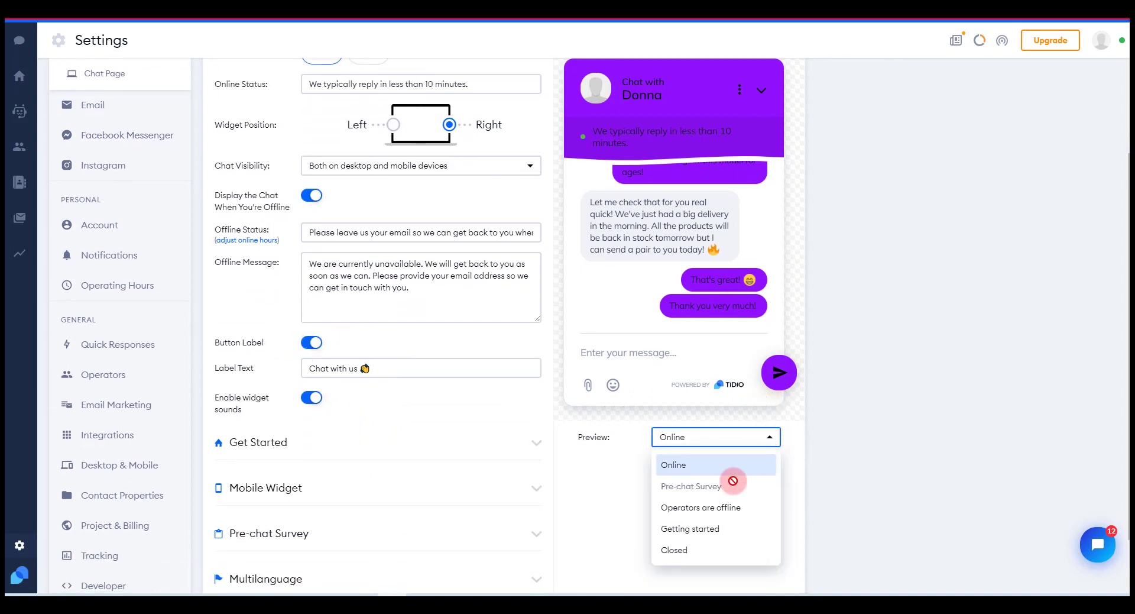
{"action": "left_click", "coordinate": [680, 550]}
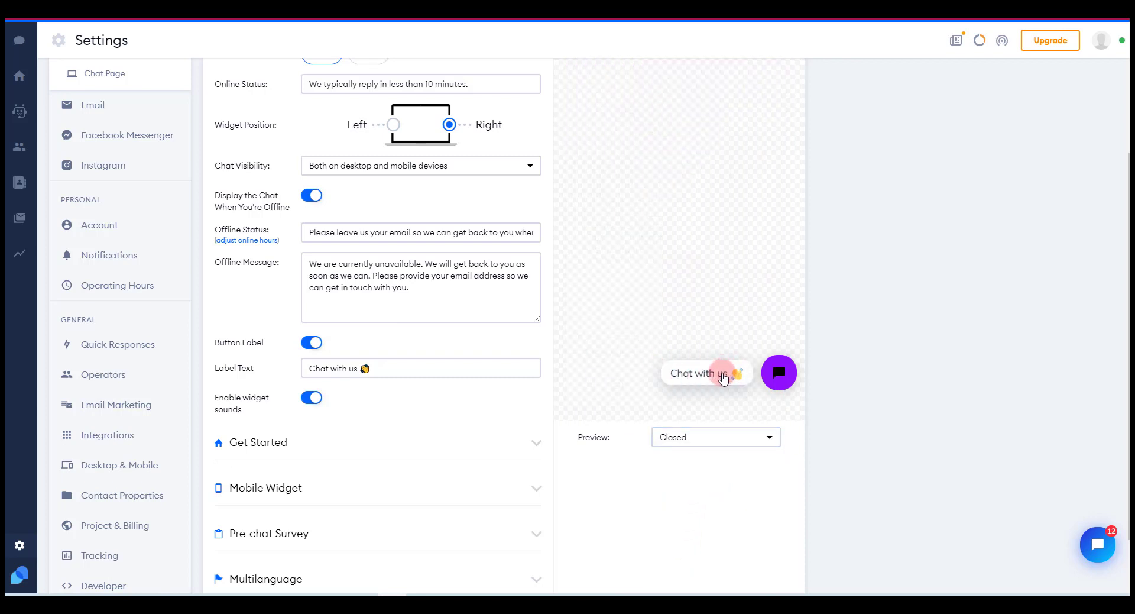
{"action": "left_click", "coordinate": [315, 342]}
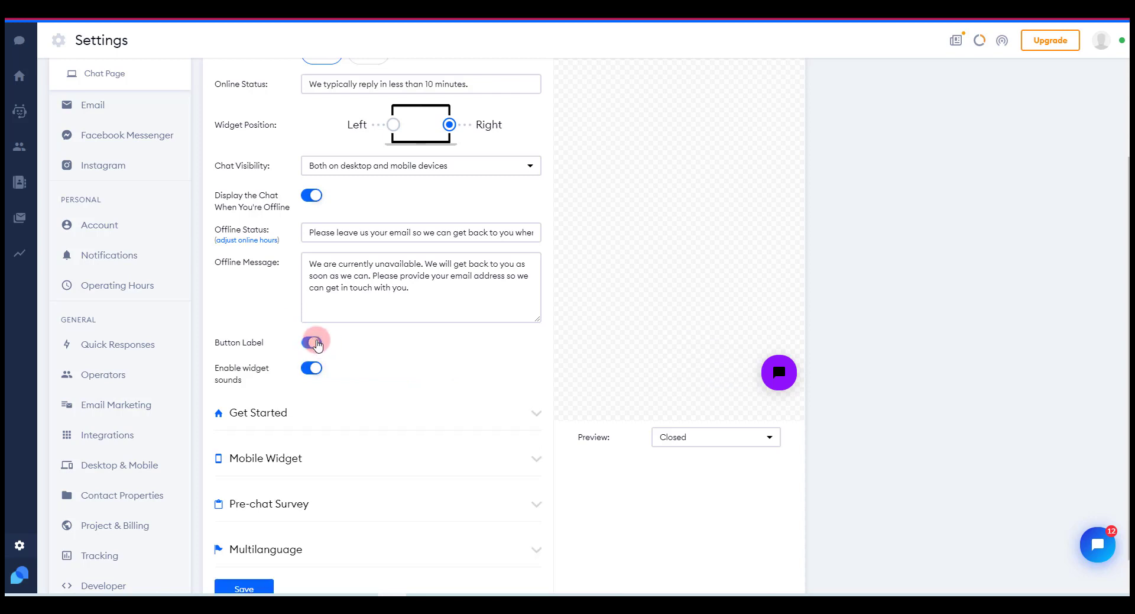
{"action": "left_click", "coordinate": [317, 342]}
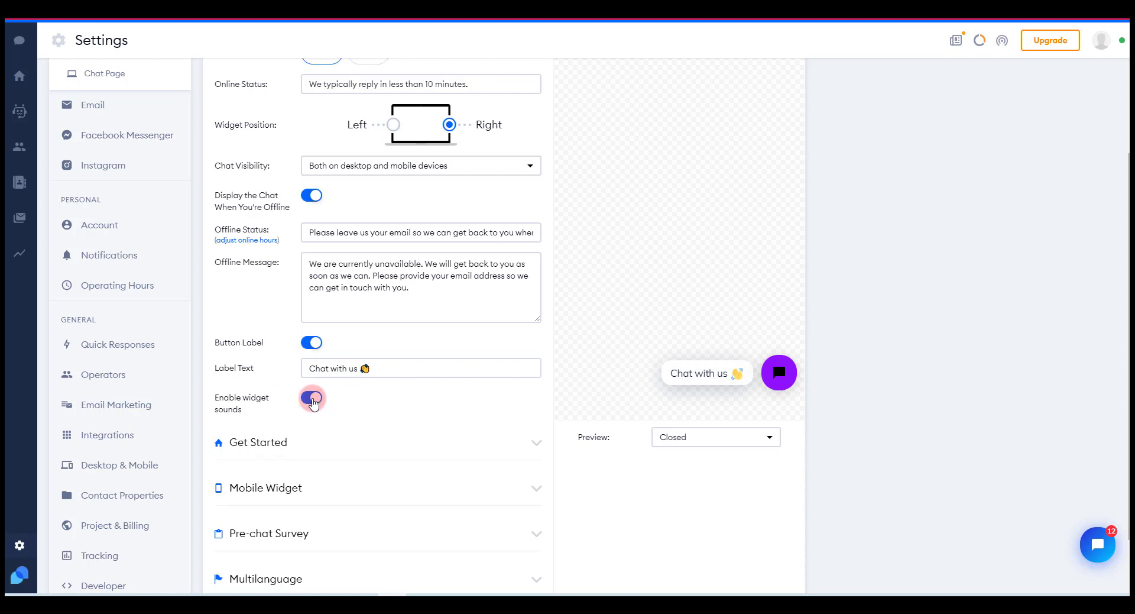
Review the widget's Multilanguage settings and save the live chat appearance settings.
{"action": "scroll", "coordinate": [305, 390], "scroll_direction": "down", "scroll_amount": 1}
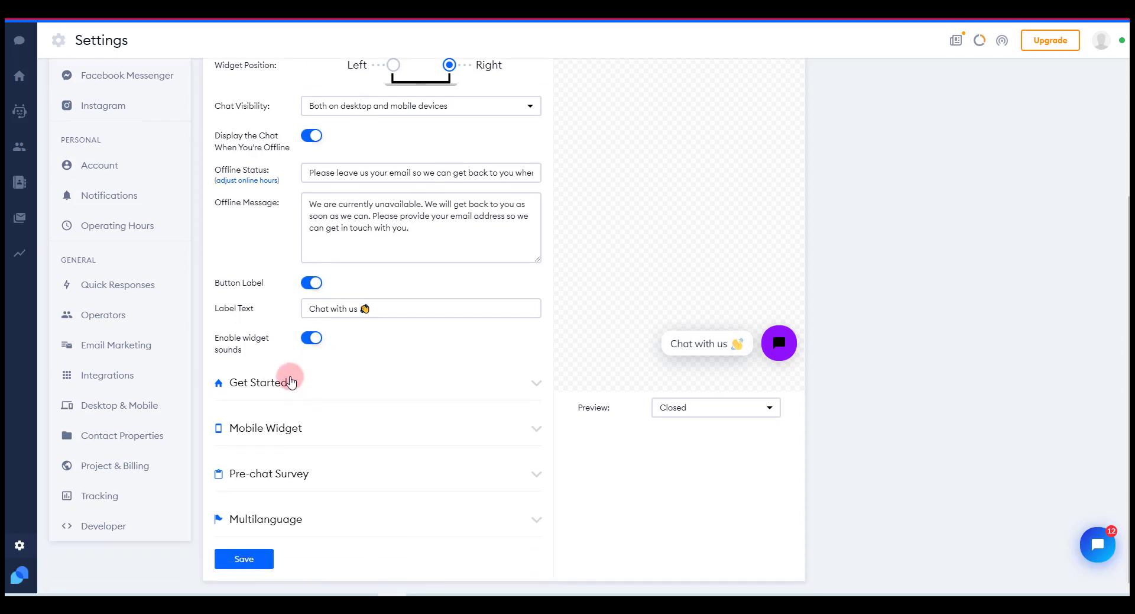
{"action": "left_click", "coordinate": [271, 523]}
{"action": "scroll", "coordinate": [316, 497], "scroll_direction": "down", "scroll_amount": 3}
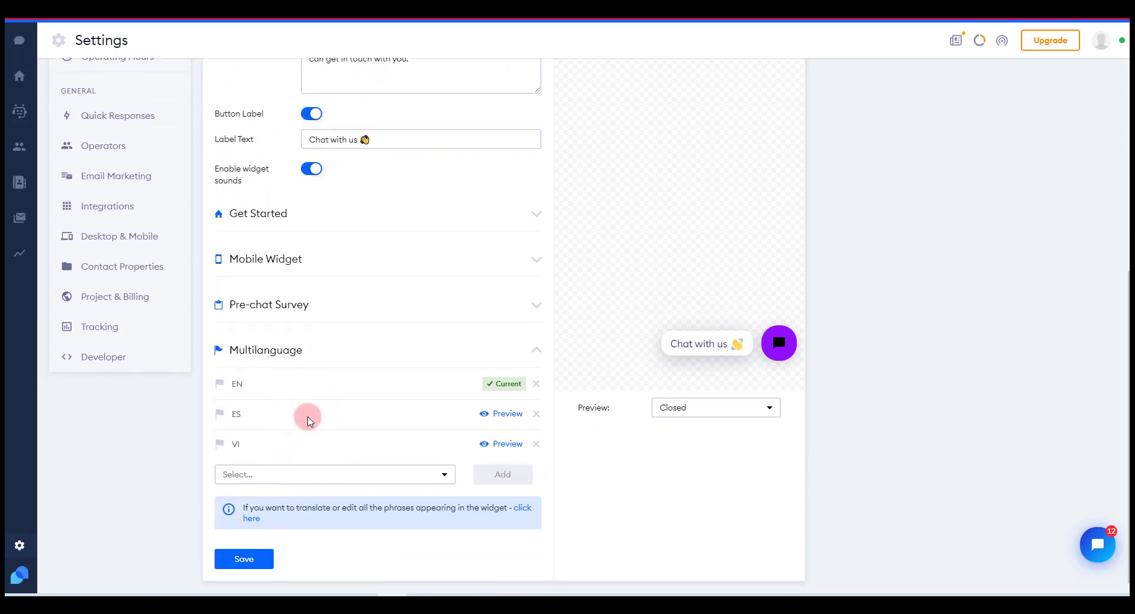
{"action": "scroll", "coordinate": [340, 382], "scroll_direction": "up", "scroll_amount": 7}
{"action": "scroll", "coordinate": [387, 311], "scroll_direction": "down", "scroll_amount": 3}
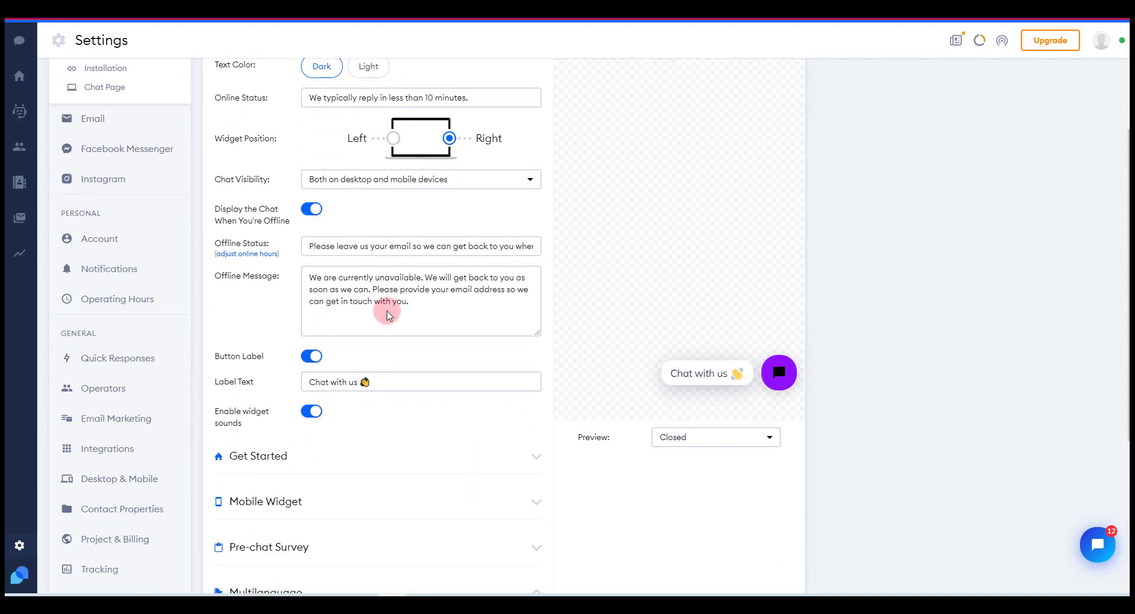
{"action": "scroll", "coordinate": [388, 315], "scroll_direction": "down", "scroll_amount": 5}
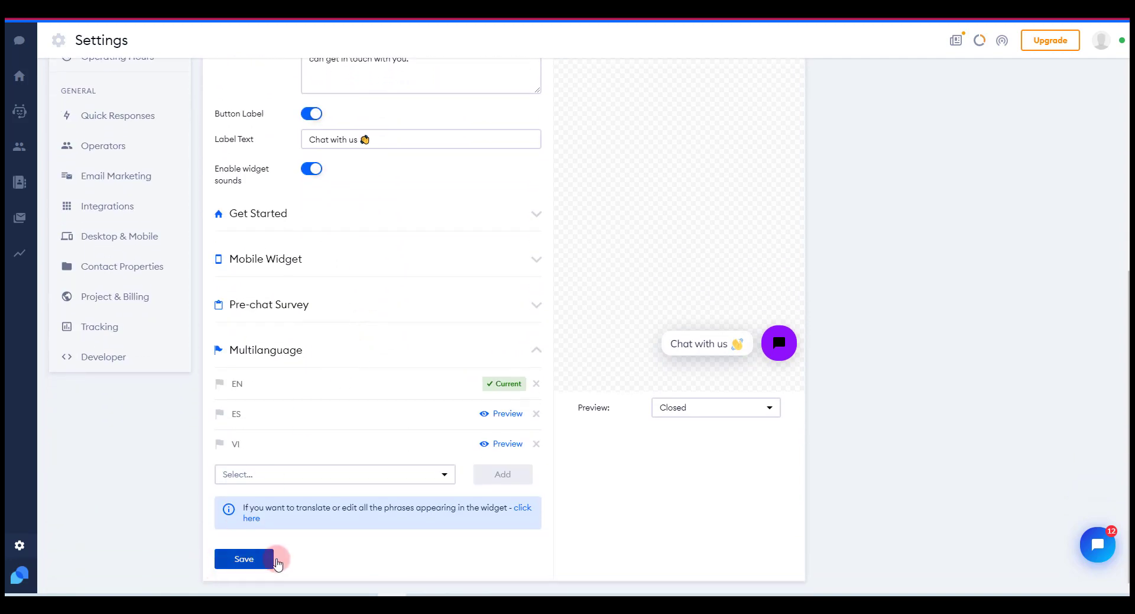
{"action": "left_click", "coordinate": [278, 563]}
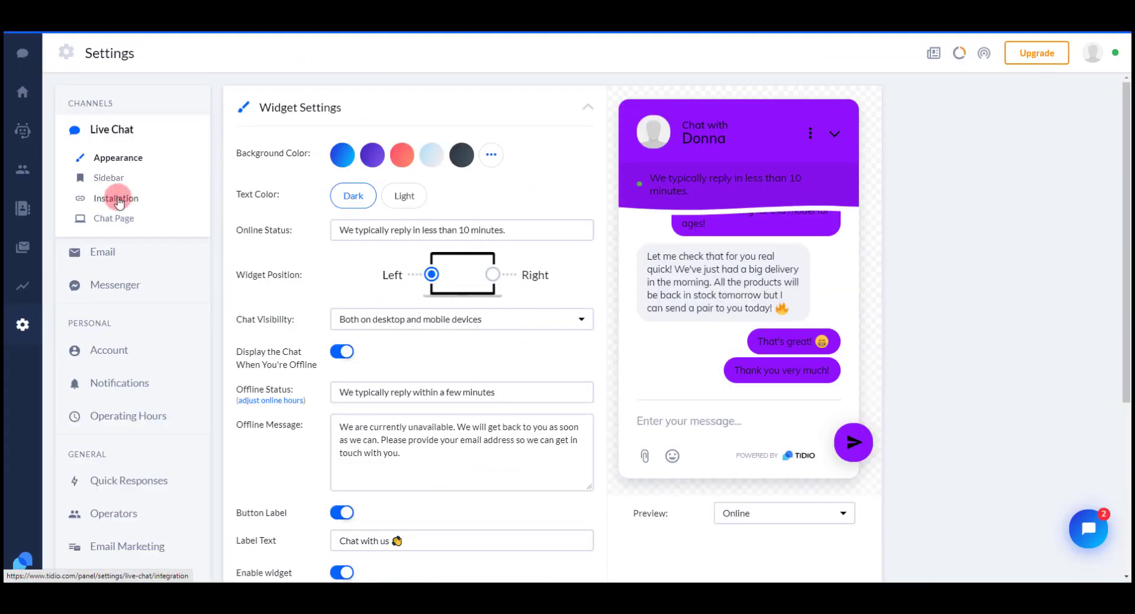
Check the live chat's installation page and open its JavaScript code and reinstall instructions.
{"action": "left_click", "coordinate": [109, 201]}
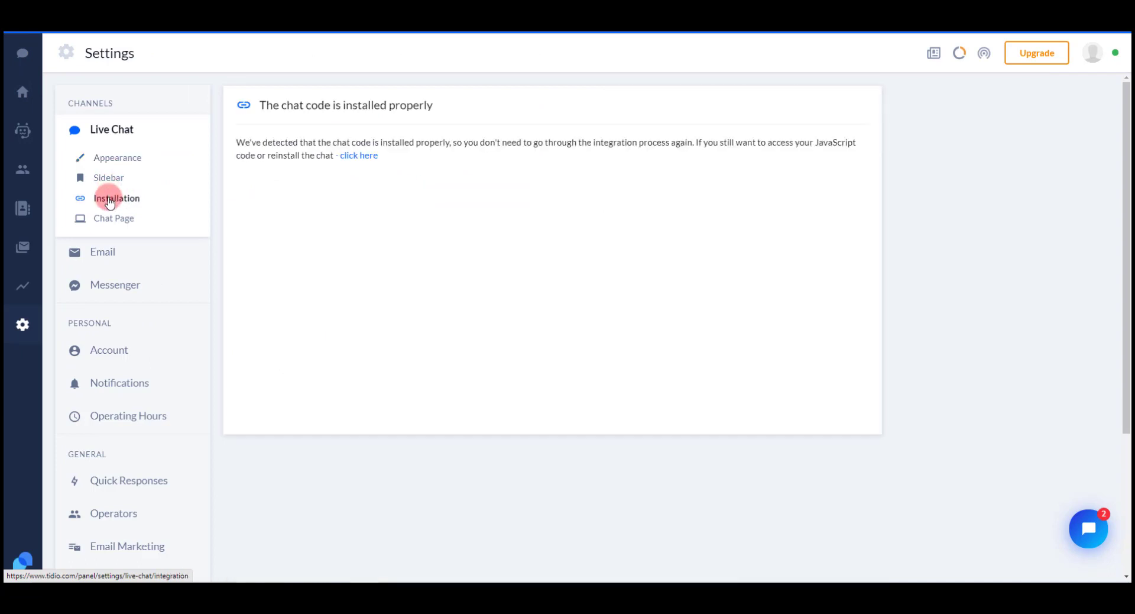
{"action": "left_click", "coordinate": [359, 155]}
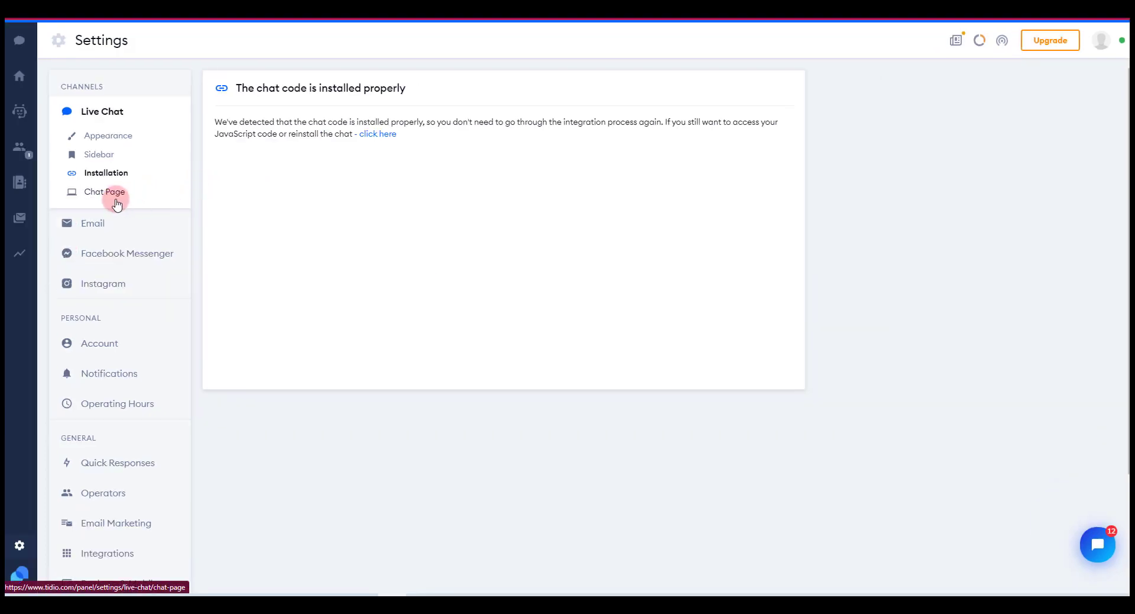
Send the test message "hello" in the Chat Page preview and open the chat page.
{"action": "left_click", "coordinate": [116, 197]}
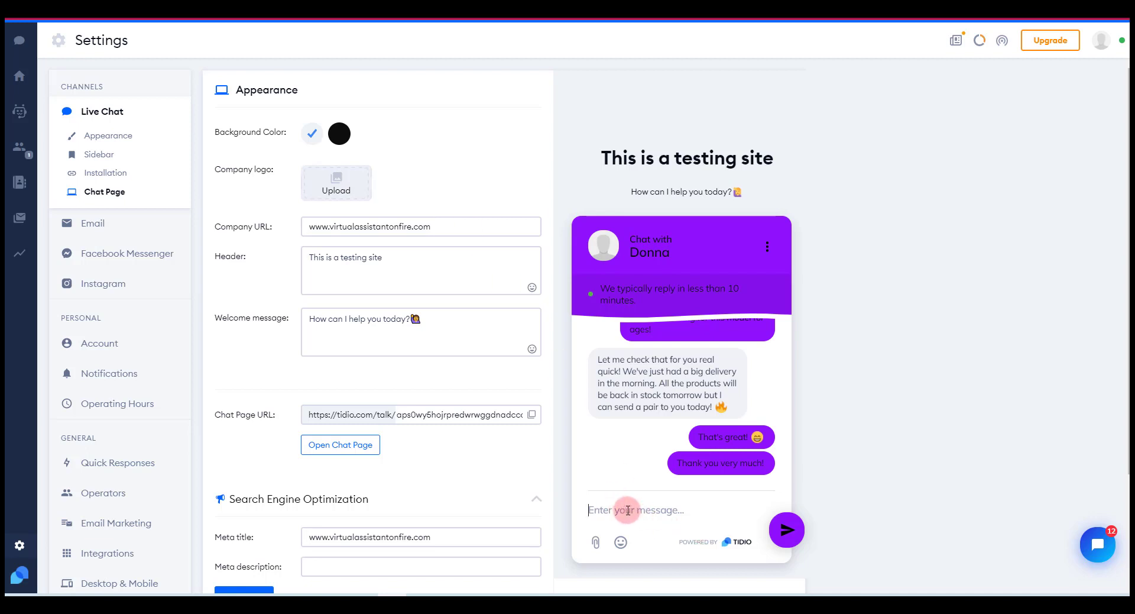
{"action": "type", "text": "hello"}
{"action": "key", "text": "Return"}
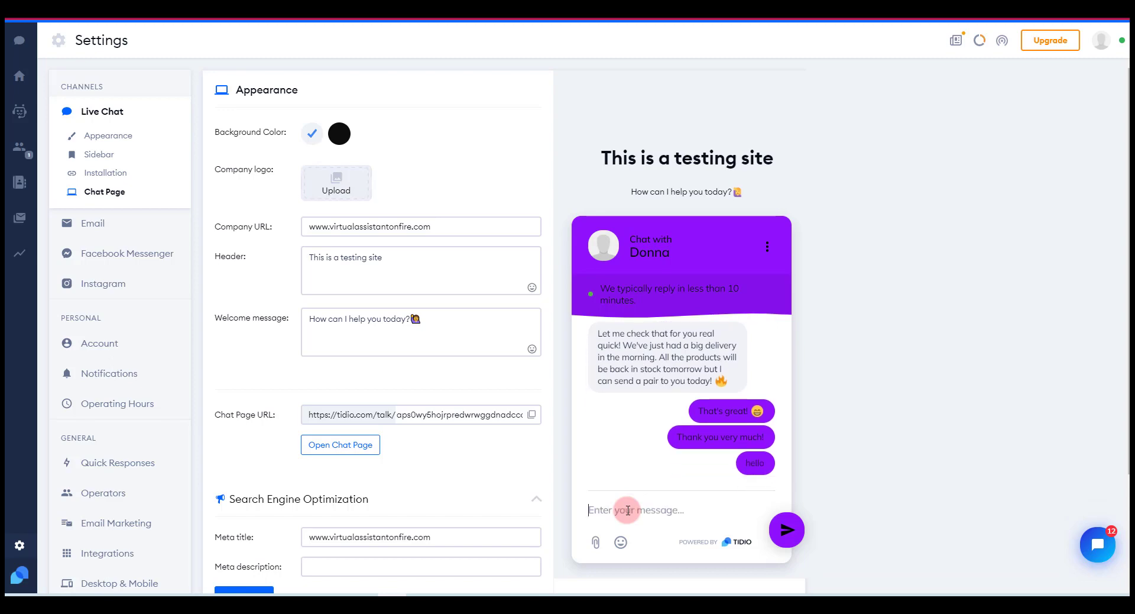
{"action": "left_click", "coordinate": [338, 455]}
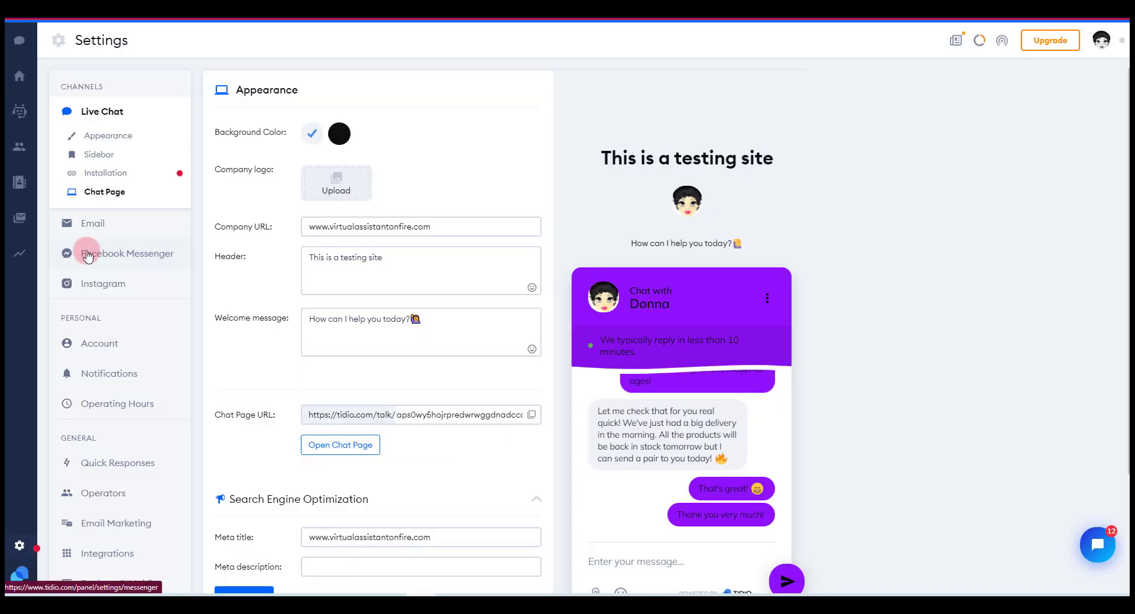
View the Facebook Messenger channel settings, and switch the operating hours schedule on and back off.
{"action": "left_click", "coordinate": [88, 255]}
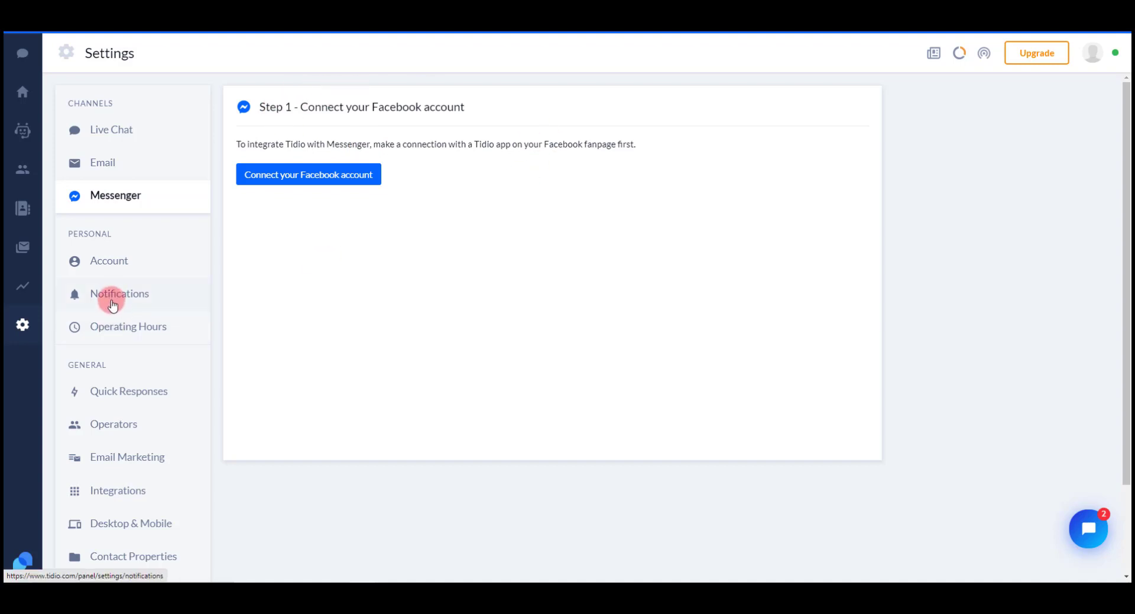
{"action": "left_click", "coordinate": [112, 326]}
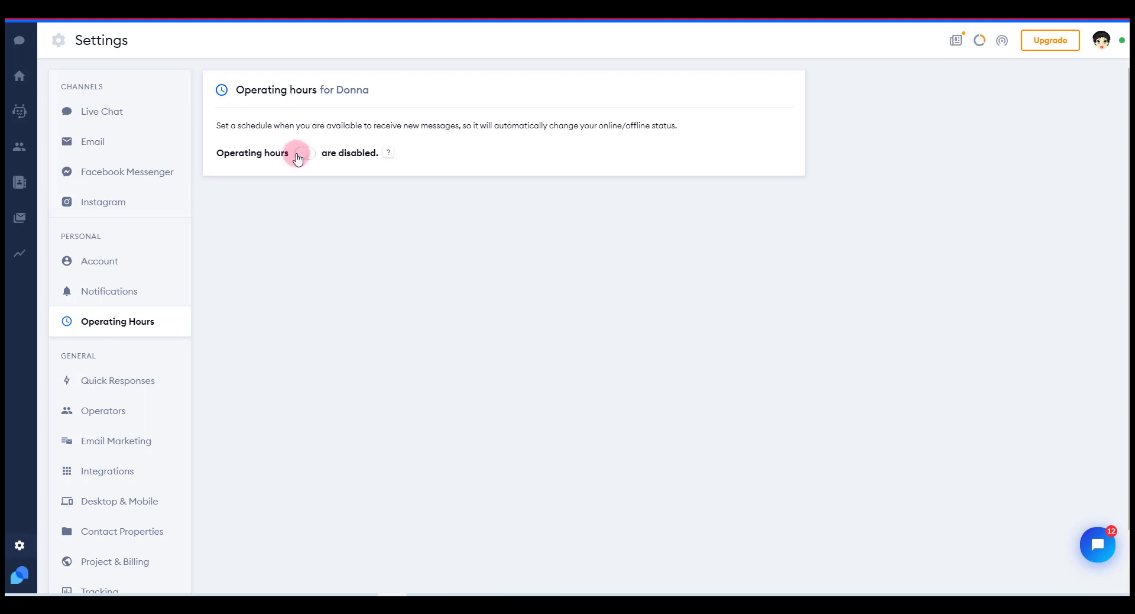
{"action": "left_click", "coordinate": [302, 153]}
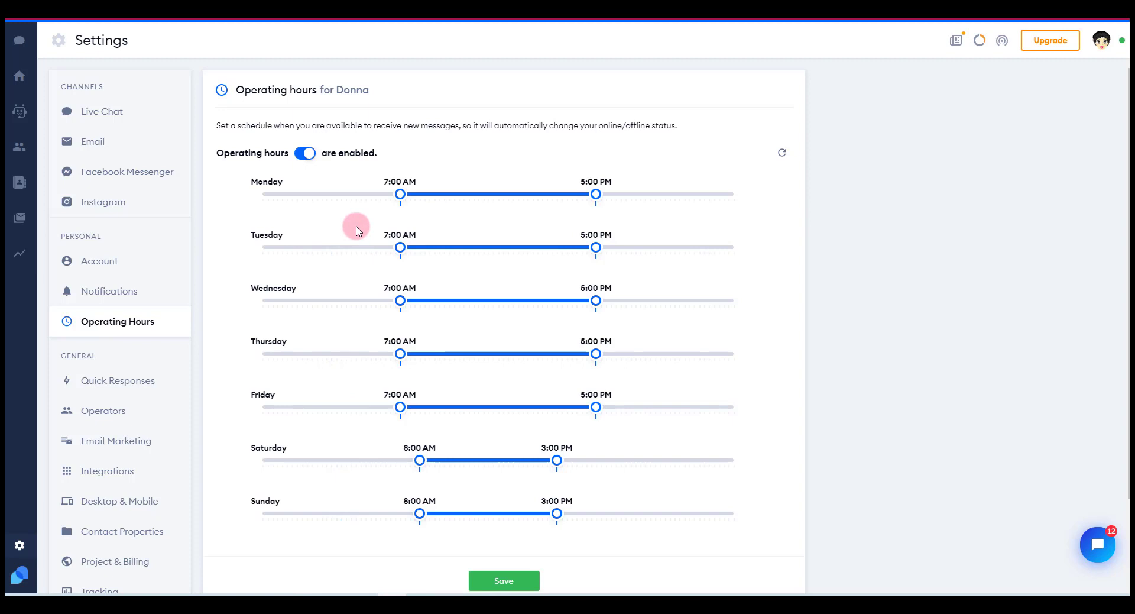
{"action": "left_click", "coordinate": [306, 155]}
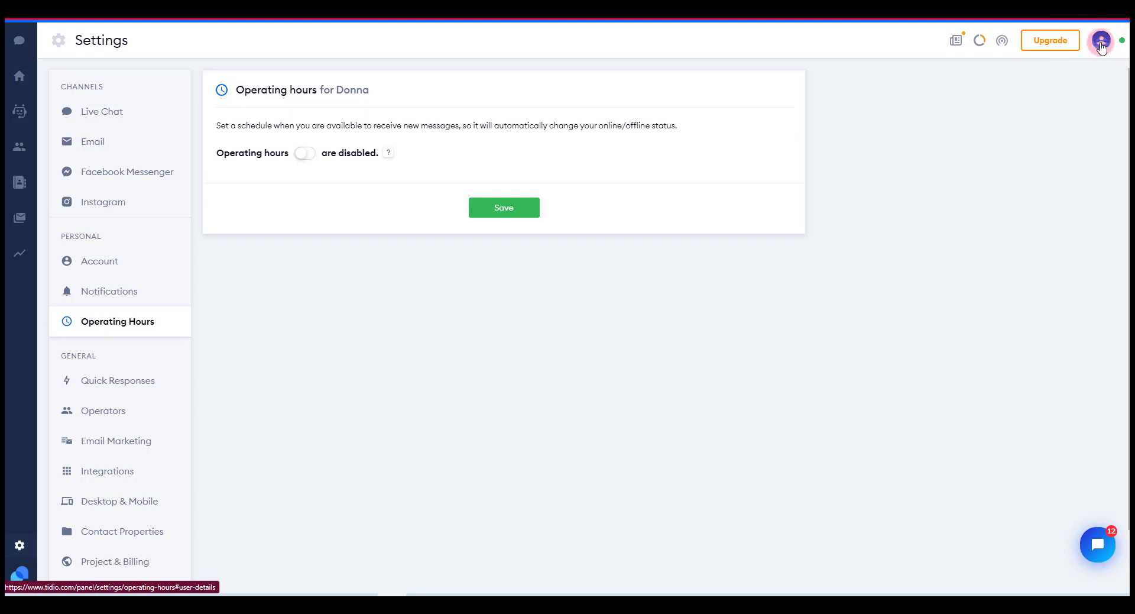
Examine the availability status choices in the operator's profile details.
{"action": "left_click", "coordinate": [1101, 45]}
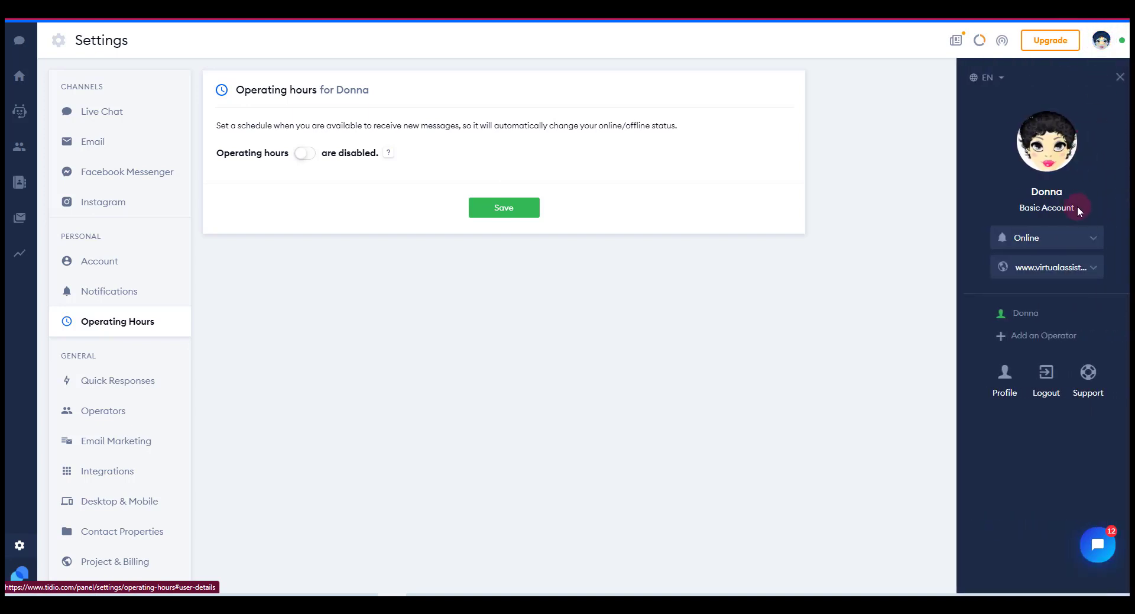
{"action": "left_click", "coordinate": [1097, 240]}
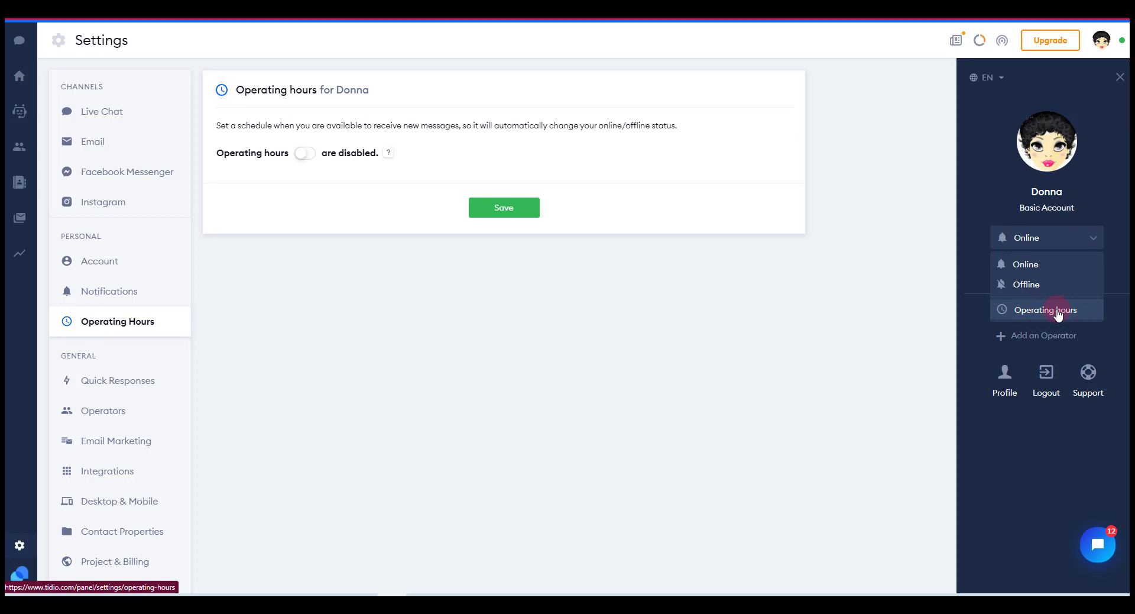
{"action": "left_click", "coordinate": [1094, 239]}
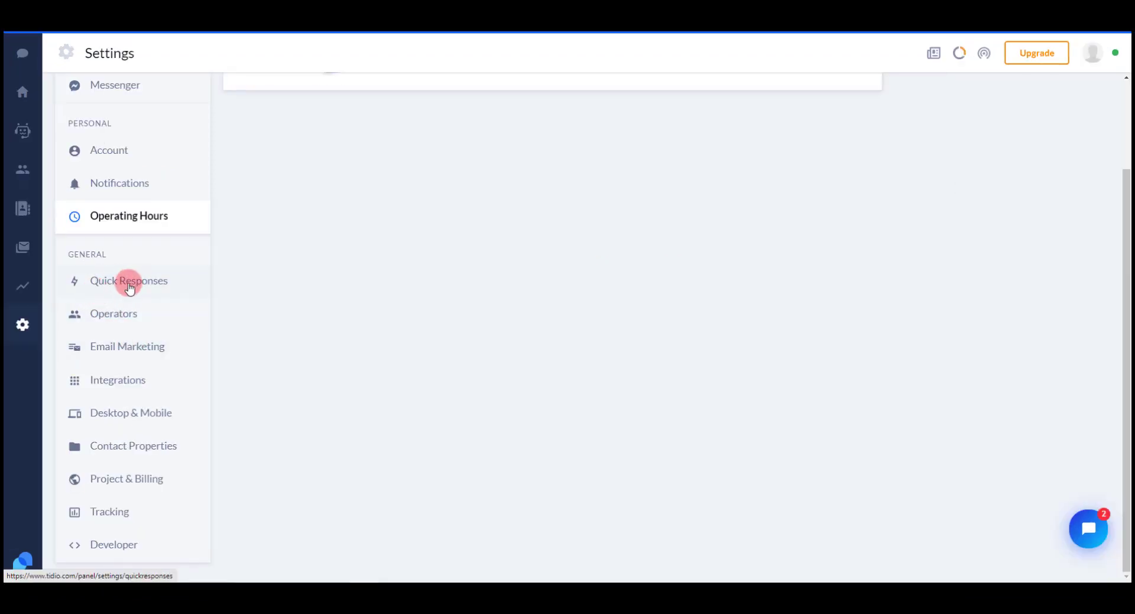
Look through the Quick Responses, Operators and Desktop & Mobile settings.
{"action": "left_click", "coordinate": [129, 288]}
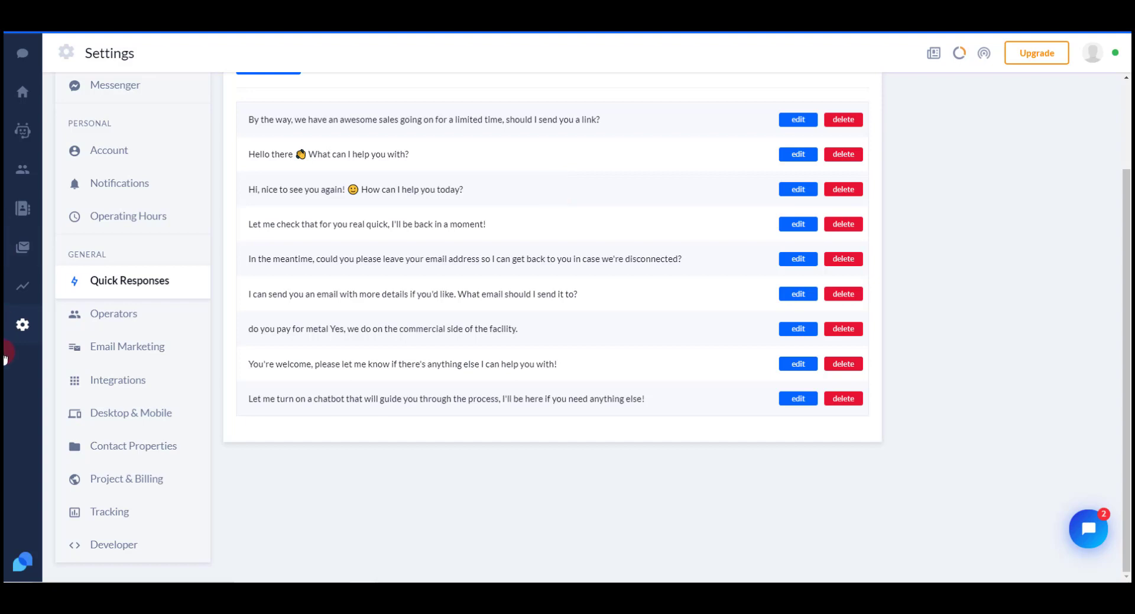
{"action": "left_click", "coordinate": [99, 316]}
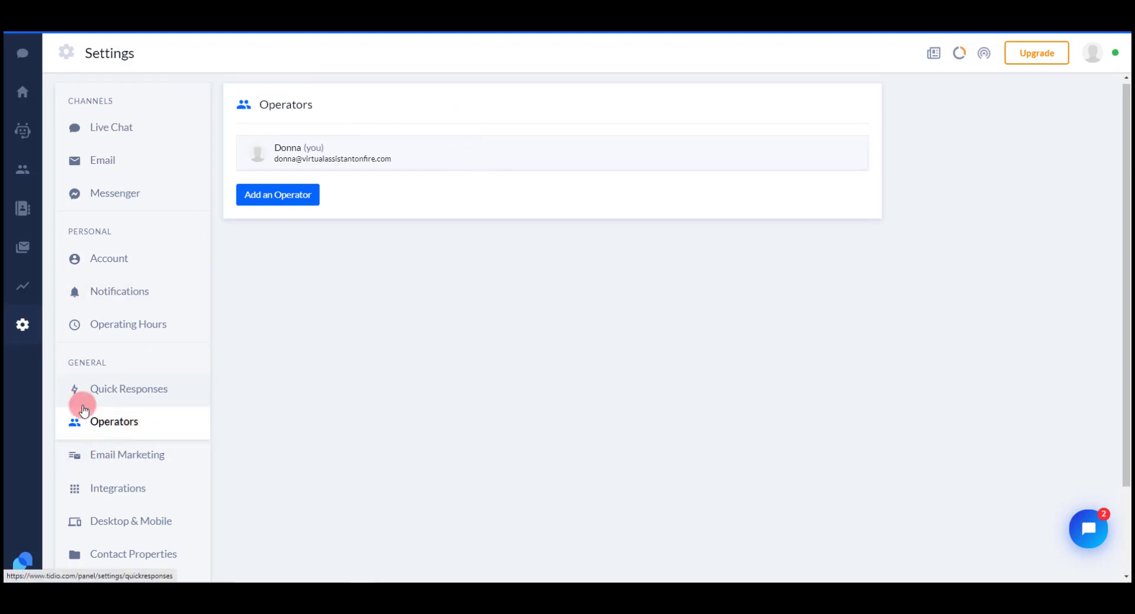
{"action": "scroll", "coordinate": [83, 408], "scroll_direction": "down", "scroll_amount": 3}
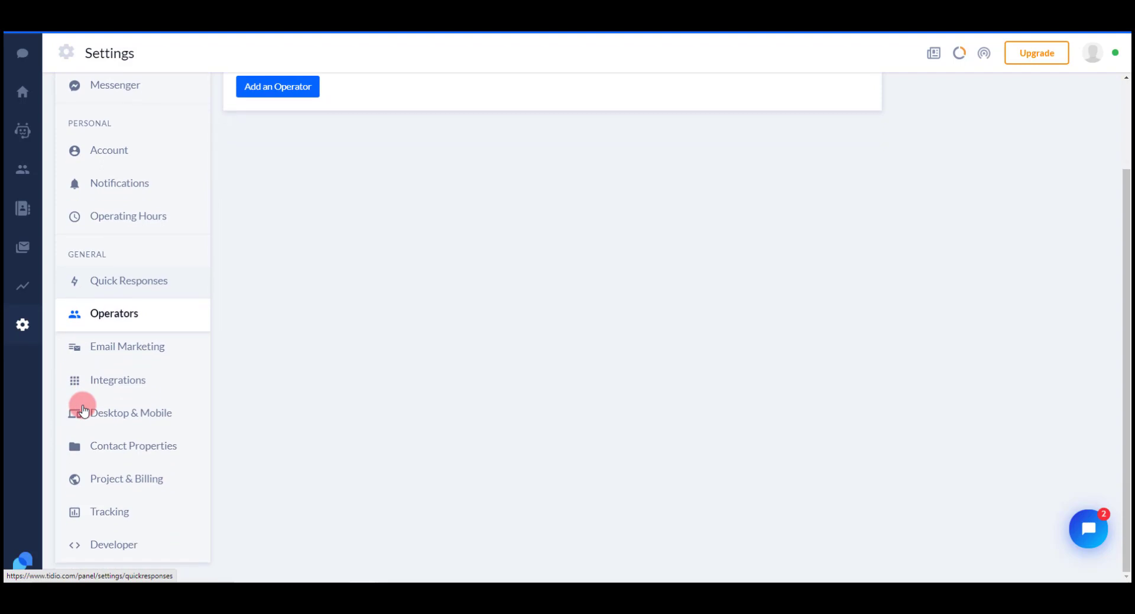
{"action": "left_click", "coordinate": [122, 412]}
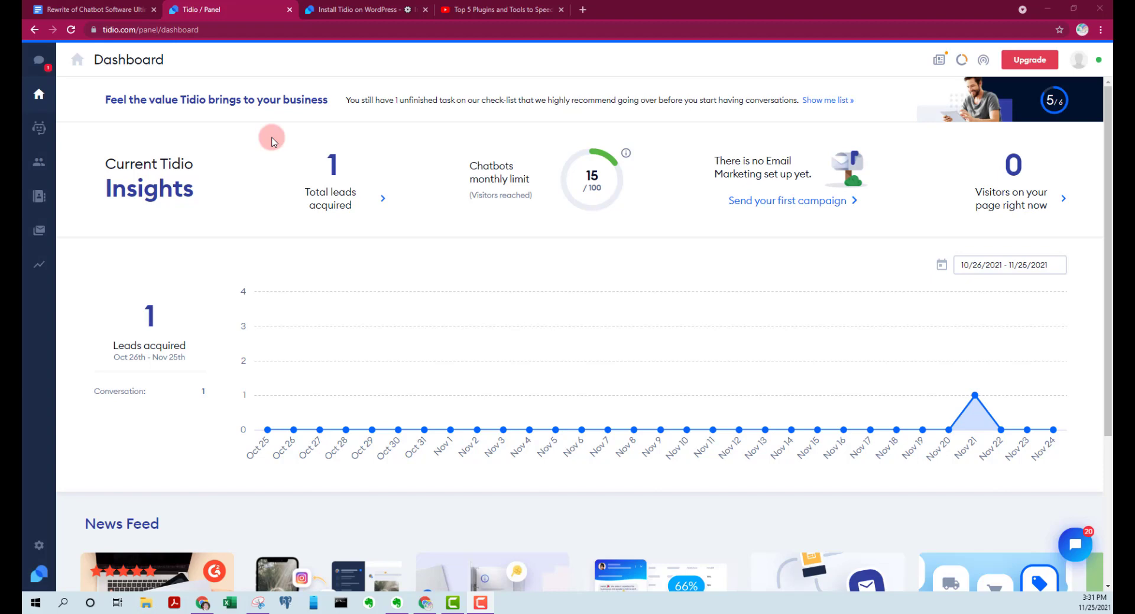
Start connecting Facebook Messenger from the channel settings.
{"action": "left_click", "coordinate": [40, 548]}
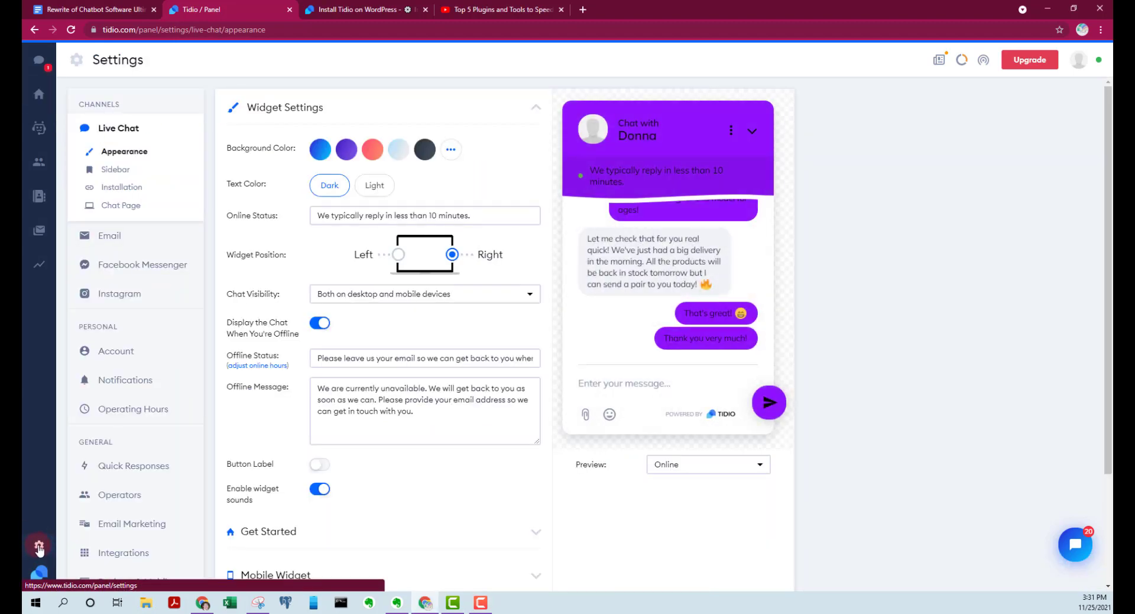
{"action": "left_click", "coordinate": [149, 265]}
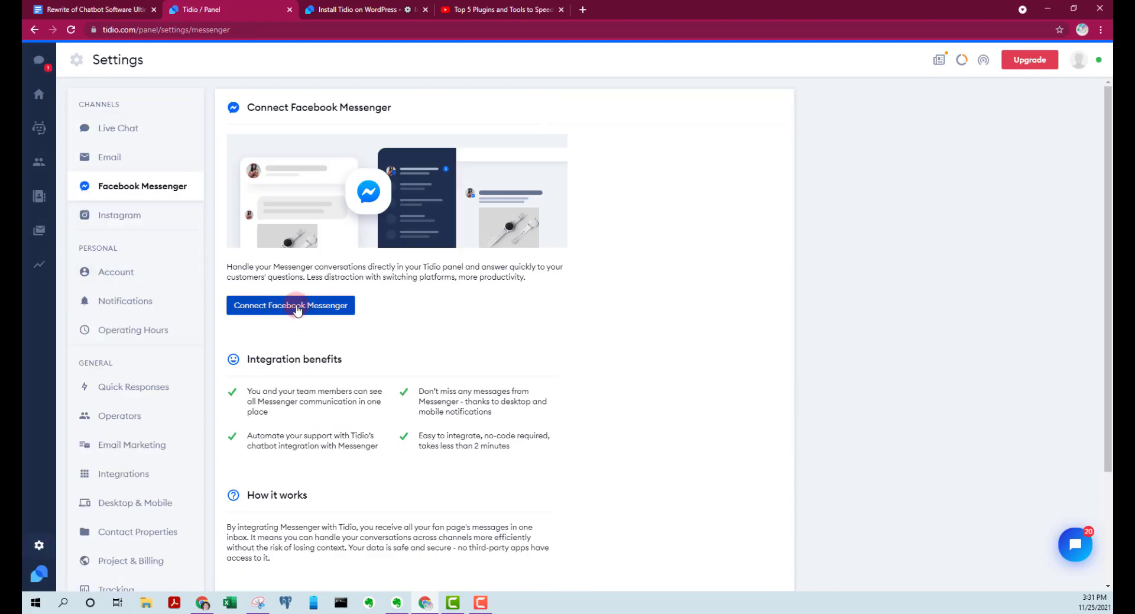
{"action": "left_click", "coordinate": [301, 306]}
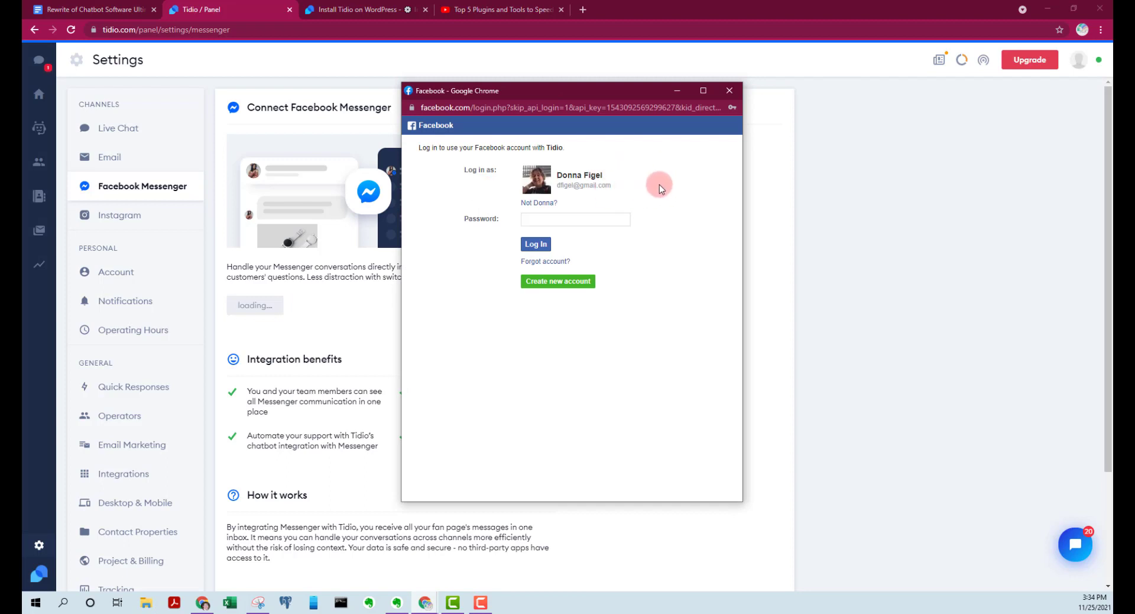
Log in to Facebook with the saved account password and continue with that account for Tidio.
{"action": "left_click", "coordinate": [538, 222]}
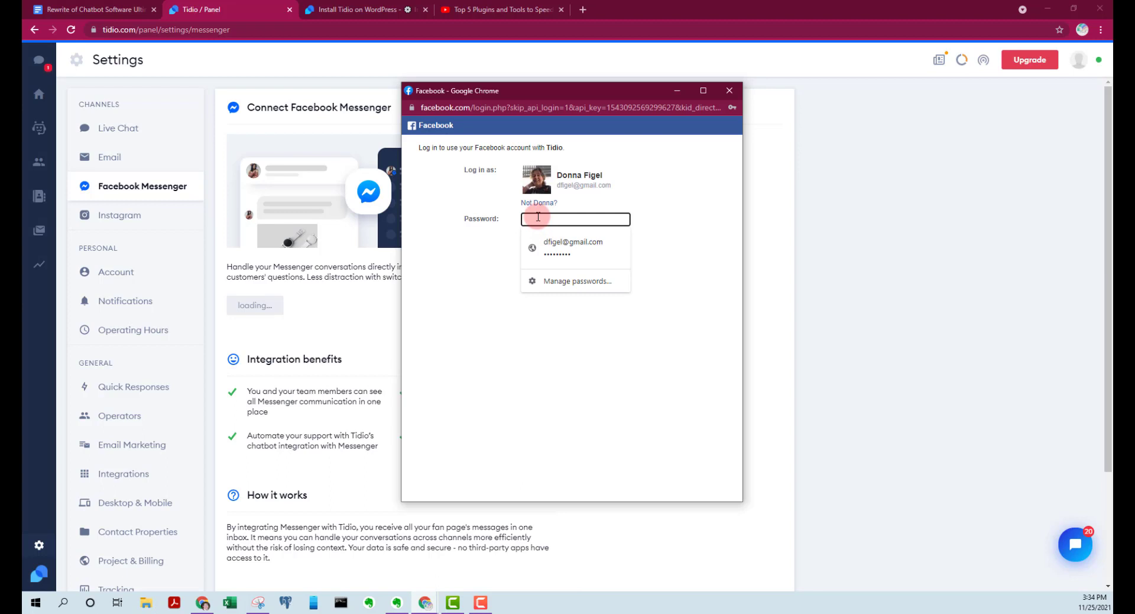
{"action": "key", "text": "Down"}
{"action": "key", "text": "Return"}
{"action": "left_click", "coordinate": [552, 244]}
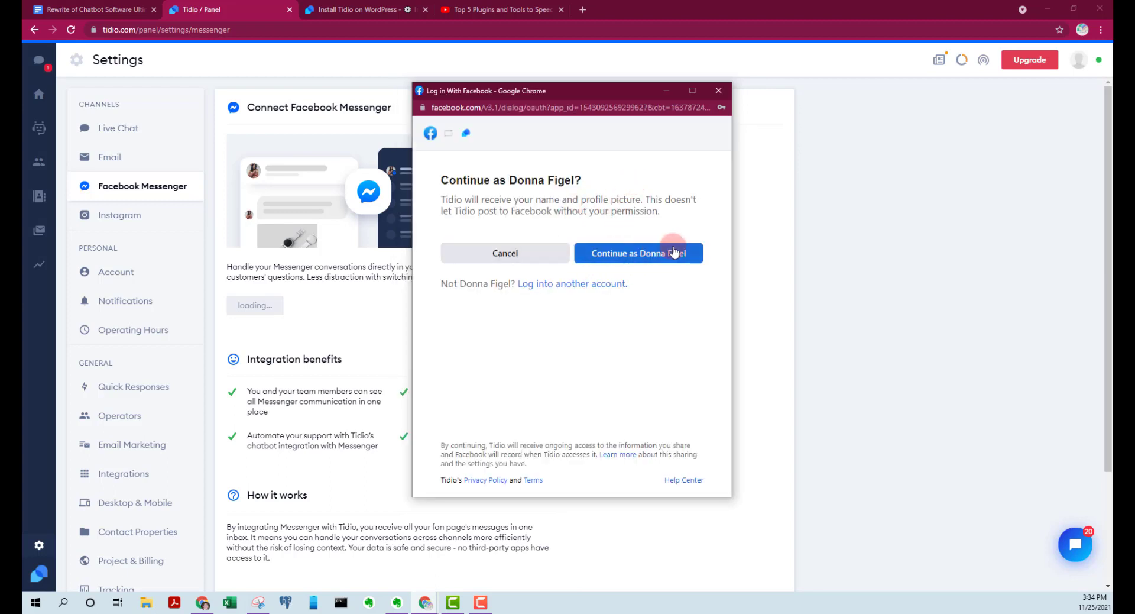
{"action": "left_click", "coordinate": [672, 253]}
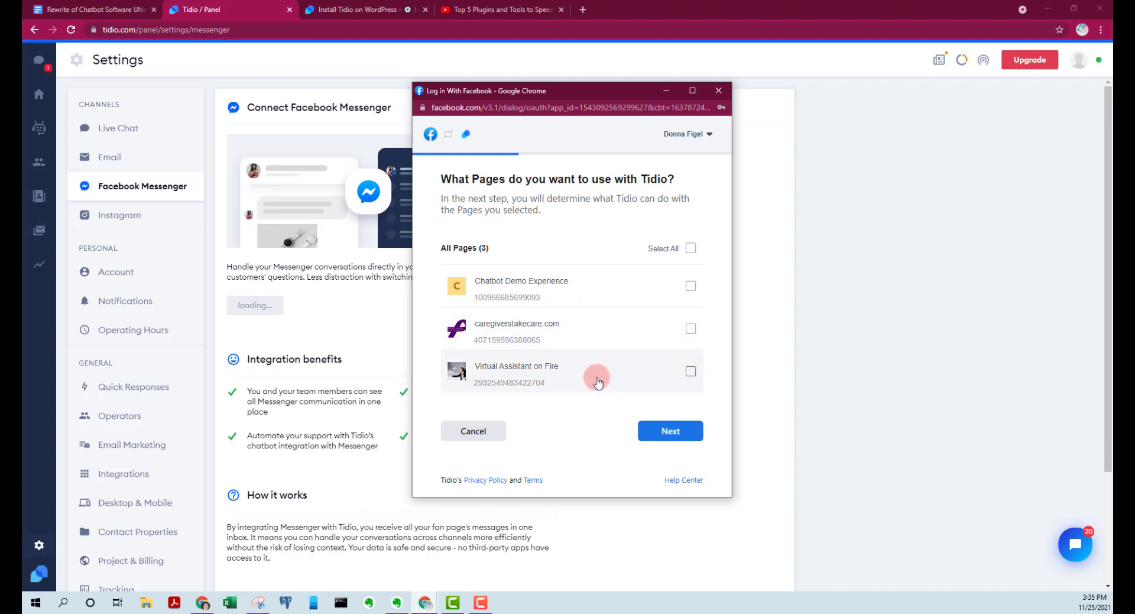
Link the Virtual Assistant on Fire page to Tidio with all requested permissions allowed.
{"action": "left_click", "coordinate": [691, 372]}
{"action": "left_click", "coordinate": [679, 436]}
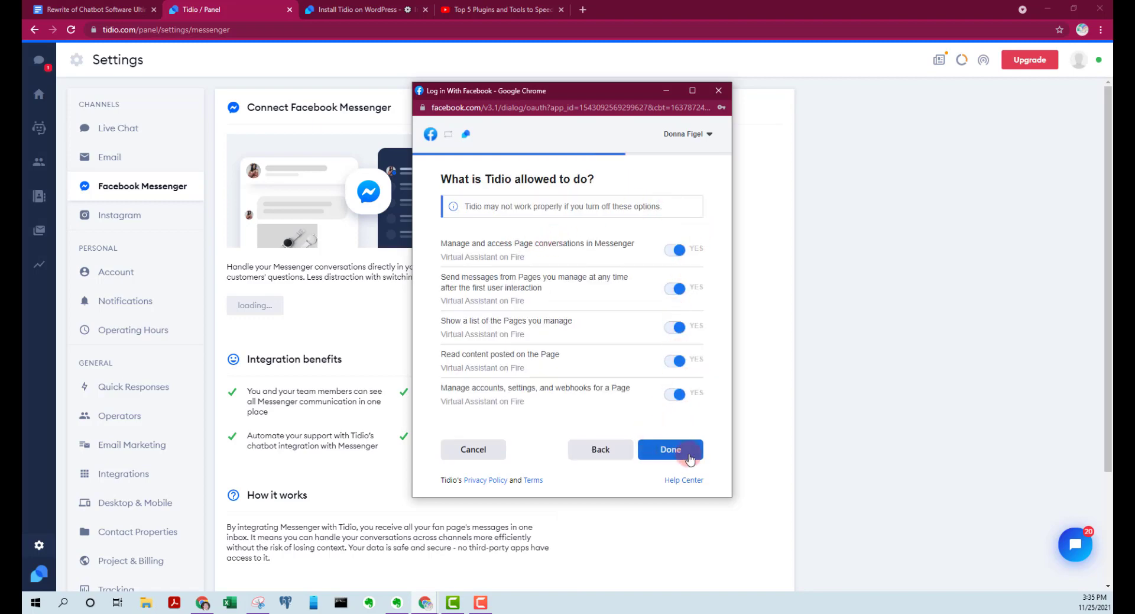
{"action": "left_click", "coordinate": [689, 458]}
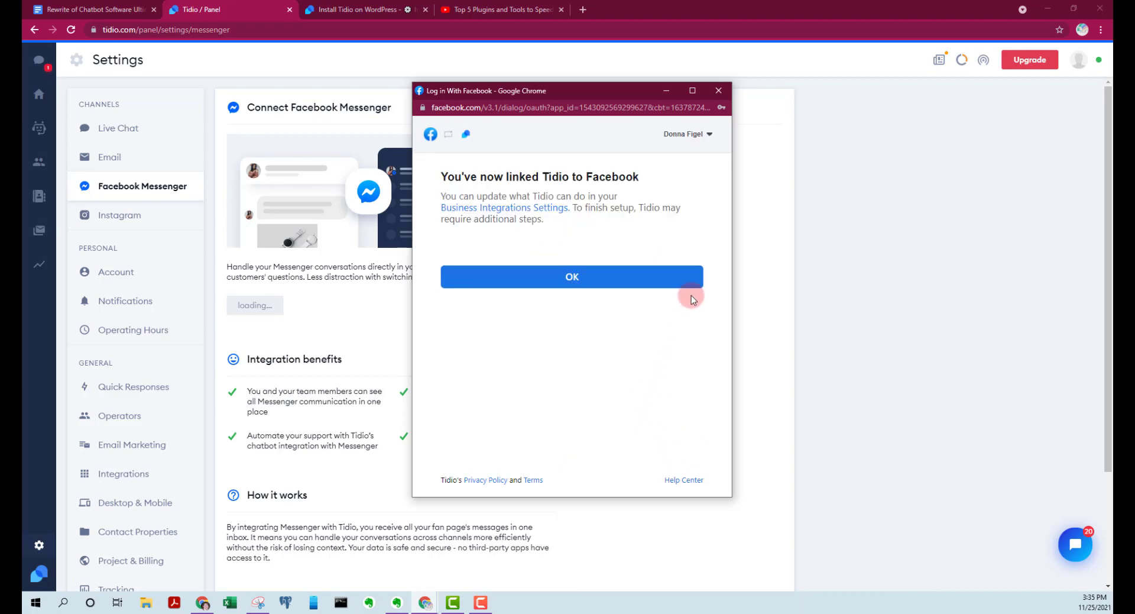
{"action": "left_click", "coordinate": [585, 276]}
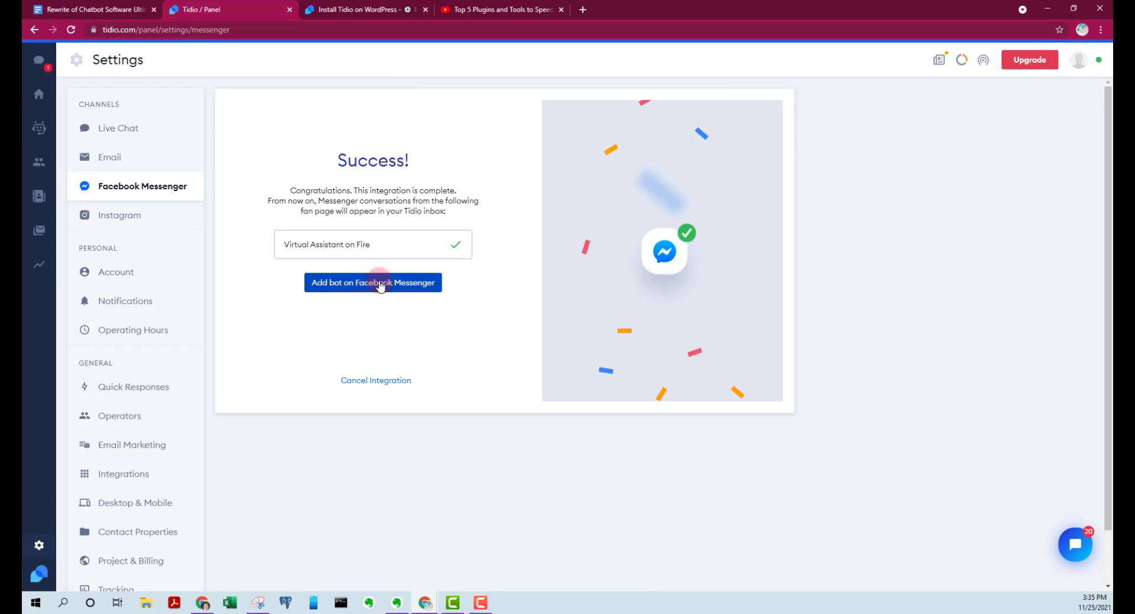
Proceed to adding a bot on Facebook Messenger, and bring up the platform options for reinstalling the Live Chat code.
{"action": "left_click", "coordinate": [381, 284]}
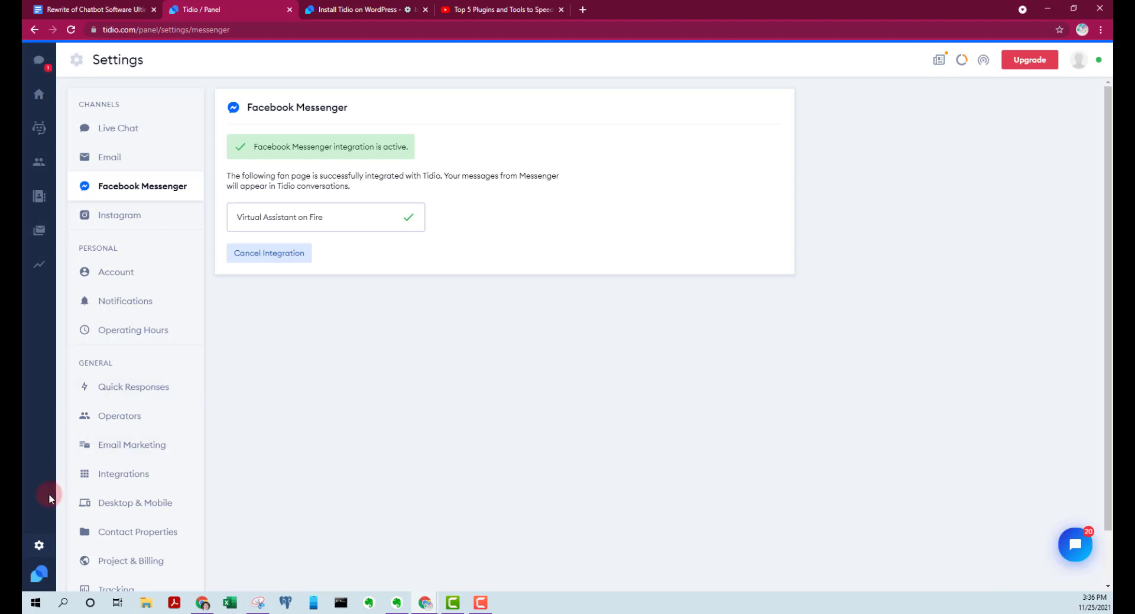
{"action": "left_click", "coordinate": [39, 545]}
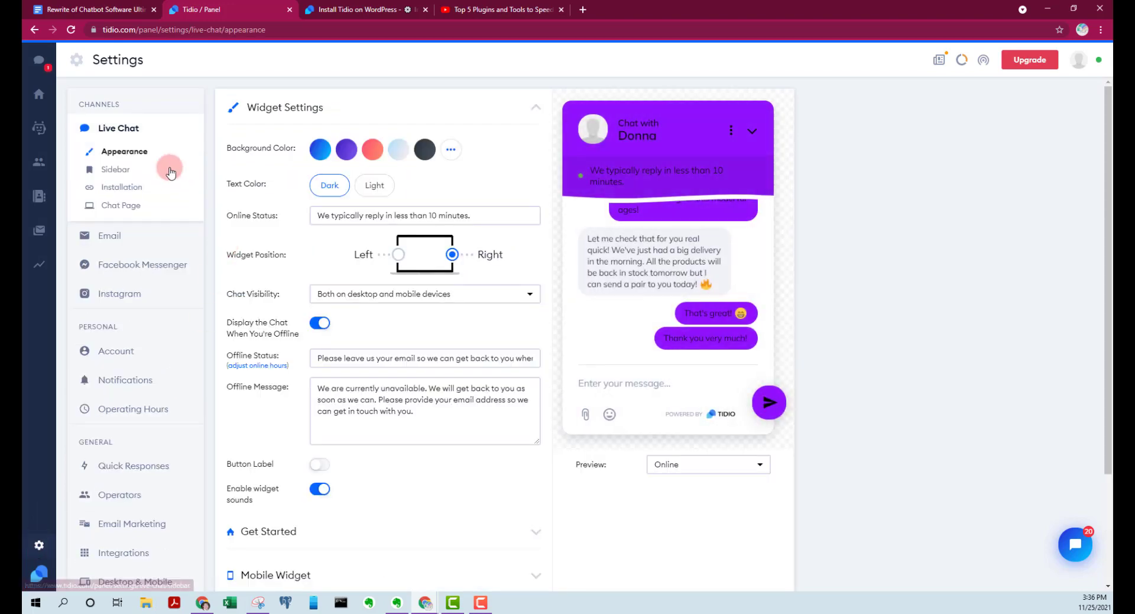
{"action": "left_click", "coordinate": [123, 187]}
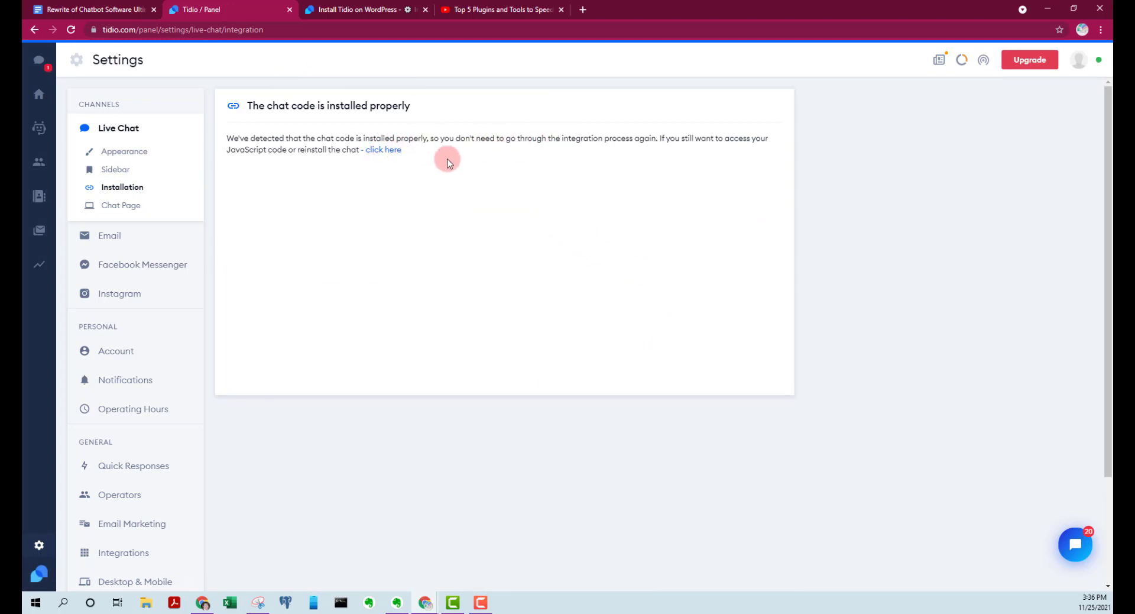
{"action": "left_click", "coordinate": [383, 152]}
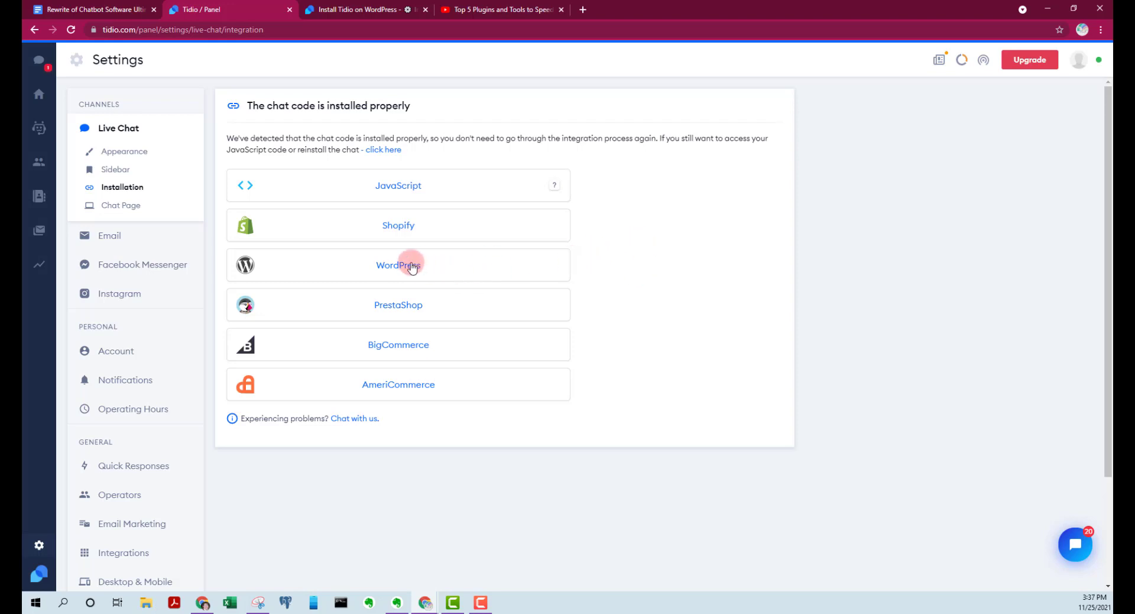
View the Shopify installation instructions, and copy the Tidio chat code from the WordPress instructions.
{"action": "left_click", "coordinate": [394, 224]}
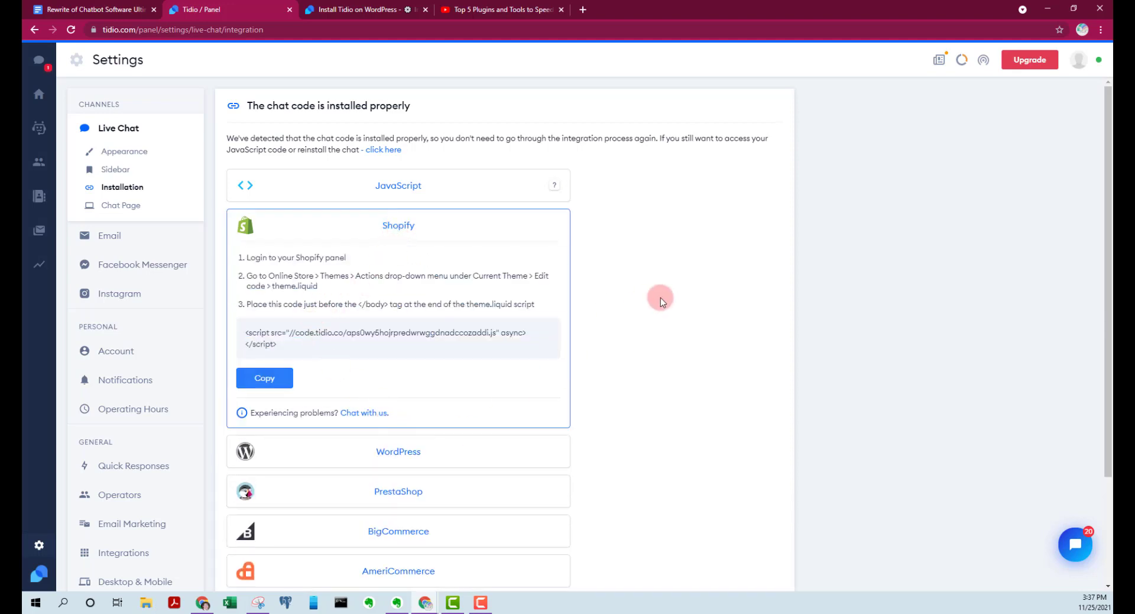
{"action": "left_click", "coordinate": [393, 451]}
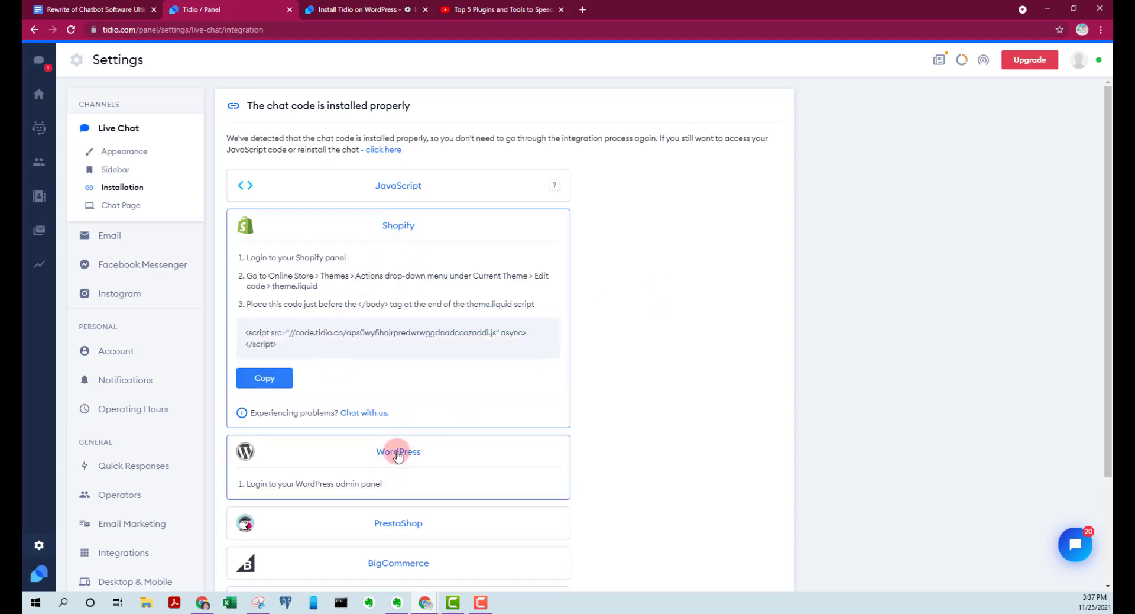
{"action": "left_click", "coordinate": [451, 221]}
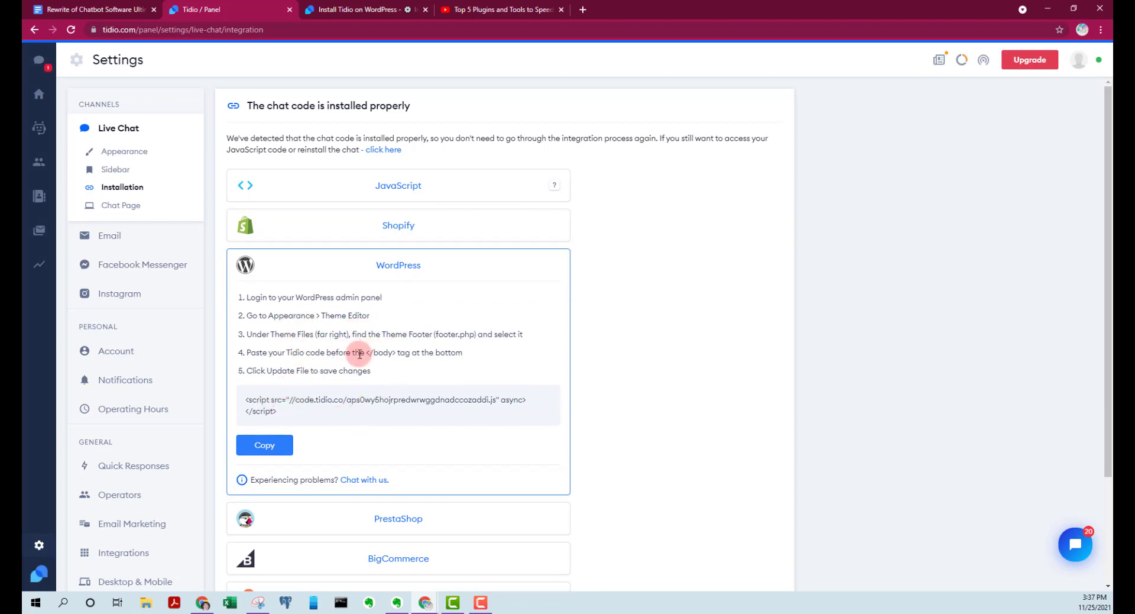
{"action": "left_click", "coordinate": [272, 446]}
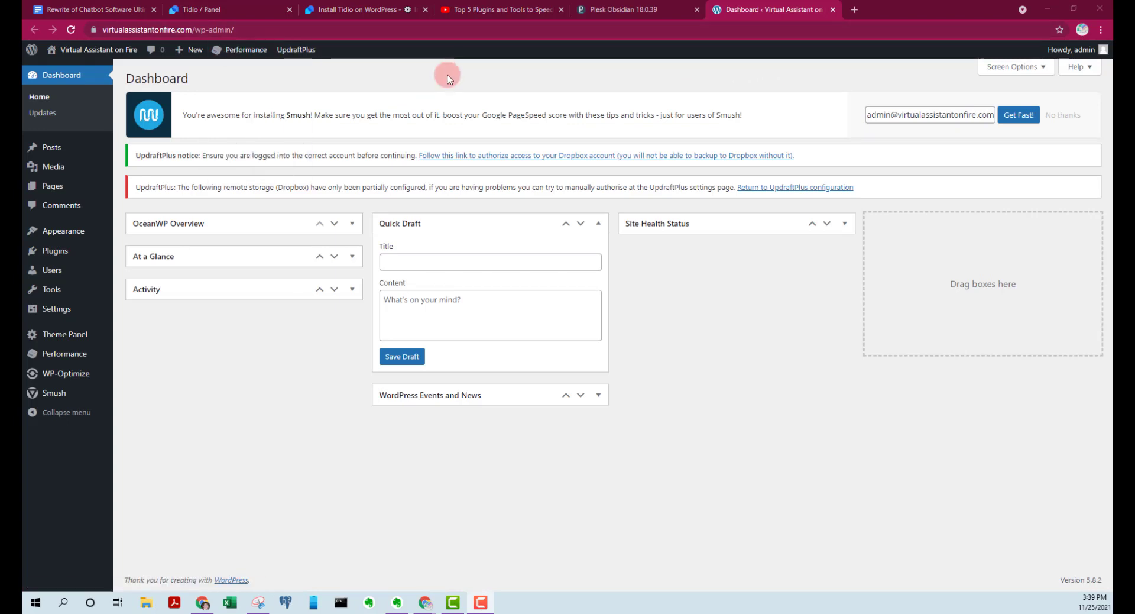
In the WordPress admin of Virtual Assistant on Fire, search the plugin directory for "insert headers".
{"action": "left_click", "coordinate": [55, 251]}
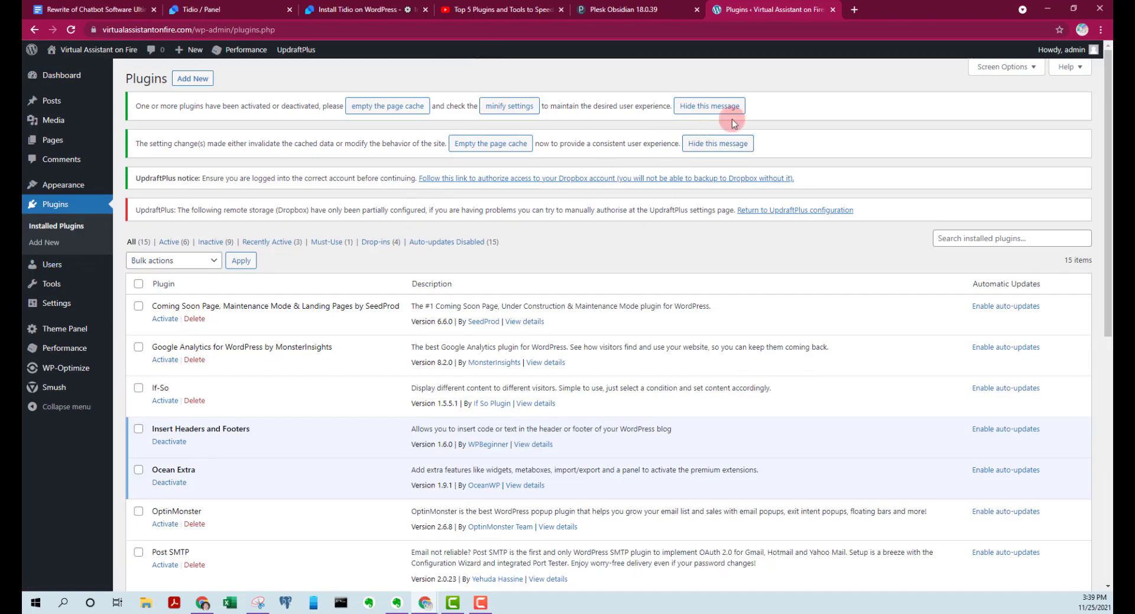
{"action": "left_click", "coordinate": [192, 79]}
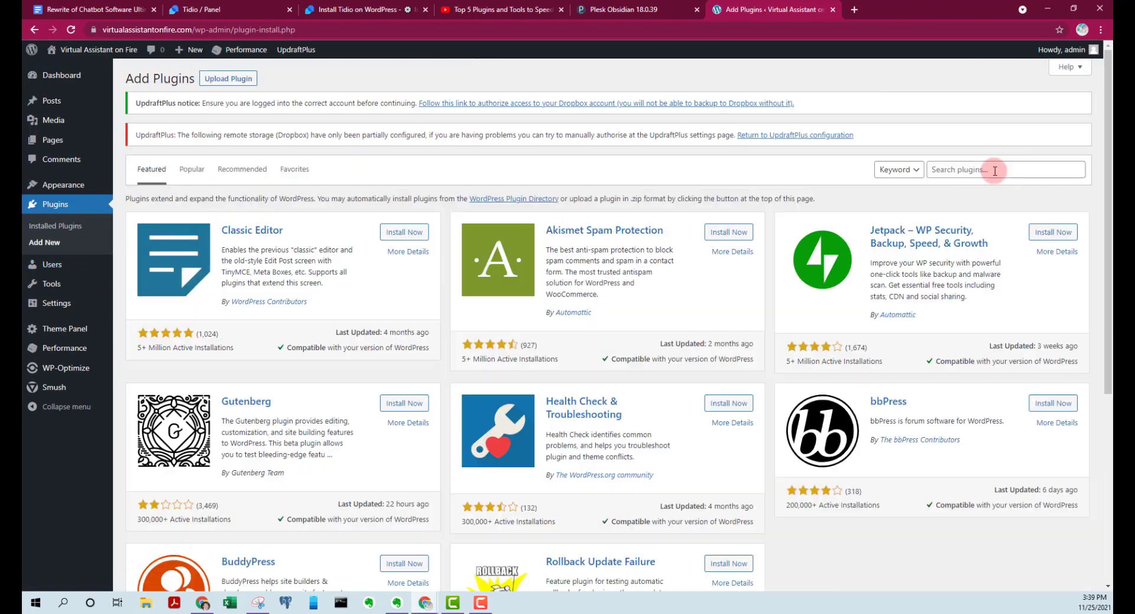
{"action": "left_click", "coordinate": [986, 170]}
{"action": "type", "text": "insert headers"}
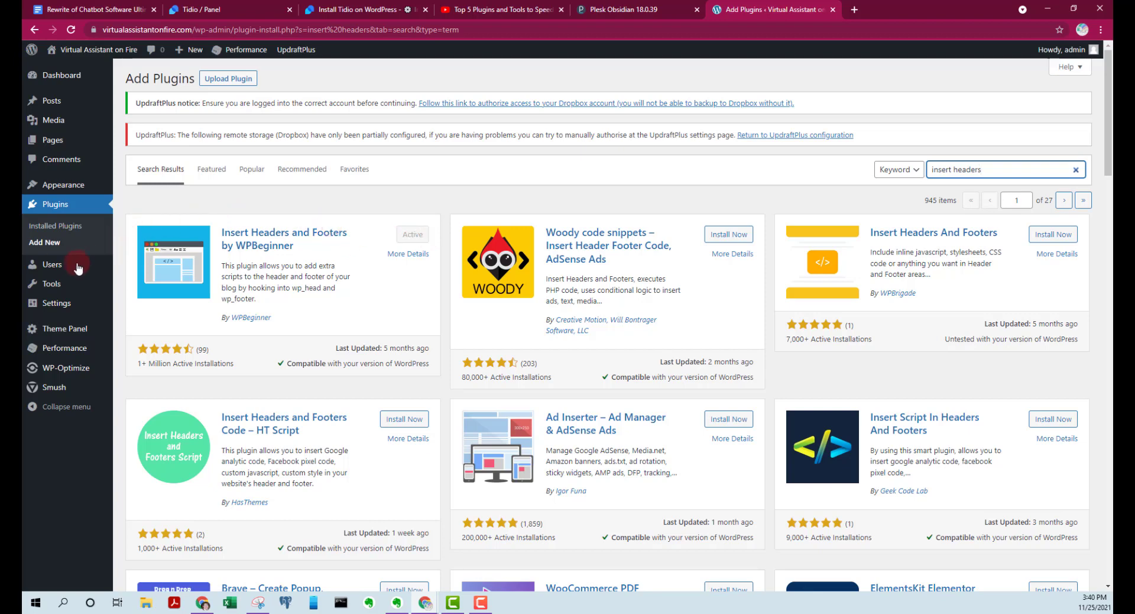
Check the Tidio chat script under Scripts in Footer in the Insert Headers and Footers settings, and save it.
{"action": "mouse_move", "coordinate": [54, 306]}
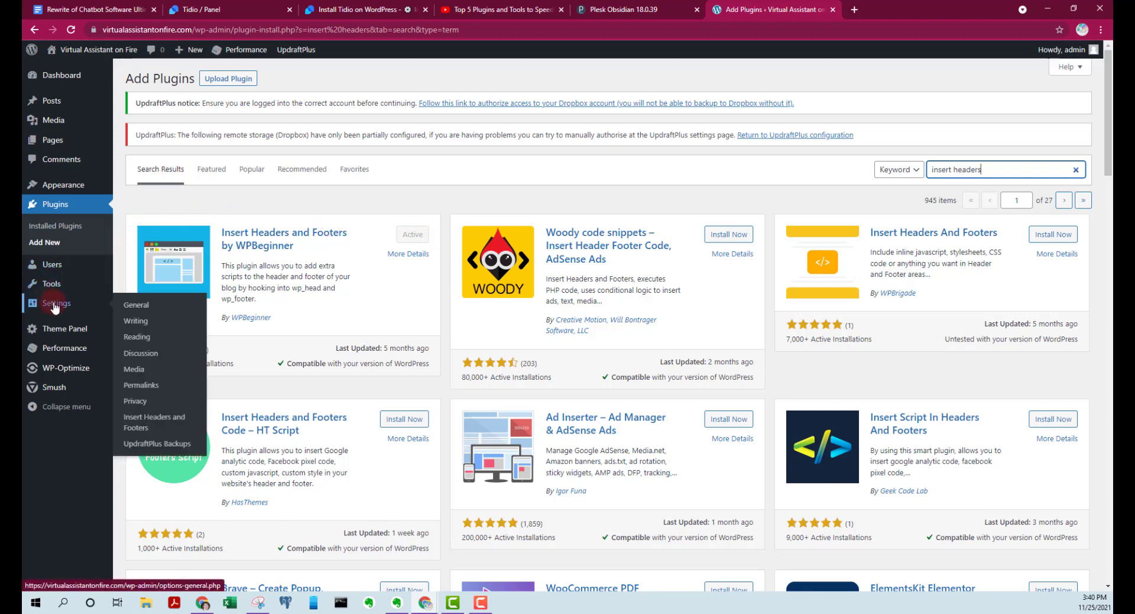
{"action": "left_click", "coordinate": [140, 424]}
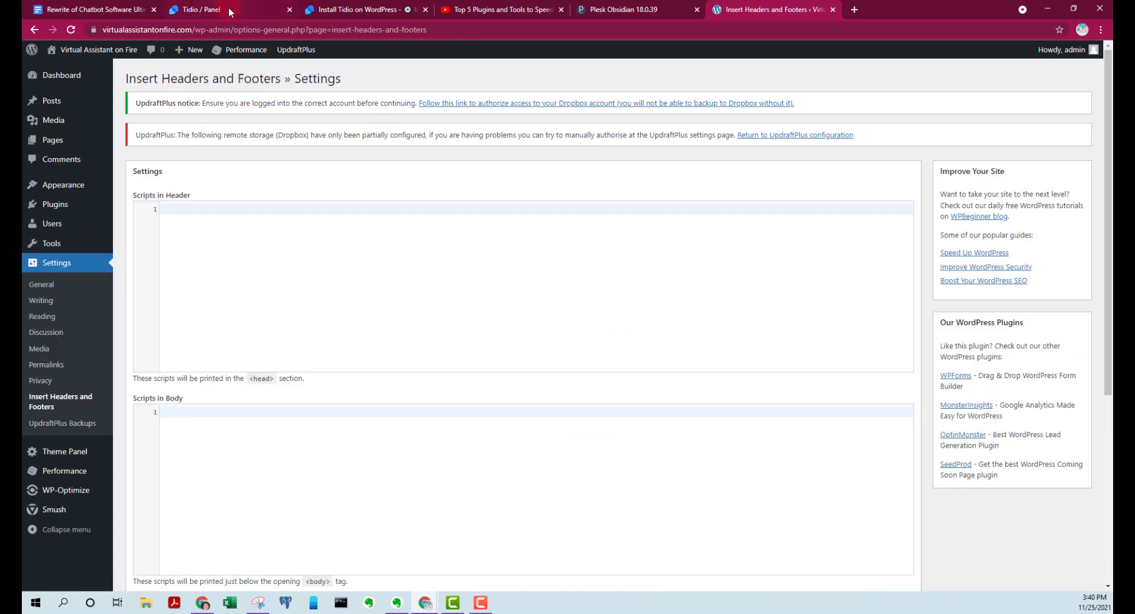
{"action": "left_click", "coordinate": [228, 9]}
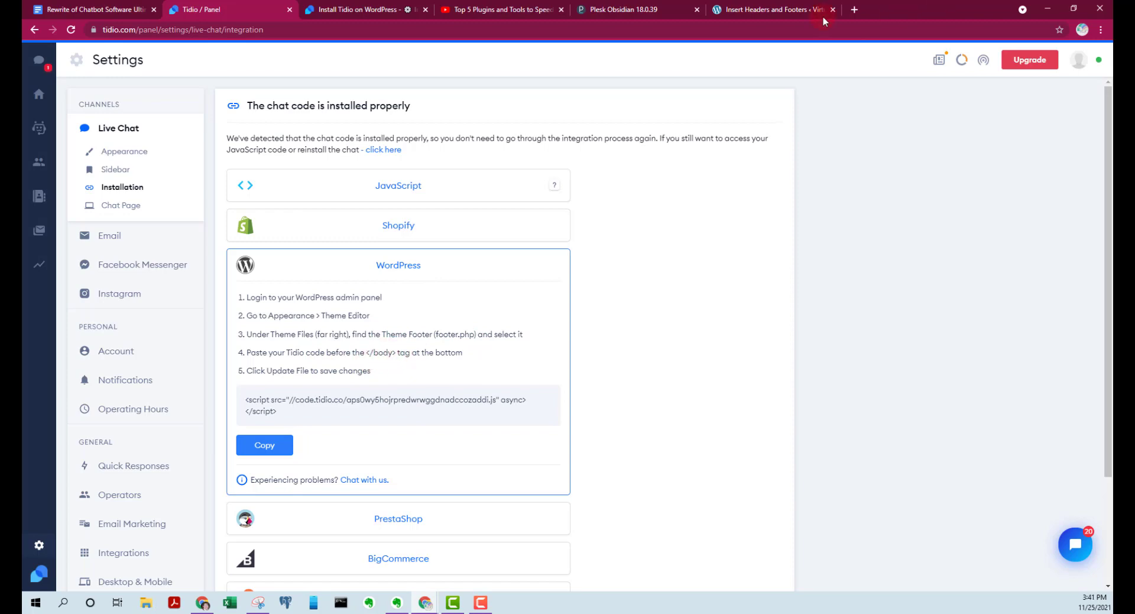
{"action": "left_click", "coordinate": [789, 10]}
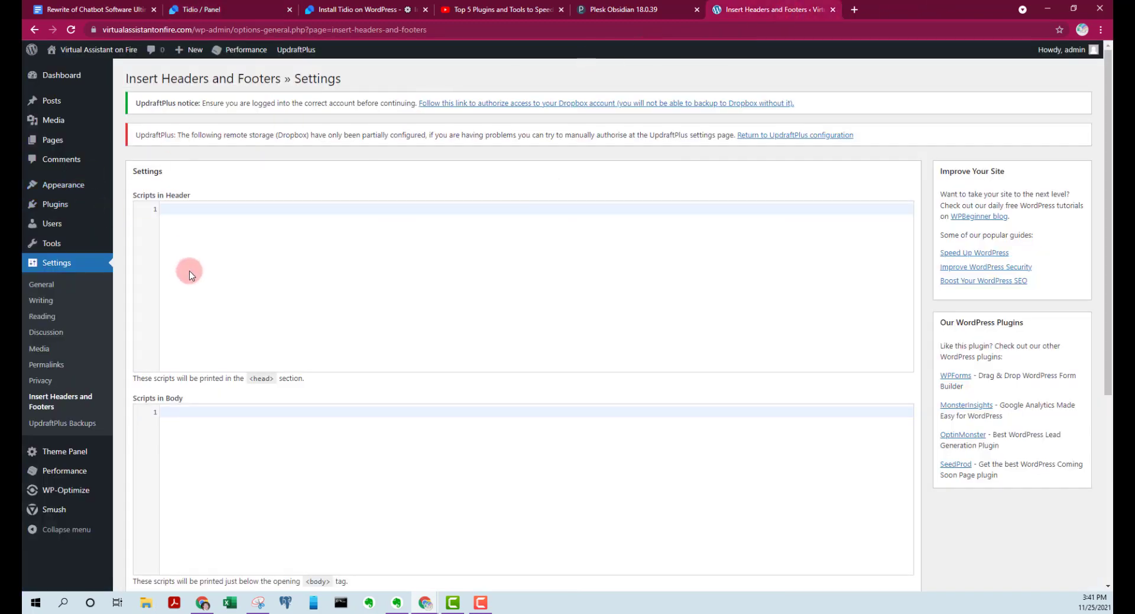
{"action": "scroll", "coordinate": [248, 303], "scroll_direction": "down", "scroll_amount": 4}
{"action": "scroll", "coordinate": [276, 279], "scroll_direction": "down", "scroll_amount": 1}
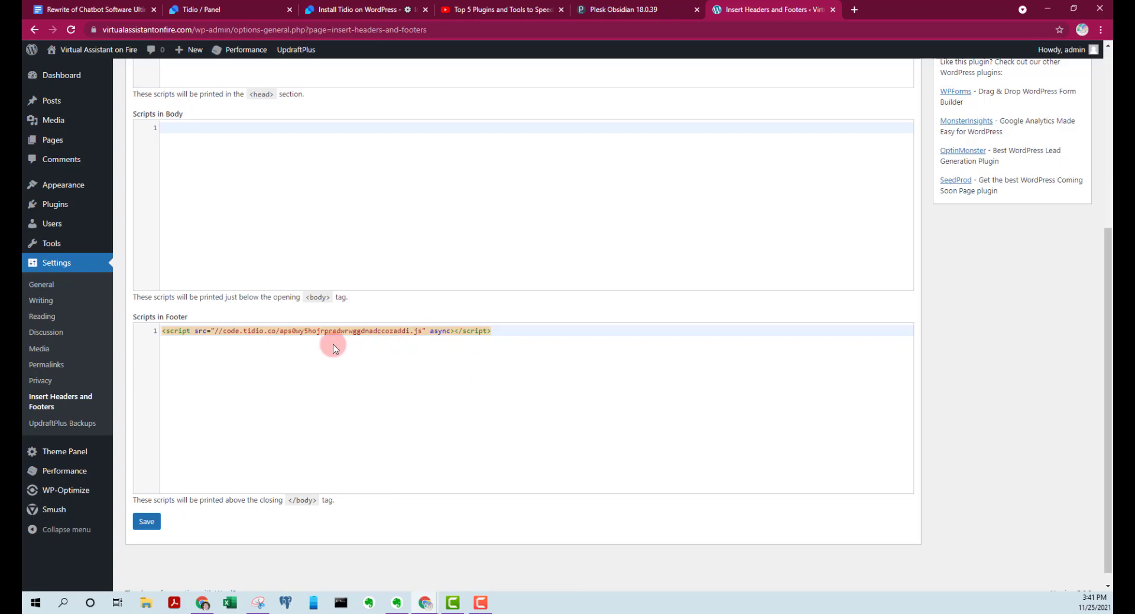
{"action": "left_click", "coordinate": [140, 524]}
Search the WordPress plugin directory for "tidio".
{"action": "left_click", "coordinate": [58, 210]}
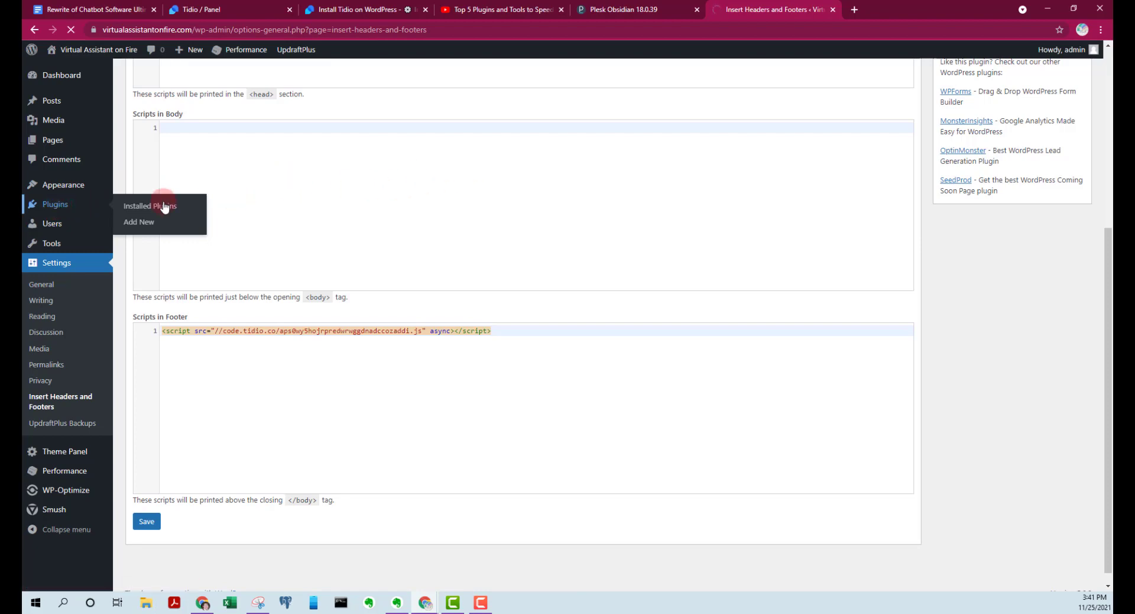
{"action": "left_click", "coordinate": [138, 222]}
{"action": "left_click", "coordinate": [985, 172]}
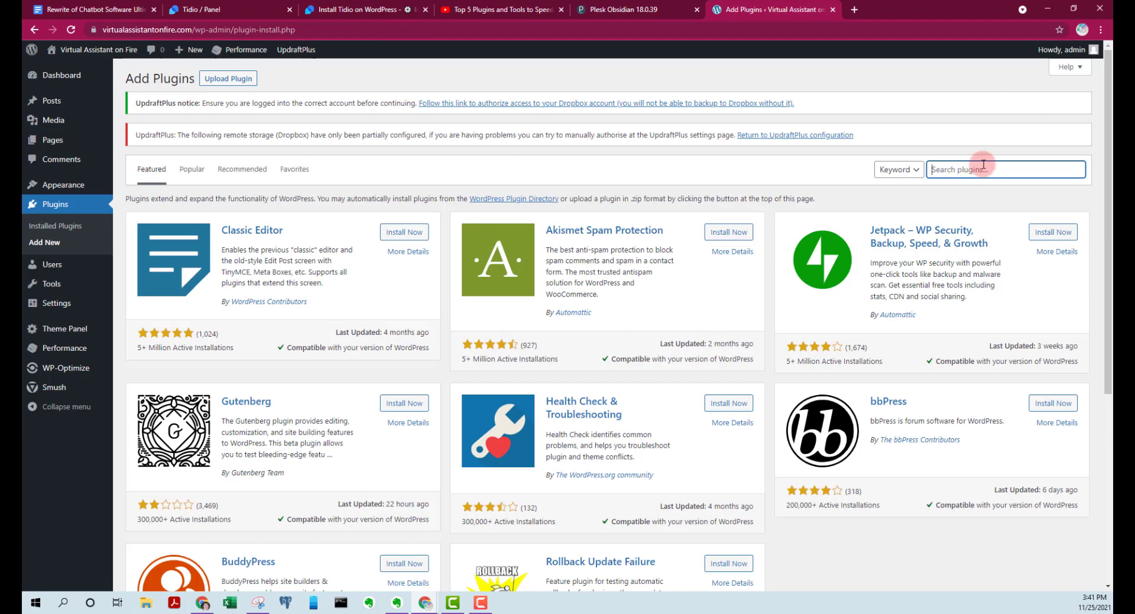
{"action": "type", "text": "tidio"}
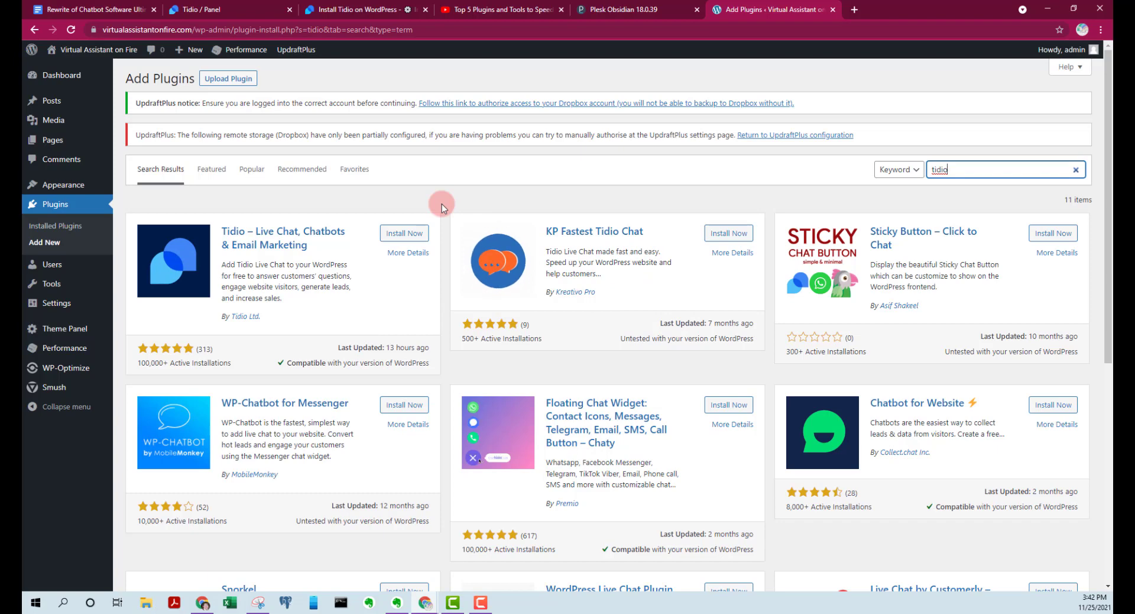
Return to the Insert Headers and Footers settings and view the Tidio script in Scripts in Footer.
{"action": "mouse_move", "coordinate": [61, 307]}
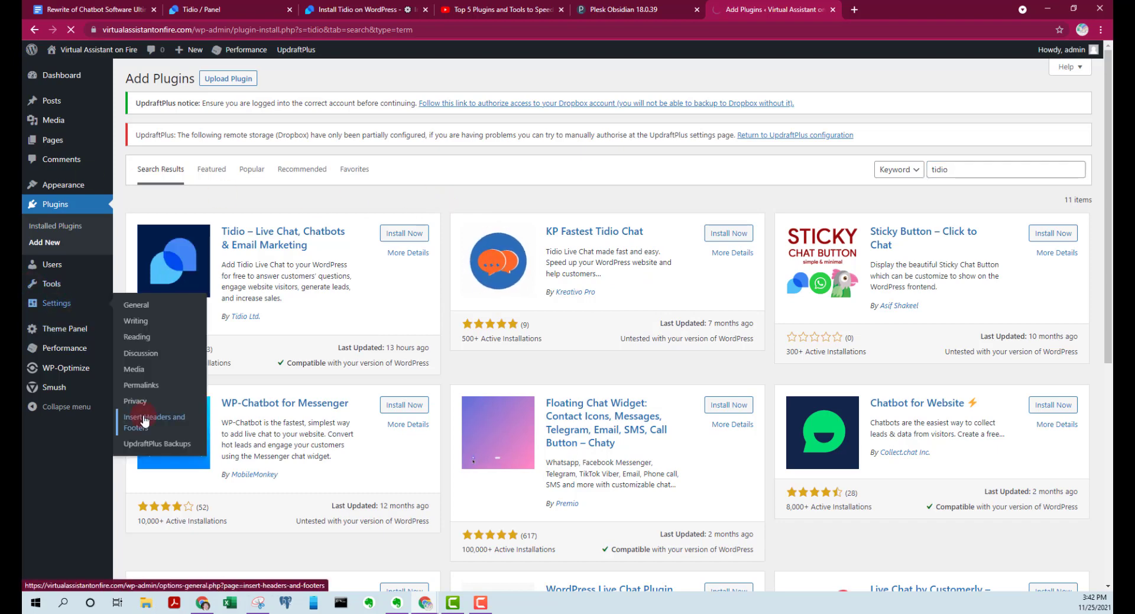
{"action": "left_click", "coordinate": [145, 420]}
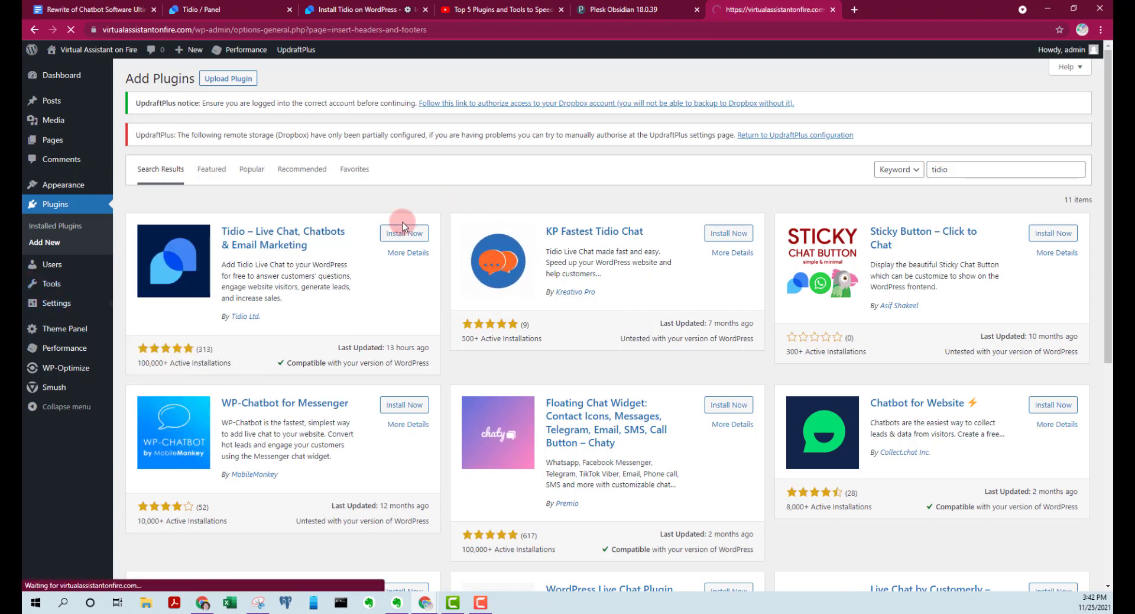
{"action": "scroll", "coordinate": [329, 325], "scroll_direction": "down", "scroll_amount": 5}
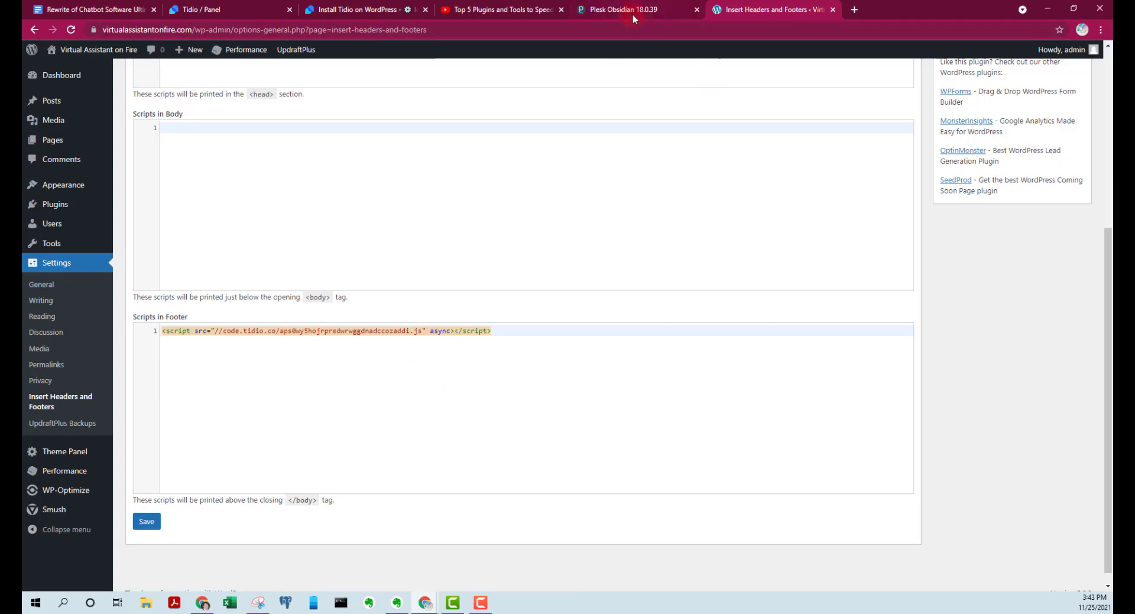
Switch back to the Tidio panel and review the Shopify and WordPress installation instructions for the chat code.
{"action": "left_click", "coordinate": [245, 9]}
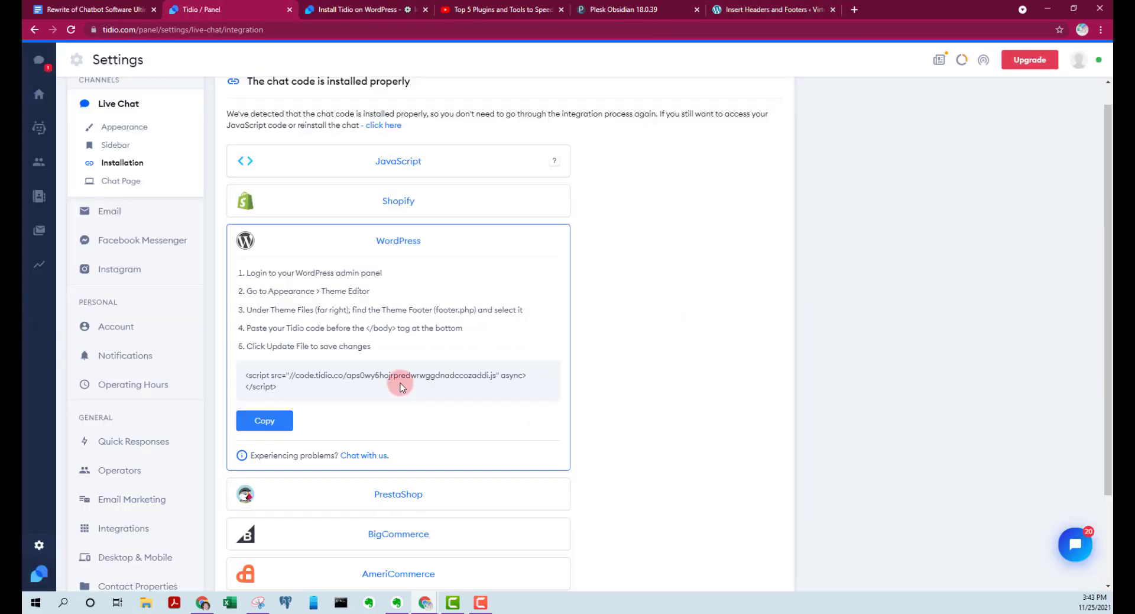
{"action": "left_click", "coordinate": [378, 210]}
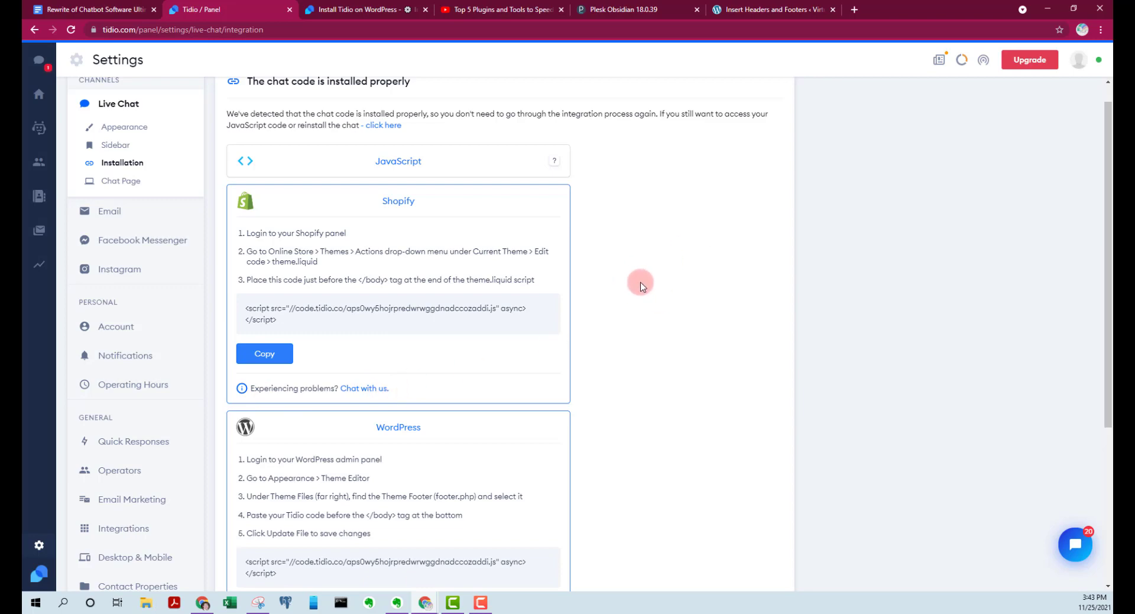
{"action": "scroll", "coordinate": [672, 266], "scroll_direction": "down", "scroll_amount": 4}
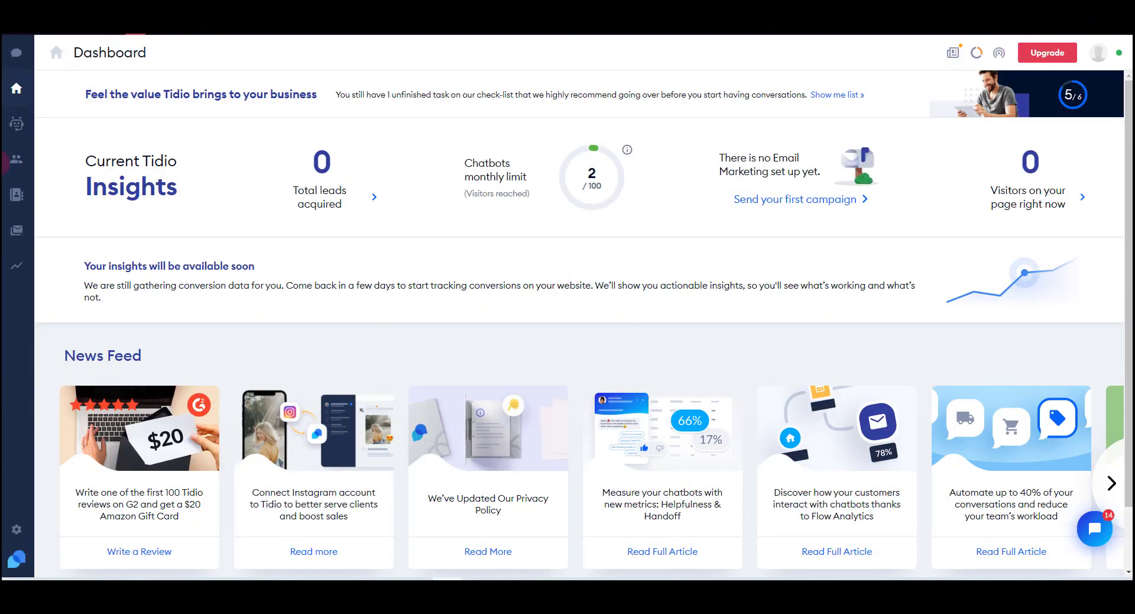
Open the chatbot overview and examine the New Visitor Welcome bot's trigger, status and available actions.
{"action": "left_click", "coordinate": [16, 125]}
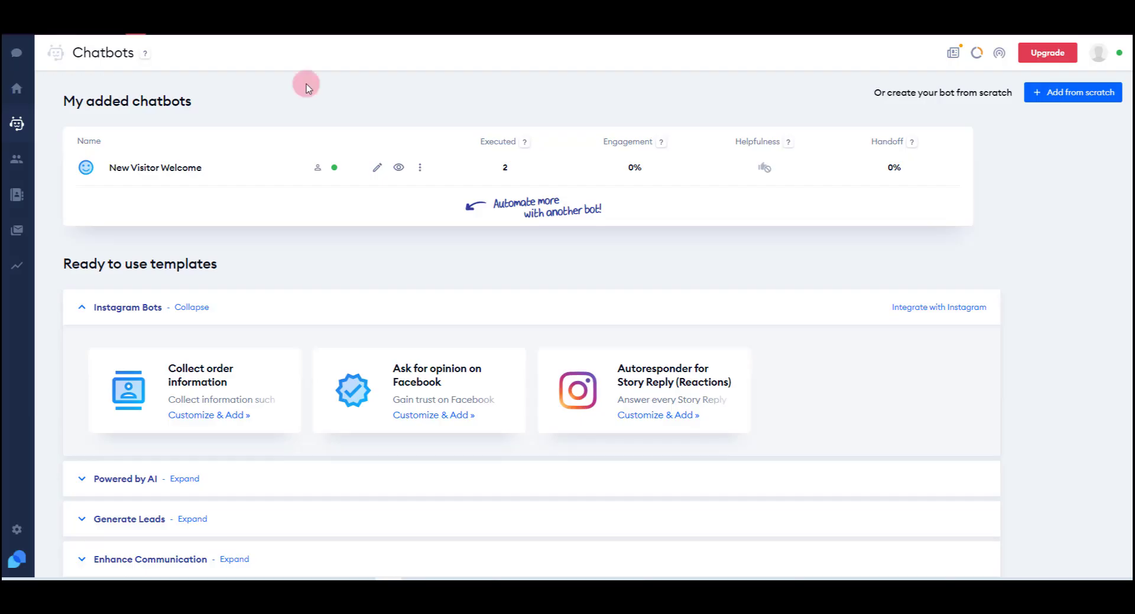
{"action": "mouse_move", "coordinate": [186, 154]}
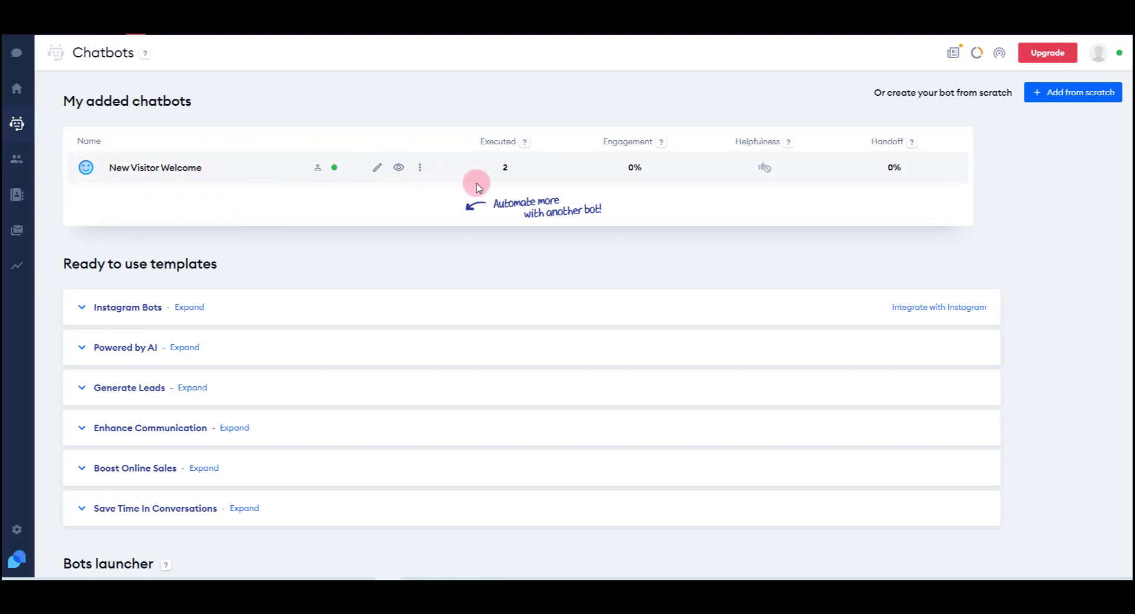
{"action": "mouse_move", "coordinate": [637, 176]}
{"action": "mouse_move", "coordinate": [317, 172]}
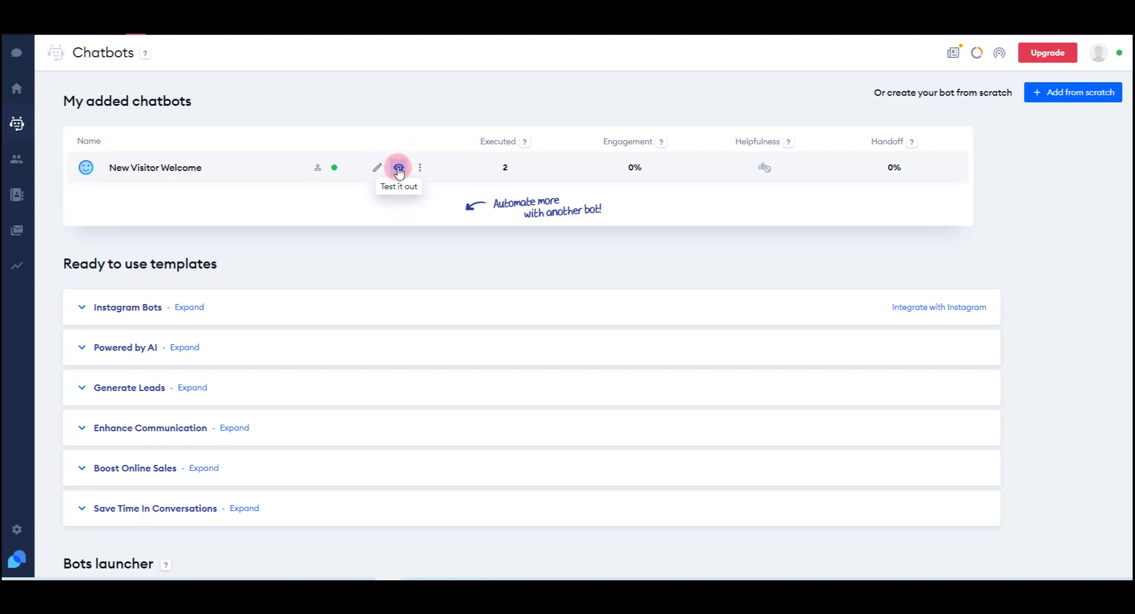
{"action": "left_click", "coordinate": [420, 168]}
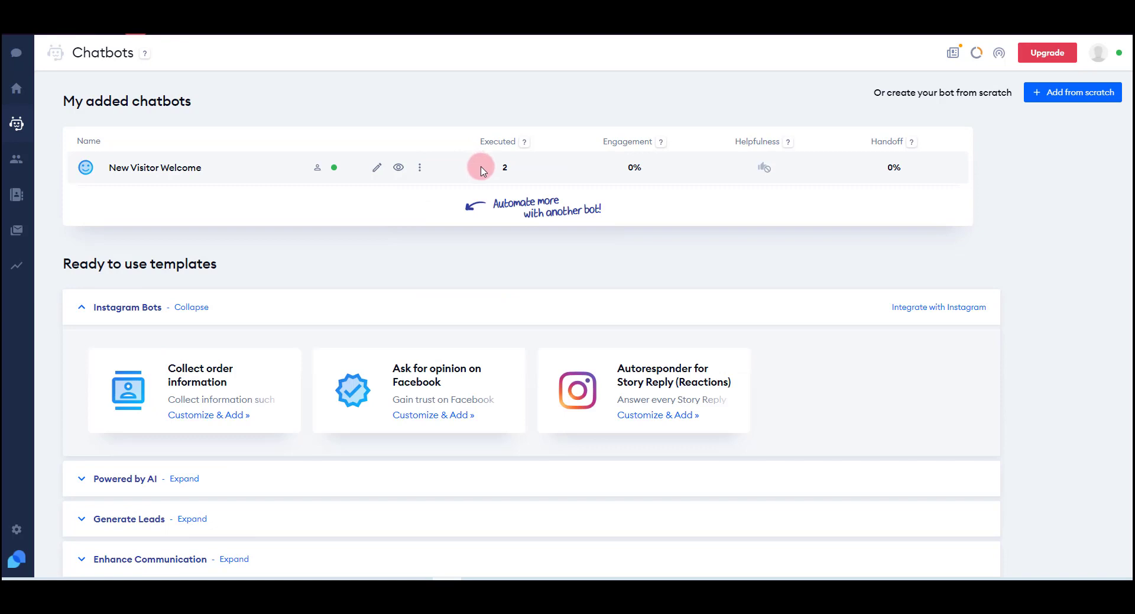
Read the explanations of the Executed, Engagement and Handoff metrics for the added chatbots.
{"action": "mouse_move", "coordinate": [524, 147]}
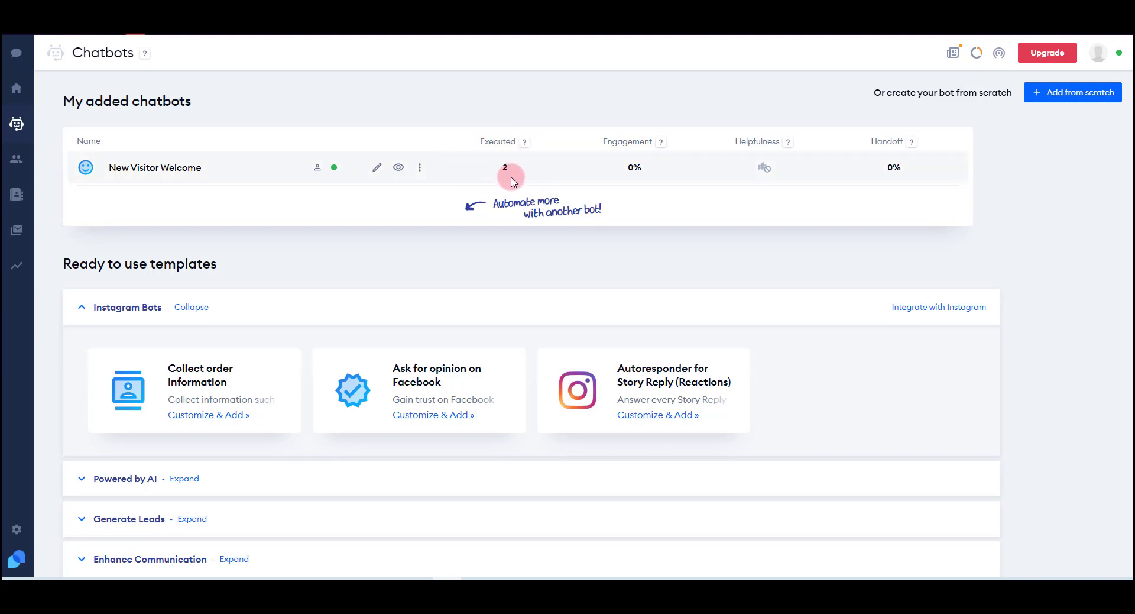
{"action": "mouse_move", "coordinate": [666, 143]}
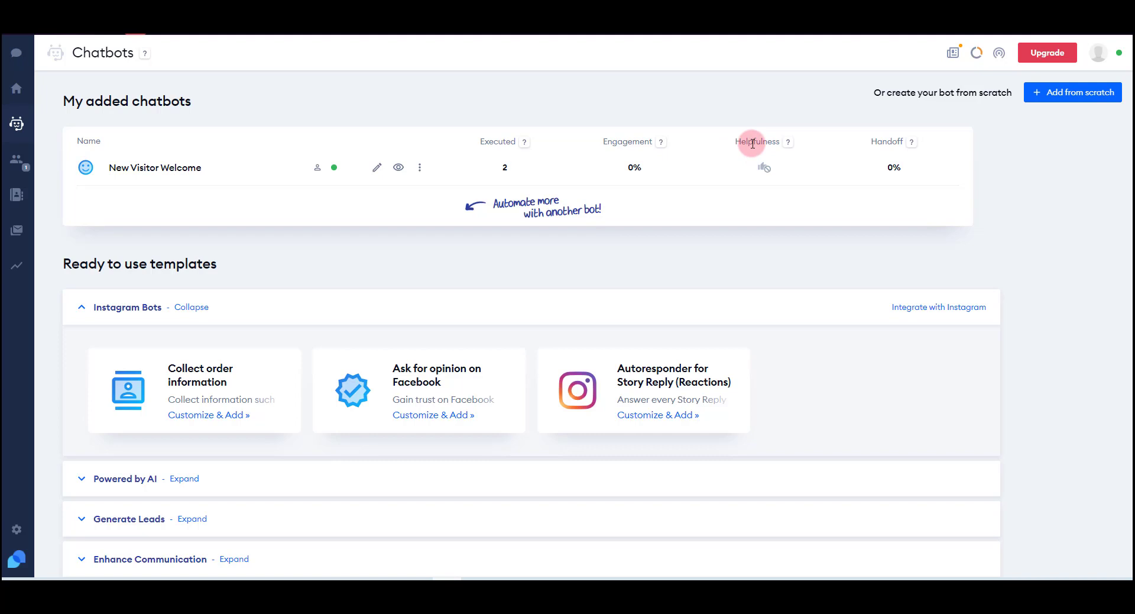
{"action": "mouse_move", "coordinate": [914, 144]}
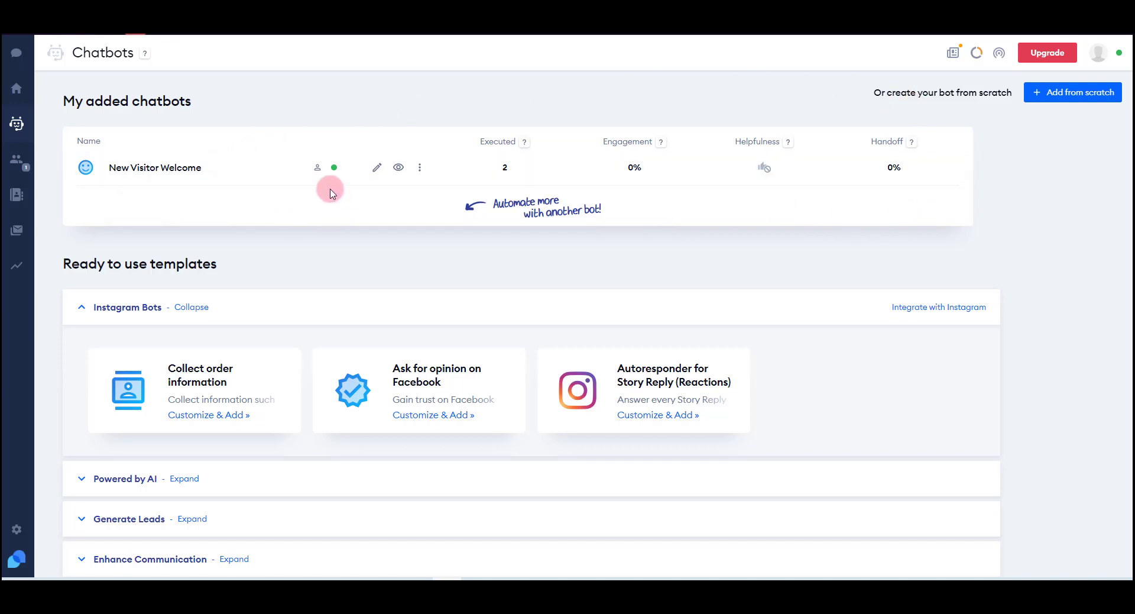
Open the New Visitor Welcome bot's statistics and examine its Executed and Helpfulness data.
{"action": "mouse_move", "coordinate": [147, 177]}
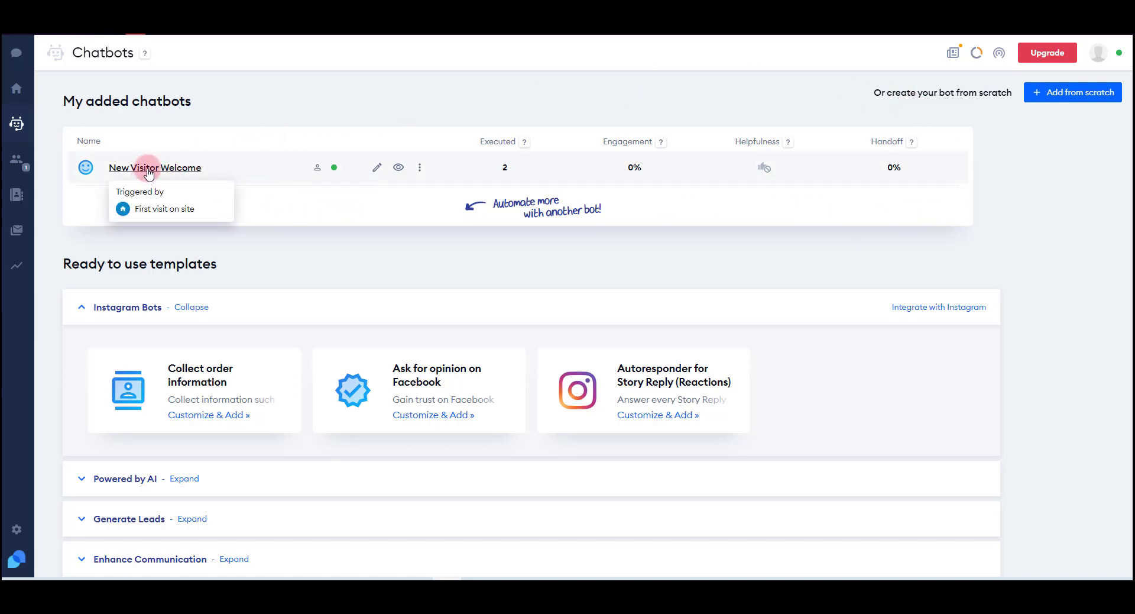
{"action": "left_click", "coordinate": [149, 171]}
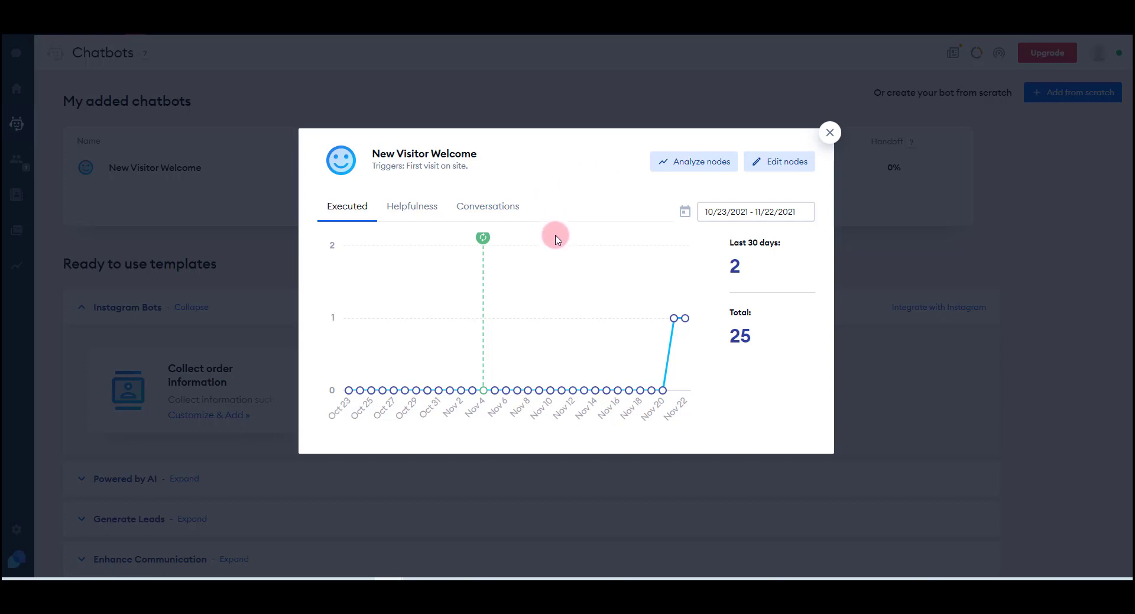
{"action": "left_click", "coordinate": [413, 207]}
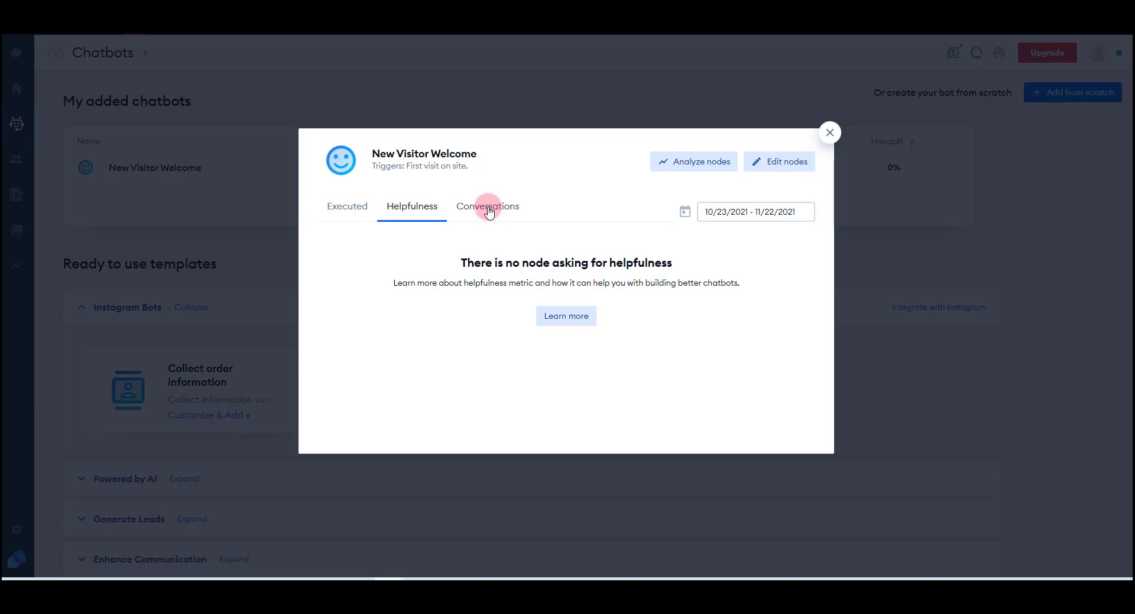
{"action": "left_click", "coordinate": [479, 108]}
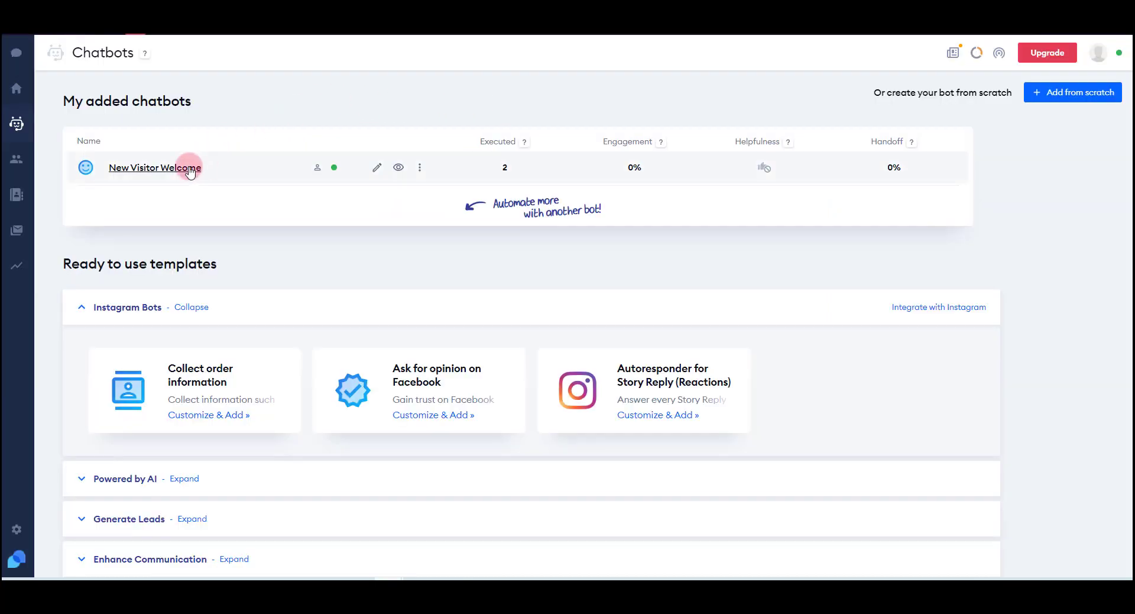
Open the New Visitor Welcome bot in the editor and review the available triggers and actions.
{"action": "mouse_move", "coordinate": [165, 170]}
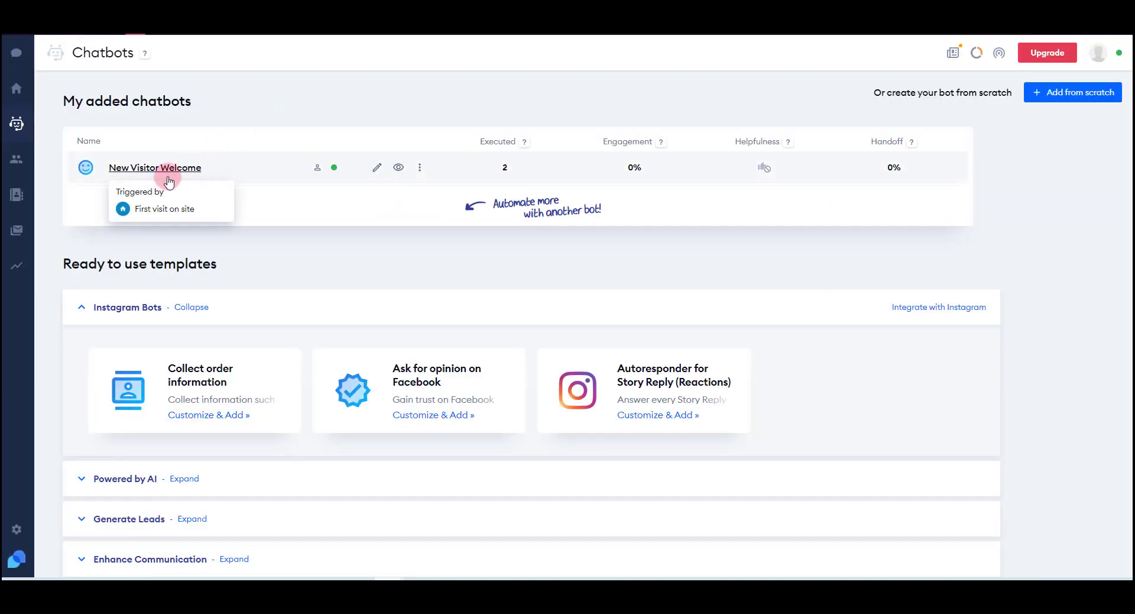
{"action": "left_click", "coordinate": [377, 169]}
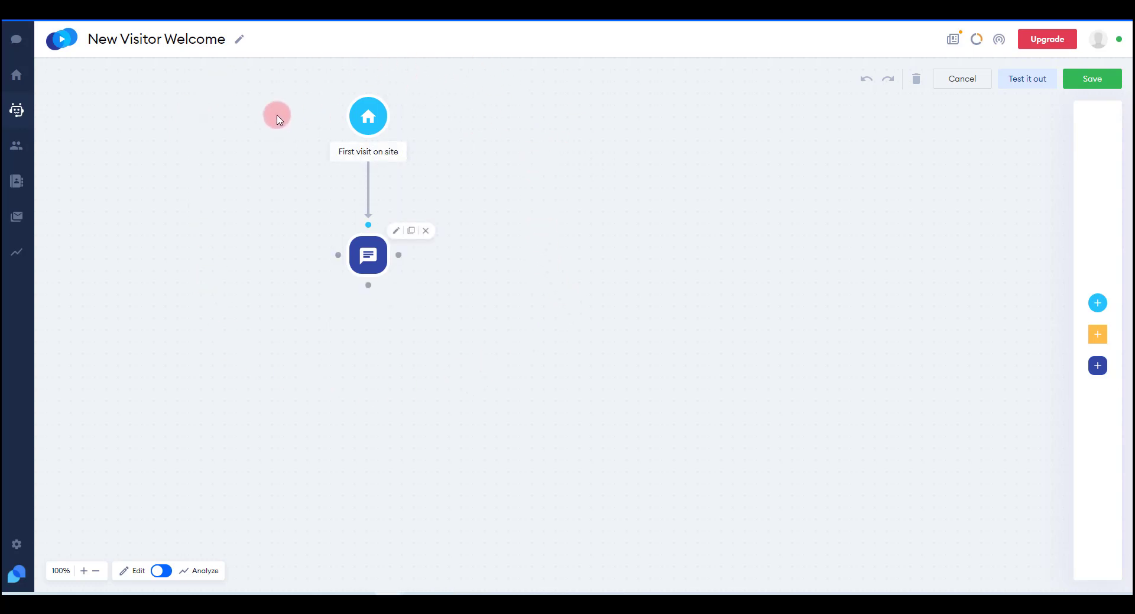
{"action": "left_click", "coordinate": [547, 161]}
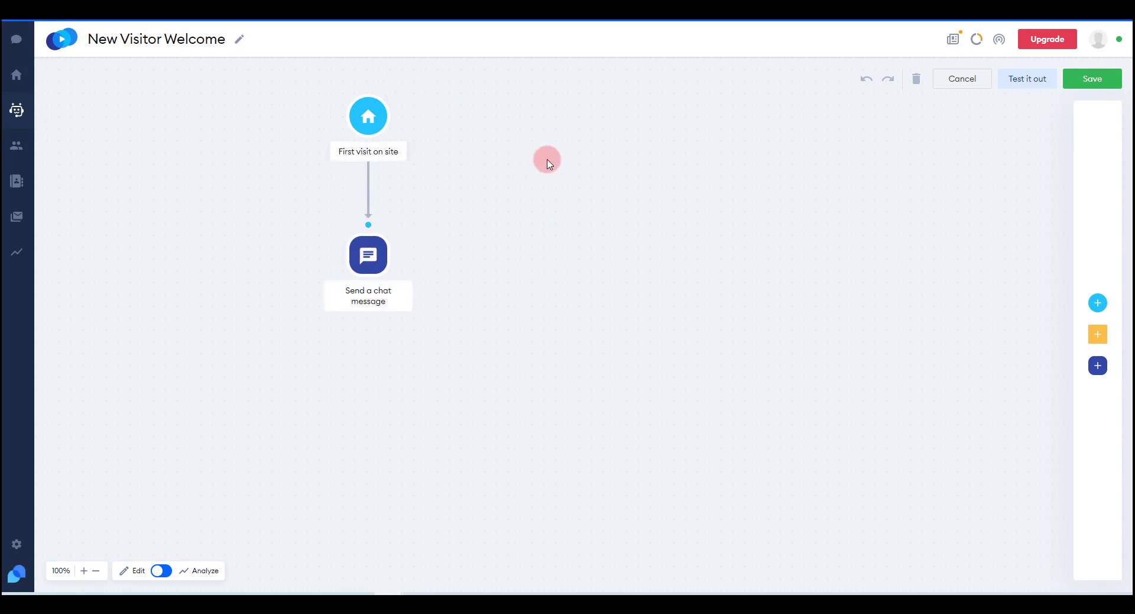
{"action": "mouse_move", "coordinate": [1082, 253]}
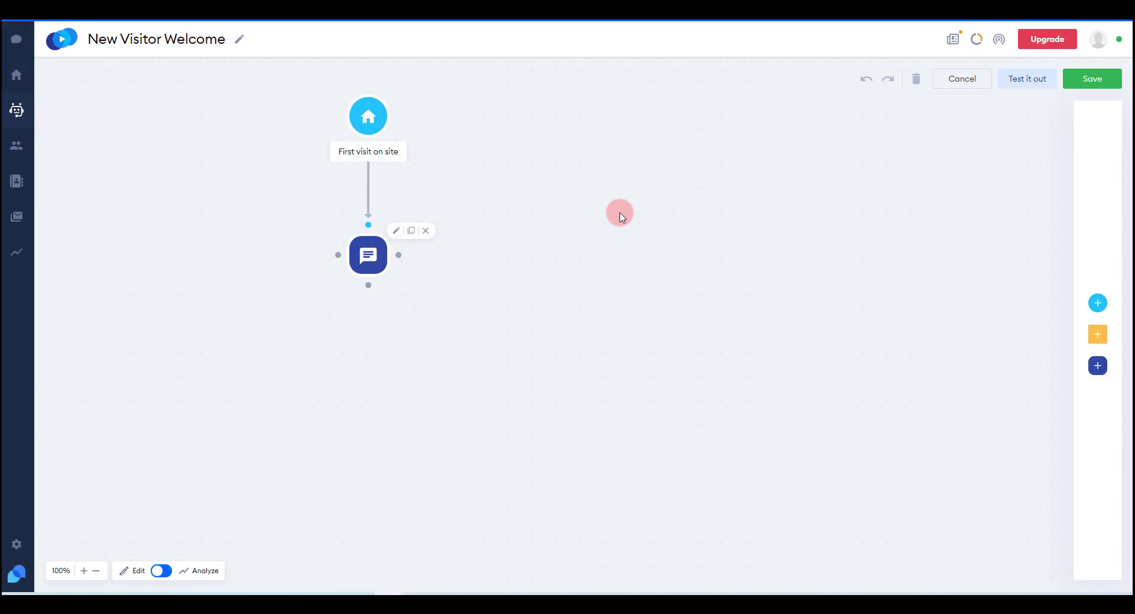
{"action": "mouse_move", "coordinate": [1080, 198]}
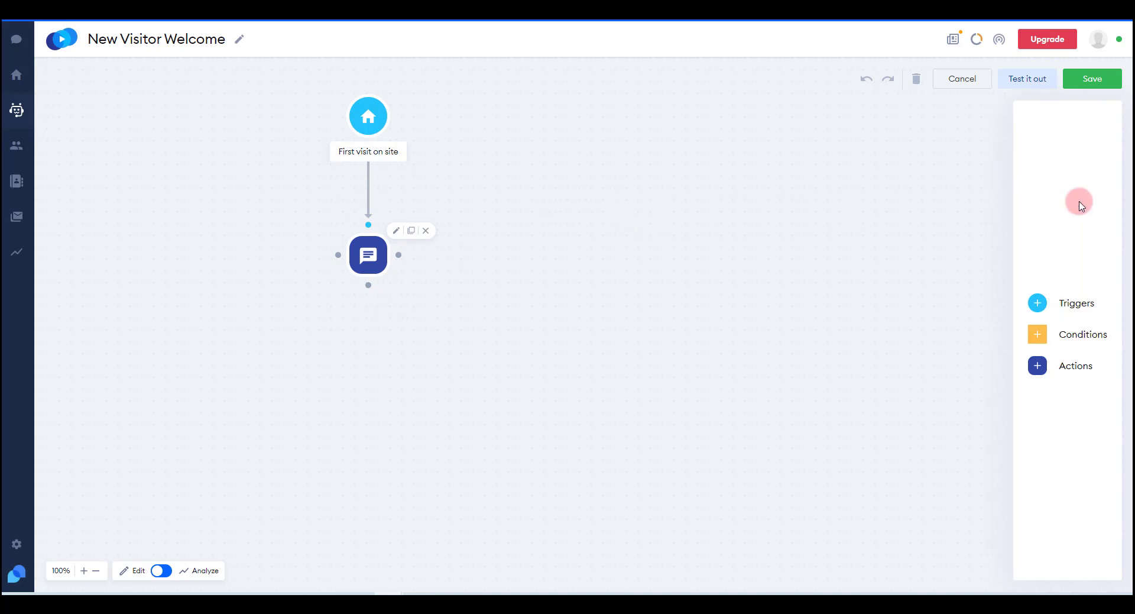
{"action": "left_click", "coordinate": [1077, 304]}
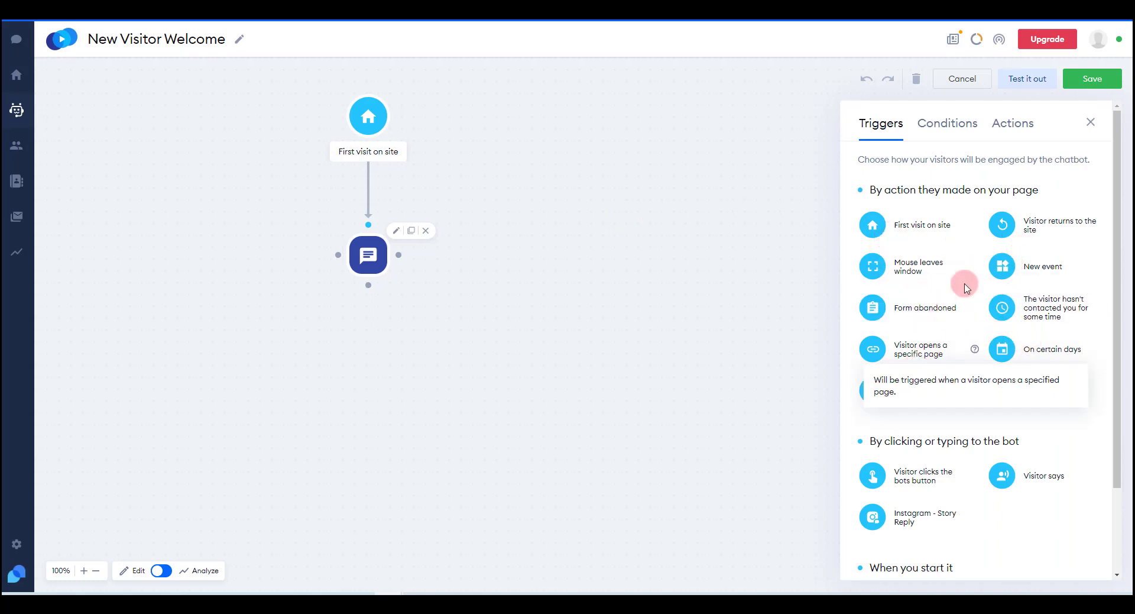
{"action": "left_click", "coordinate": [1019, 127]}
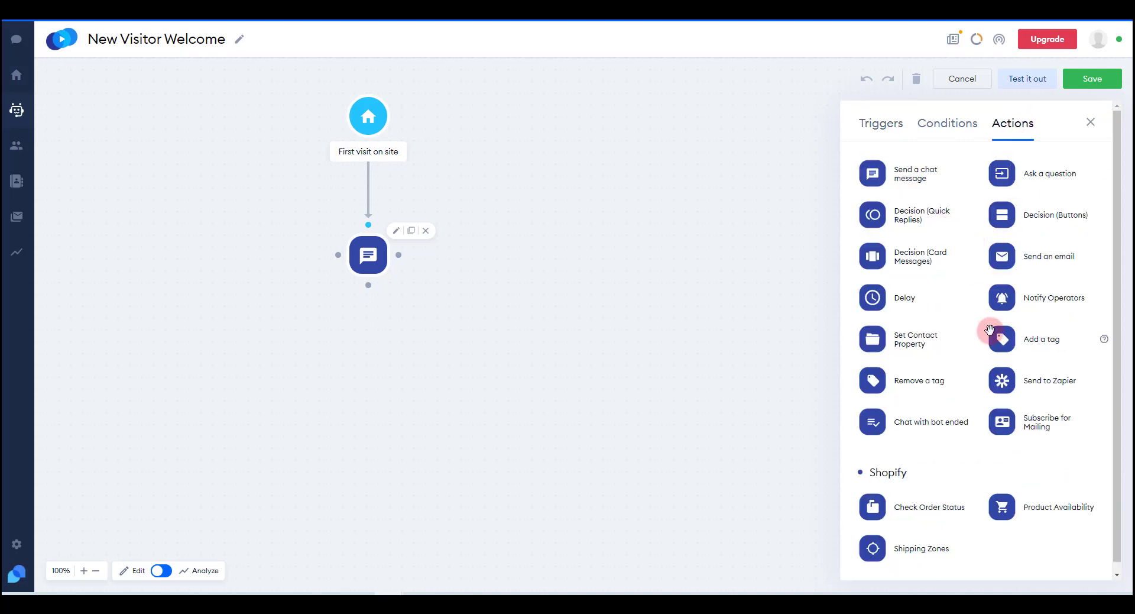
{"action": "scroll", "coordinate": [1005, 322], "scroll_direction": "down", "scroll_amount": 1}
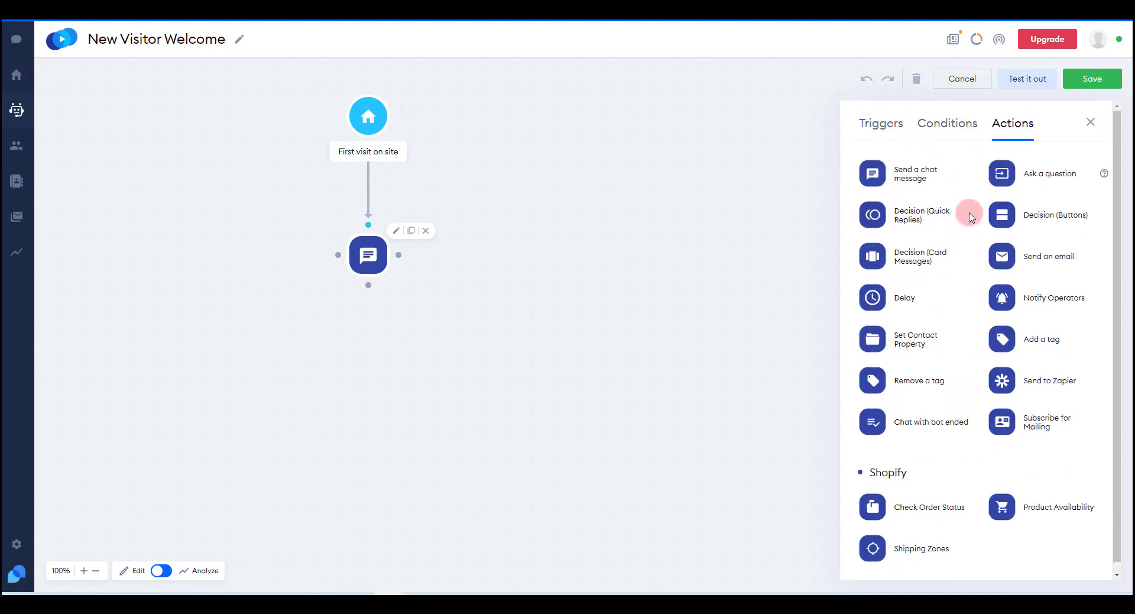
{"action": "left_click", "coordinate": [882, 126]}
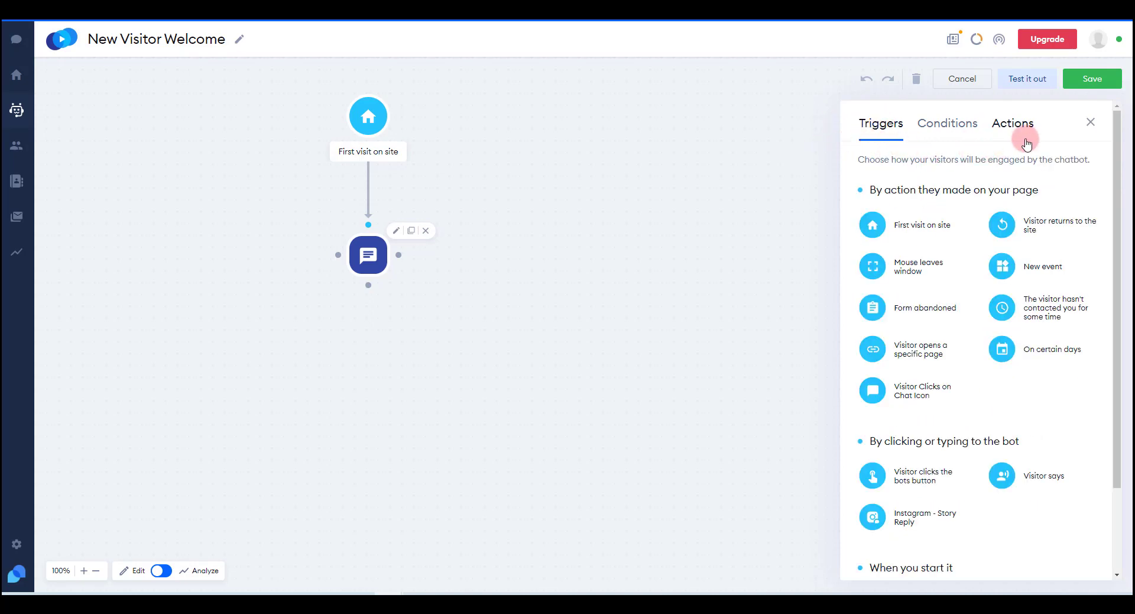
{"action": "left_click", "coordinate": [799, 135]}
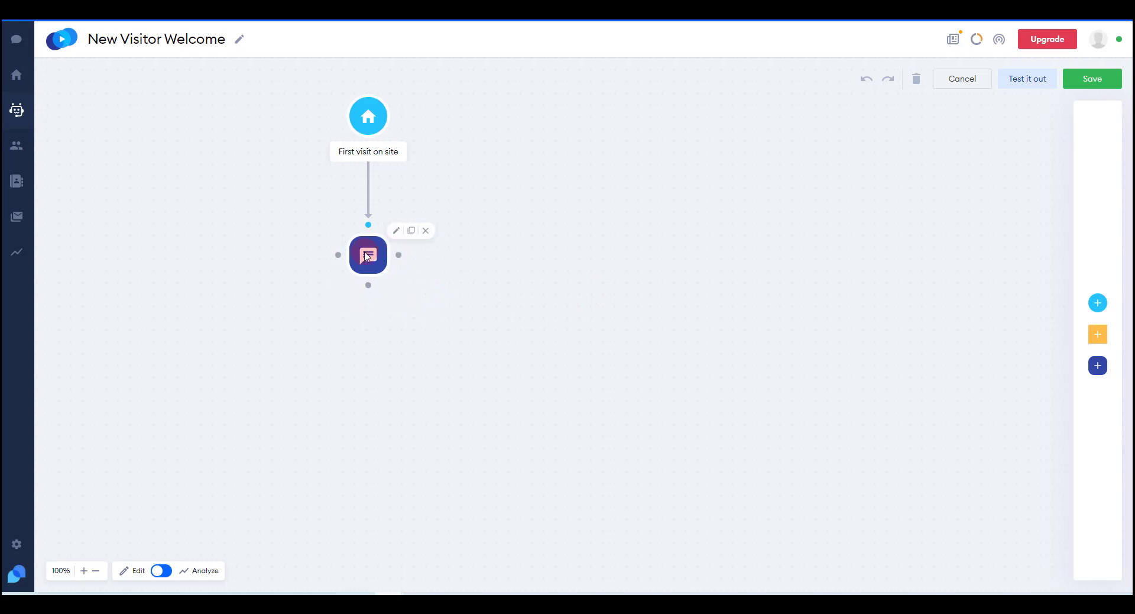
Edit the Send a chat message action, check which content types can be added, and enable Ask a visitor for feedback.
{"action": "left_click", "coordinate": [396, 232]}
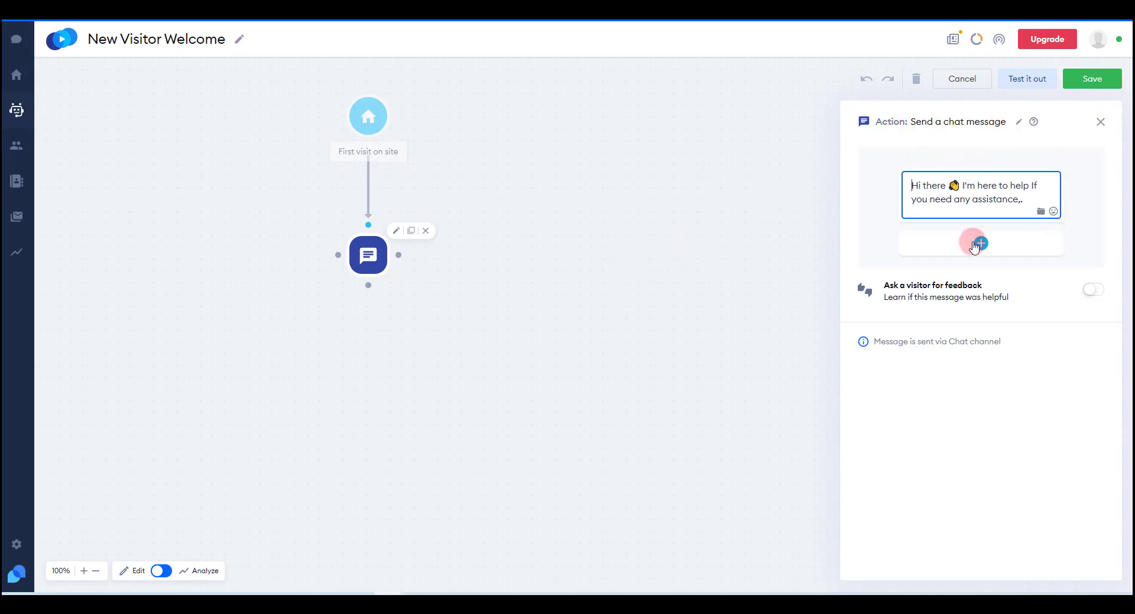
{"action": "left_click", "coordinate": [981, 243]}
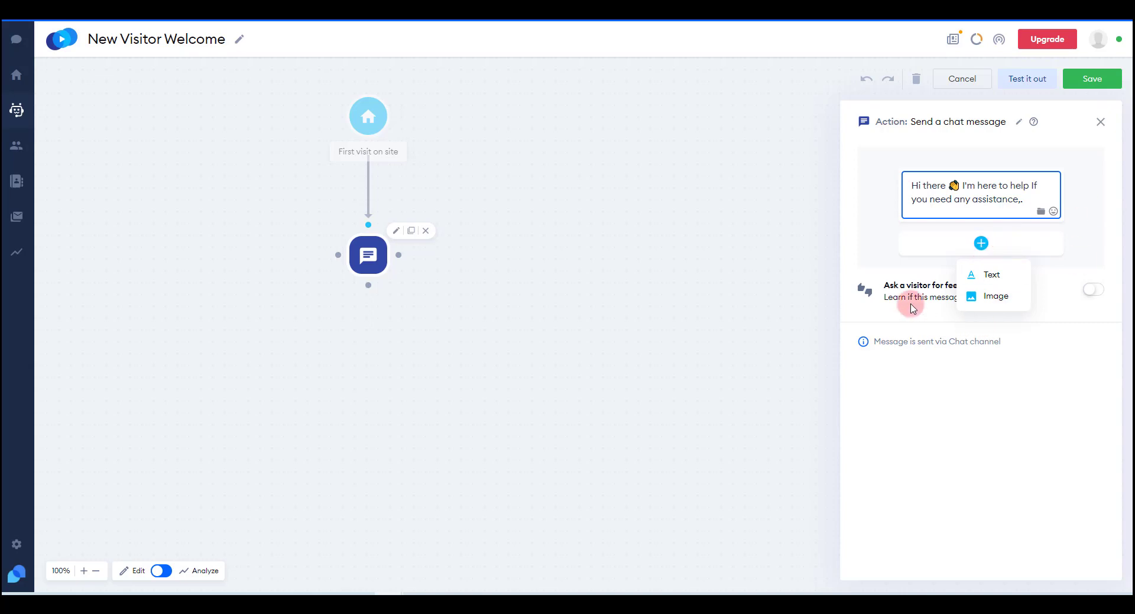
{"action": "left_click", "coordinate": [1046, 356]}
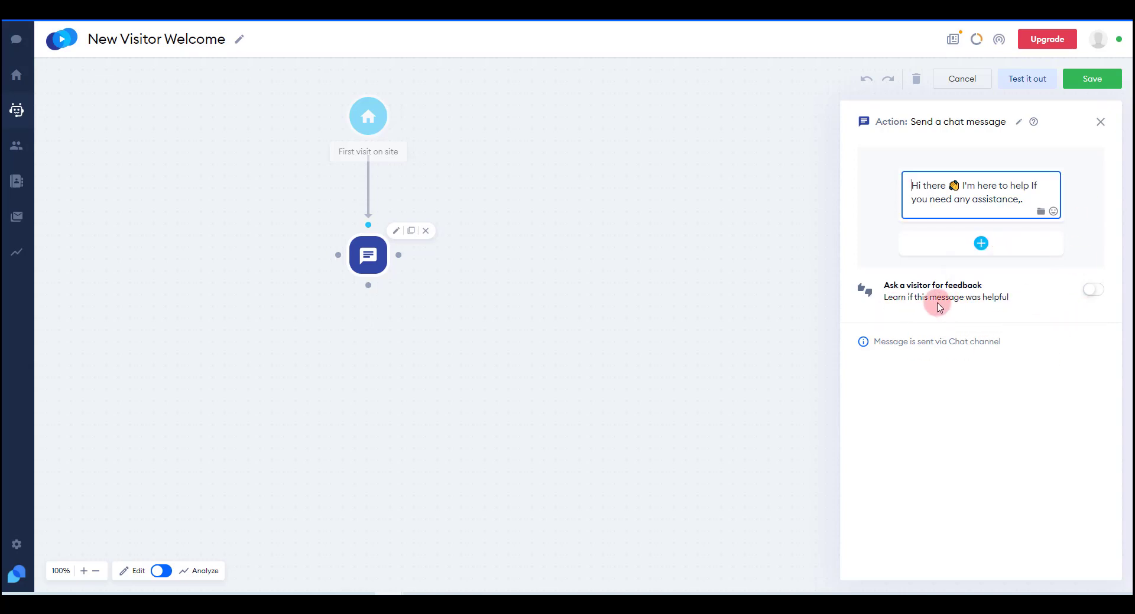
{"action": "left_click", "coordinate": [1096, 293]}
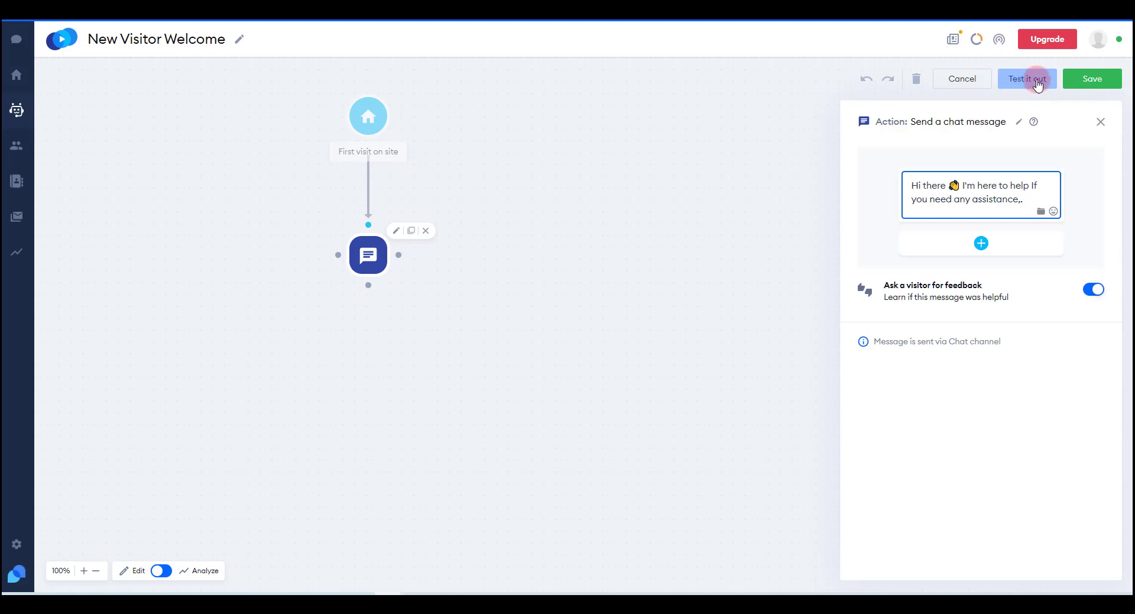
Test the welcome bot in the sandbox by opening its chat widget, then save the chatbot.
{"action": "left_click", "coordinate": [1033, 84]}
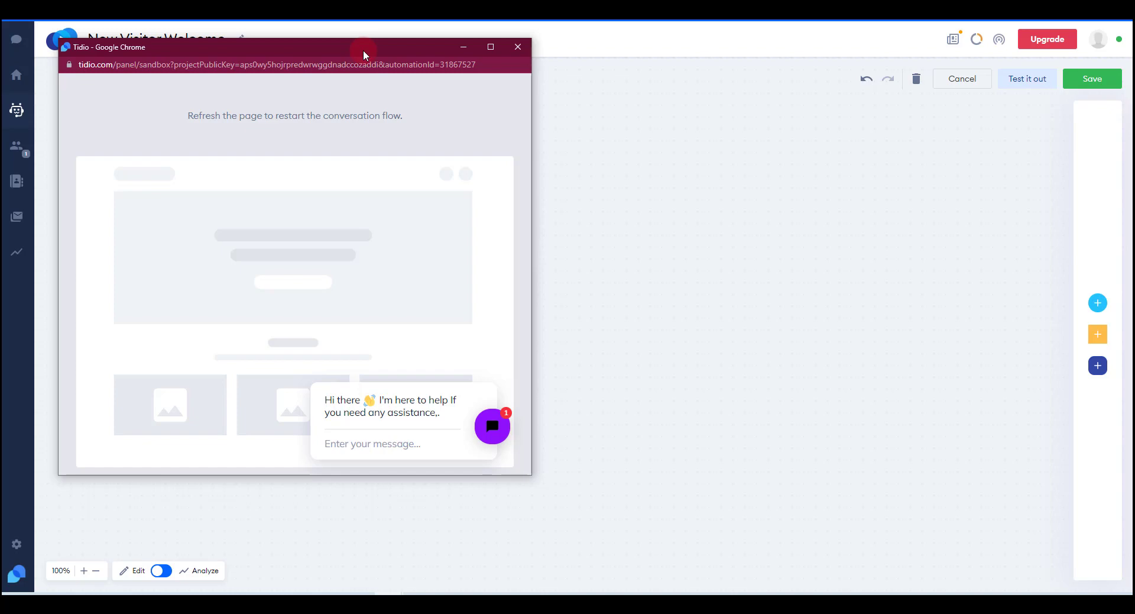
{"action": "left_click_drag", "start_coordinate": [363, 50], "coordinate": [372, 80]}
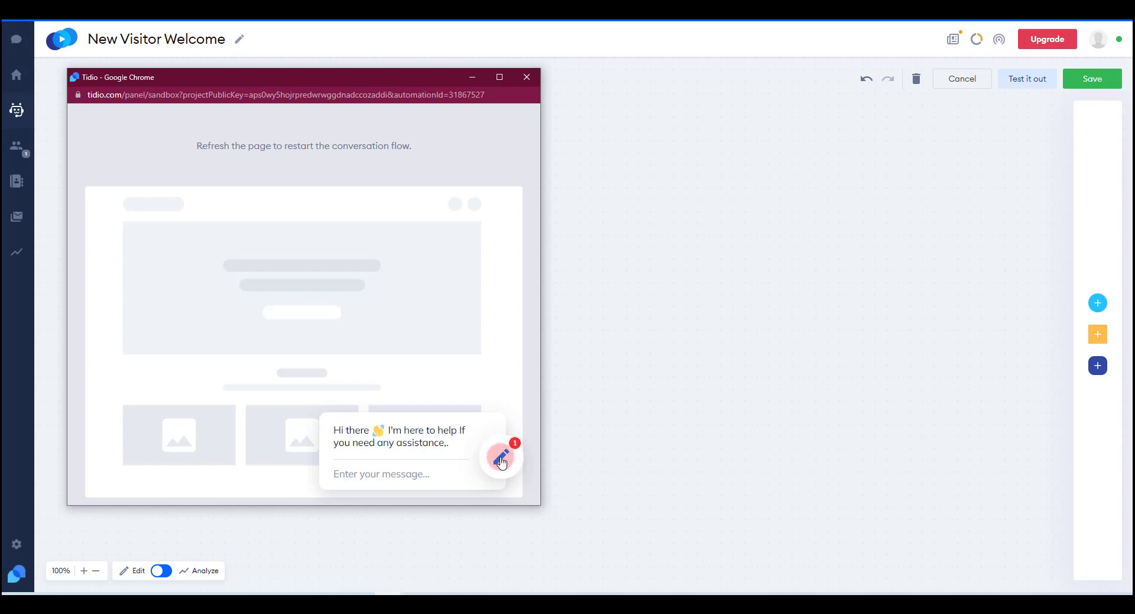
{"action": "left_click", "coordinate": [501, 460]}
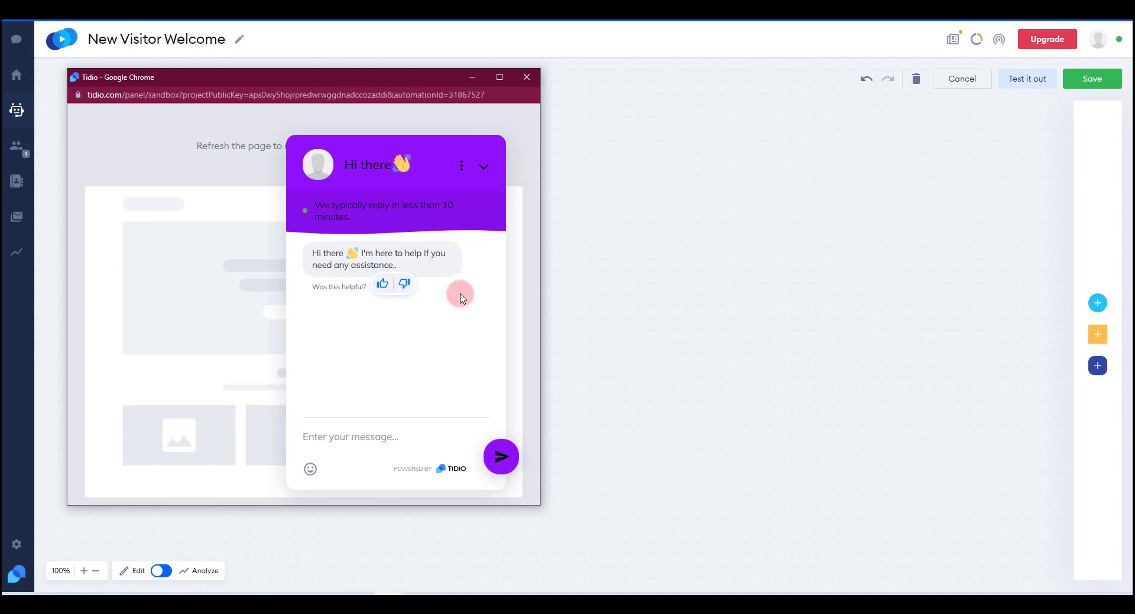
{"action": "left_click", "coordinate": [527, 78]}
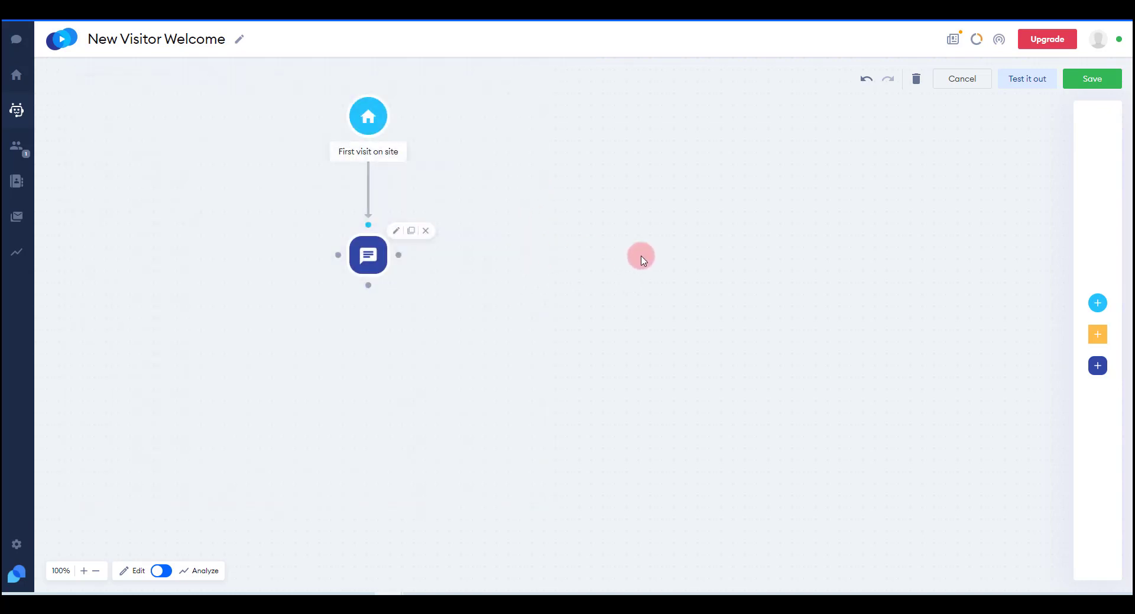
{"action": "left_click", "coordinate": [1090, 81]}
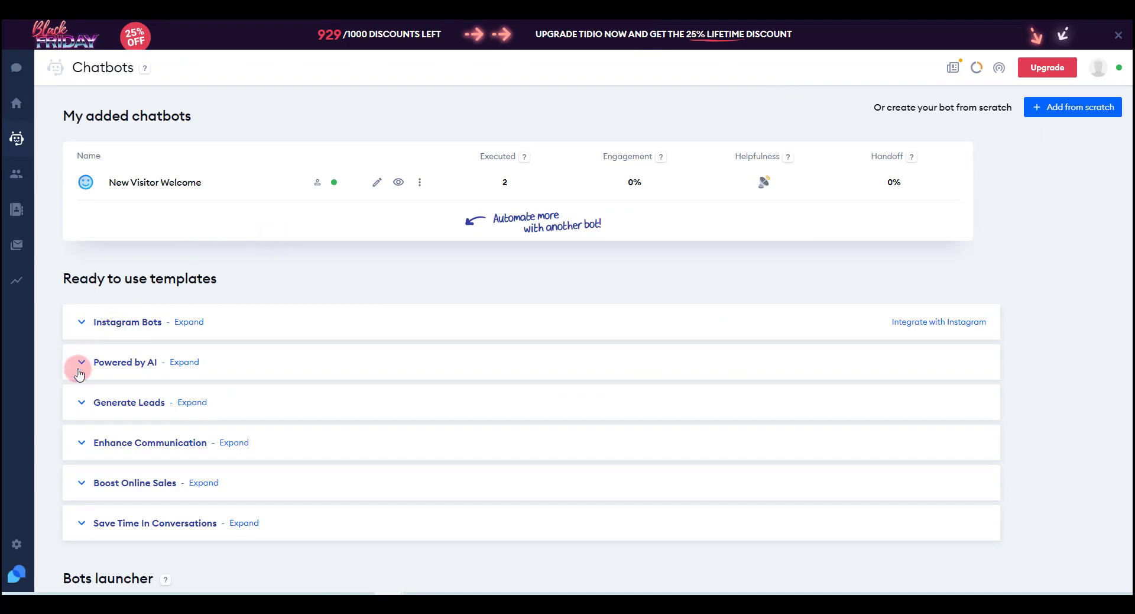
Test the Visitor returns template under Enhance Communication and save it as a chatbot with its default 10% discount message.
{"action": "left_click", "coordinate": [82, 444]}
{"action": "scroll", "coordinate": [240, 402], "scroll_direction": "down", "scroll_amount": 5}
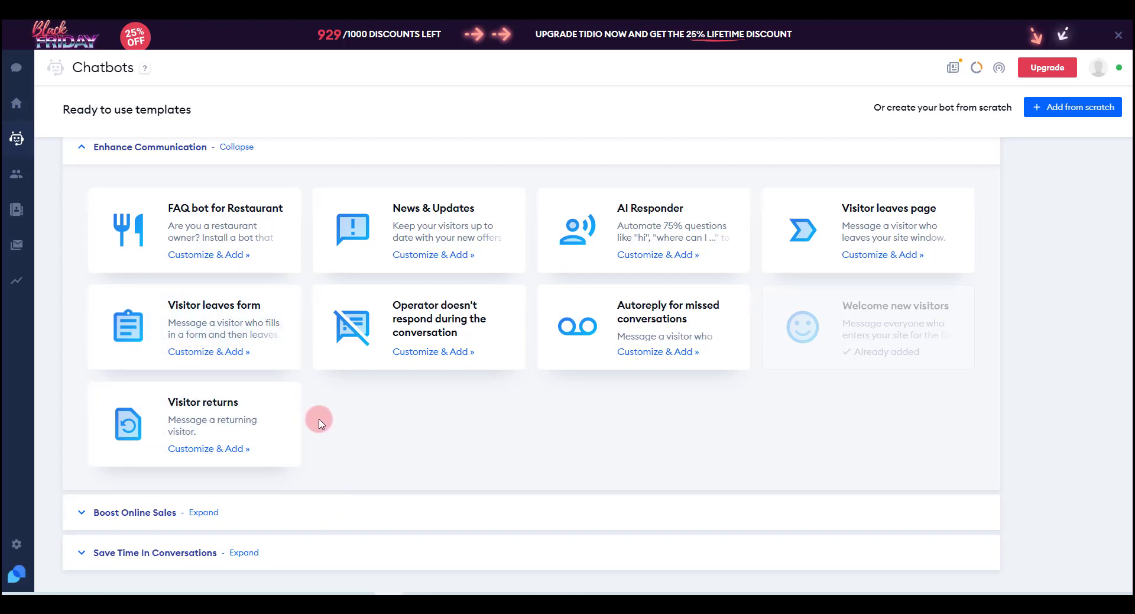
{"action": "scroll", "coordinate": [340, 402], "scroll_direction": "down", "scroll_amount": 1}
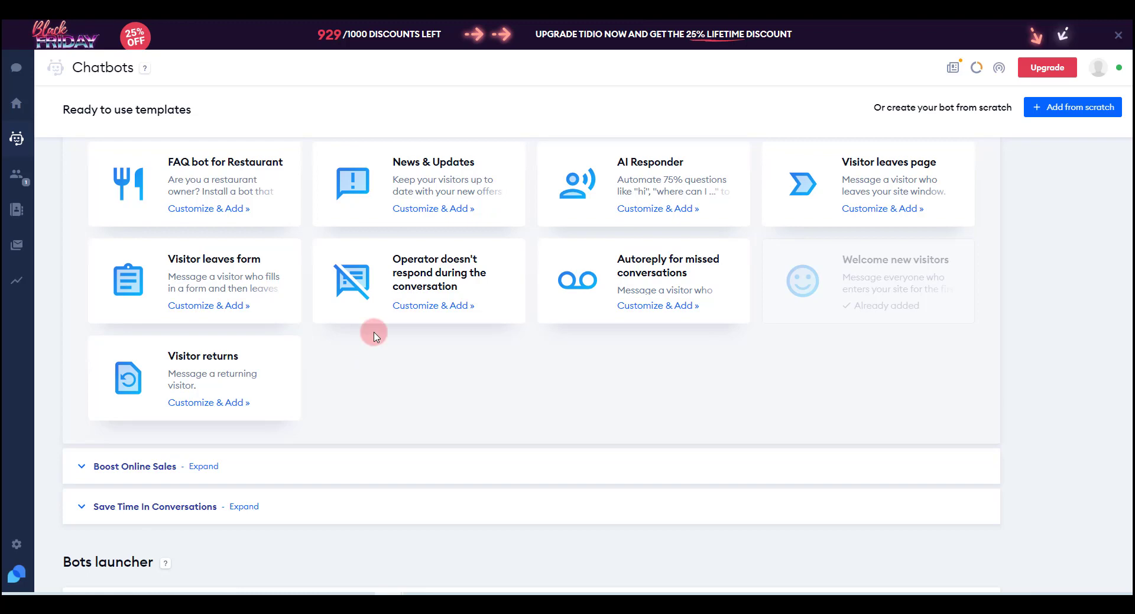
{"action": "mouse_move", "coordinate": [192, 396]}
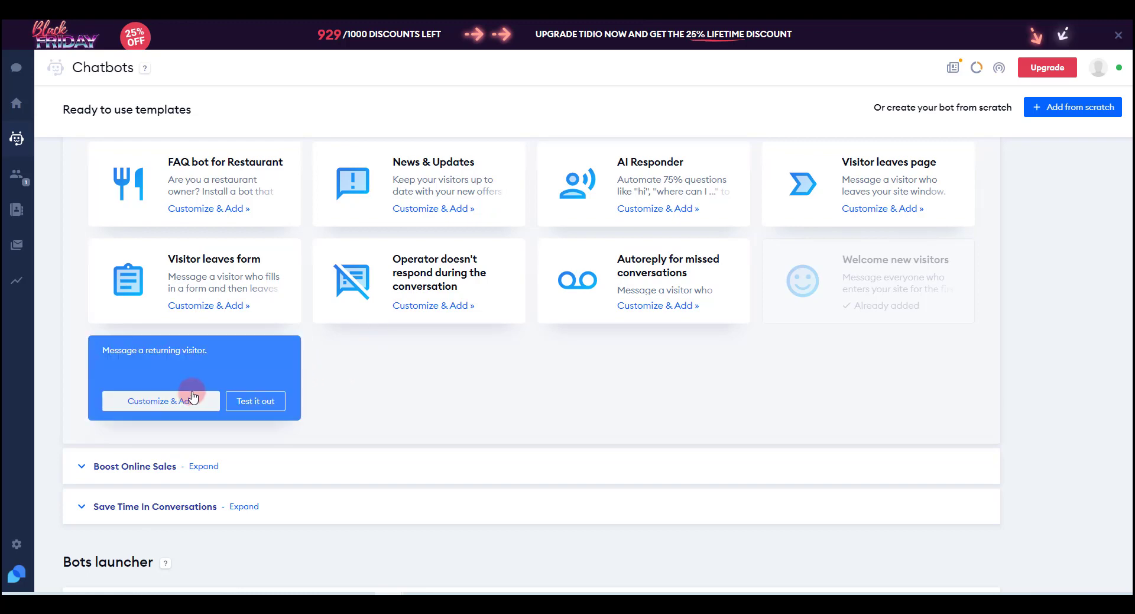
{"action": "left_click", "coordinate": [243, 402]}
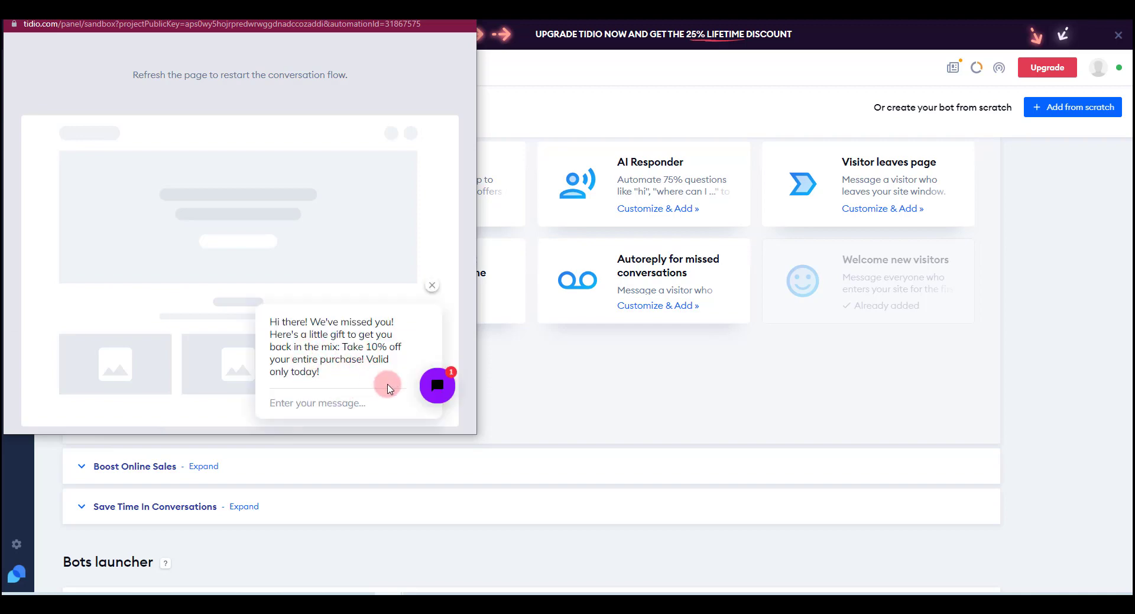
{"action": "left_click", "coordinate": [463, 9]}
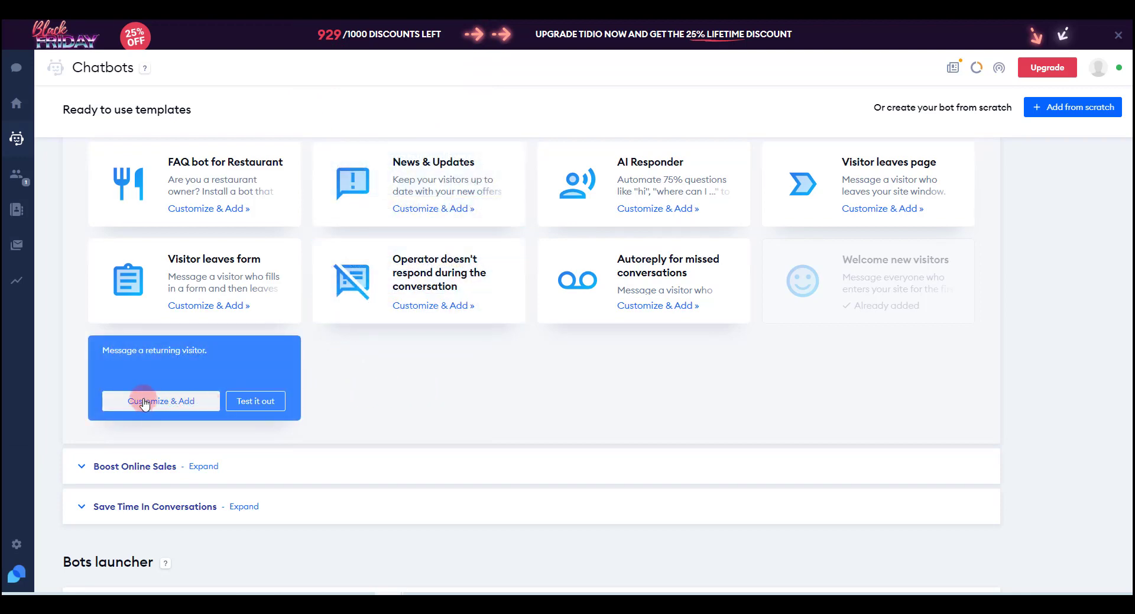
{"action": "left_click", "coordinate": [174, 403]}
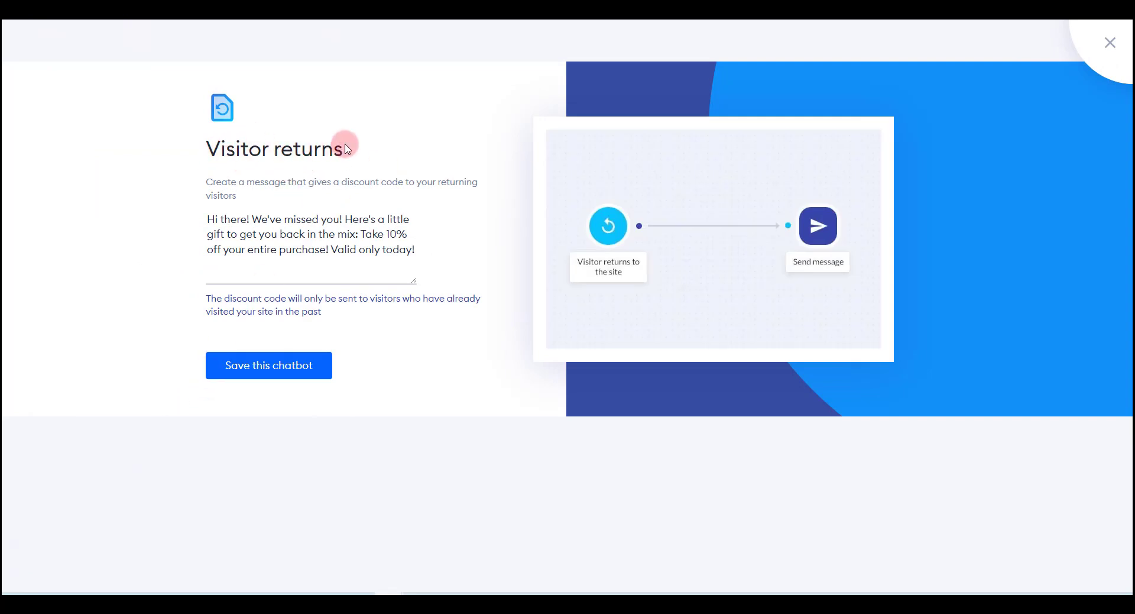
{"action": "left_click", "coordinate": [291, 370]}
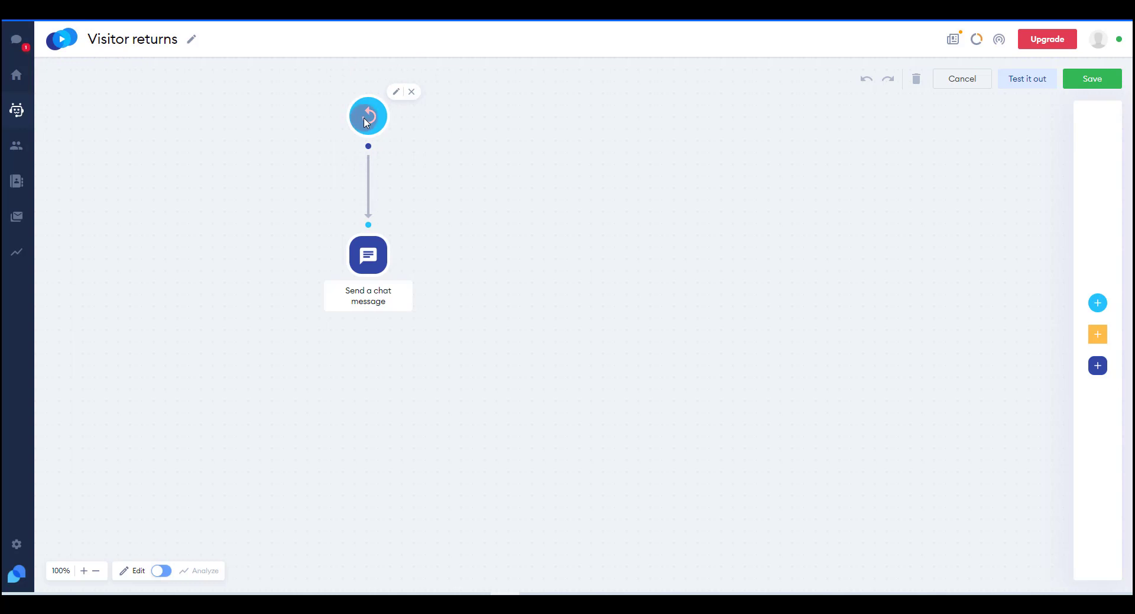
Set the trigger limitation of the Visitor returns to the site node to unlimited (send on each visit).
{"action": "left_click", "coordinate": [396, 94]}
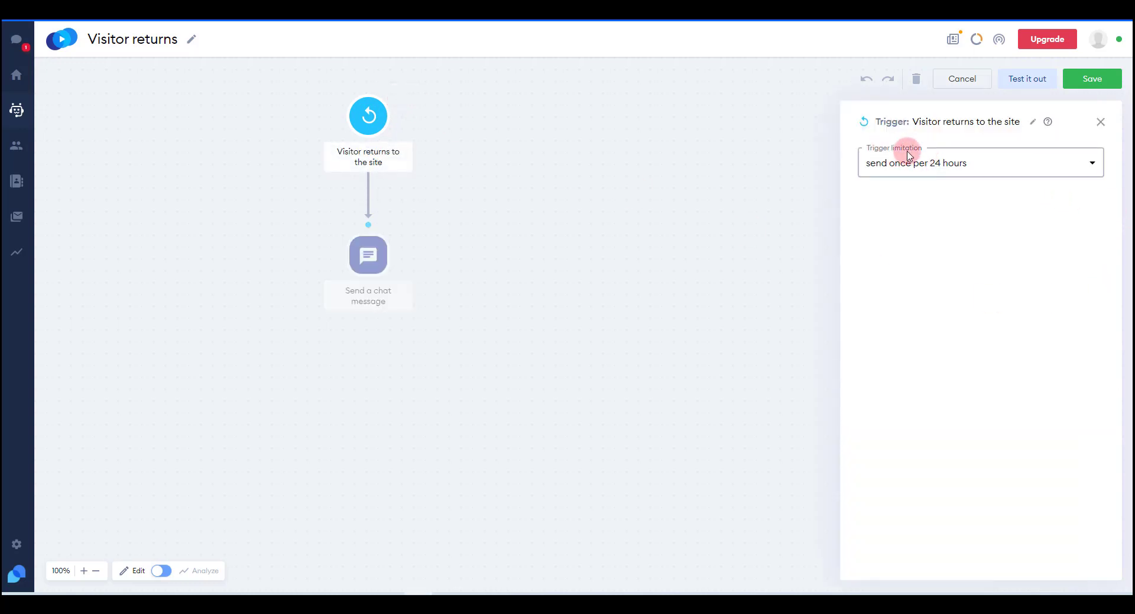
{"action": "left_click", "coordinate": [1092, 164]}
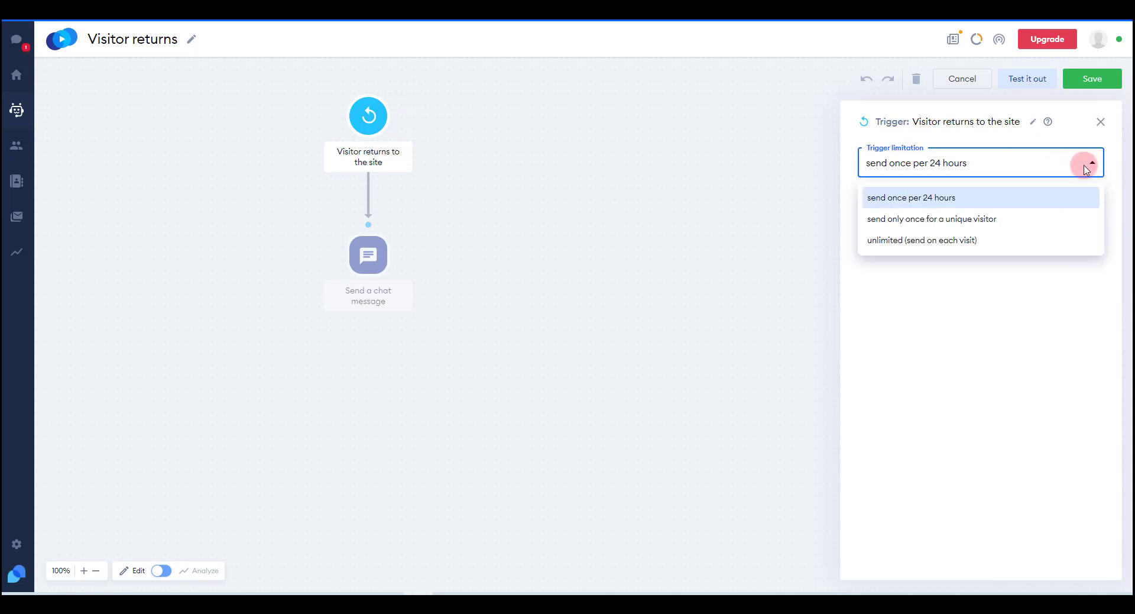
{"action": "left_click", "coordinate": [1087, 169]}
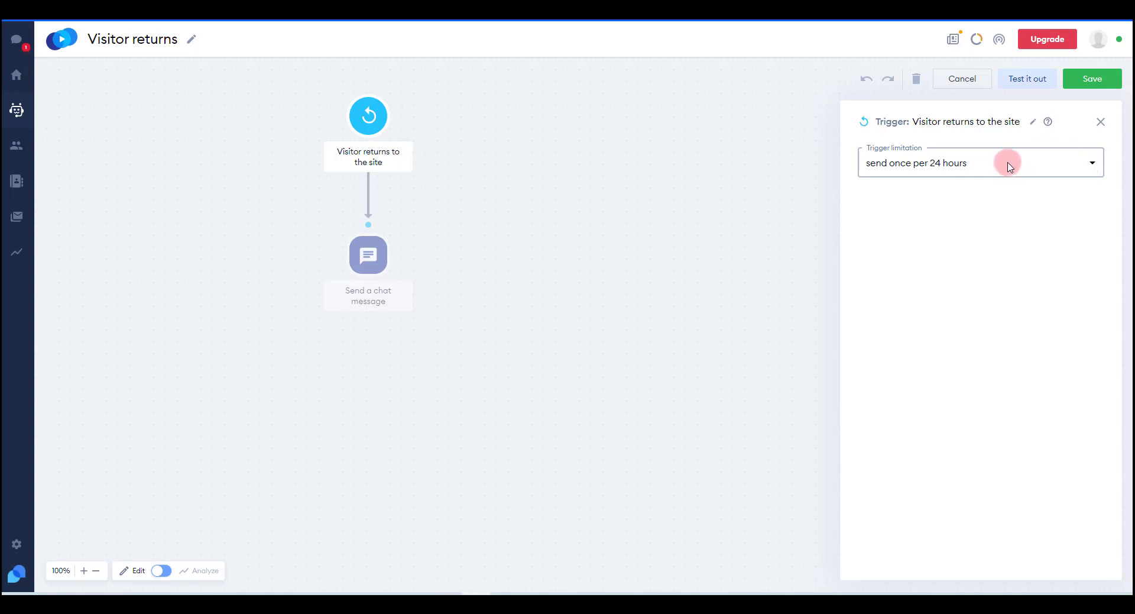
{"action": "left_click", "coordinate": [1094, 167]}
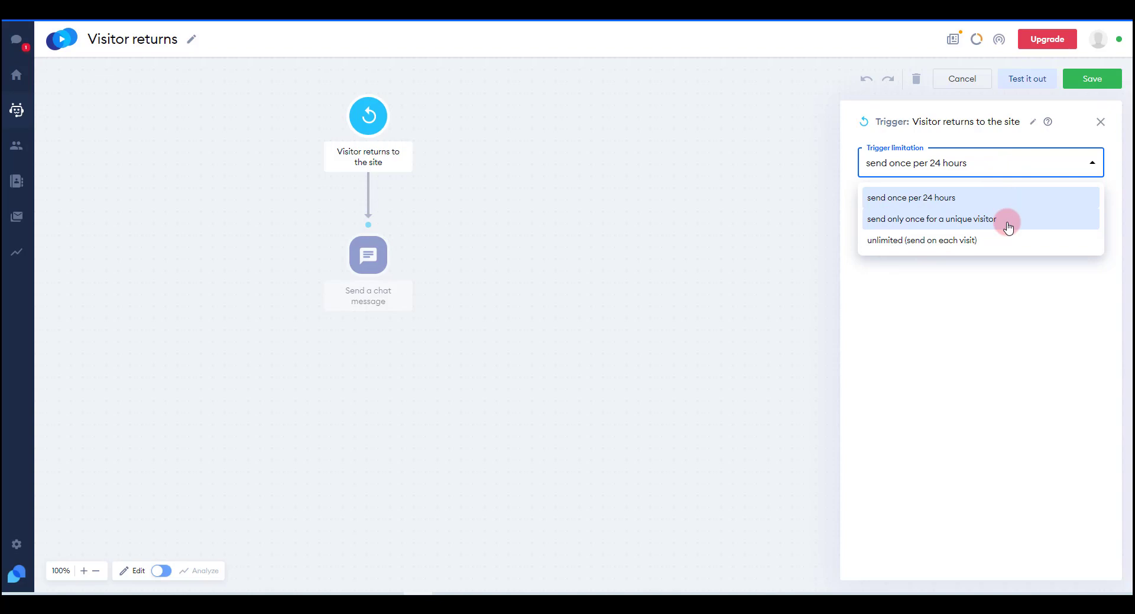
{"action": "left_click", "coordinate": [975, 249]}
{"action": "left_click", "coordinate": [1100, 121]}
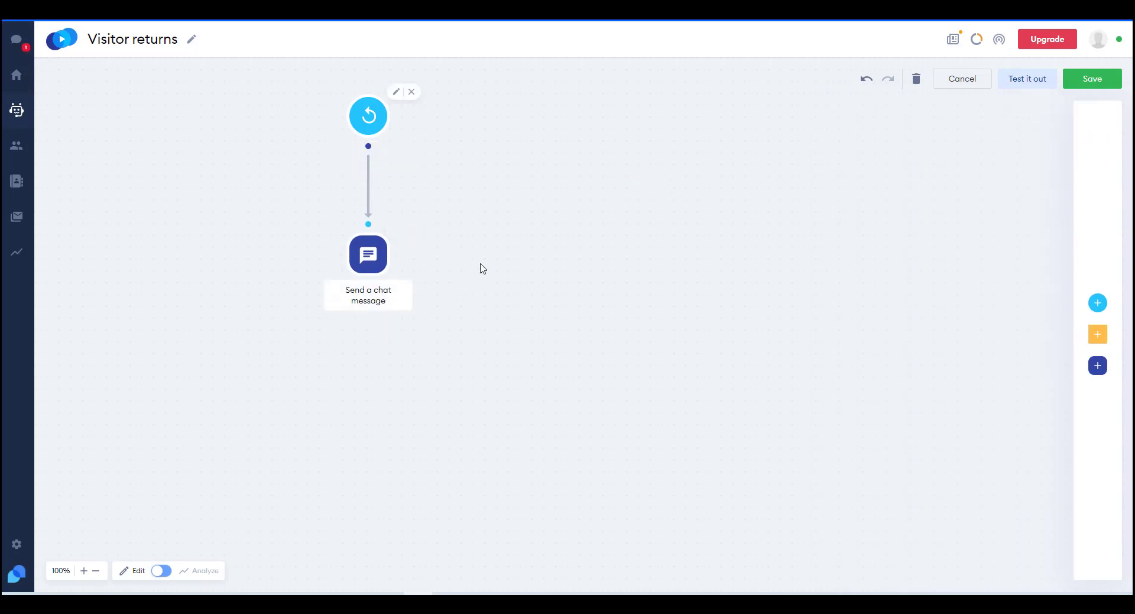
Replace the Send a chat message action with an Ask a question action connected to the Visitor returns to the site trigger.
{"action": "mouse_move", "coordinate": [383, 249]}
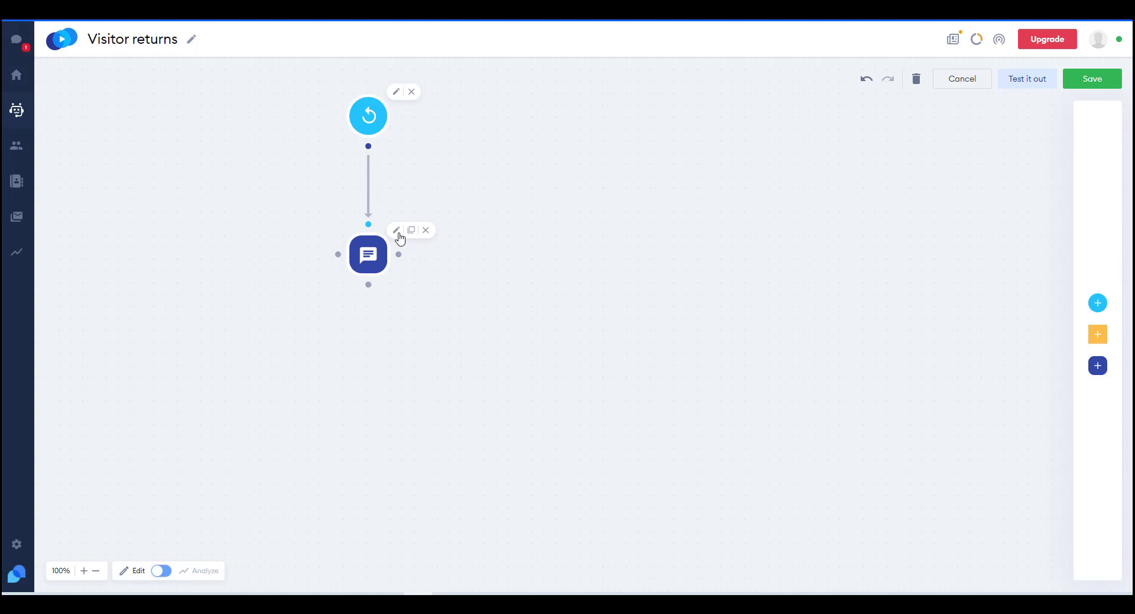
{"action": "left_click", "coordinate": [398, 231]}
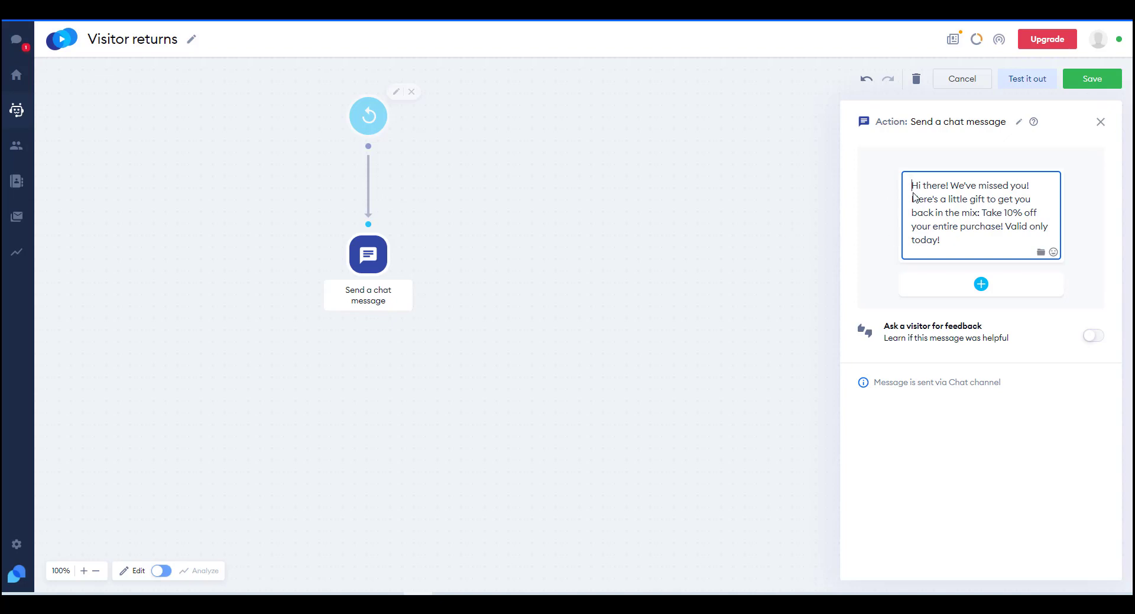
{"action": "left_click", "coordinate": [1101, 123]}
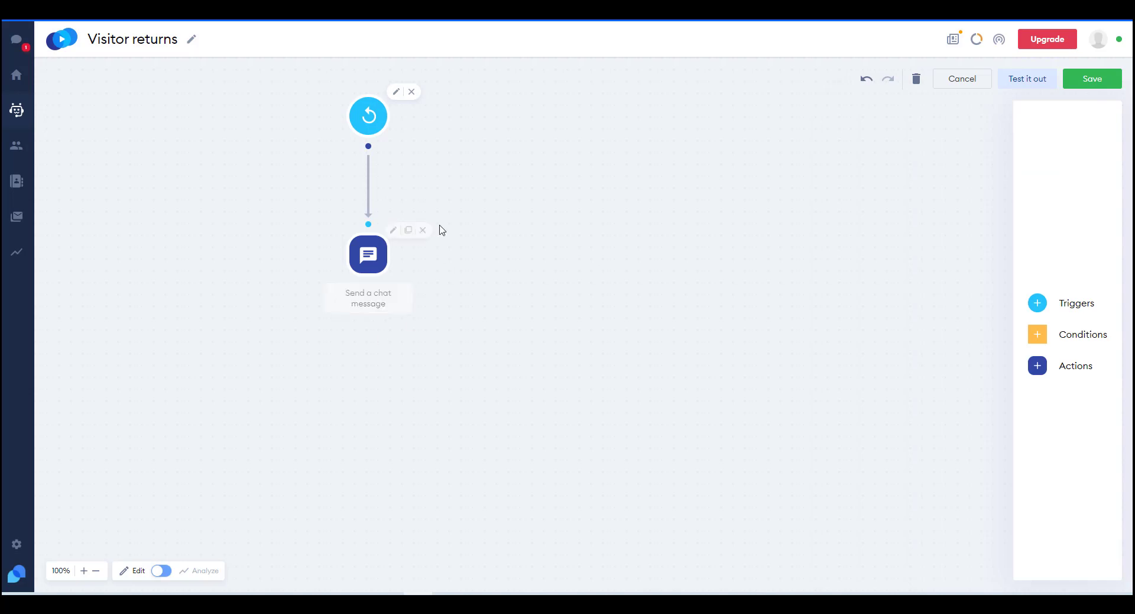
{"action": "left_click", "coordinate": [412, 231]}
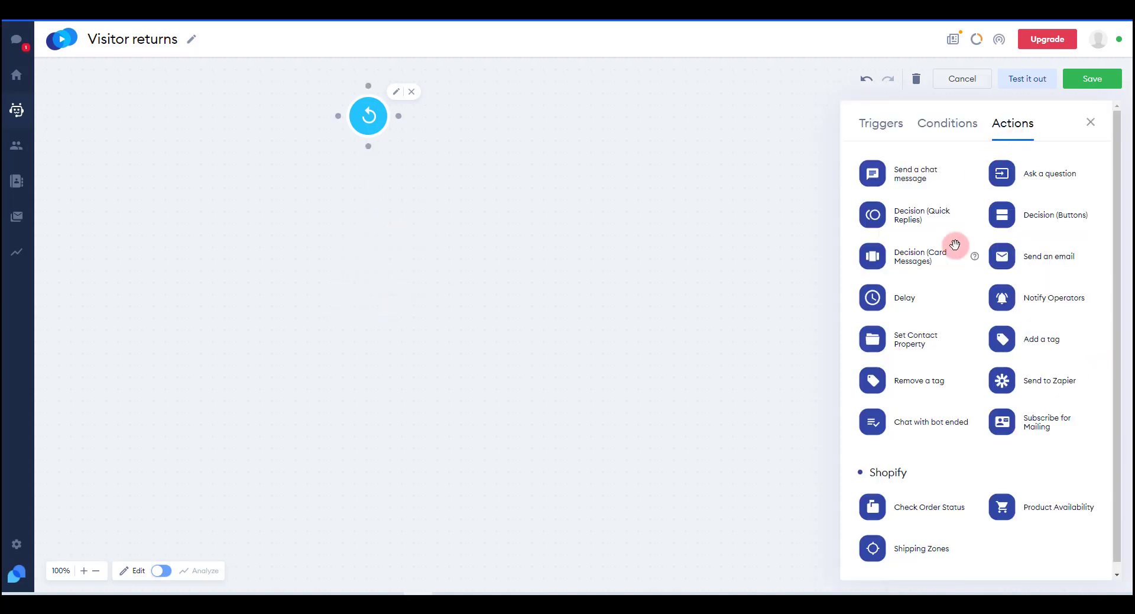
{"action": "mouse_move", "coordinate": [958, 244]}
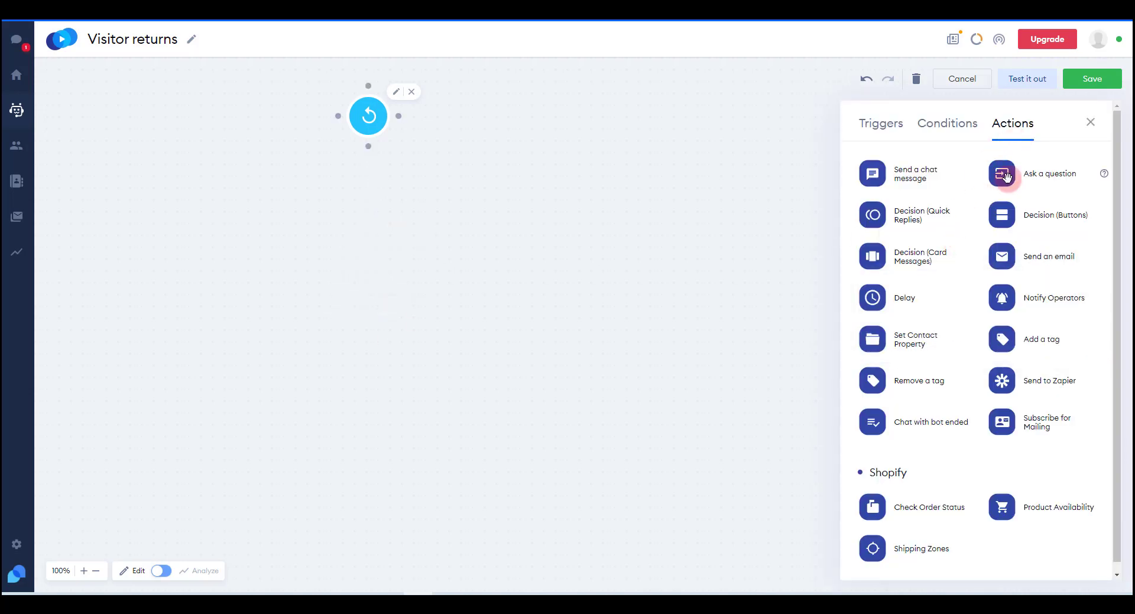
{"action": "left_click_drag", "start_coordinate": [1007, 176], "coordinate": [397, 250]}
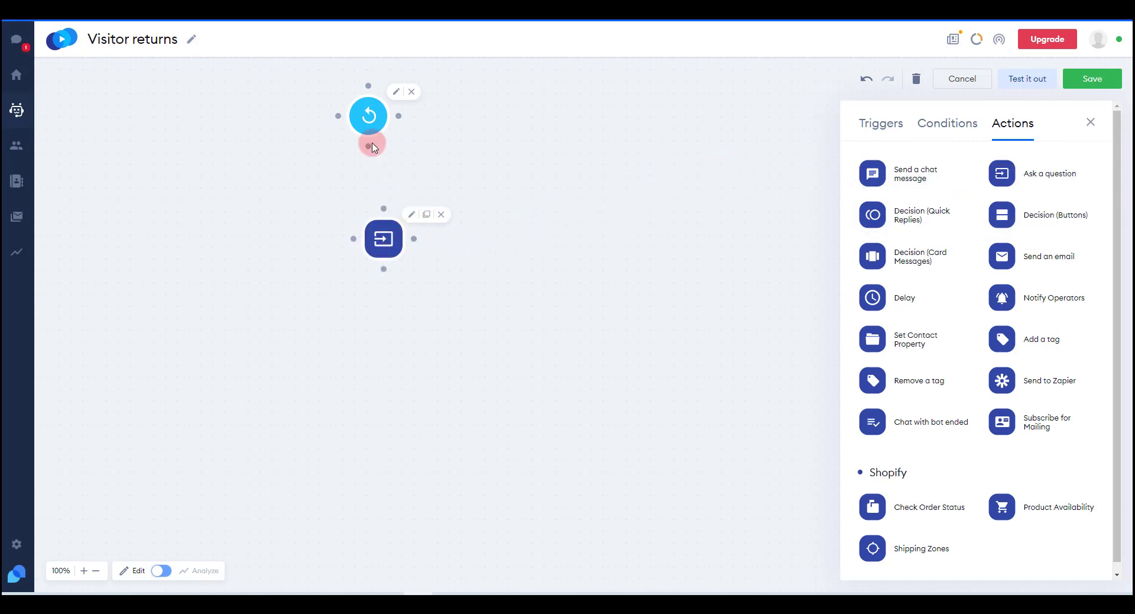
{"action": "left_click_drag", "start_coordinate": [369, 147], "coordinate": [384, 209]}
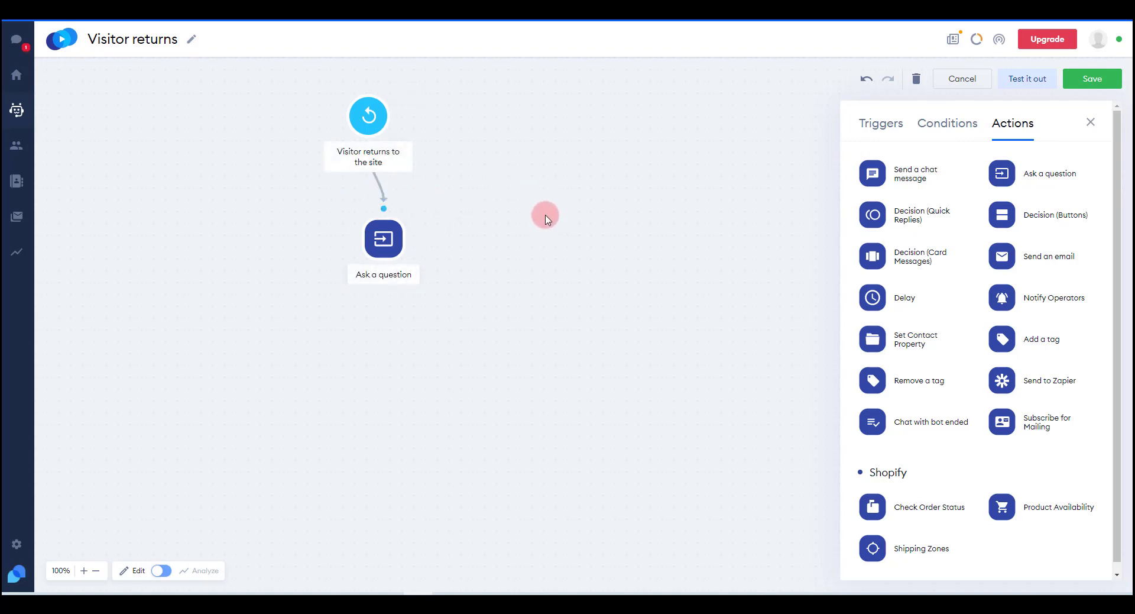
Set the Ask a question text to "Welcome back, may I have your first name please?".
{"action": "mouse_move", "coordinate": [386, 272]}
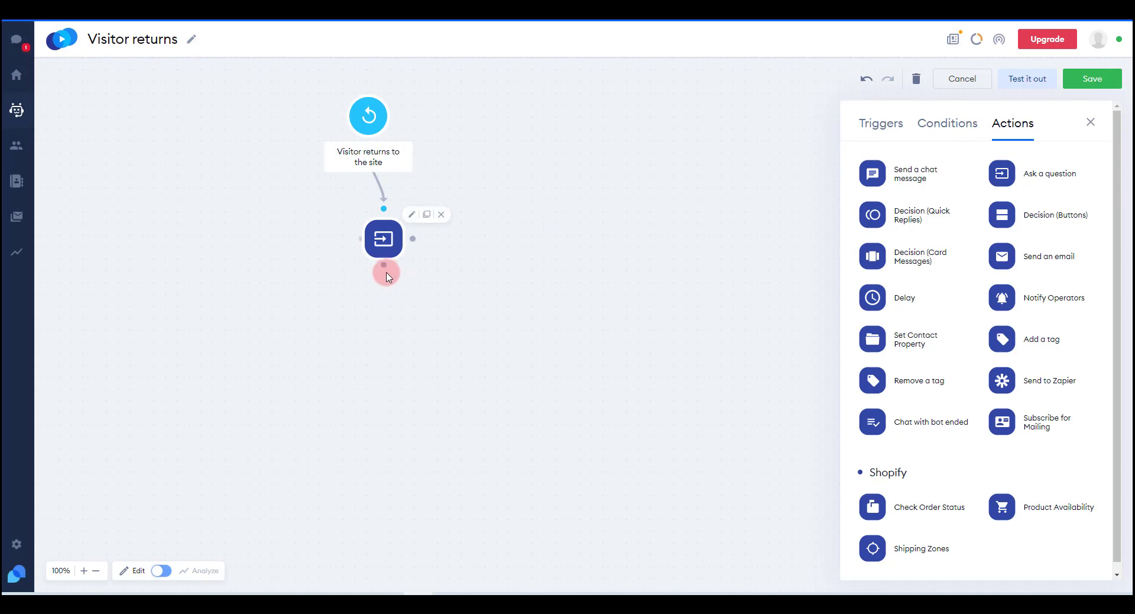
{"action": "left_click", "coordinate": [412, 216]}
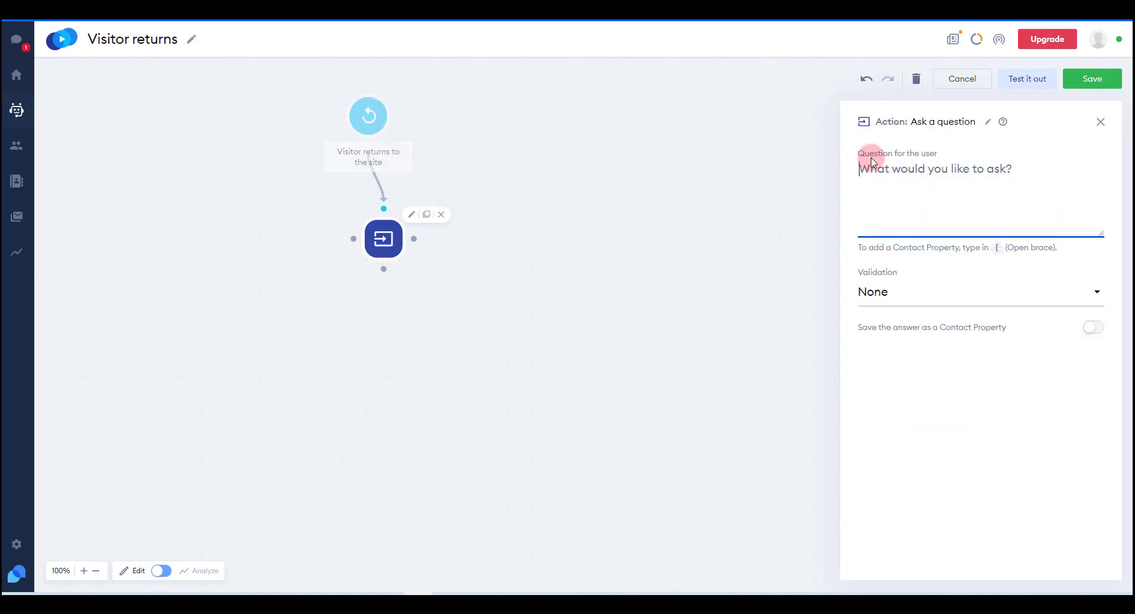
{"action": "type", "text": "Welcom"}
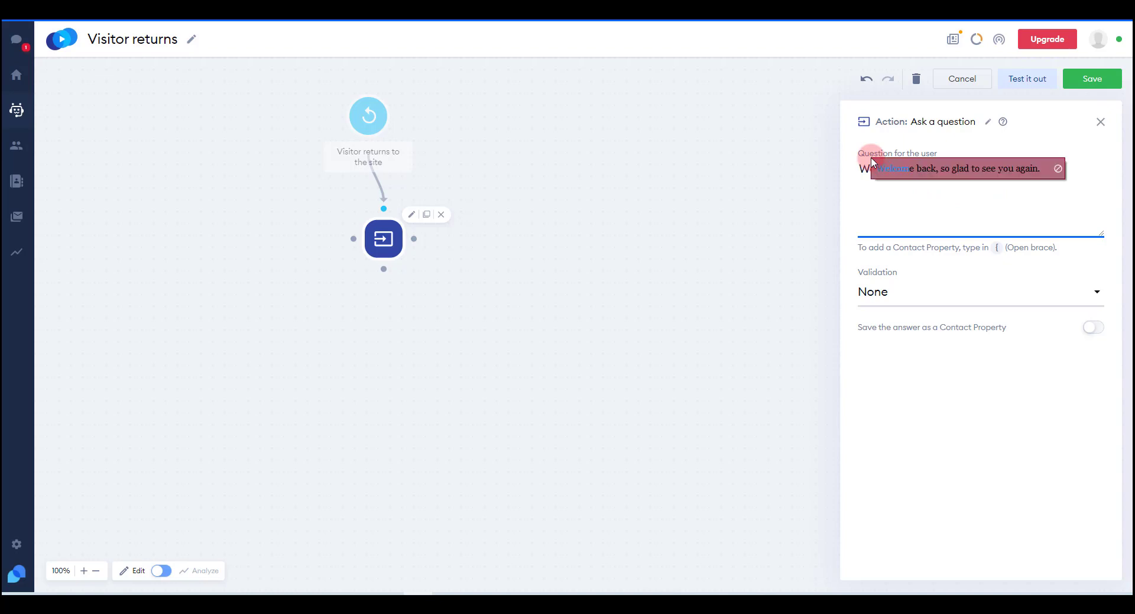
{"action": "type", "text": "e back, may"}
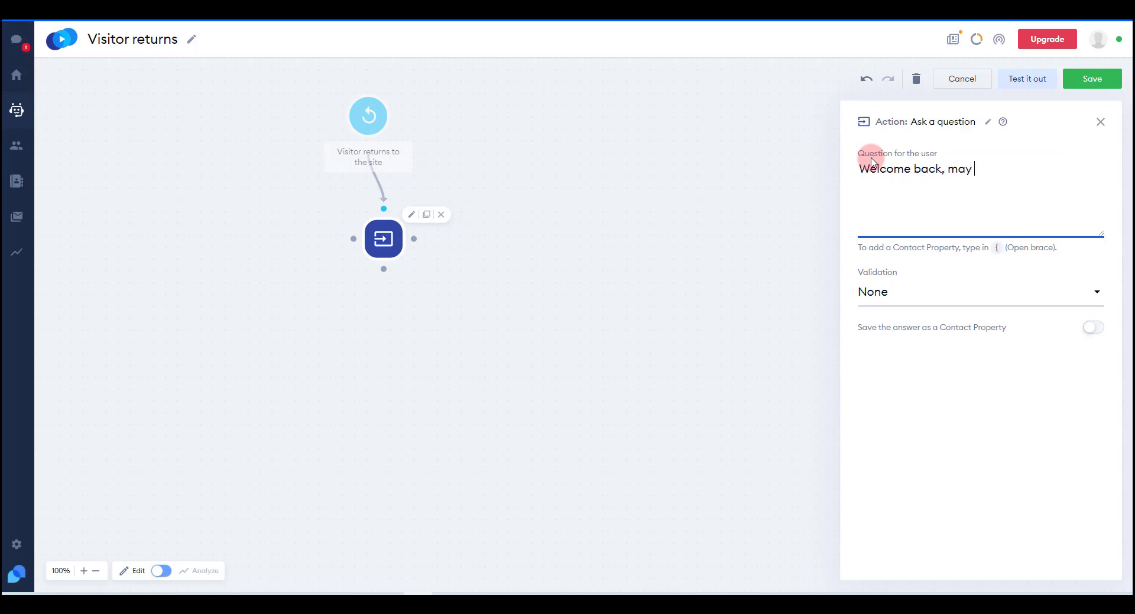
{"action": "type", "text": " I have your first name please?"}
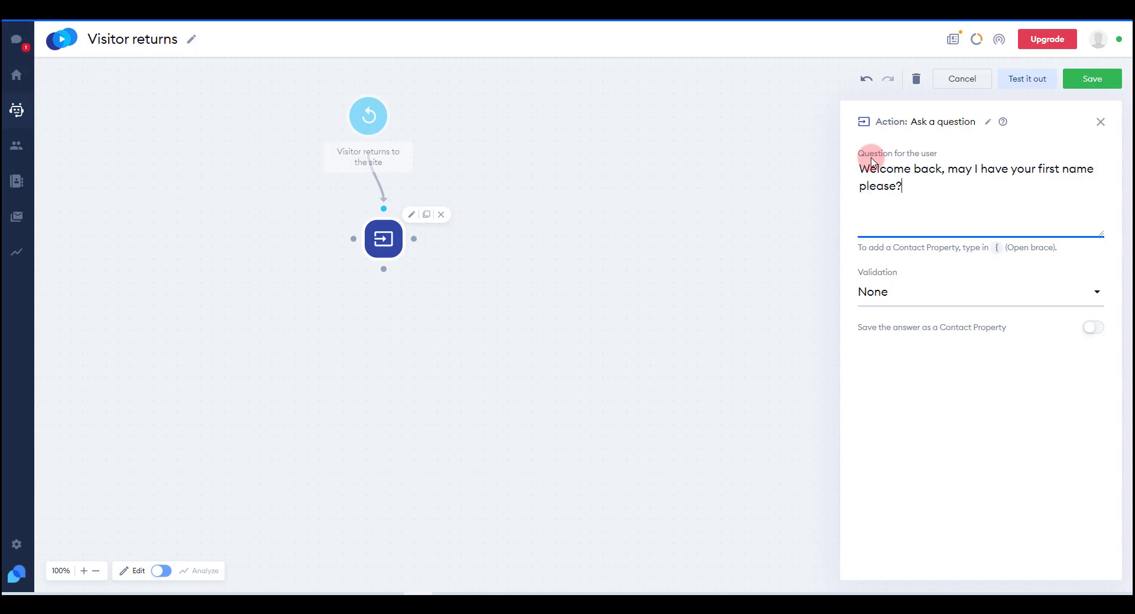
Check the validation types, save the answer as the name contact property, and set the number of repeats to 3.
{"action": "left_click", "coordinate": [1097, 293]}
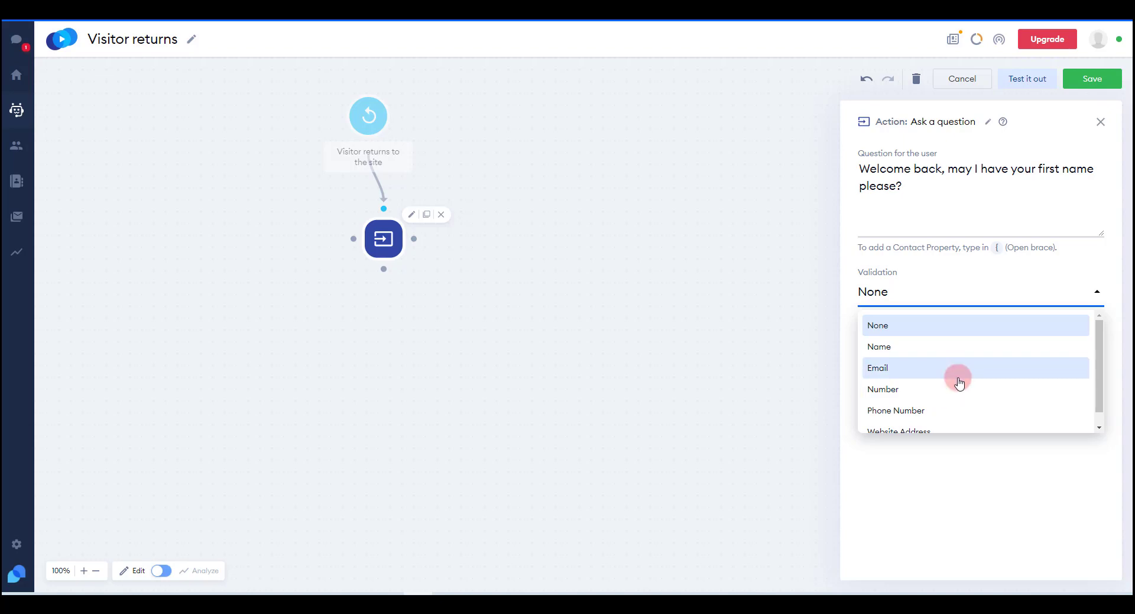
{"action": "left_click", "coordinate": [1018, 293]}
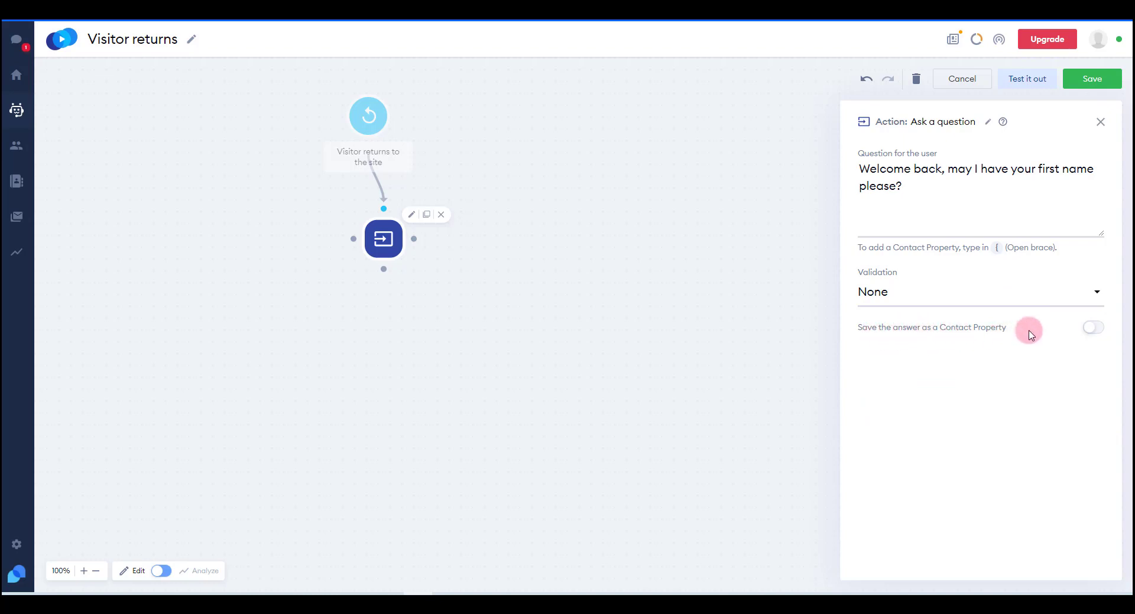
{"action": "left_click", "coordinate": [1094, 329]}
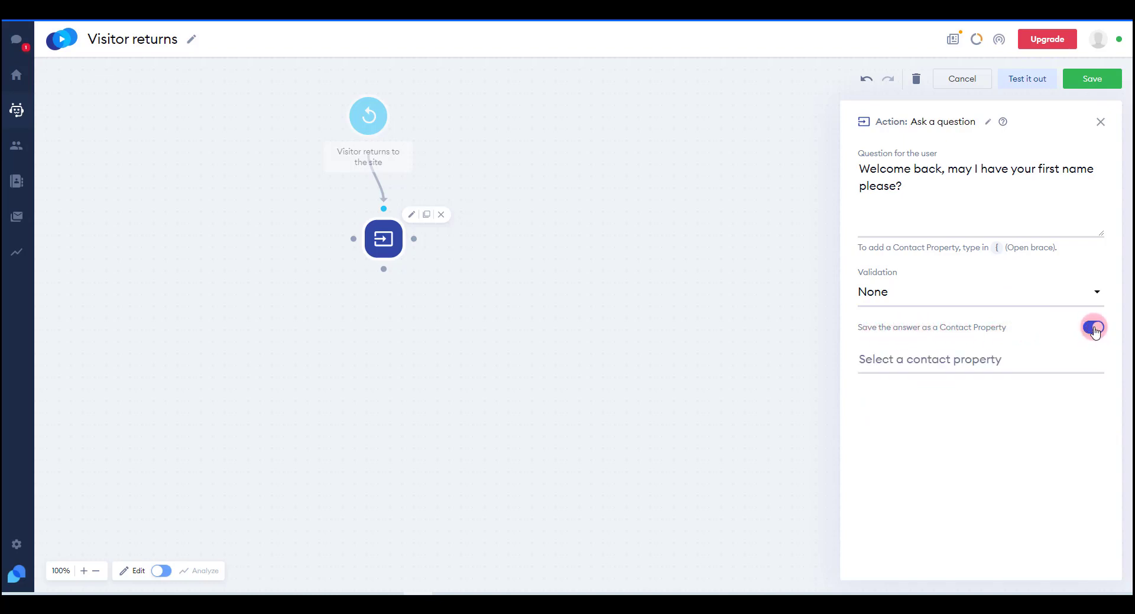
{"action": "left_click", "coordinate": [942, 361]}
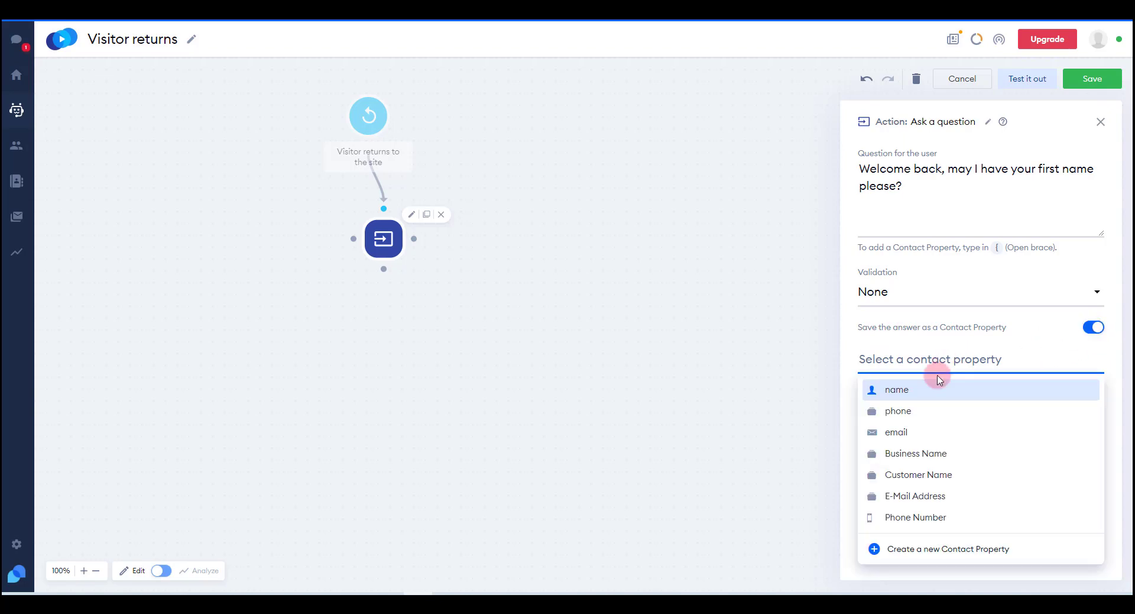
{"action": "left_click", "coordinate": [941, 386]}
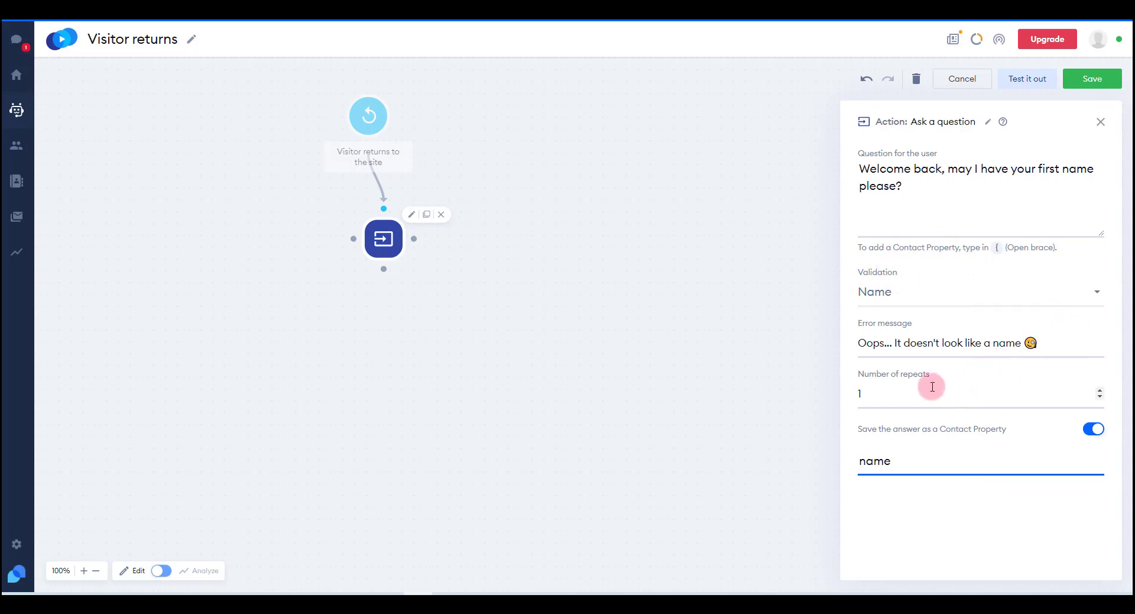
{"action": "left_click", "coordinate": [1100, 389]}
{"action": "left_click", "coordinate": [1100, 390]}
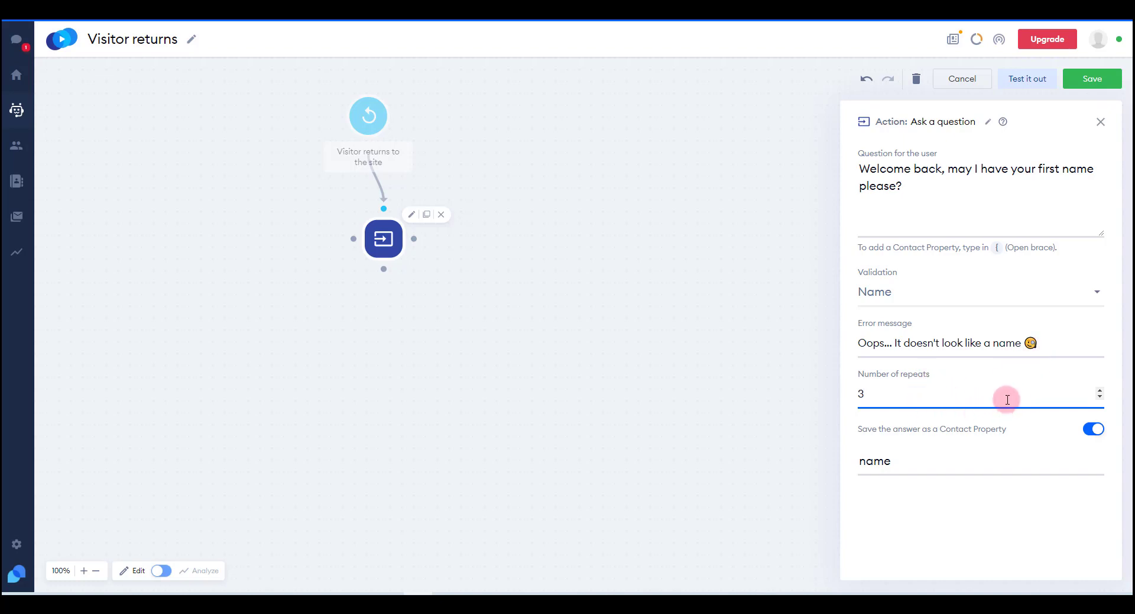
{"action": "left_click", "coordinate": [907, 465]}
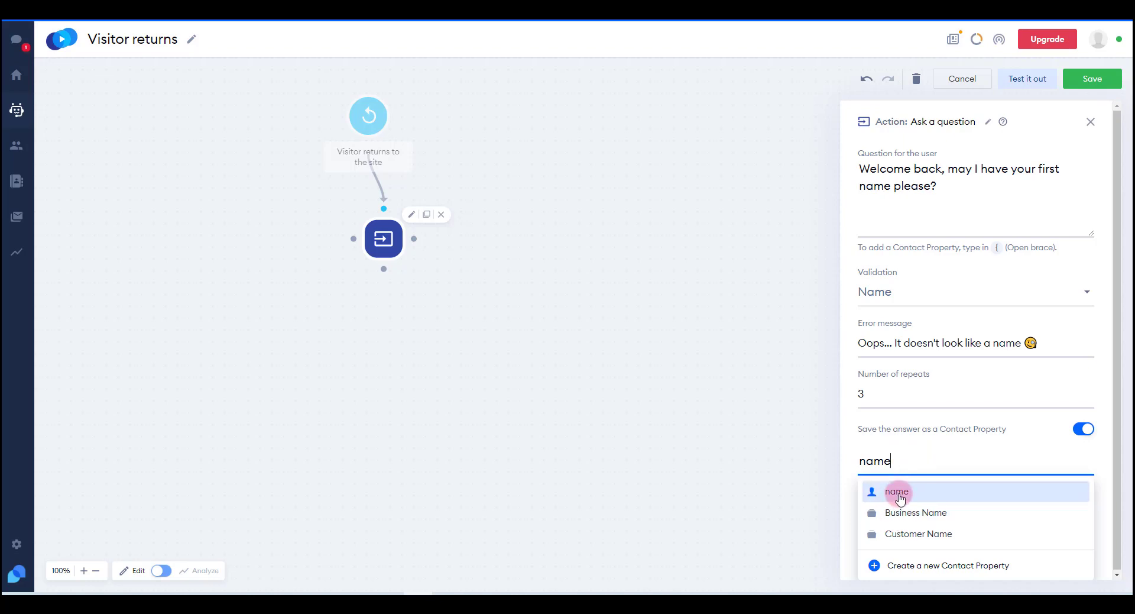
{"action": "left_click", "coordinate": [898, 494]}
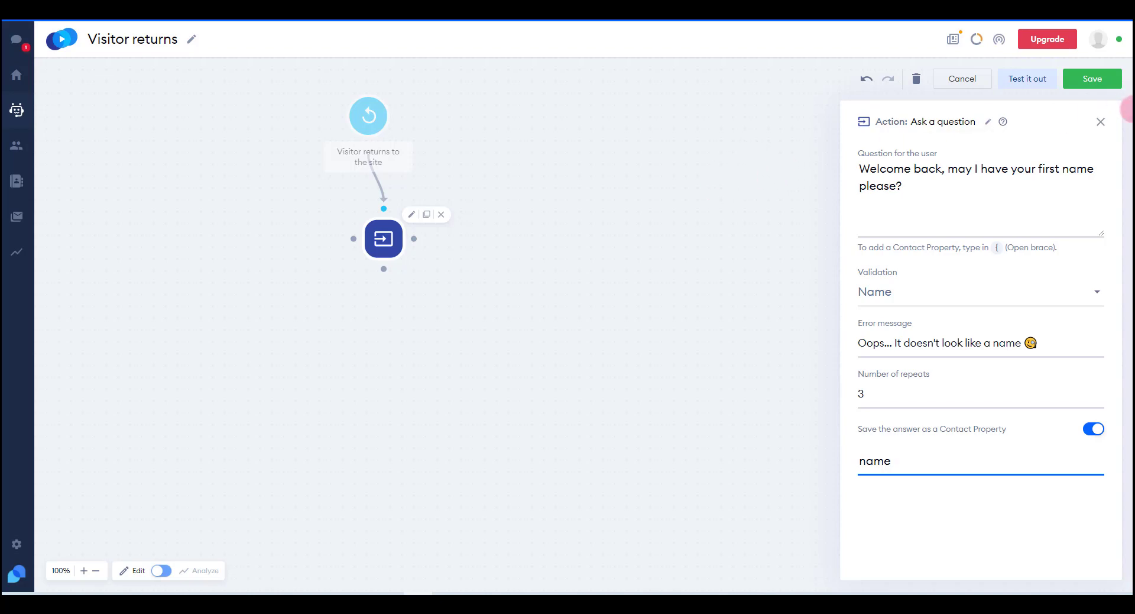
Save the Visitor returns chatbot with Other tasks as its purpose and activate it.
{"action": "left_click", "coordinate": [1098, 81]}
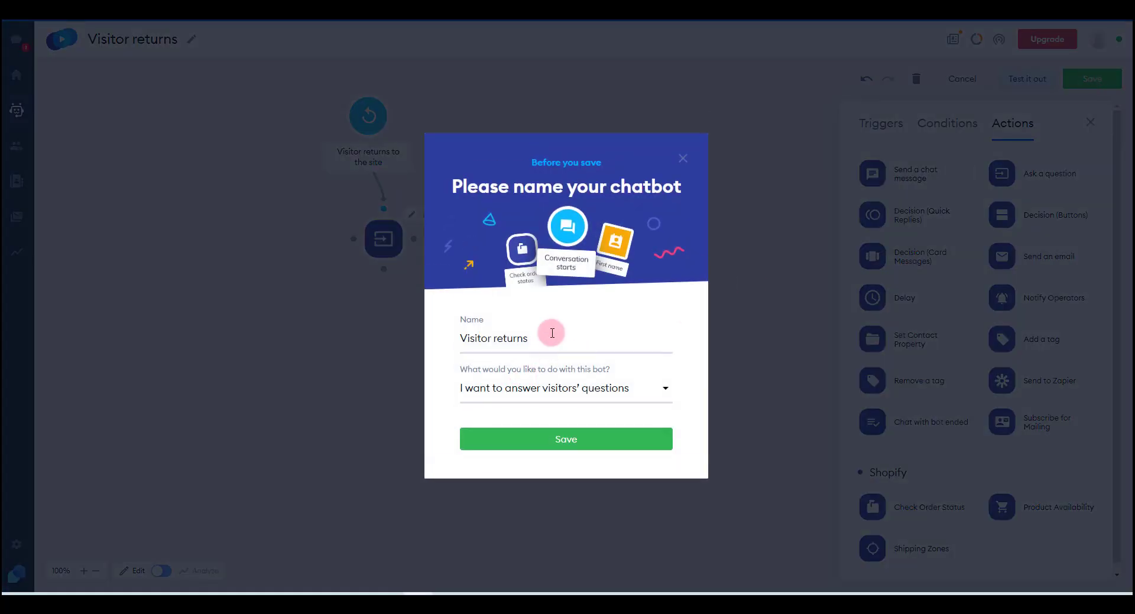
{"action": "left_click", "coordinate": [544, 400]}
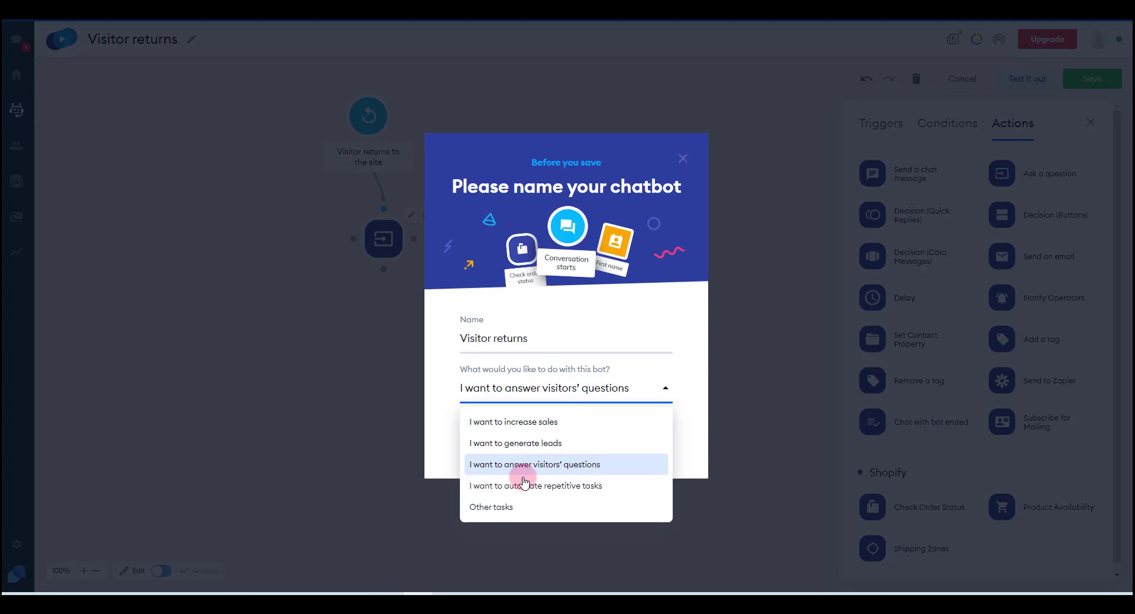
{"action": "left_click", "coordinate": [507, 505]}
{"action": "left_click", "coordinate": [576, 445]}
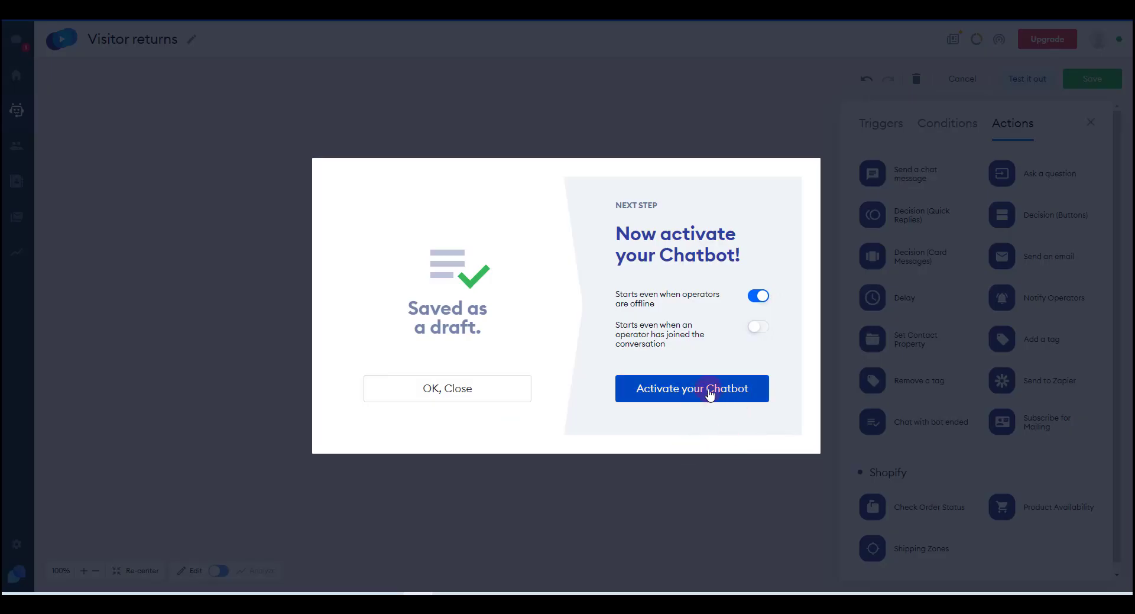
{"action": "left_click", "coordinate": [710, 395]}
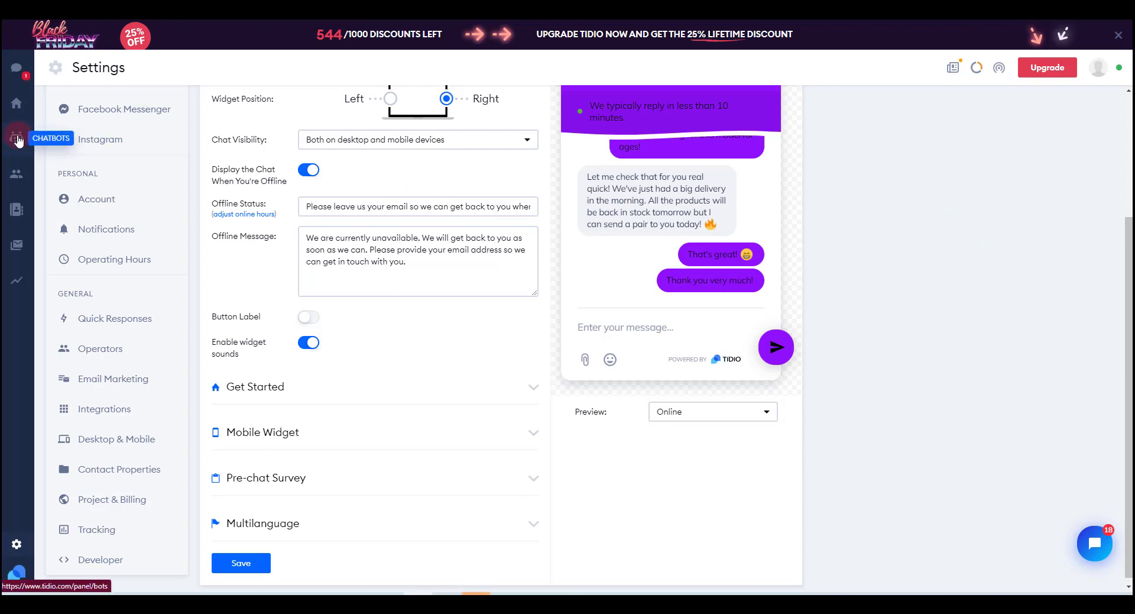
Reopen the Visitor returns chatbot from the added chatbots and test it in the sandbox by answering its question with a first name.
{"action": "left_click", "coordinate": [15, 142]}
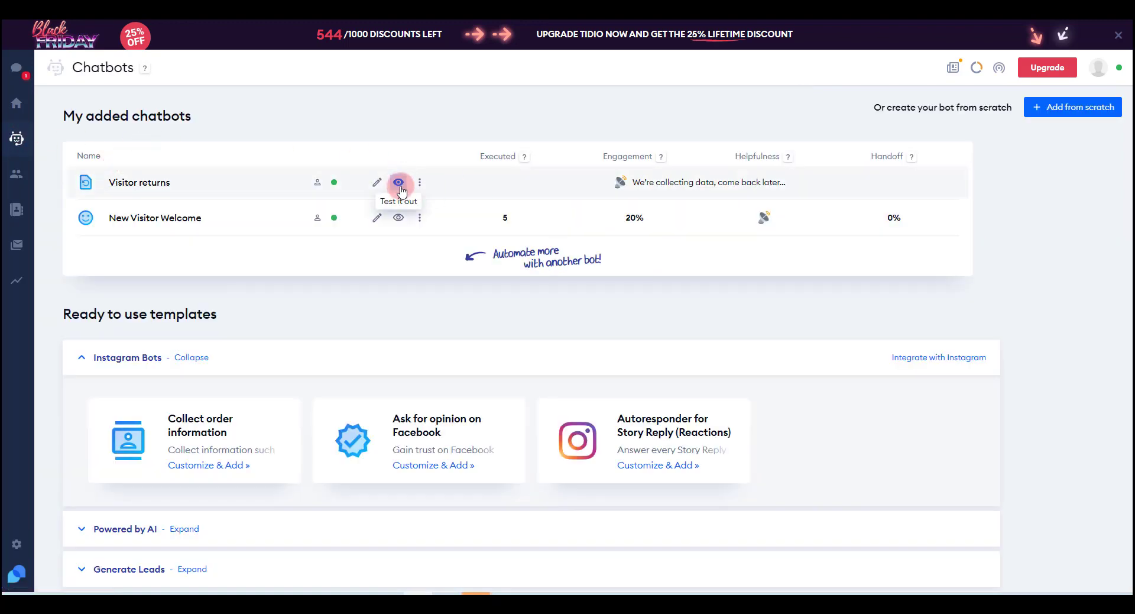
{"action": "left_click", "coordinate": [377, 183]}
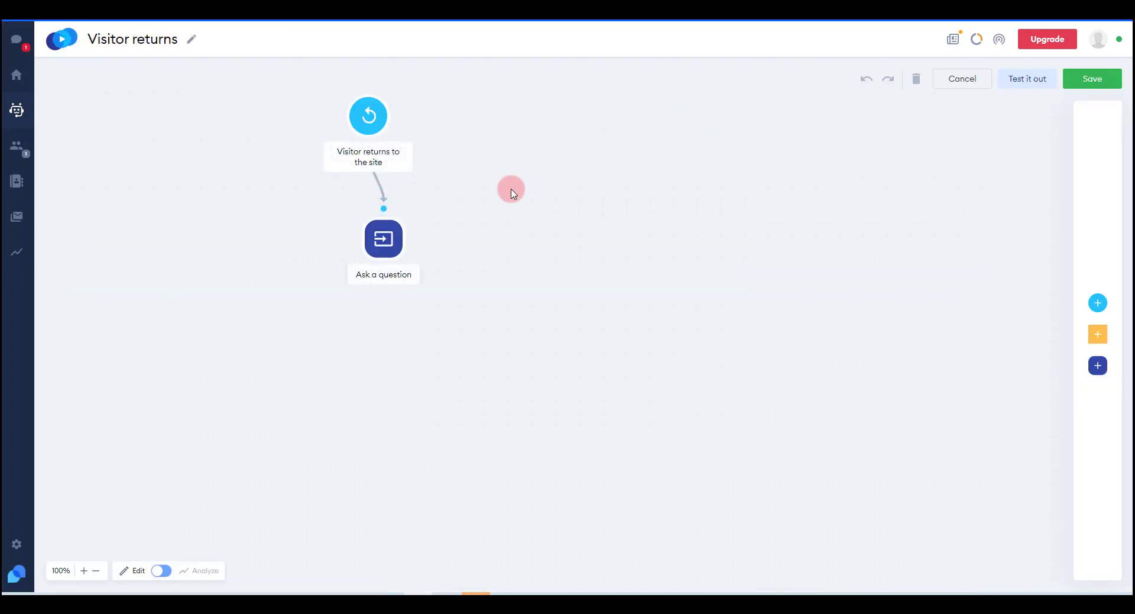
{"action": "left_click", "coordinate": [1034, 82]}
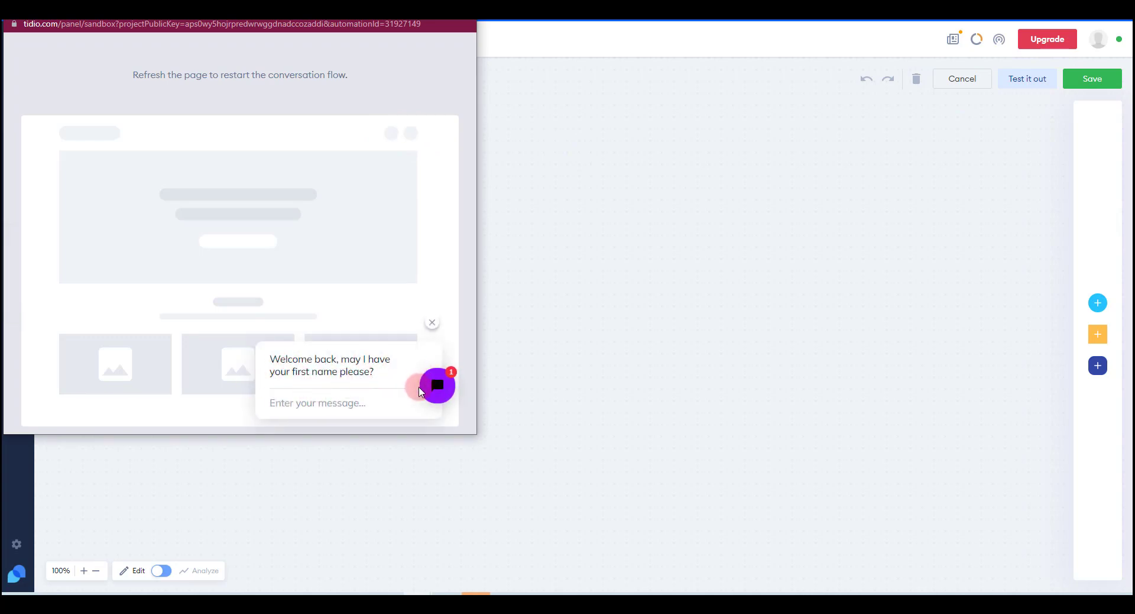
{"action": "left_click", "coordinate": [437, 387]}
{"action": "left_click", "coordinate": [276, 365]}
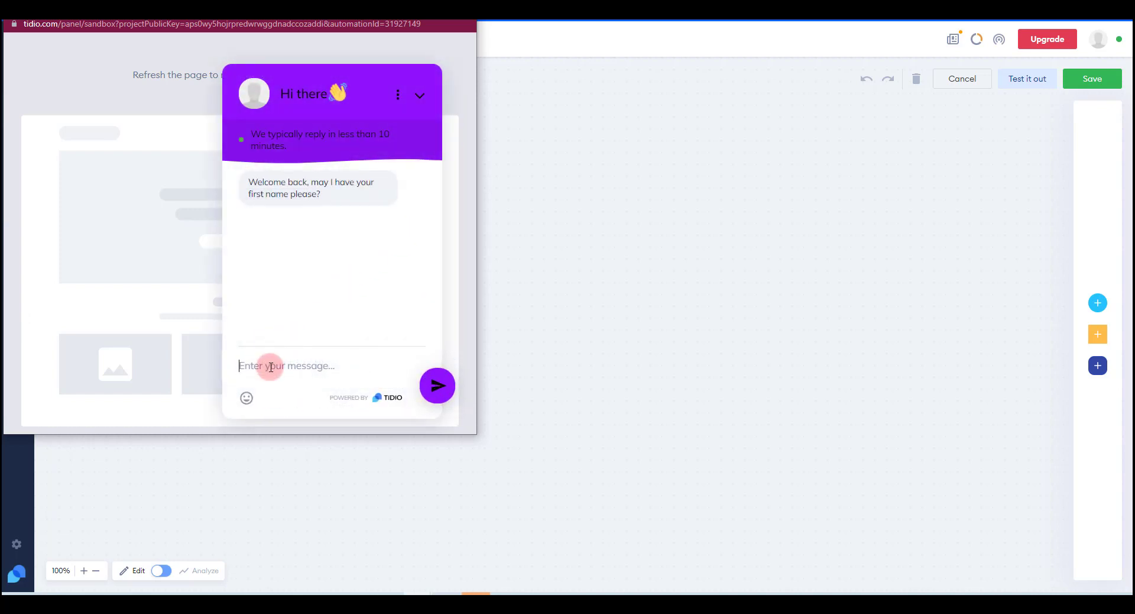
{"action": "type", "text": "Donna"}
{"action": "key", "text": "Return"}
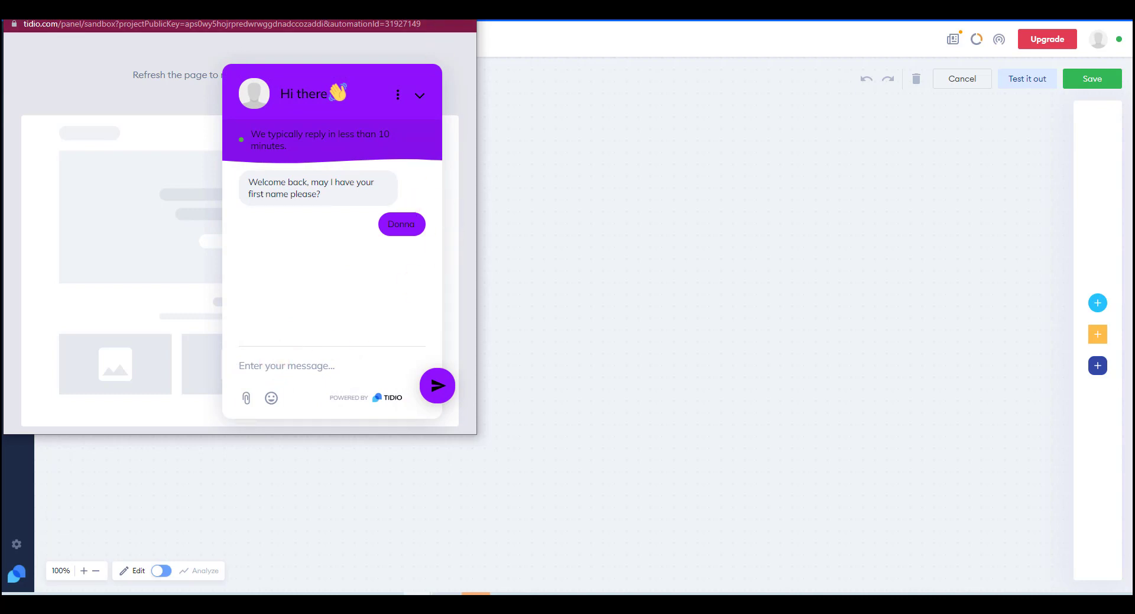
{"action": "left_click", "coordinate": [463, 8]}
Add a Send a chat message action below Ask a question and connect it to that node's Success output.
{"action": "mouse_move", "coordinate": [1078, 420]}
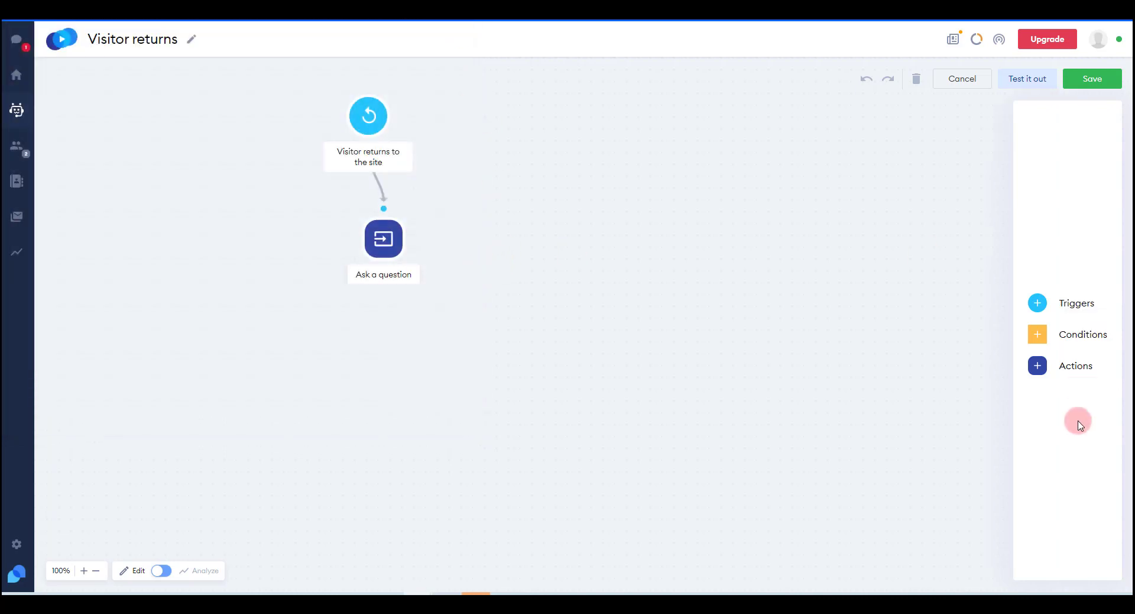
{"action": "left_click", "coordinate": [1075, 367]}
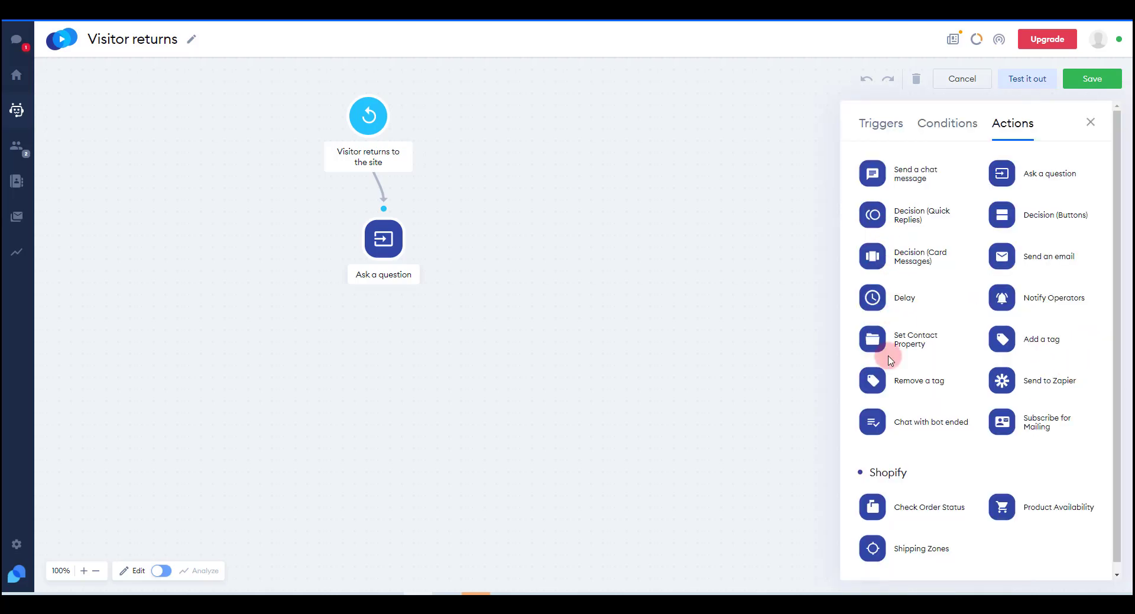
{"action": "left_click_drag", "start_coordinate": [916, 173], "coordinate": [508, 321]}
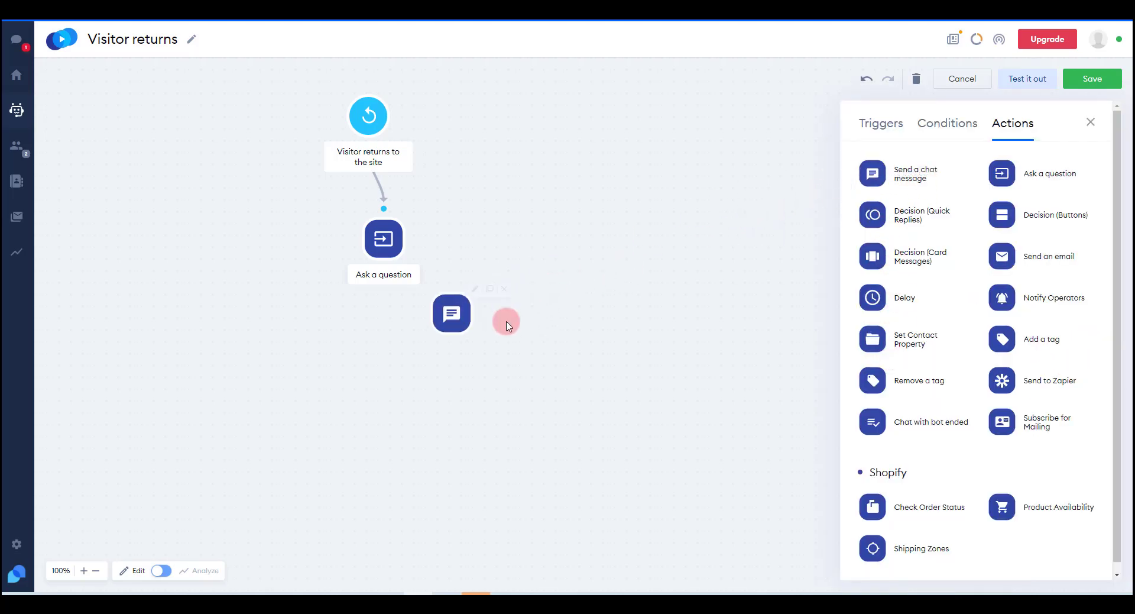
{"action": "left_click_drag", "start_coordinate": [384, 269], "coordinate": [452, 282]}
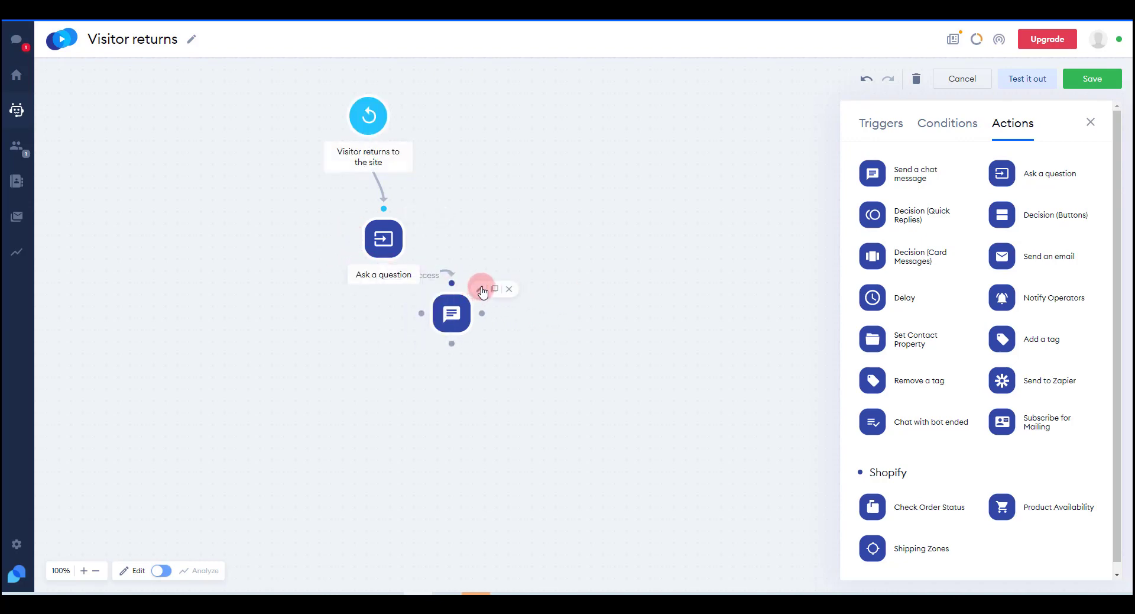
Write the Send a chat message text "So glad to see you again, {name}. How can I help you today?" and save the chatbot.
{"action": "left_click", "coordinate": [479, 288]}
{"action": "left_click", "coordinate": [937, 185]}
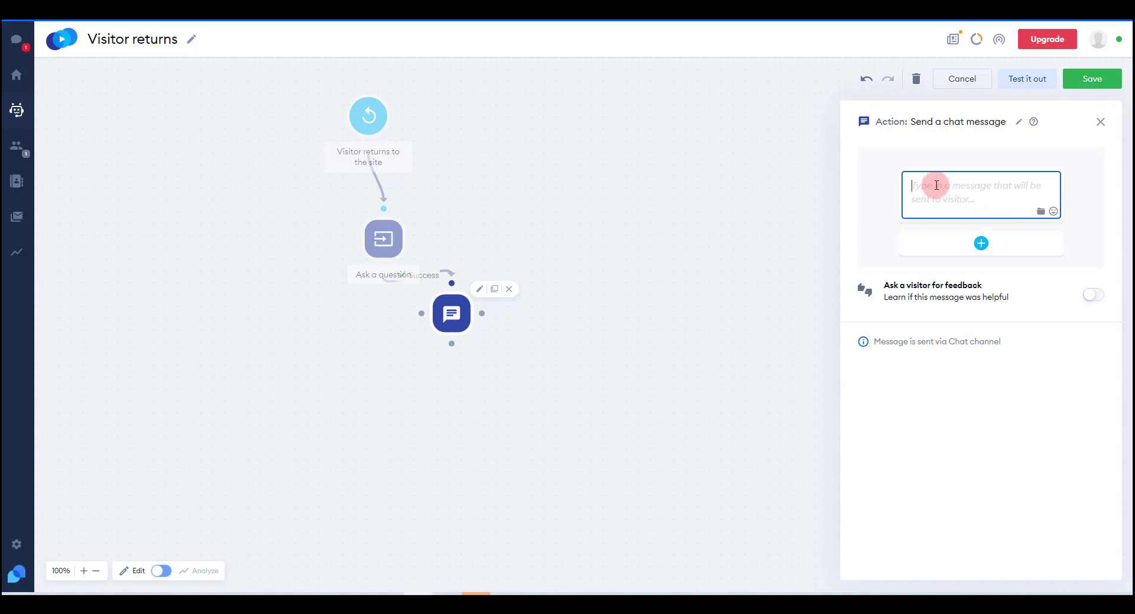
{"action": "type", "text": "So glad to see you again,"}
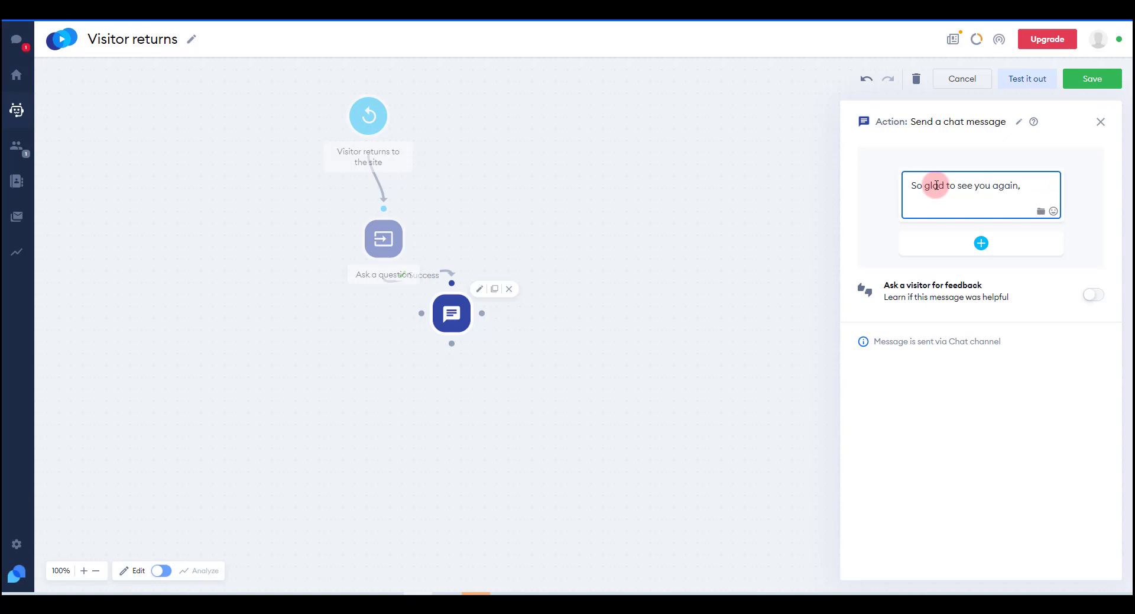
{"action": "type", "text": "{"}
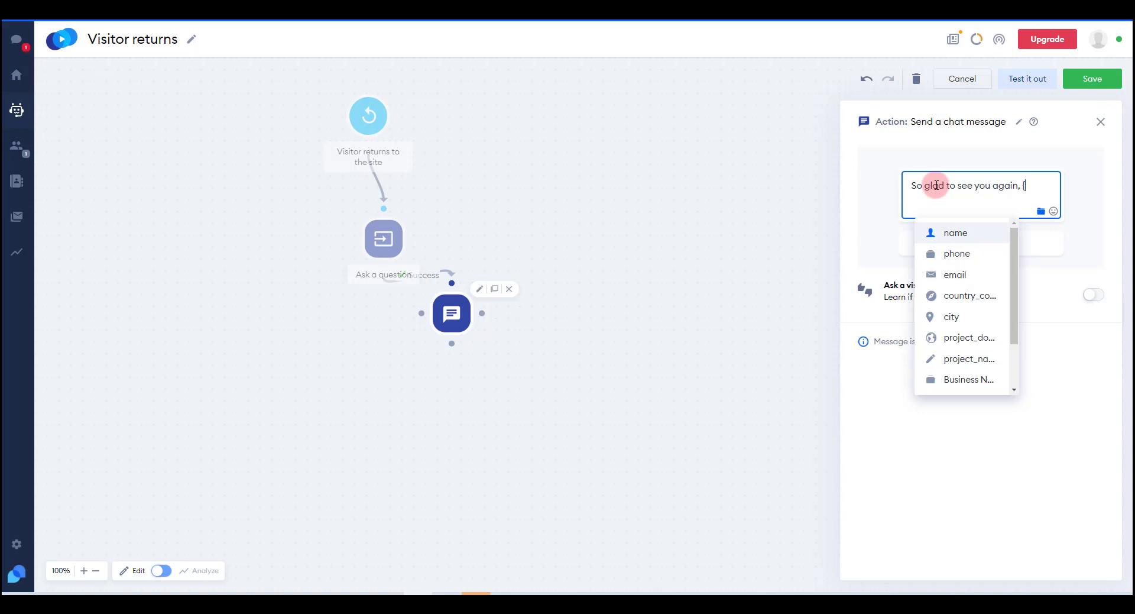
{"action": "type", "text": "name"}
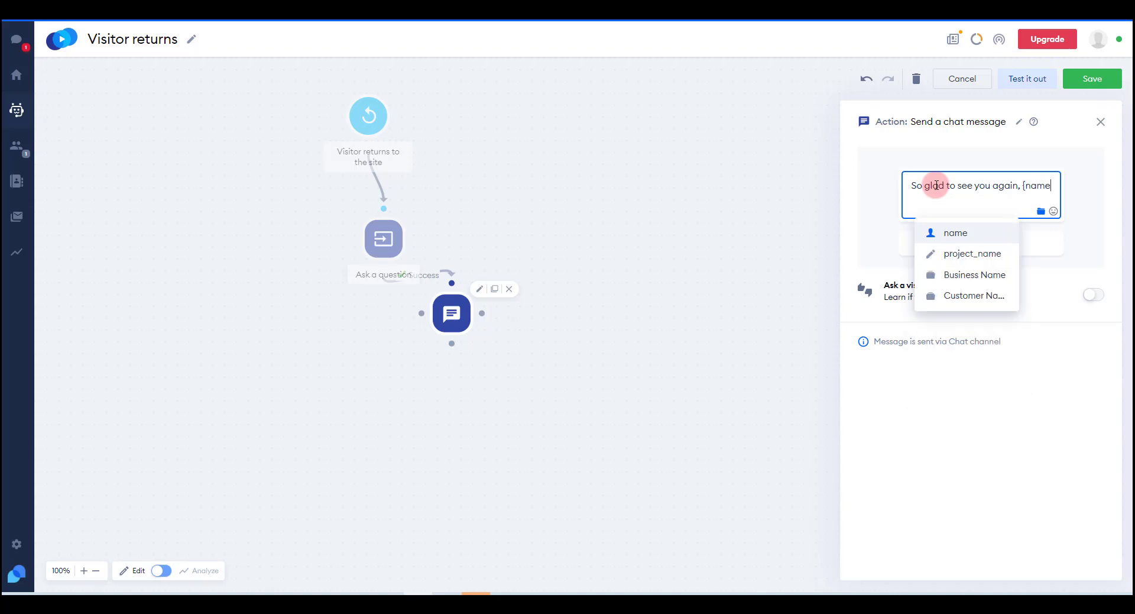
{"action": "type", "text": "}"}
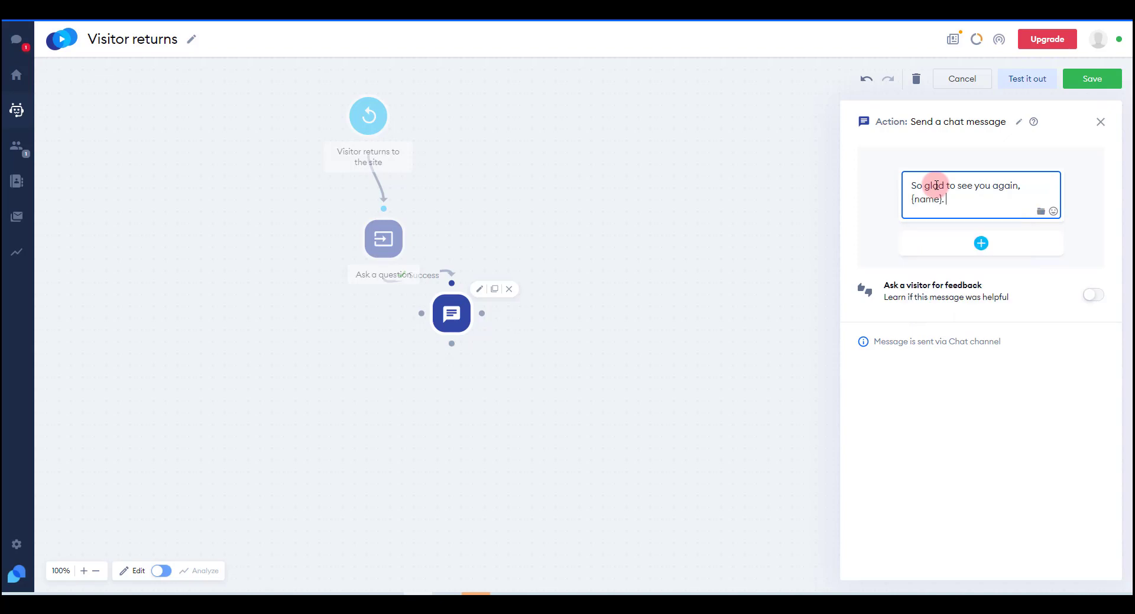
{"action": "type", "text": ". How can I help you today?"}
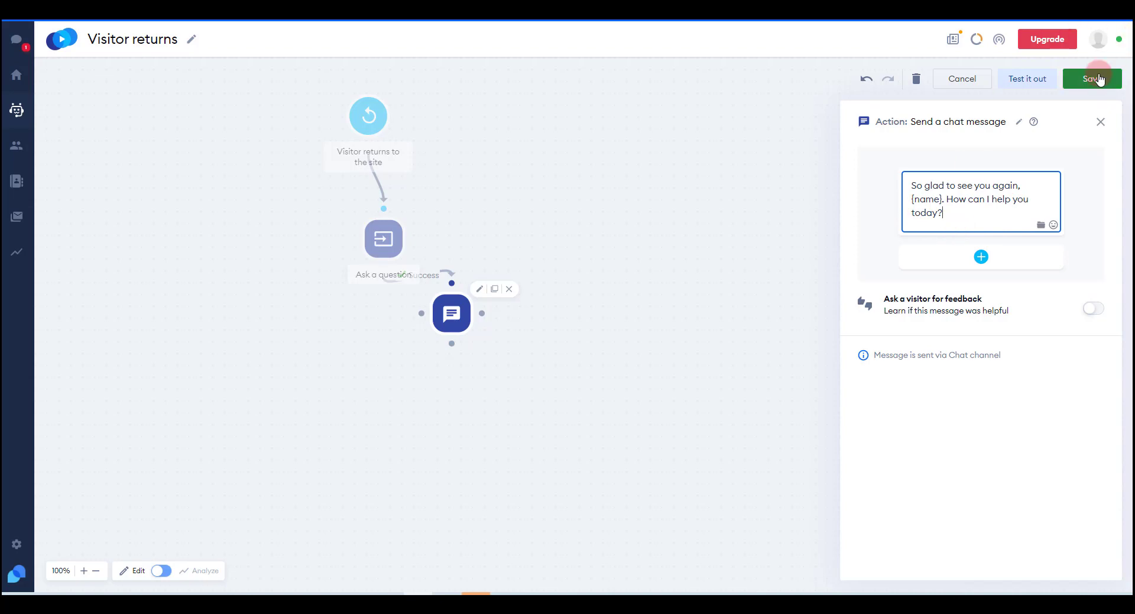
{"action": "left_click", "coordinate": [1093, 76]}
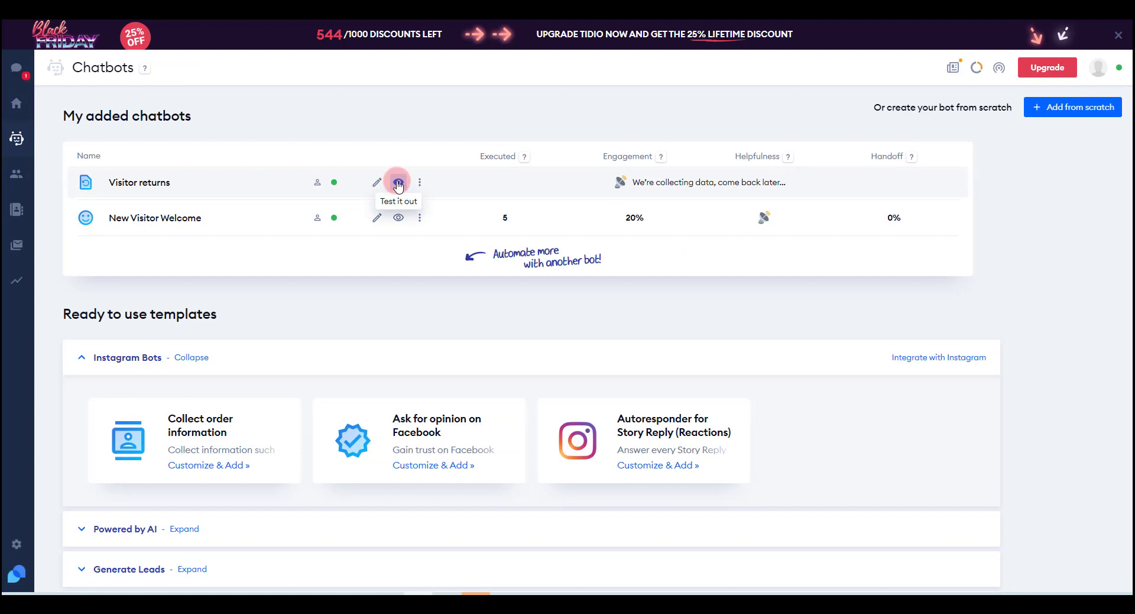
Test the Visitor returns chatbot from the added chatbots by giving a first name in the sandbox, and close the sandbox.
{"action": "left_click", "coordinate": [399, 184]}
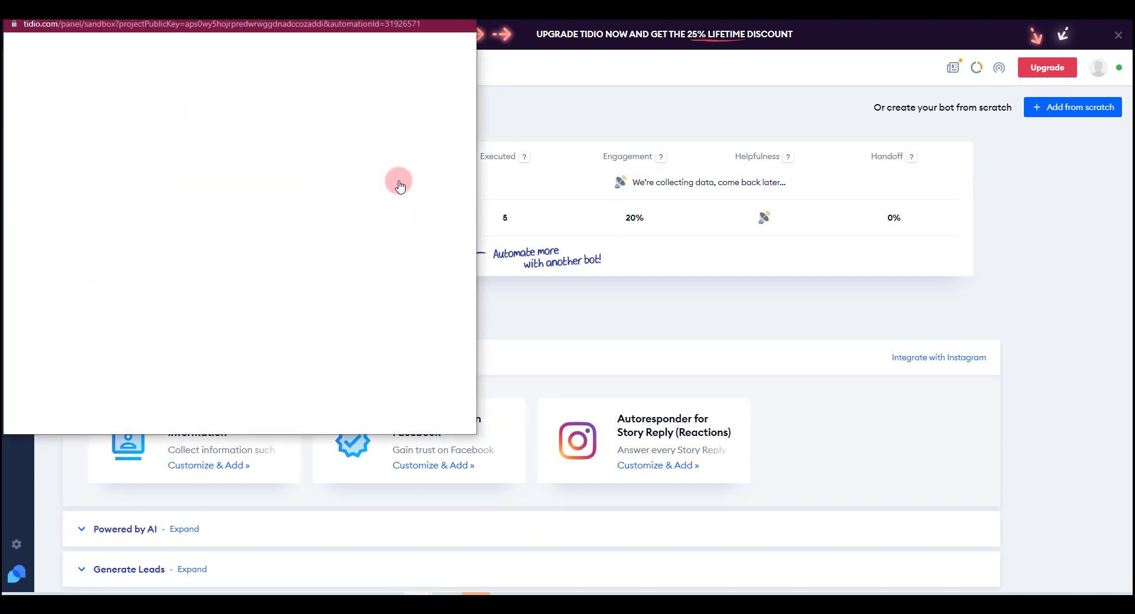
{"action": "left_click", "coordinate": [331, 406]}
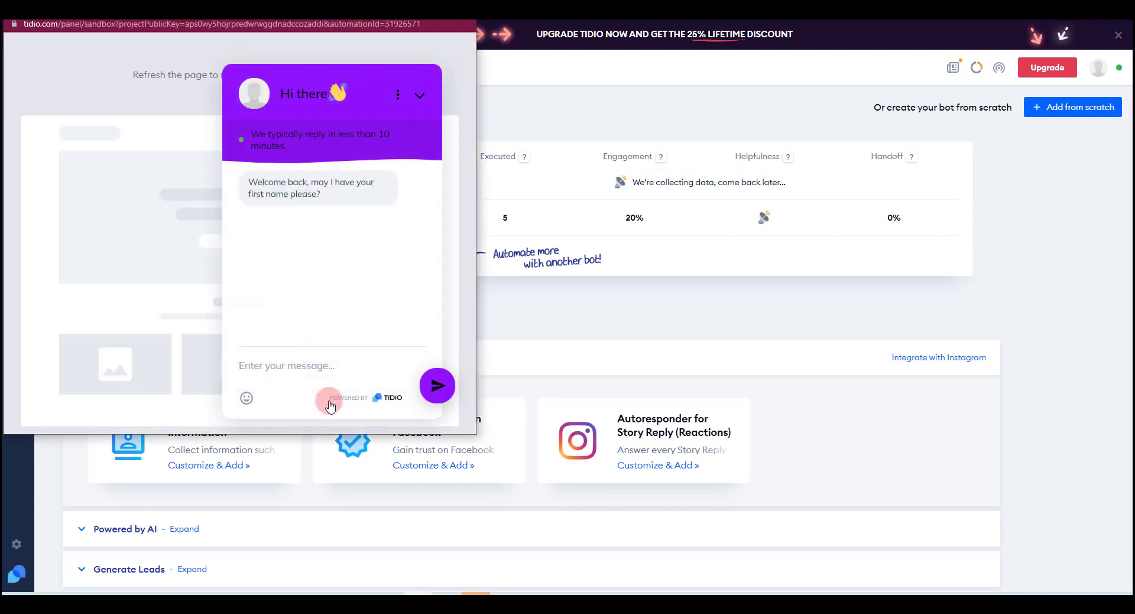
{"action": "type", "text": "Donna"}
{"action": "key", "text": "Return"}
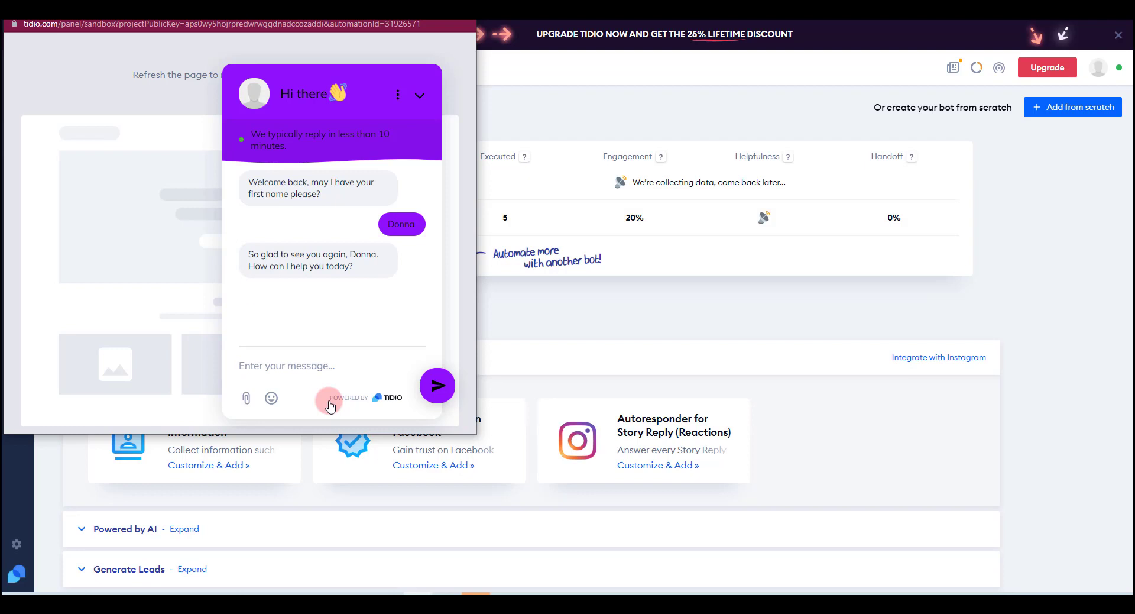
{"action": "left_click", "coordinate": [493, 79]}
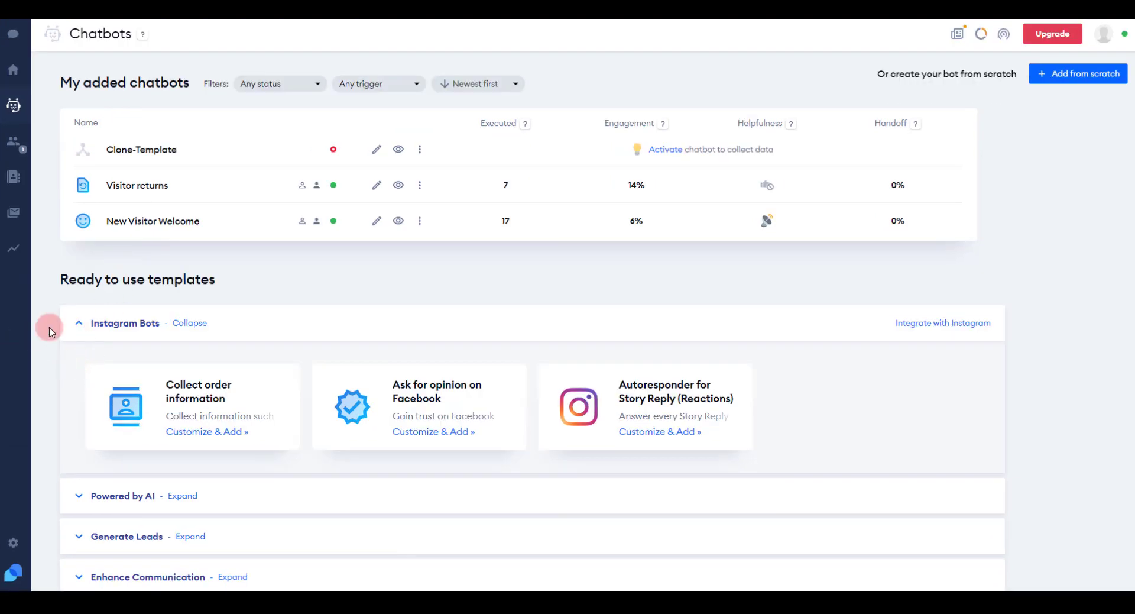
Add the AI Responder template from the Enhance Communication templates and open it for customizing.
{"action": "scroll", "coordinate": [50, 335], "scroll_direction": "down", "scroll_amount": 3}
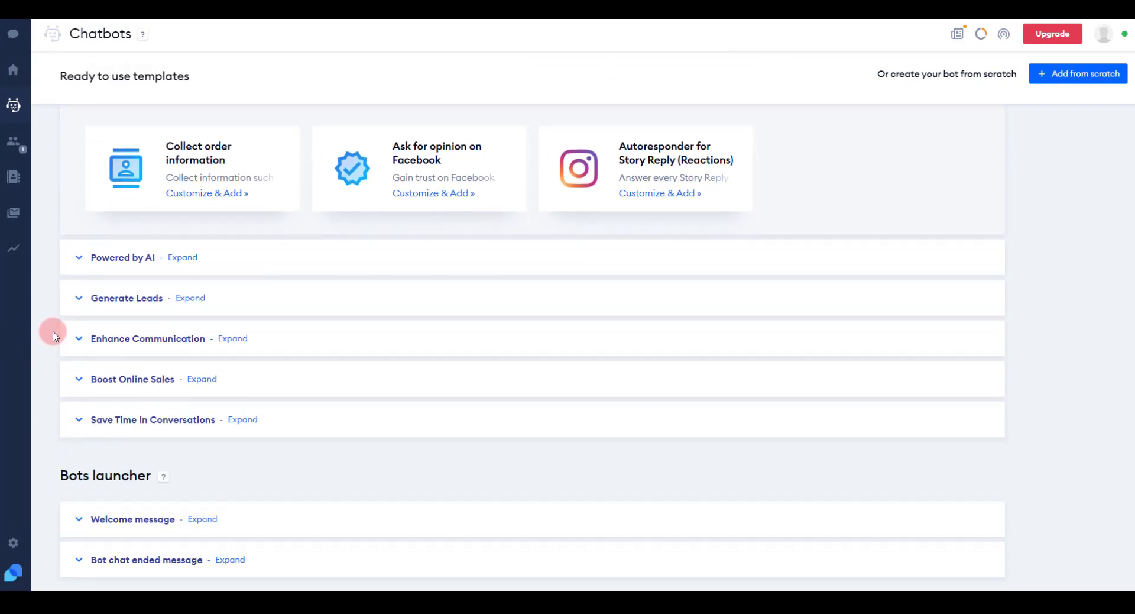
{"action": "left_click", "coordinate": [78, 340]}
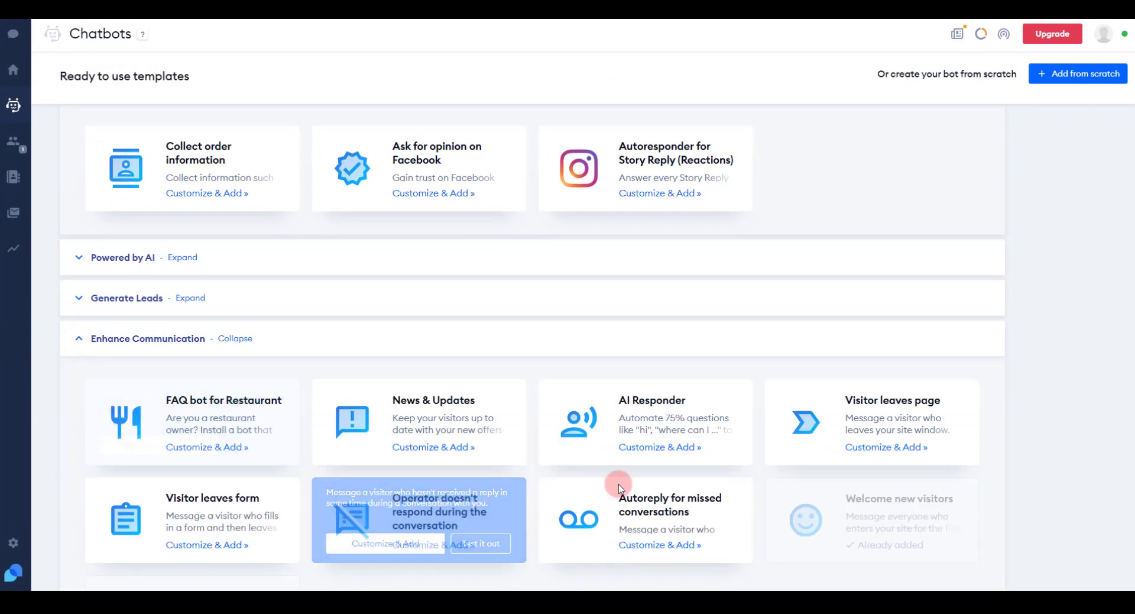
{"action": "mouse_move", "coordinate": [780, 389]}
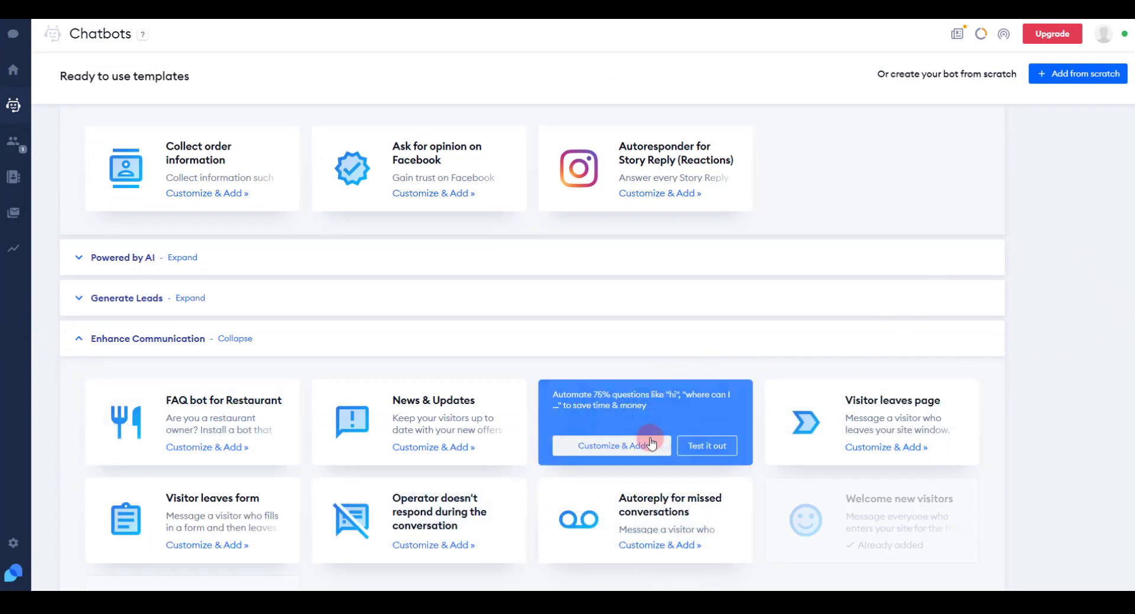
{"action": "left_click", "coordinate": [618, 449]}
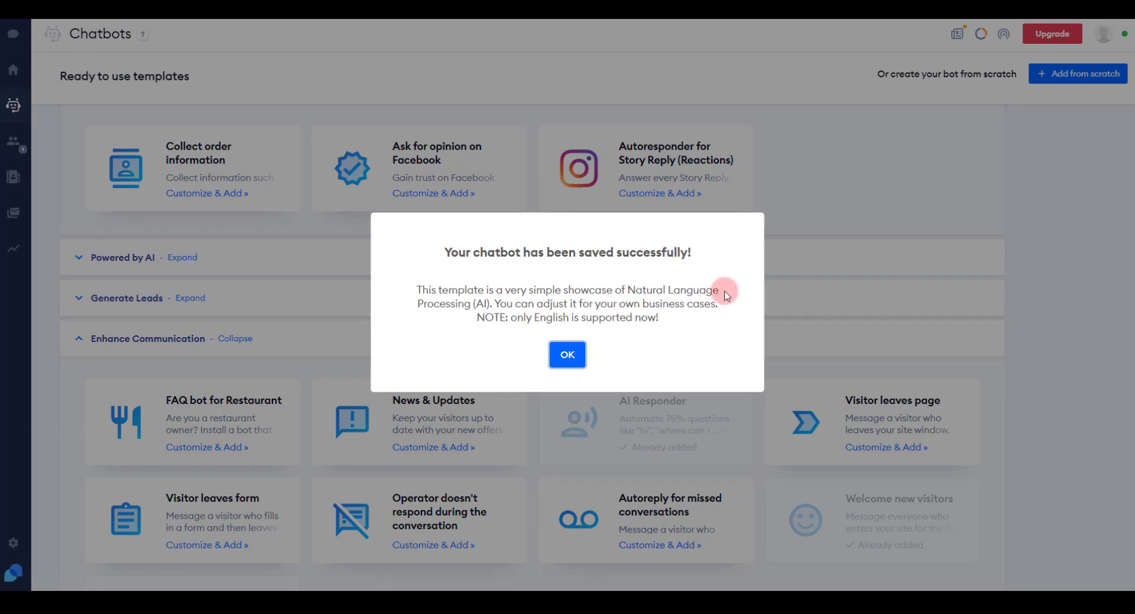
{"action": "left_click", "coordinate": [569, 356]}
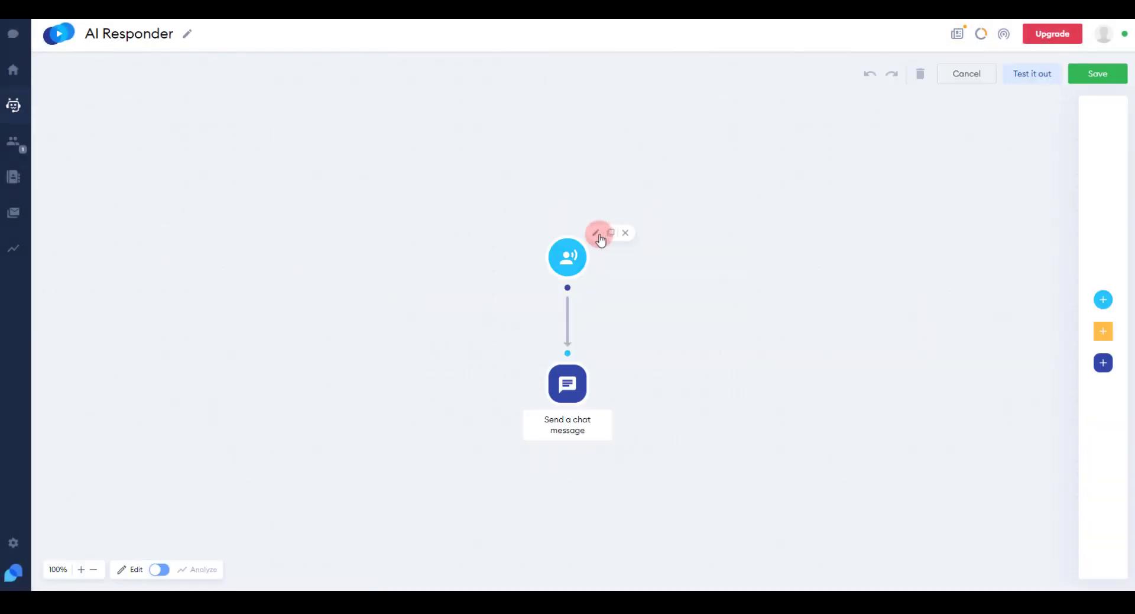
Set the Visitor says trigger's conversation language to English and its conversation topic to Custom.
{"action": "left_click", "coordinate": [598, 231]}
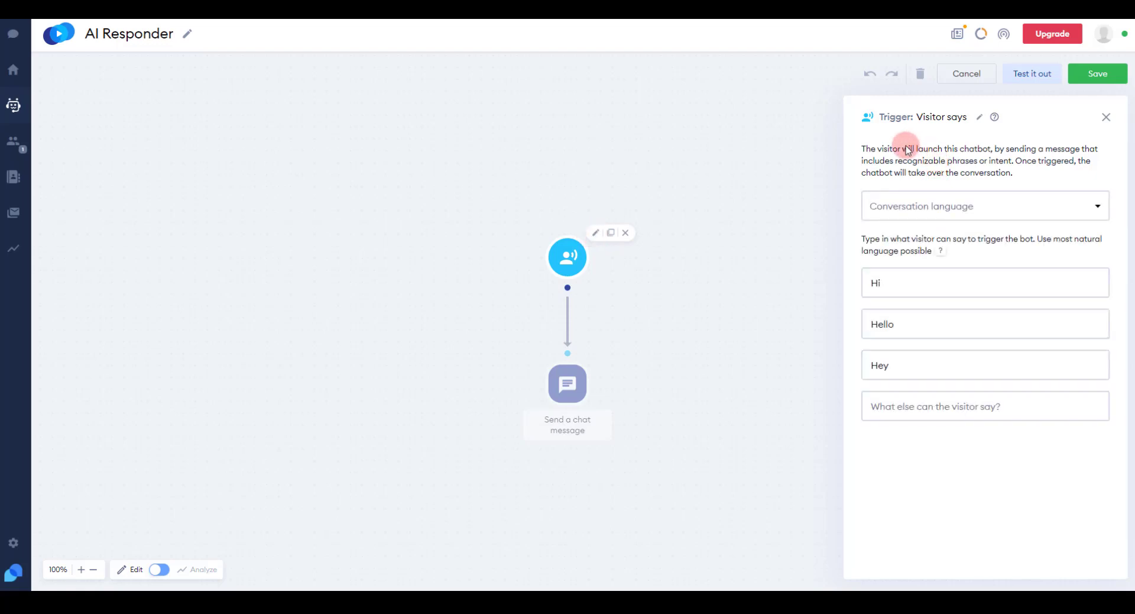
{"action": "left_click", "coordinate": [1097, 207]}
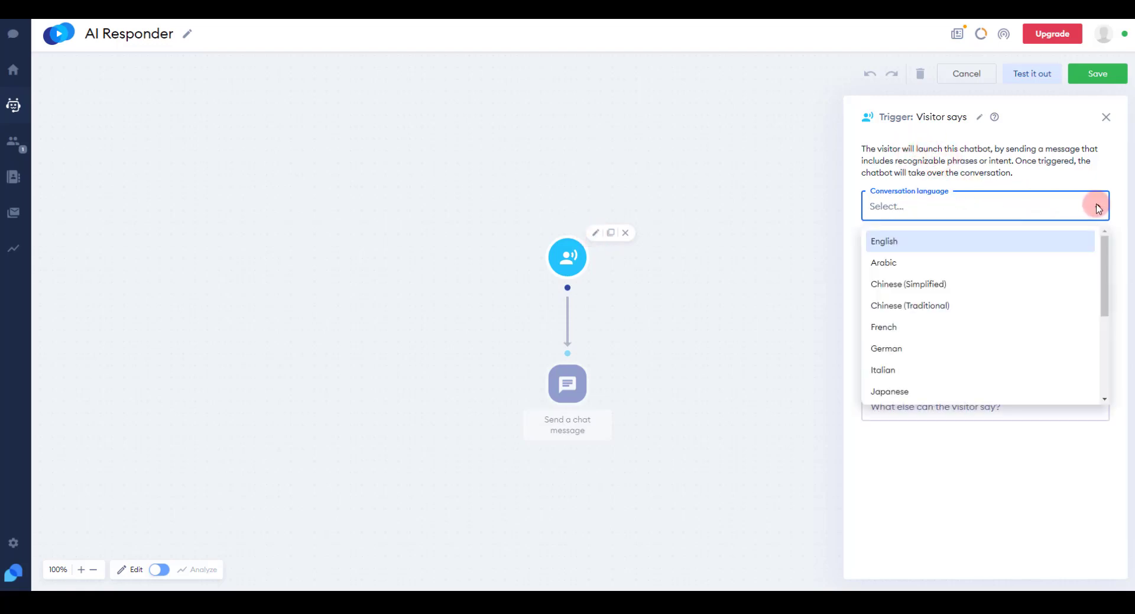
{"action": "left_click", "coordinate": [891, 241]}
{"action": "left_click", "coordinate": [1097, 249]}
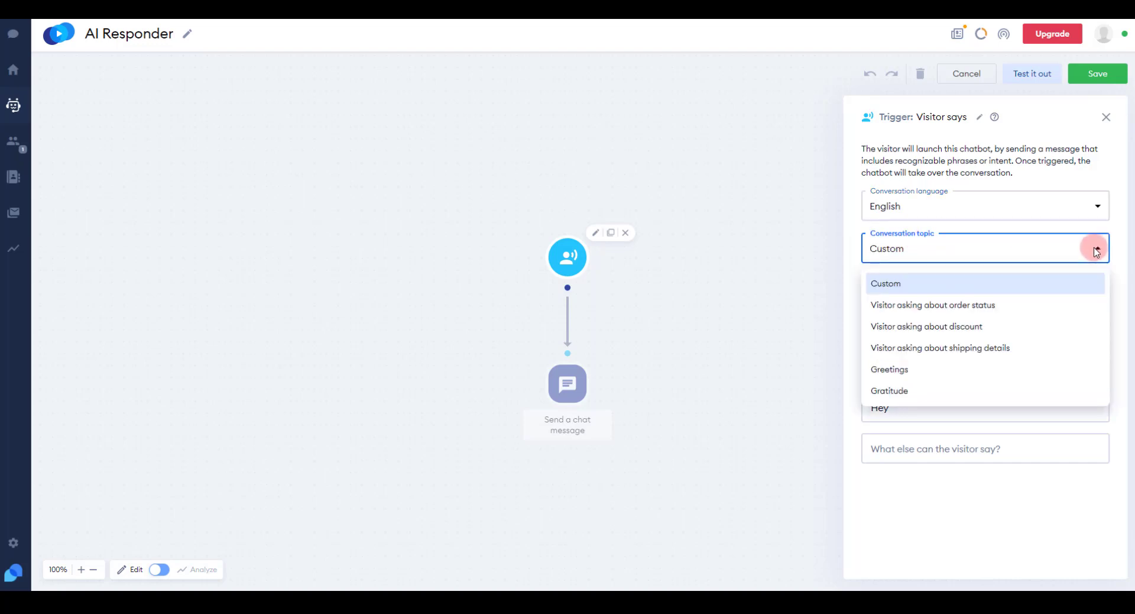
{"action": "left_click", "coordinate": [890, 283]}
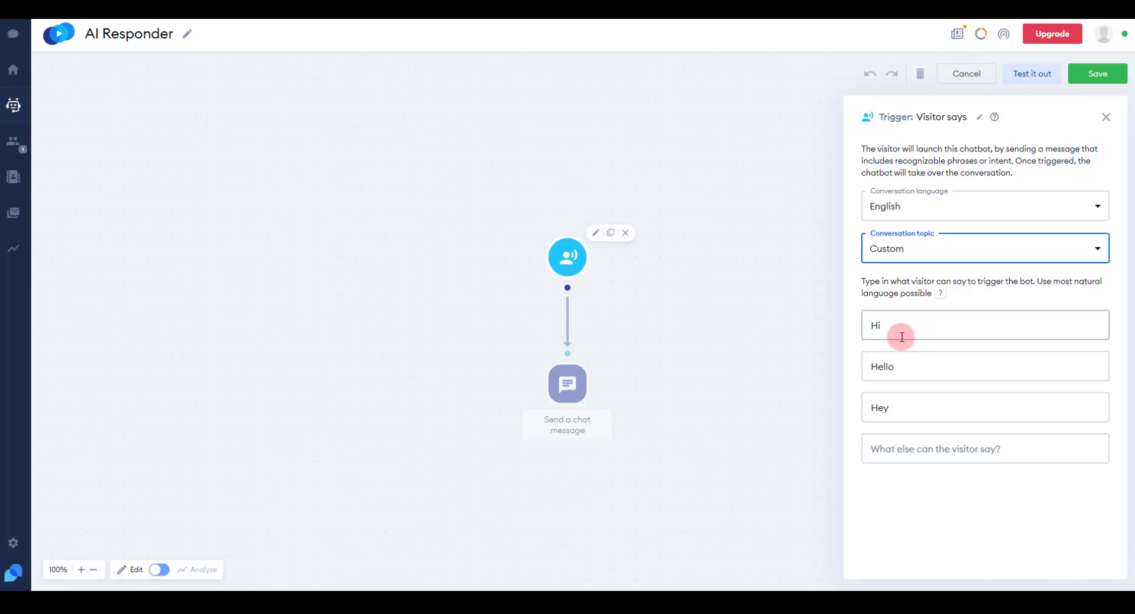
Add the visitor phrases "Hey there", "Is someone there" and "Howdy" to the Visitor says trigger.
{"action": "left_click", "coordinate": [891, 443]}
{"action": "type", "text": "Hey there"}
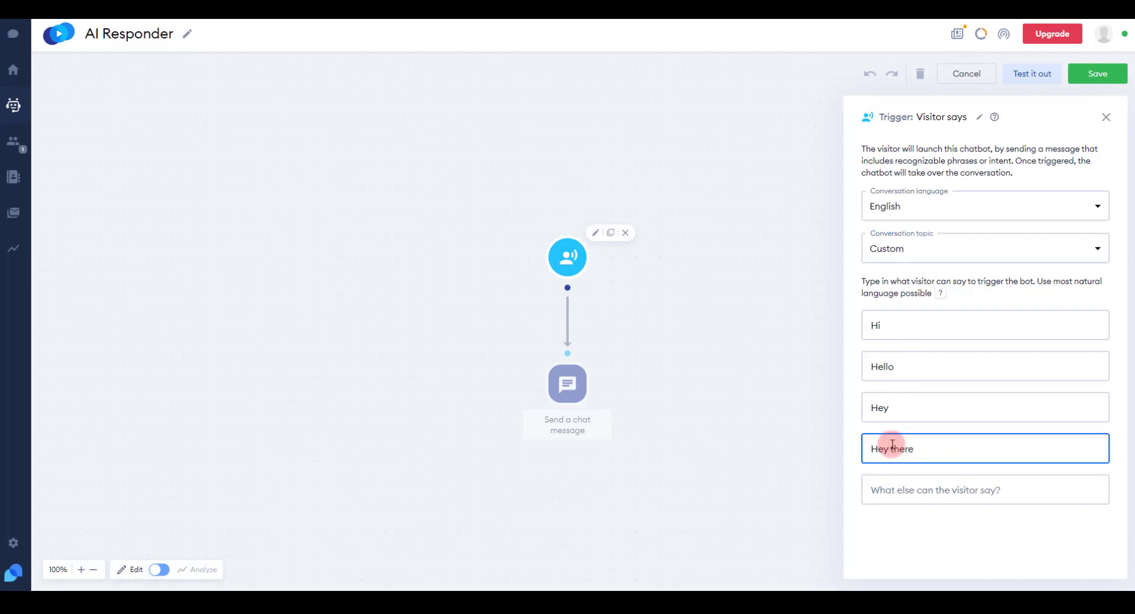
{"action": "key", "text": "Return"}
{"action": "type", "text": "Is someone there"}
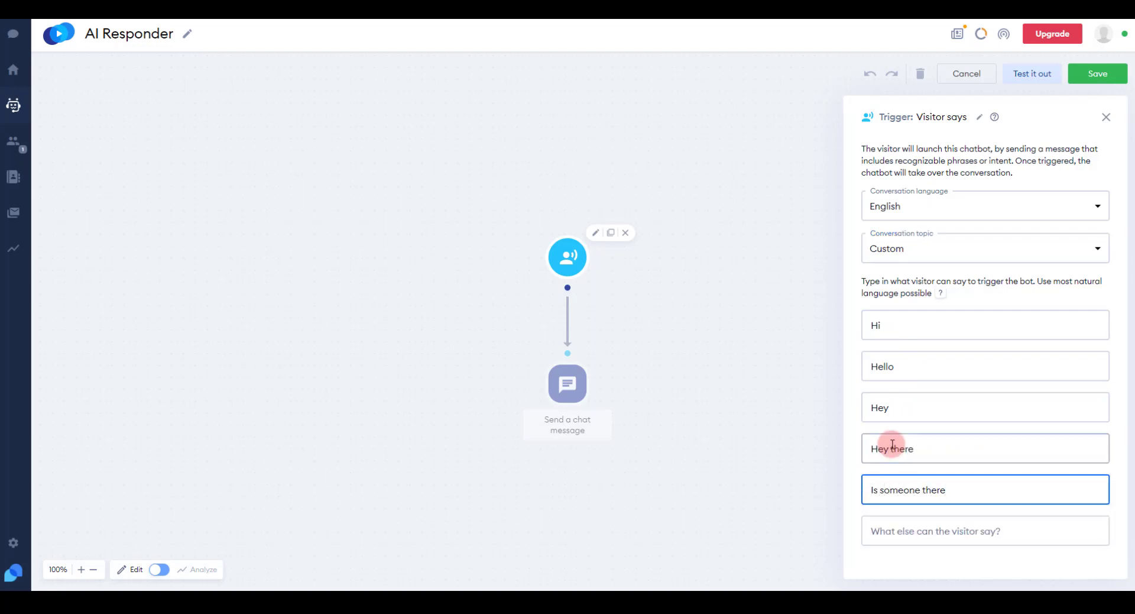
{"action": "key", "text": "Return"}
{"action": "type", "text": "Howdy"}
{"action": "key", "text": "Return"}
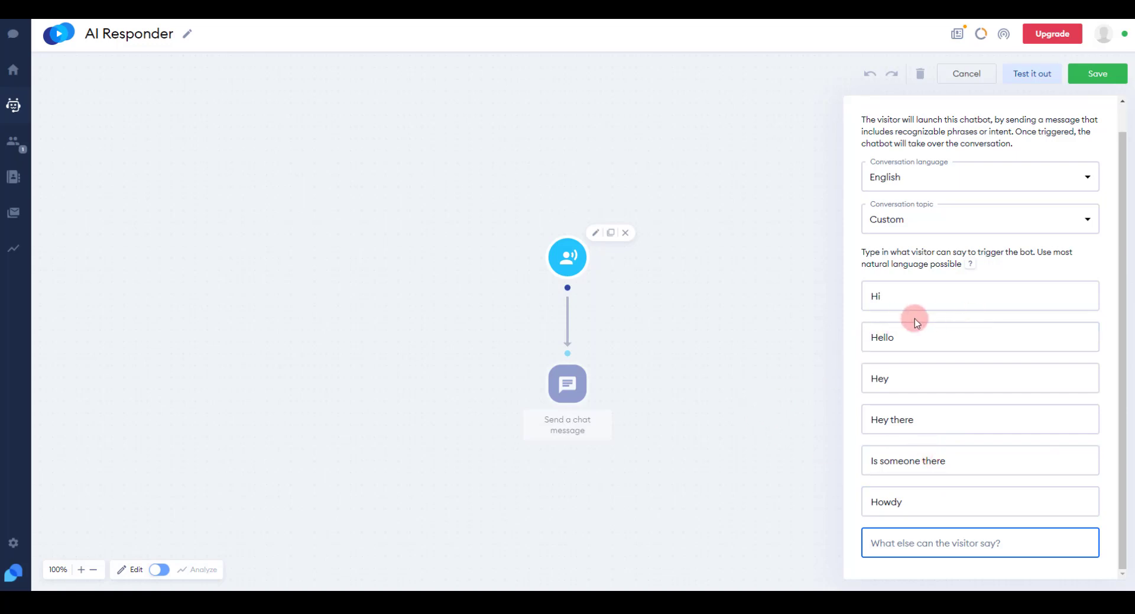
Check the Send a chat message reply, save the chatbot as Hello with Other tasks as its purpose, and activate it.
{"action": "left_click", "coordinate": [567, 384]}
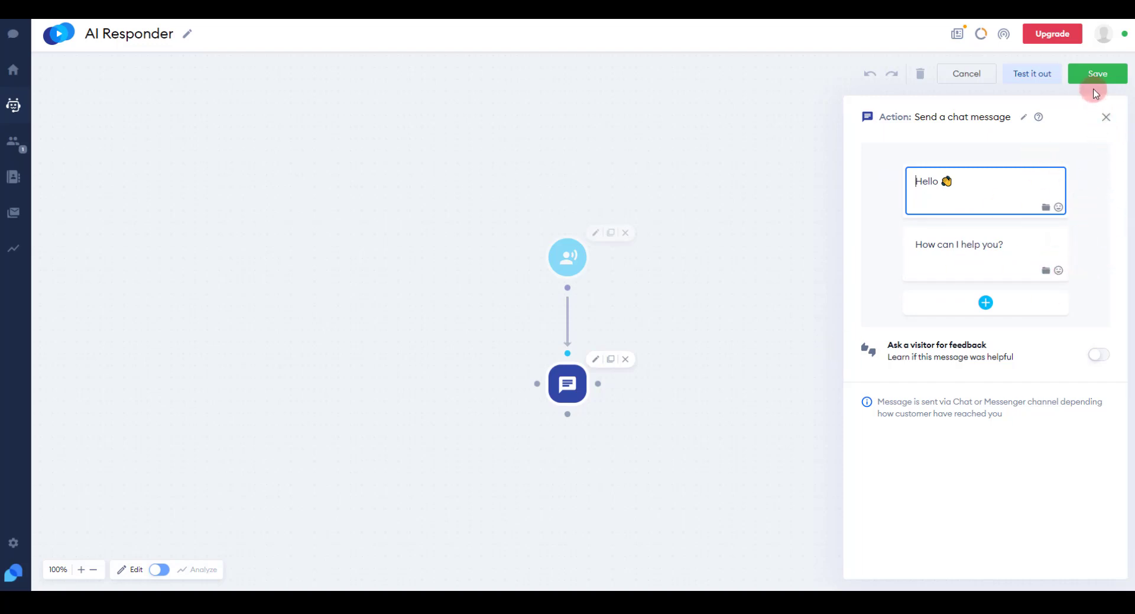
{"action": "left_click", "coordinate": [1098, 74]}
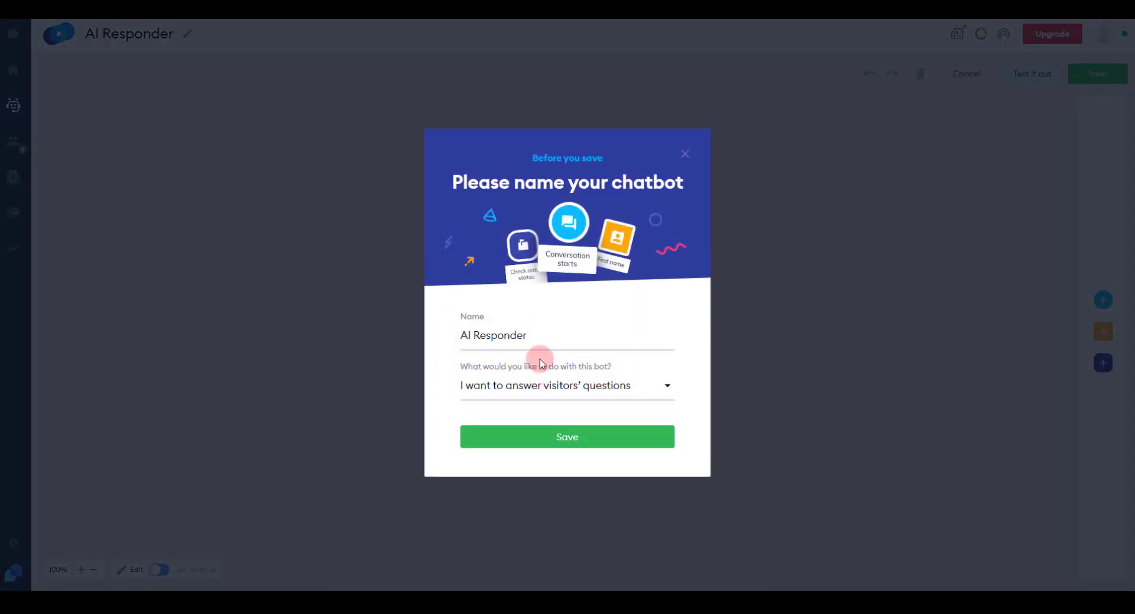
{"action": "left_click_drag", "start_coordinate": [527, 335], "coordinate": [460, 336]}
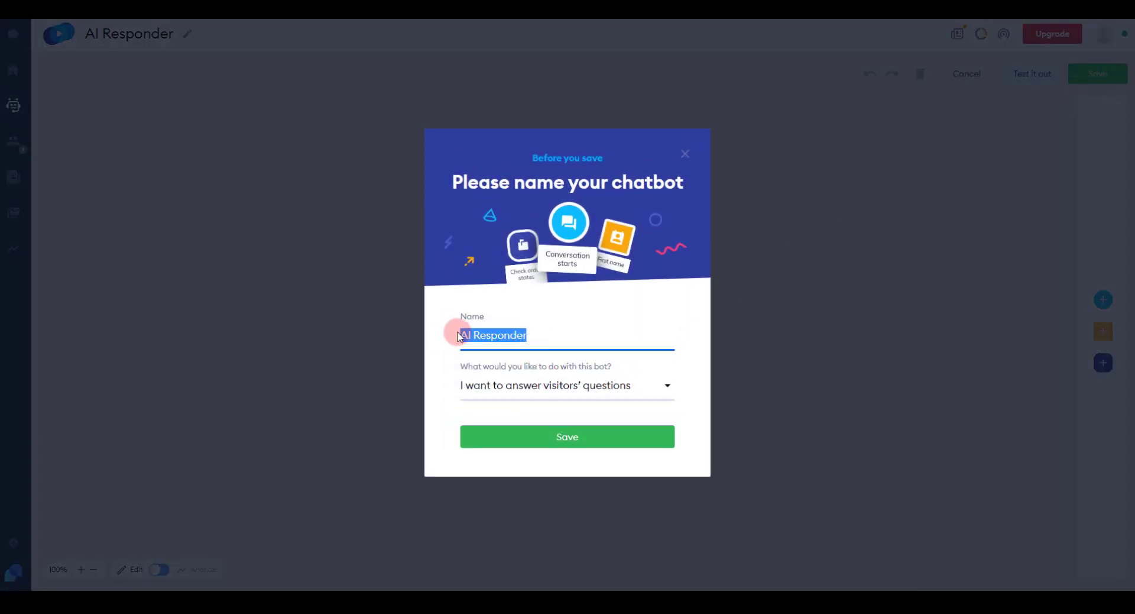
{"action": "type", "text": "Hello"}
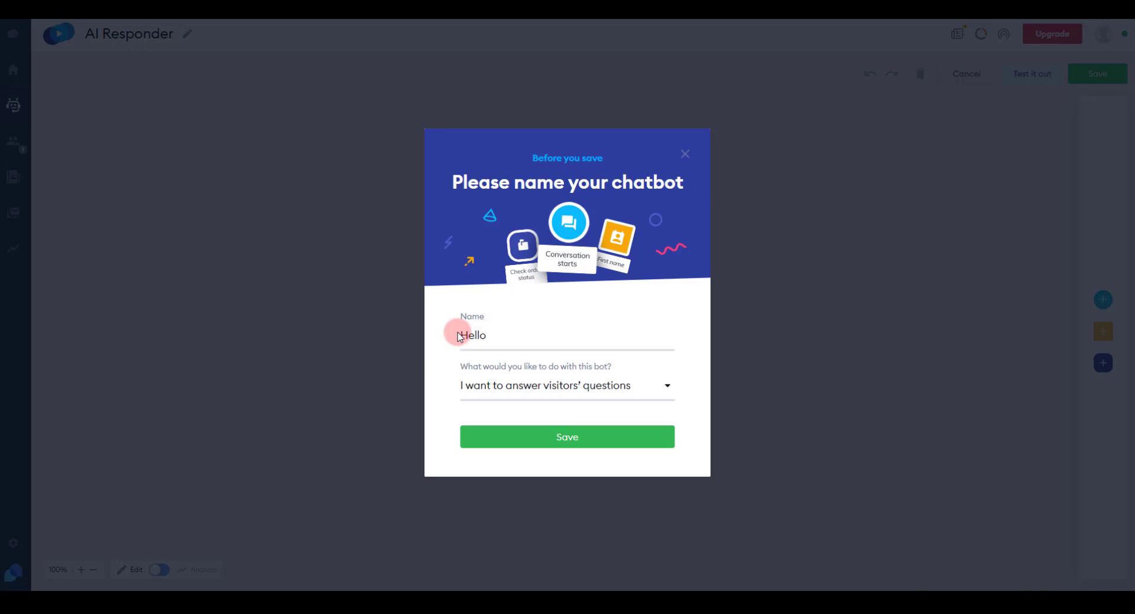
{"action": "left_click", "coordinate": [502, 385]}
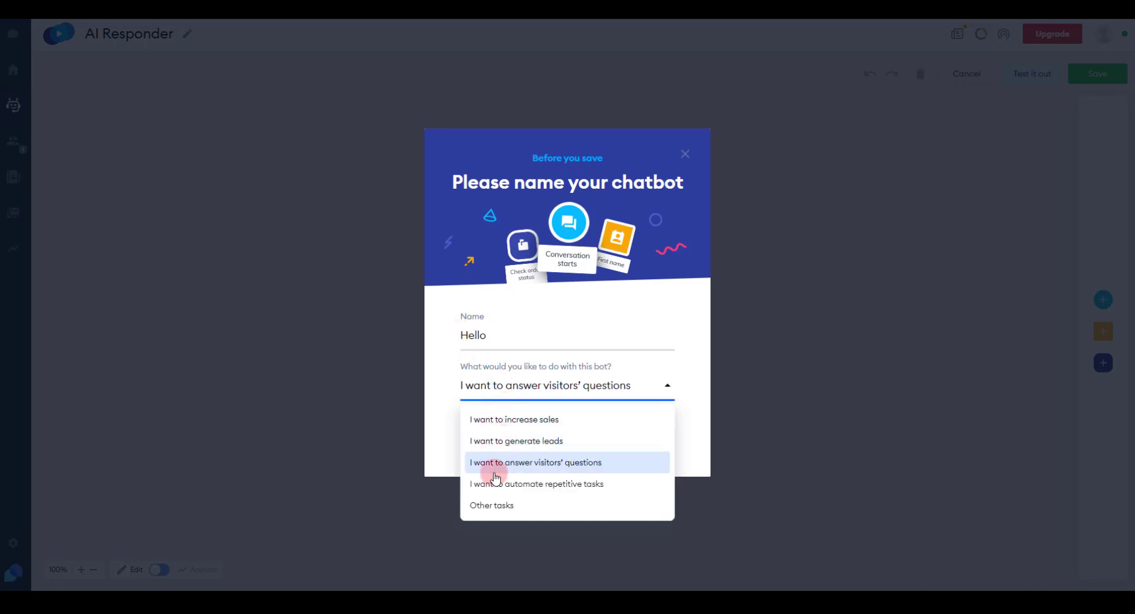
{"action": "left_click", "coordinate": [495, 503]}
{"action": "left_click", "coordinate": [552, 441]}
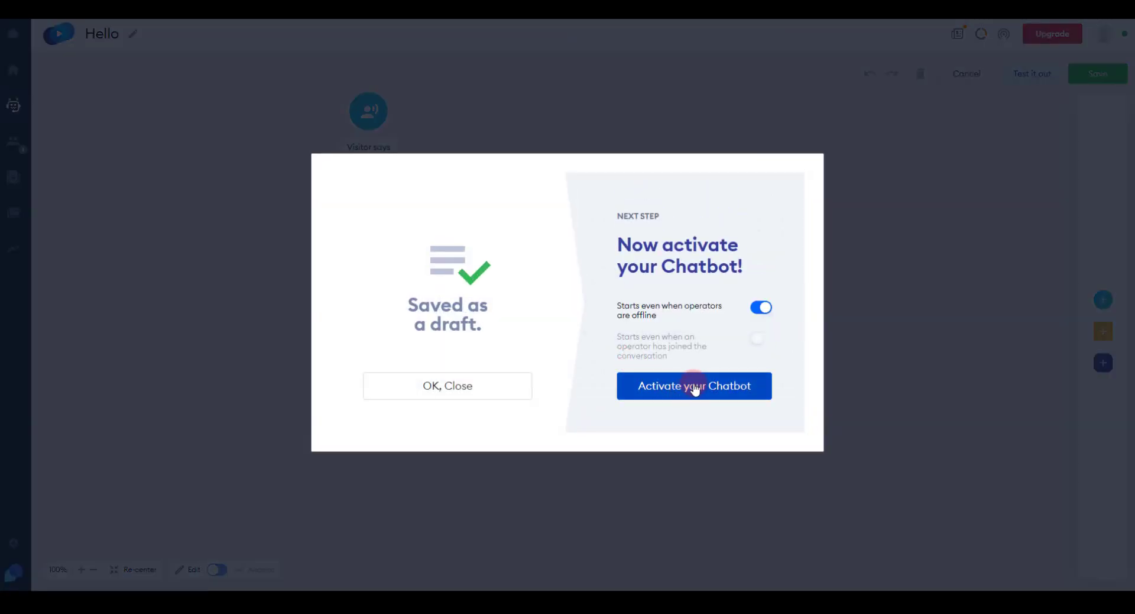
{"action": "left_click", "coordinate": [693, 387]}
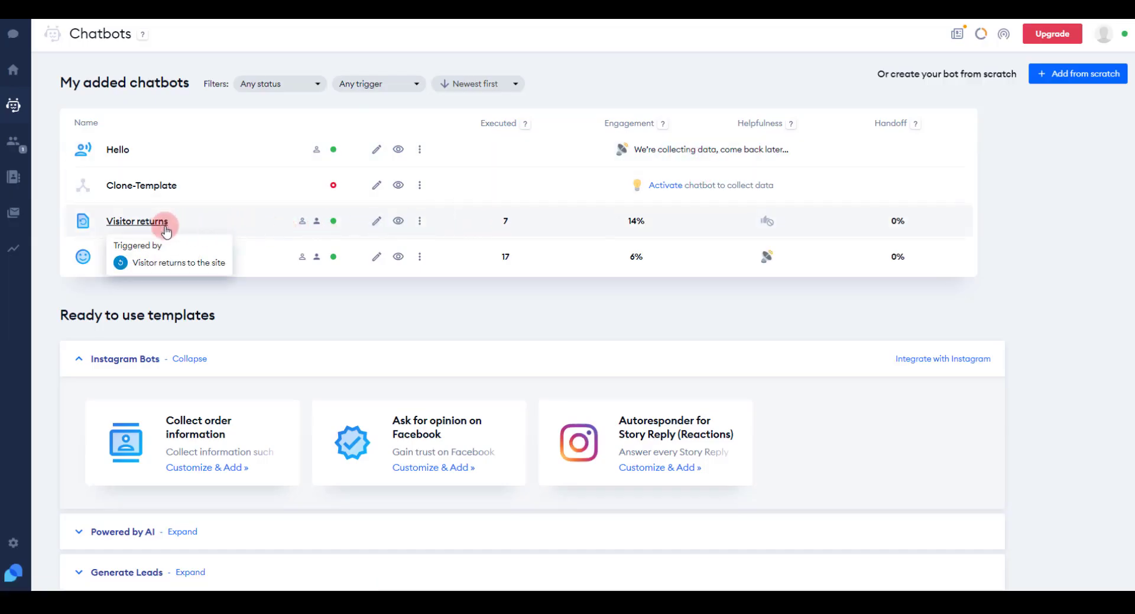
Test the Hello chatbot in the sandbox with the greetings "howdy" and "hi", and save it from its editor.
{"action": "mouse_move", "coordinate": [227, 261]}
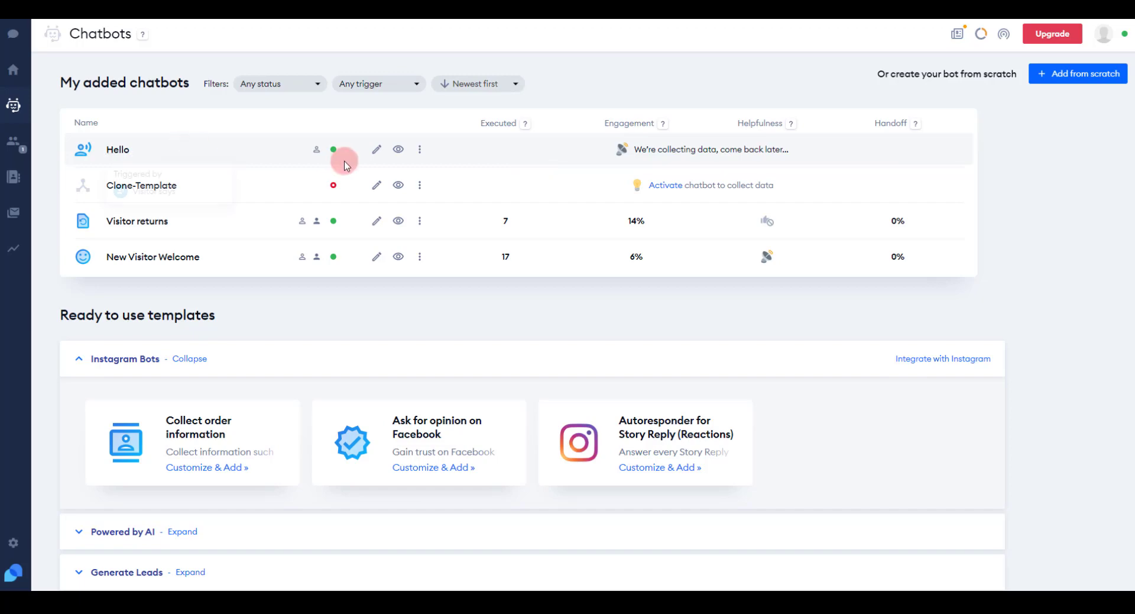
{"action": "left_click", "coordinate": [400, 150]}
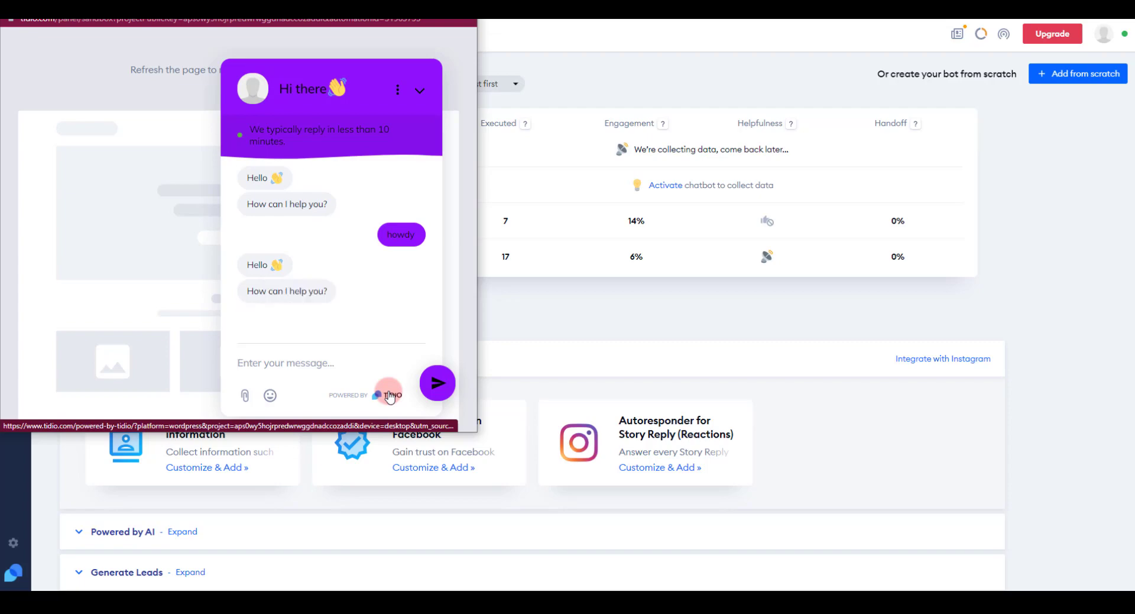
{"action": "left_click", "coordinate": [253, 357]}
{"action": "type", "text": "hi"}
{"action": "key", "text": "Return"}
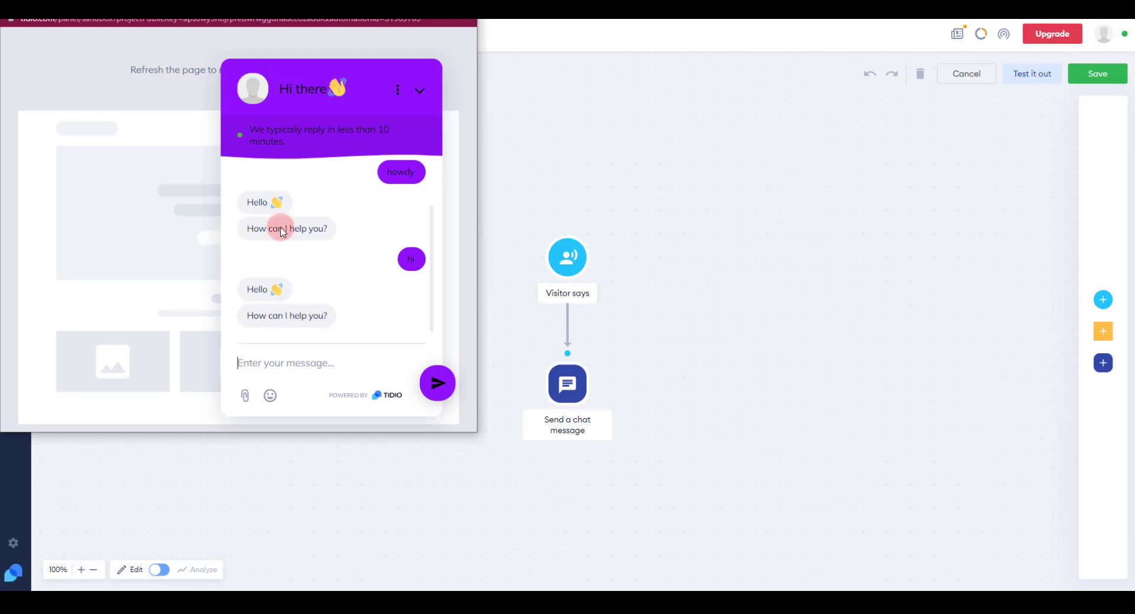
{"action": "left_click", "coordinate": [464, 6]}
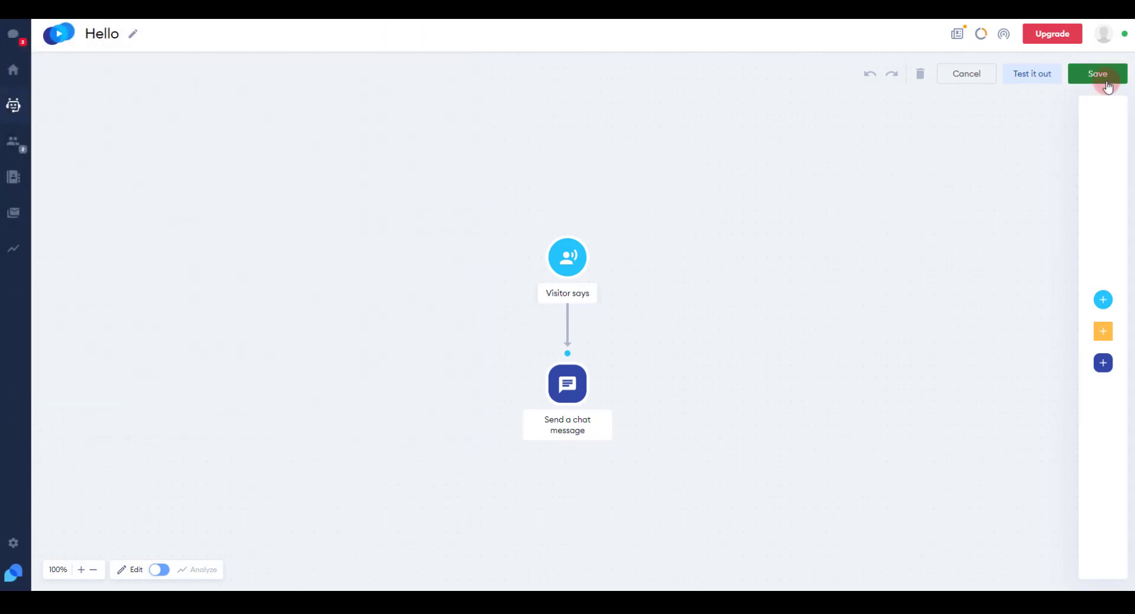
{"action": "left_click", "coordinate": [1100, 76]}
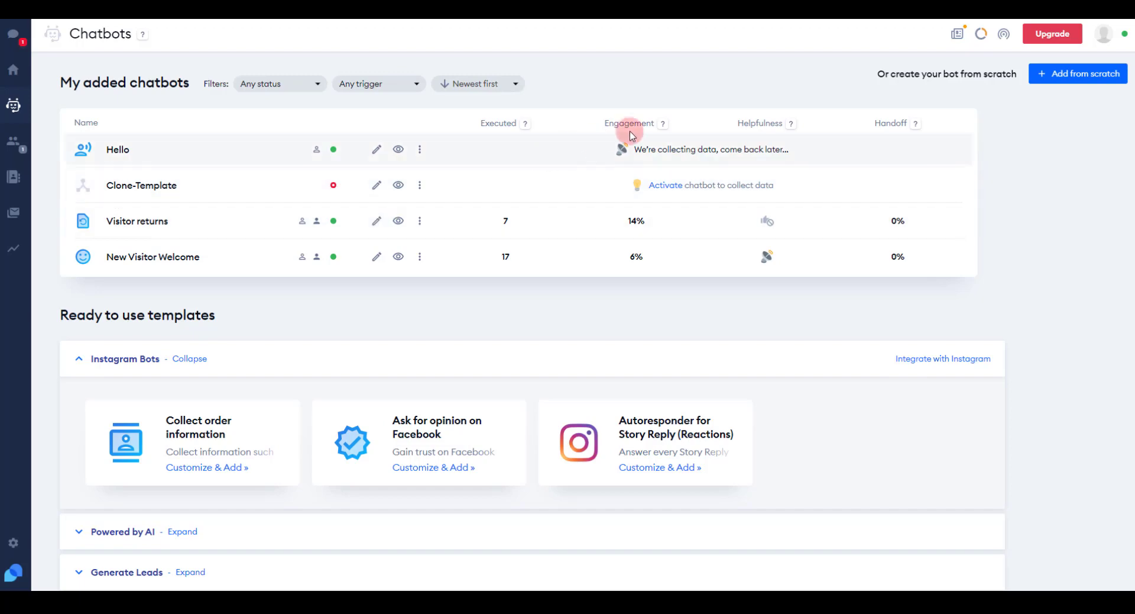
Create a chatbot from scratch with the Visitor Clicks on Chat Icon trigger and a connected Decision (Buttons) action whose message is "Main Menu".
{"action": "left_click", "coordinate": [1082, 80]}
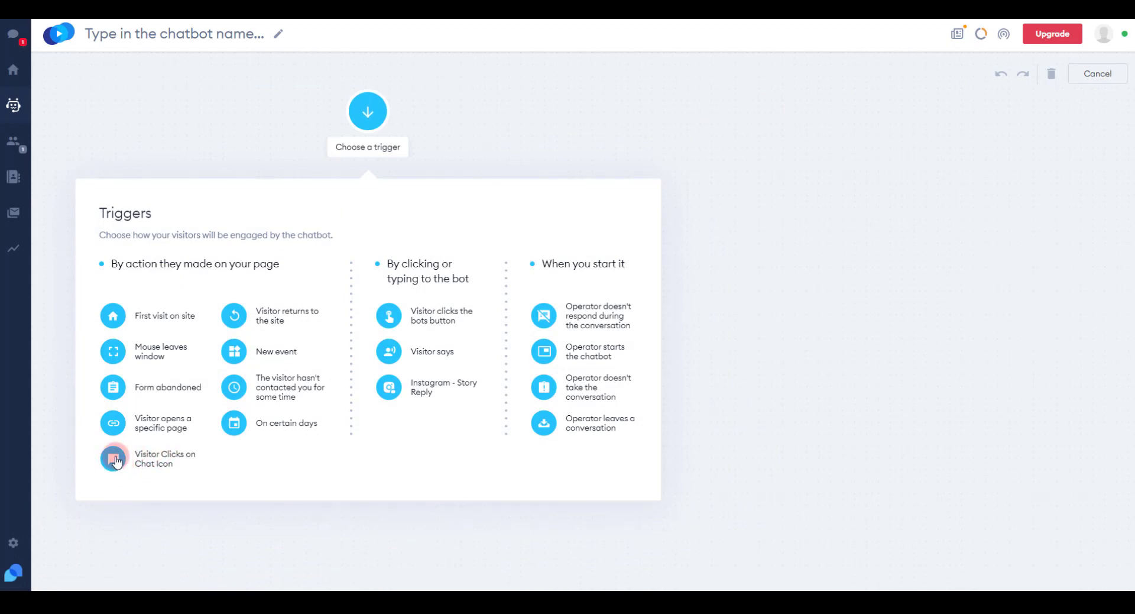
{"action": "left_click", "coordinate": [116, 461]}
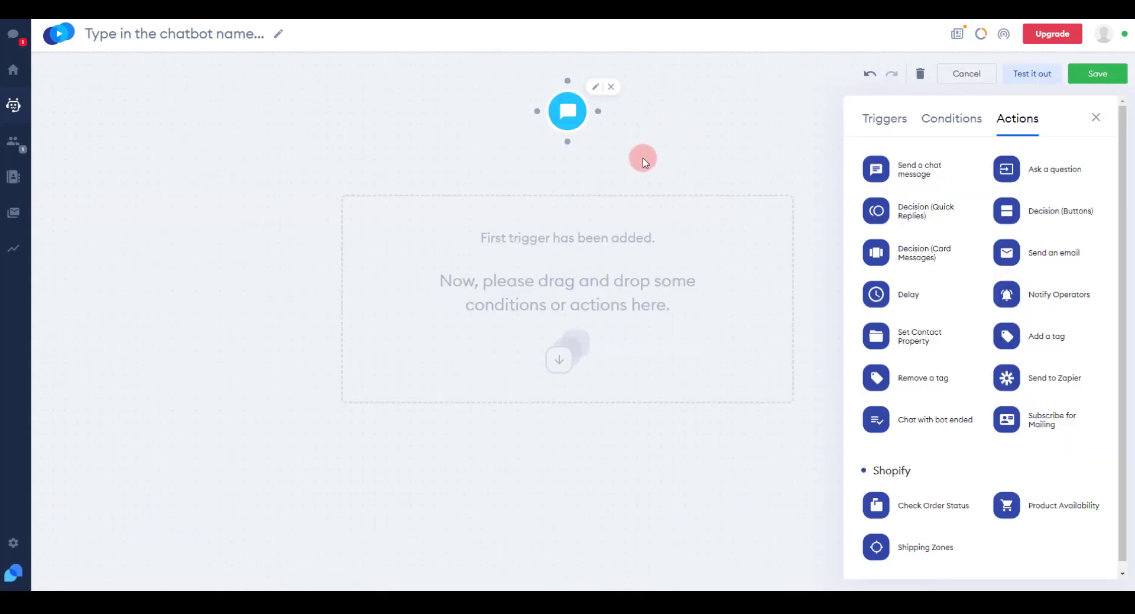
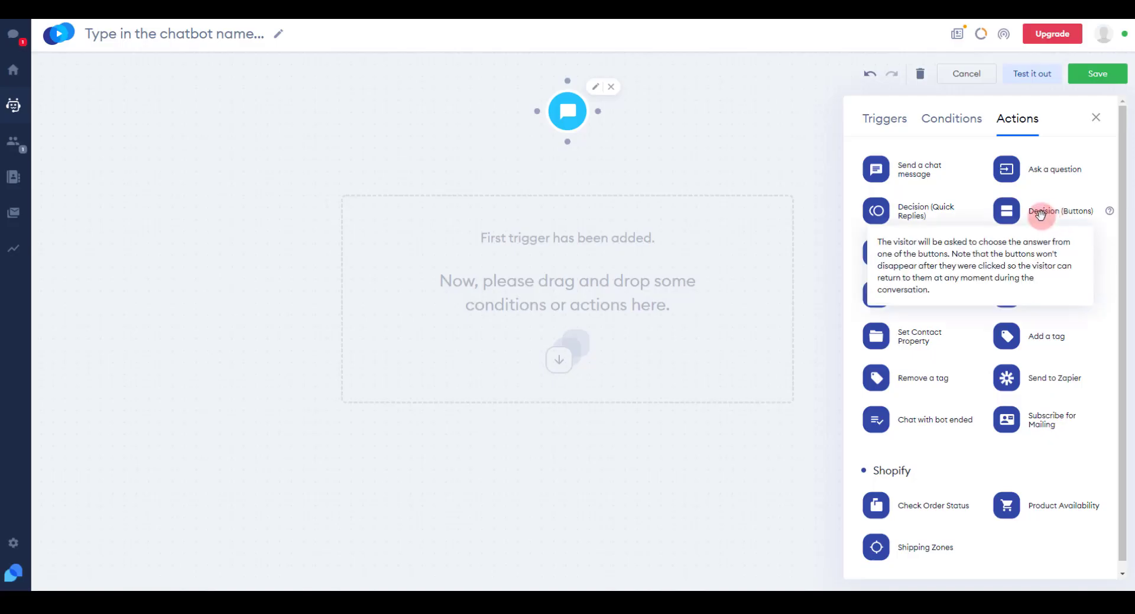
{"action": "left_click_drag", "start_coordinate": [1059, 211], "coordinate": [586, 194]}
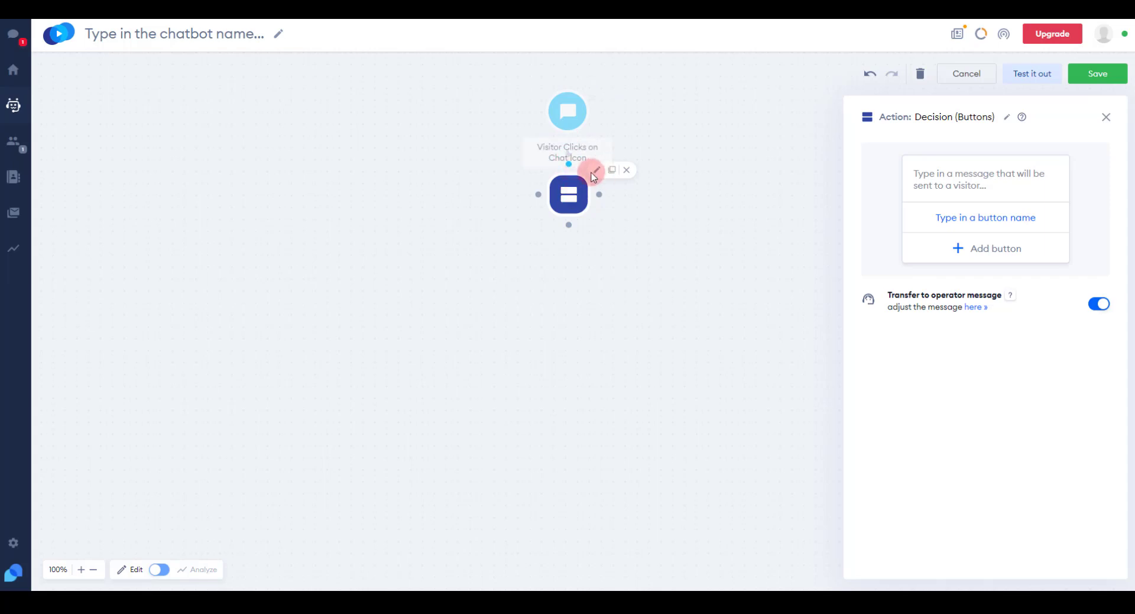
{"action": "left_click", "coordinate": [927, 173]}
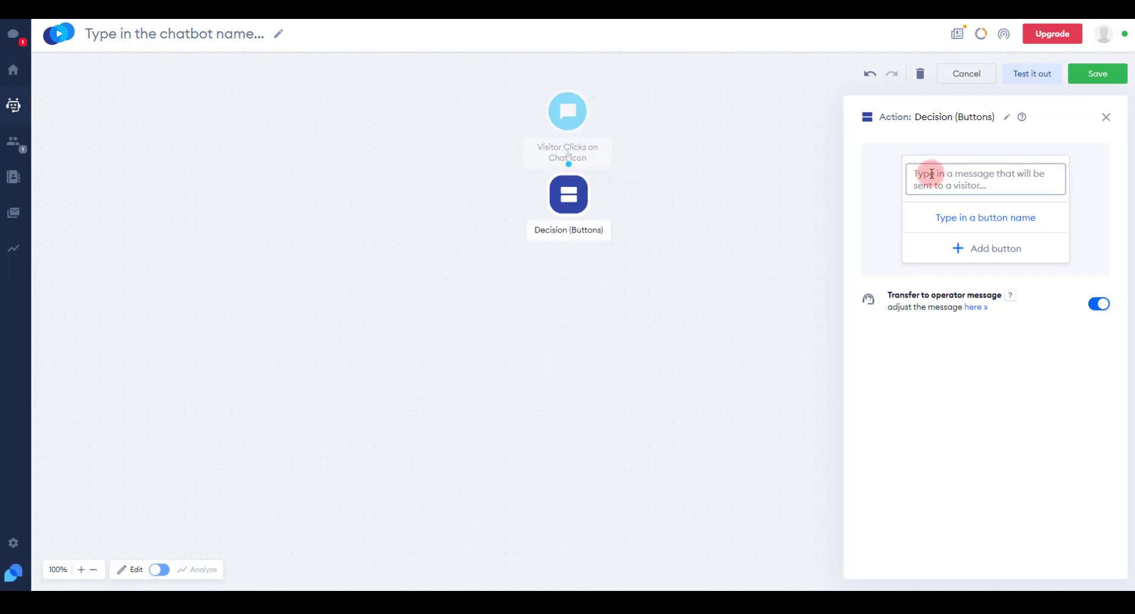
{"action": "type", "text": "Main Menu"}
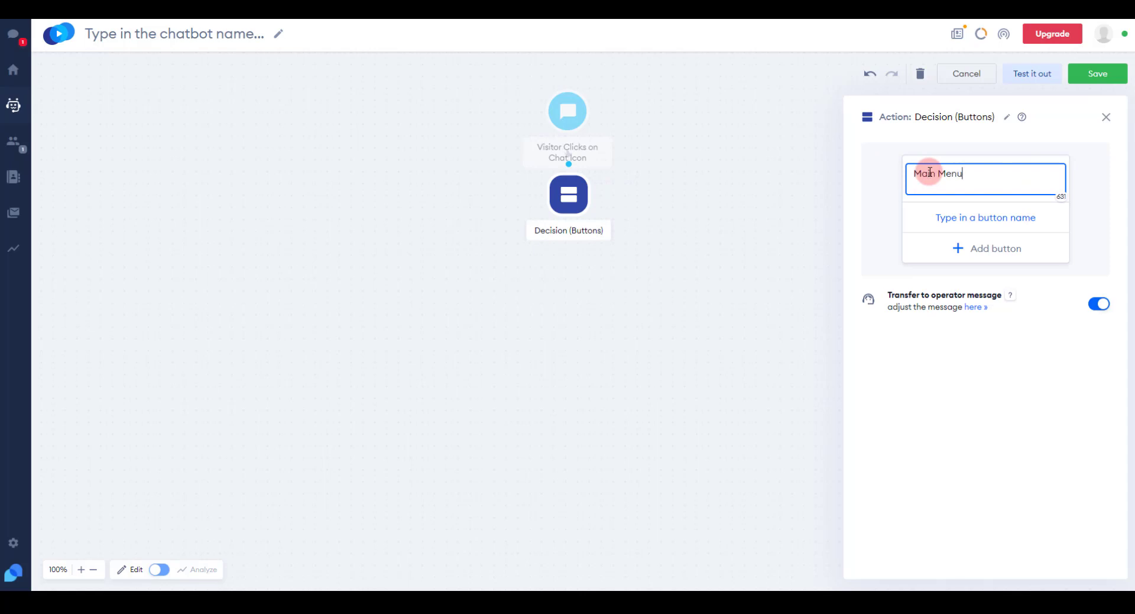
Add the buttons "Services", "Contact Us" and "Hours/Location" to the Main Menu decision.
{"action": "left_click", "coordinate": [1007, 218]}
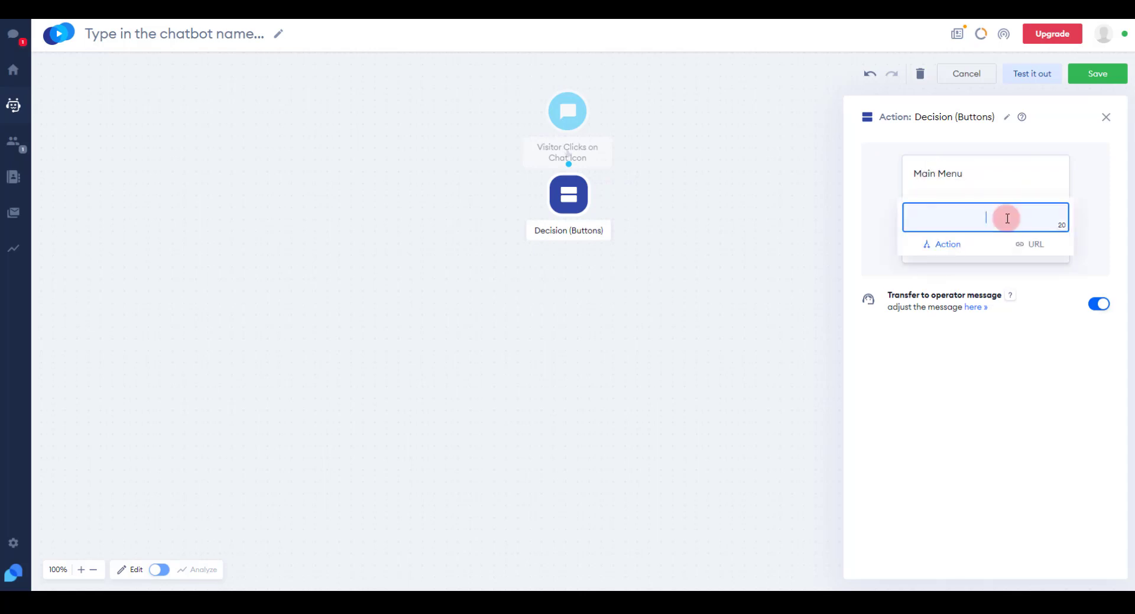
{"action": "type", "text": "Services"}
{"action": "key", "text": "Return"}
{"action": "left_click", "coordinate": [995, 251]}
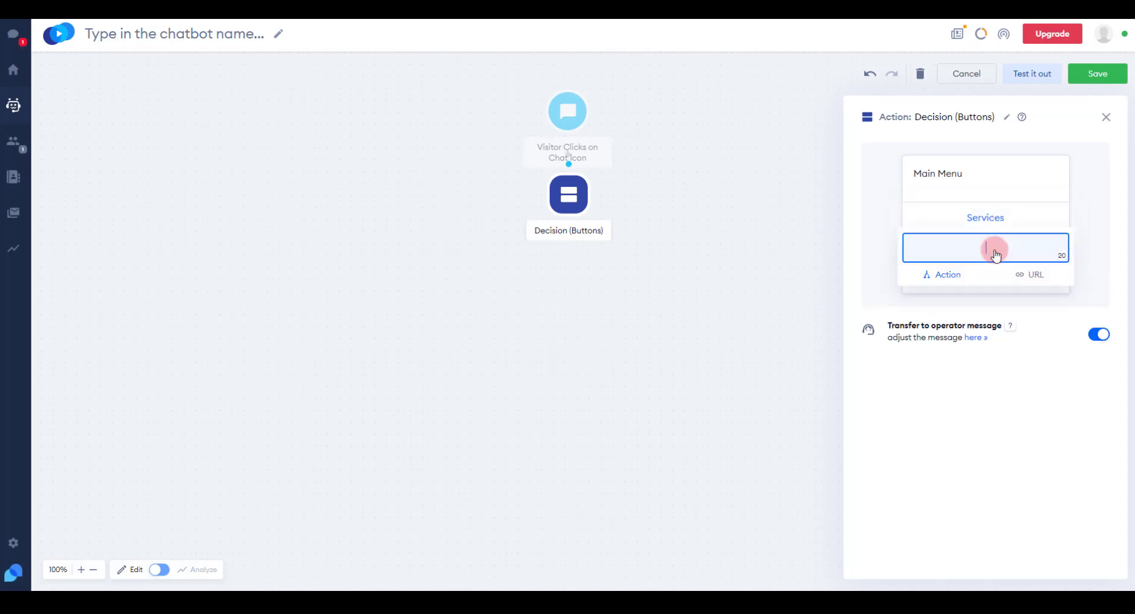
{"action": "type", "text": "Contact Us"}
{"action": "key", "text": "Return"}
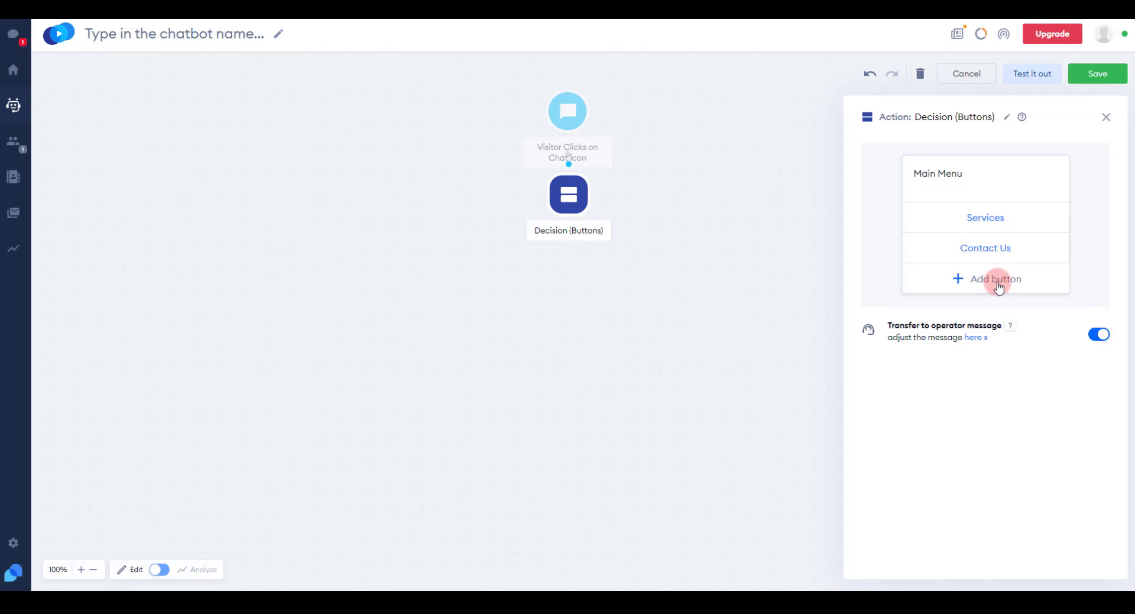
{"action": "left_click", "coordinate": [999, 278]}
{"action": "type", "text": "Hours/Location"}
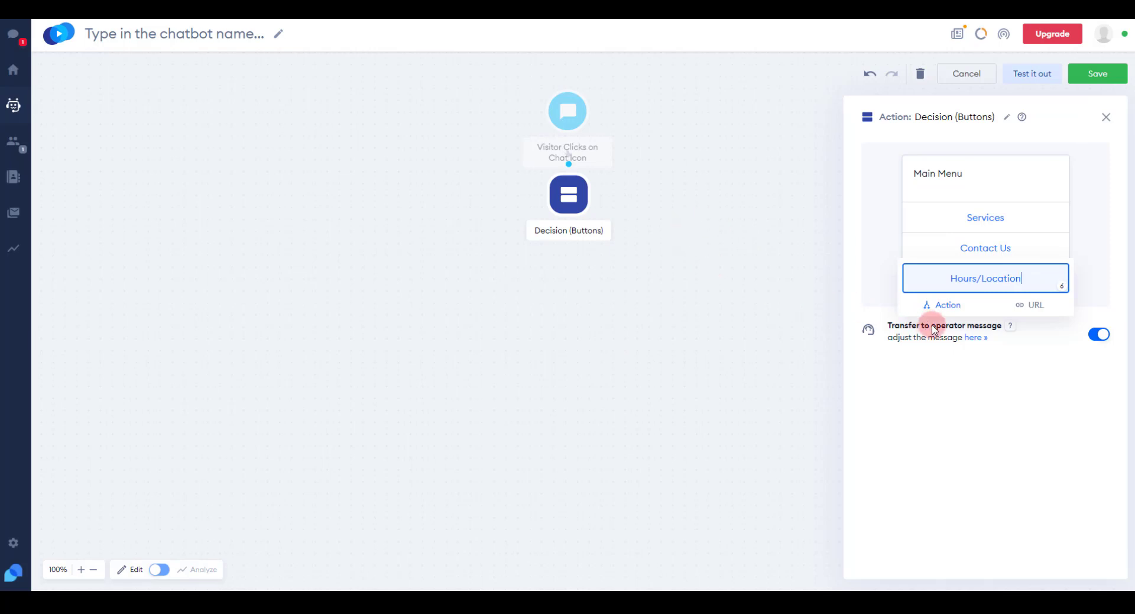
{"action": "left_click", "coordinate": [975, 340]}
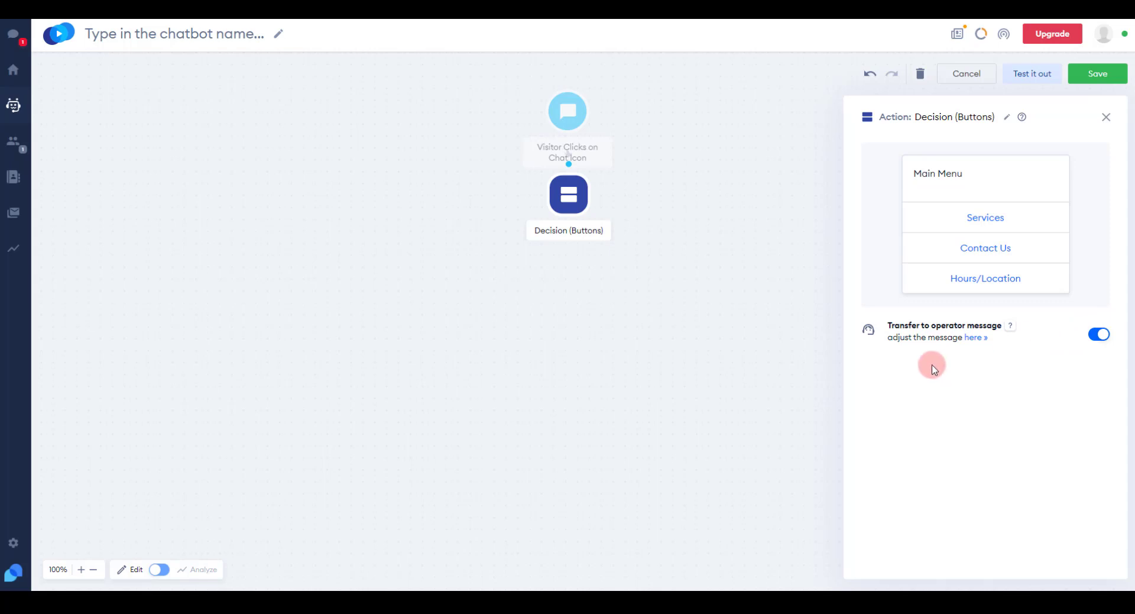
Review the transfer to operator message without changing it, and close the Main Menu decision's settings.
{"action": "left_click", "coordinate": [976, 339]}
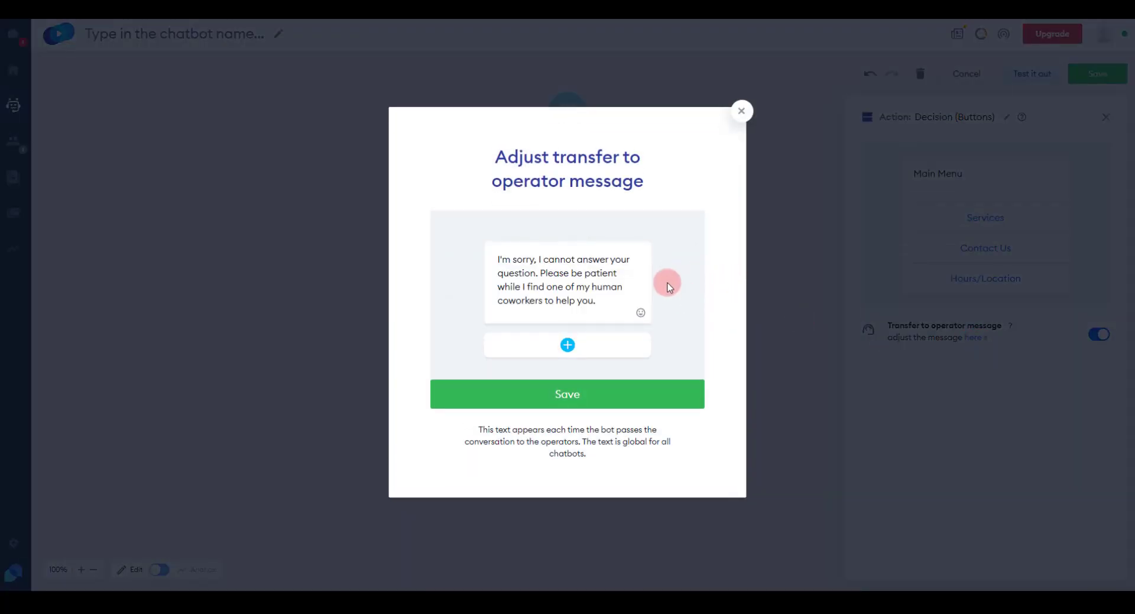
{"action": "left_click", "coordinate": [742, 110]}
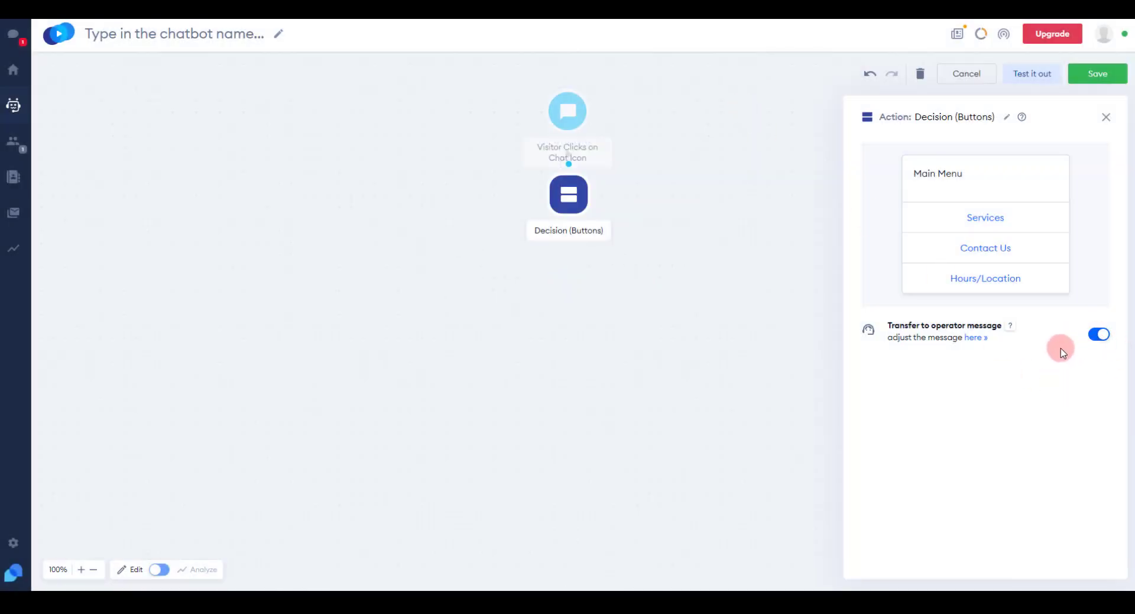
{"action": "left_click", "coordinate": [1106, 118]}
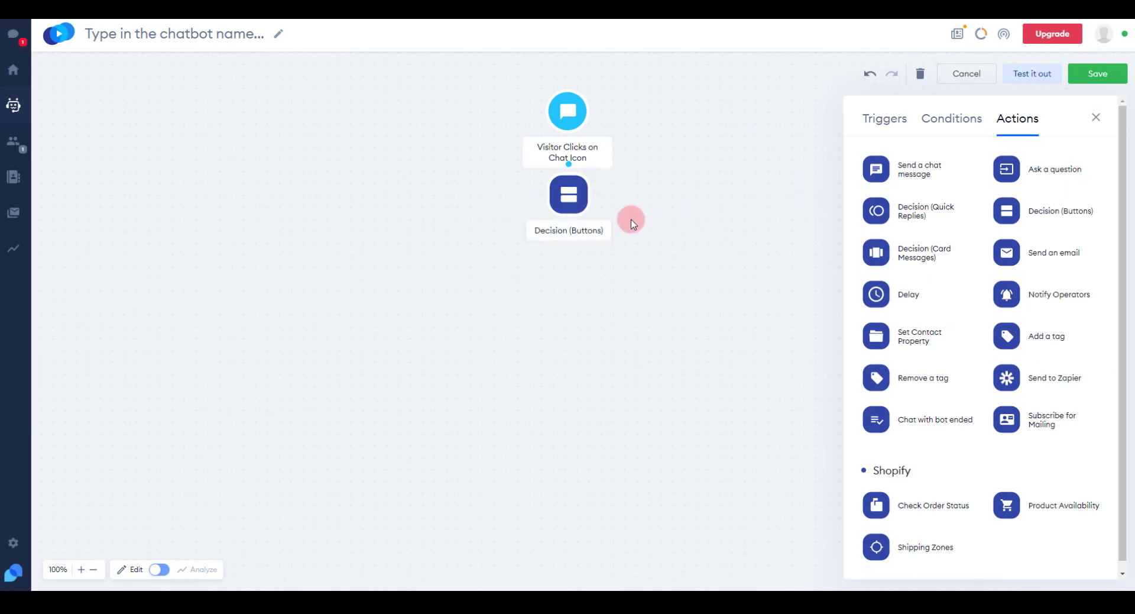
Place one Decision (Card Messages) action and two Decision (Buttons) actions below the Main Menu decision.
{"action": "mouse_move", "coordinate": [590, 222]}
{"action": "left_click_drag", "start_coordinate": [877, 252], "coordinate": [443, 267]}
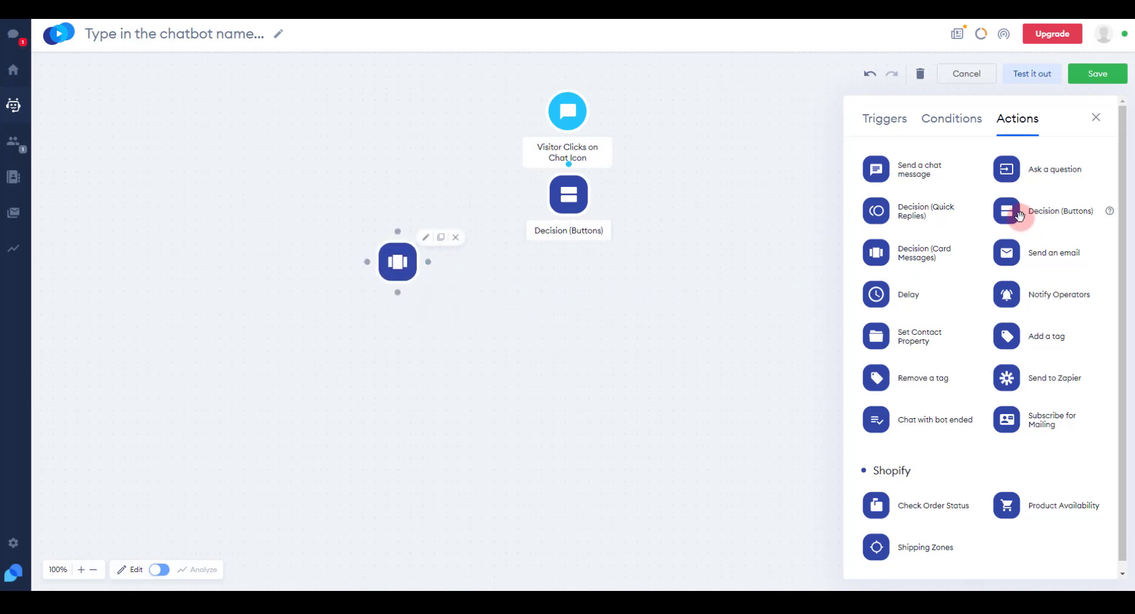
{"action": "left_click_drag", "start_coordinate": [1017, 210], "coordinate": [558, 299]}
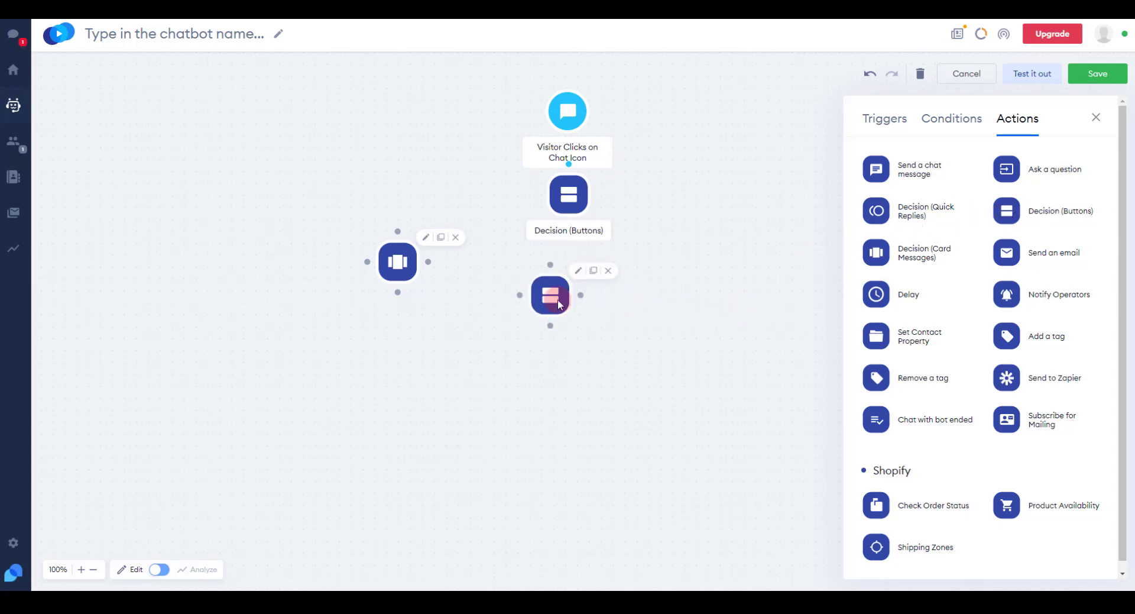
{"action": "left_click", "coordinate": [1015, 216]}
{"action": "left_click_drag", "start_coordinate": [1015, 216], "coordinate": [697, 282]}
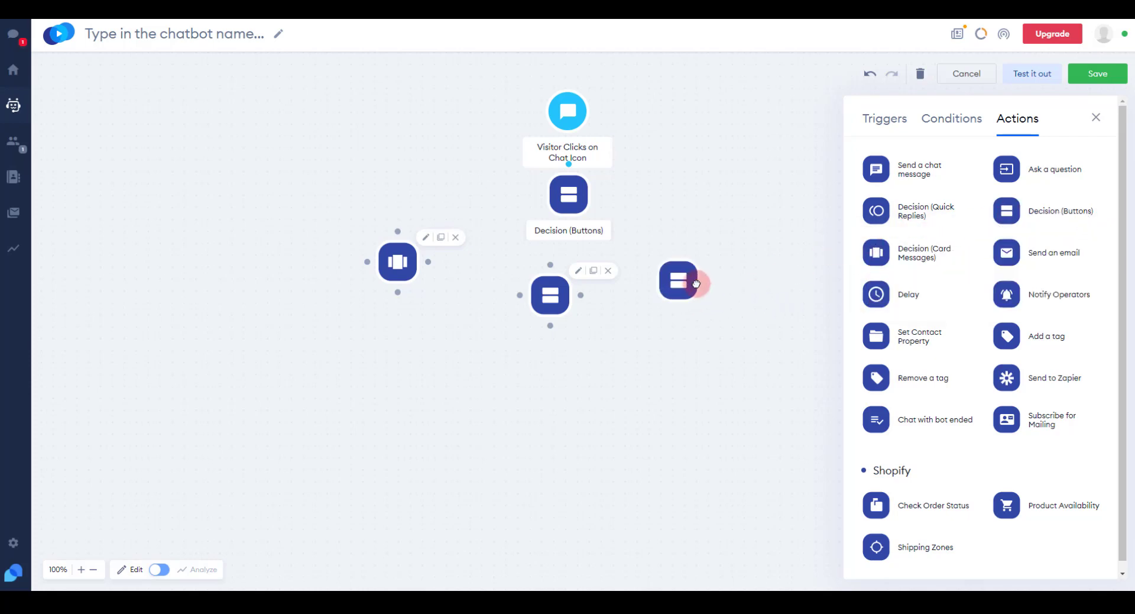
Connect the Main Menu decision's Services option to the card messages action, and Contact Us and Hours/Location to the middle and outer buttons actions.
{"action": "left_click", "coordinate": [566, 194]}
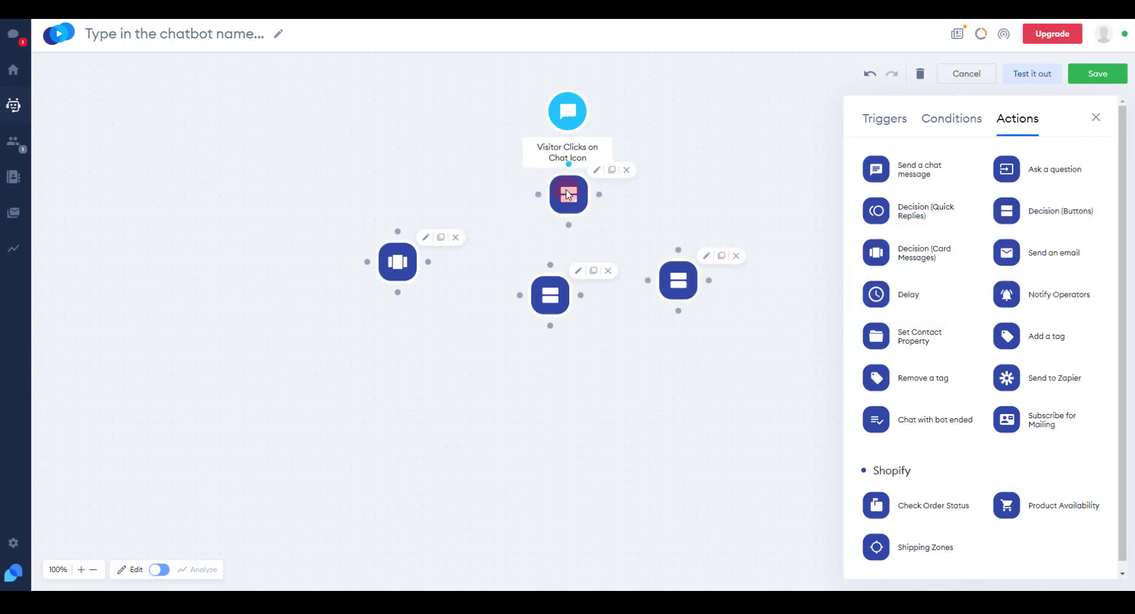
{"action": "left_click_drag", "start_coordinate": [566, 198], "coordinate": [401, 226]}
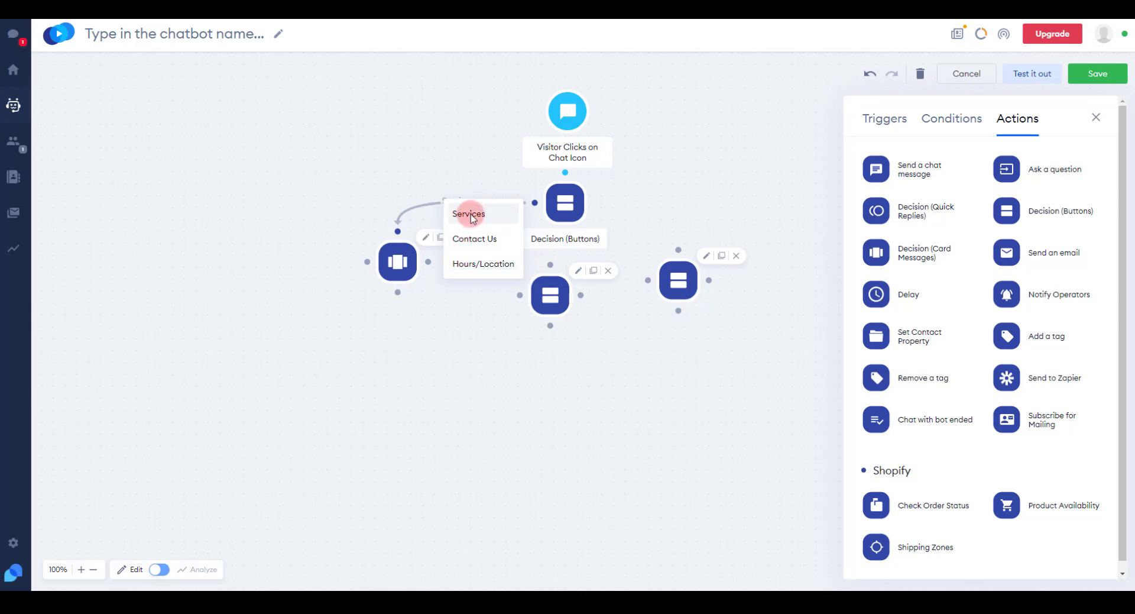
{"action": "left_click", "coordinate": [472, 216]}
{"action": "left_click_drag", "start_coordinate": [565, 232], "coordinate": [551, 263]}
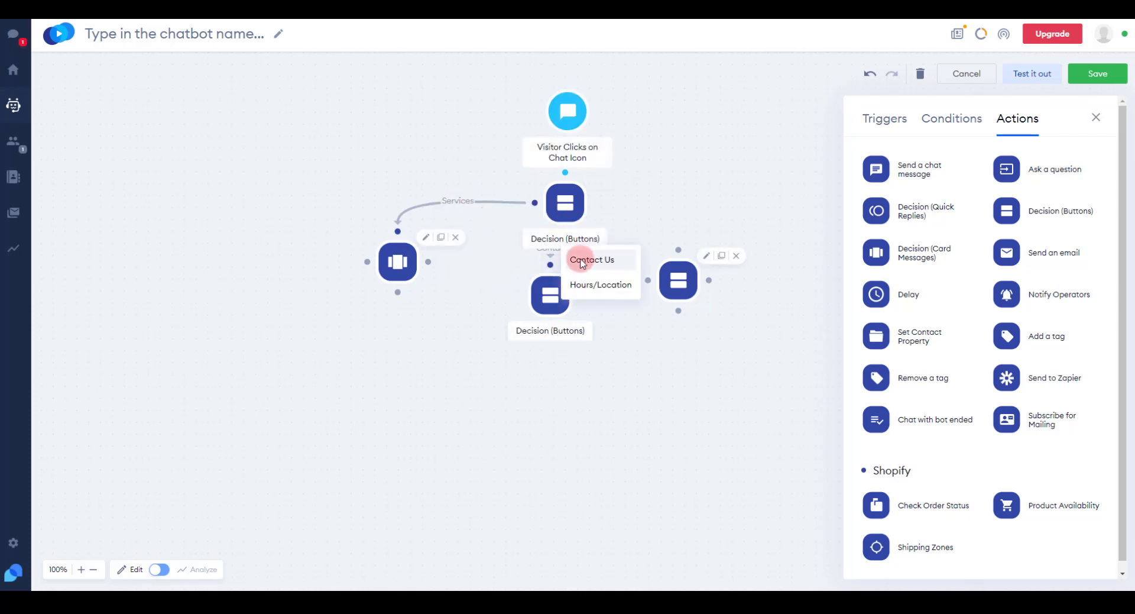
{"action": "left_click", "coordinate": [582, 260]}
{"action": "left_click_drag", "start_coordinate": [598, 208], "coordinate": [682, 251]}
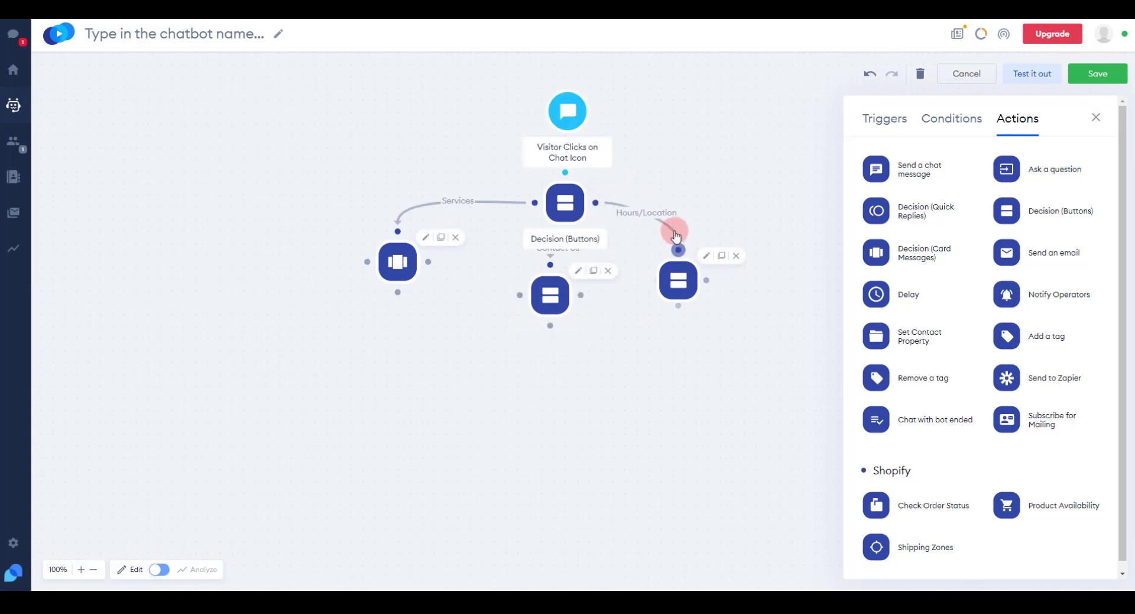
Add another card to the Services card messages action, and give the first card the title "Service 1" and message "Service 1 info".
{"action": "left_click", "coordinate": [426, 238]}
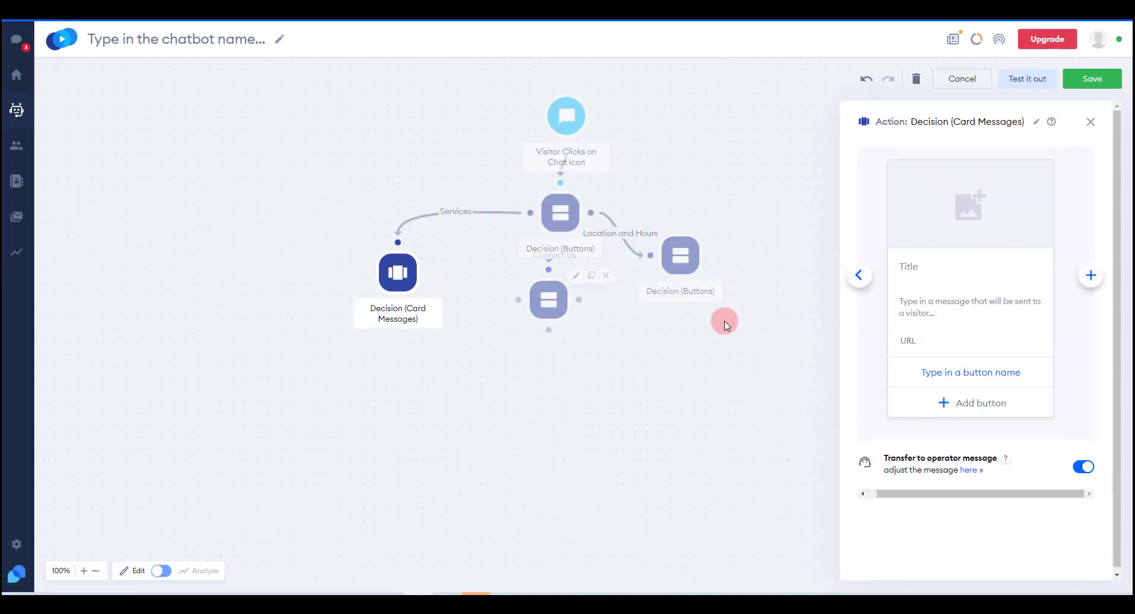
{"action": "left_click", "coordinate": [1004, 266]}
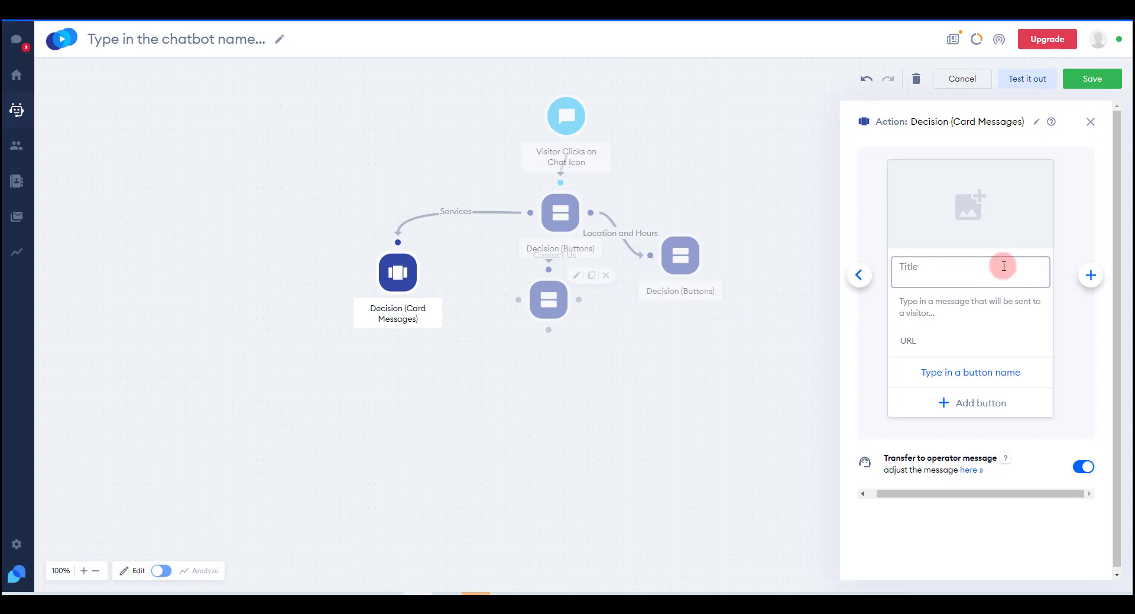
{"action": "left_click", "coordinate": [1092, 277]}
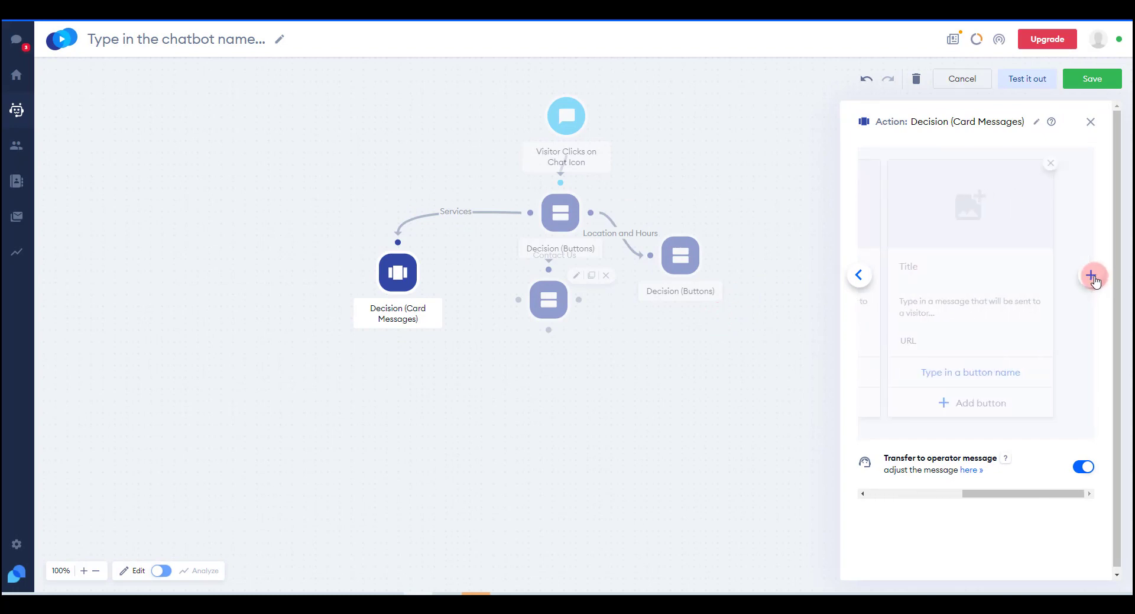
{"action": "left_click", "coordinate": [960, 265]}
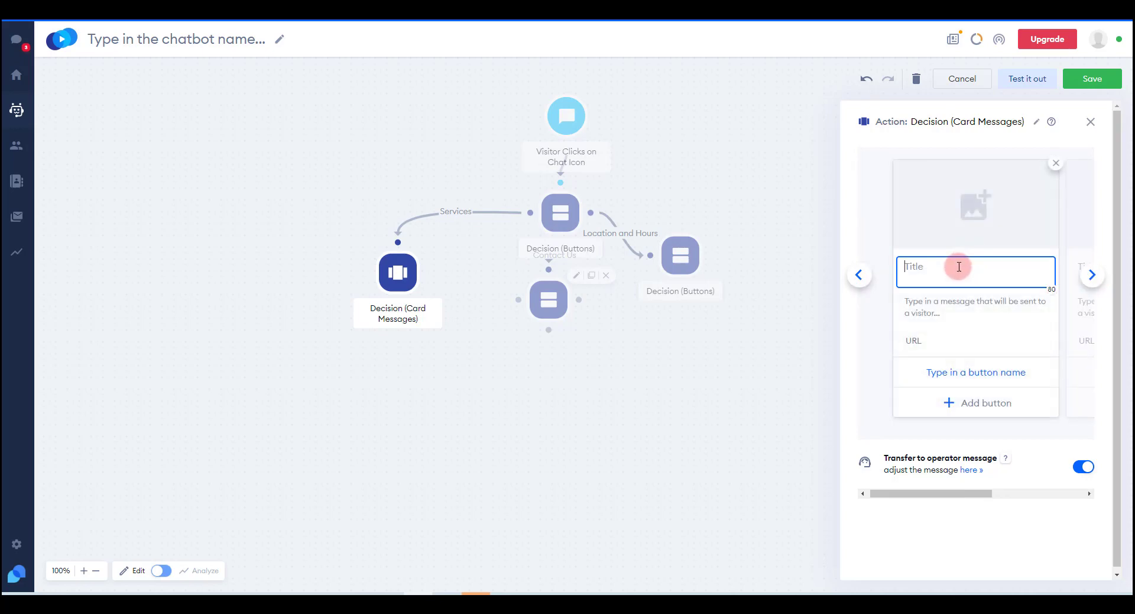
{"action": "type", "text": "Service 1"}
{"action": "key", "text": "Tab"}
{"action": "type", "text": "Servic"}
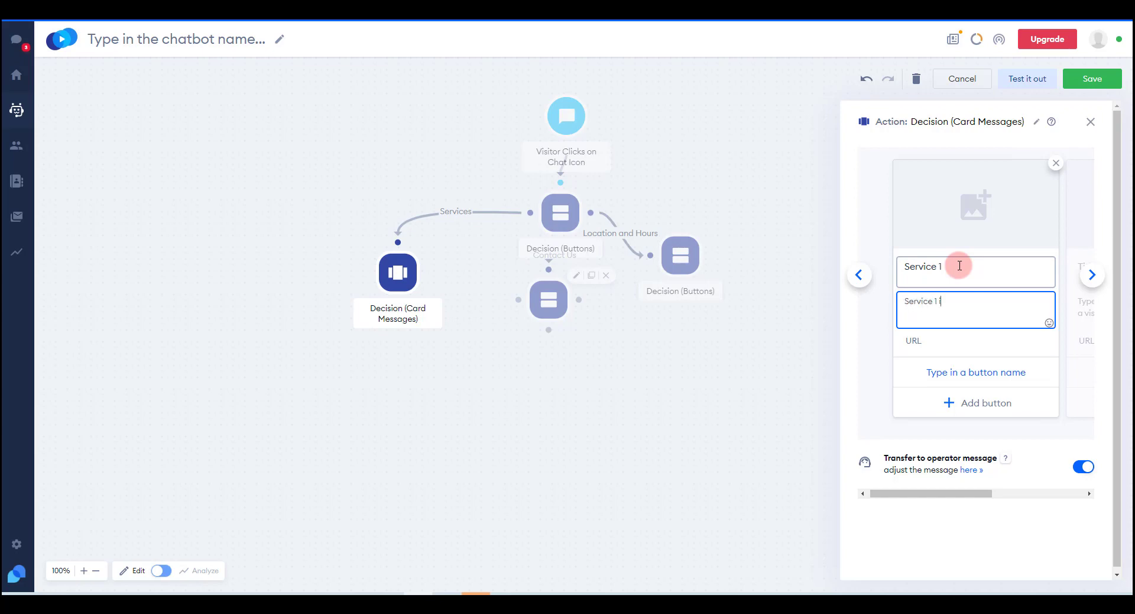
{"action": "key", "text": "Tab"}
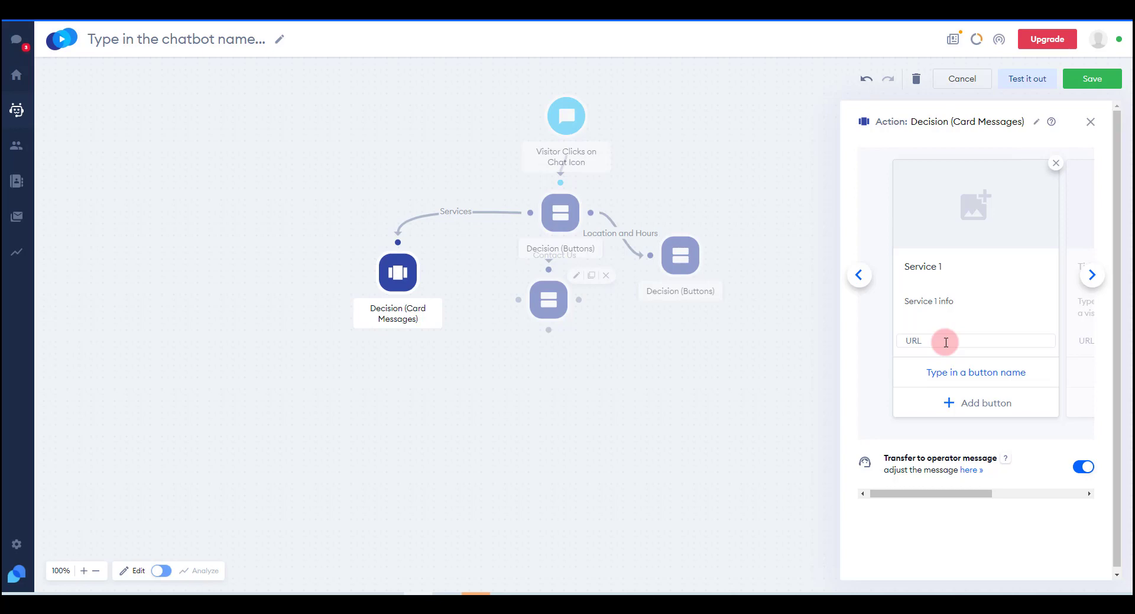
Add the buttons "More Info" and "Pricing" to the Service 1 card.
{"action": "left_click", "coordinate": [971, 371]}
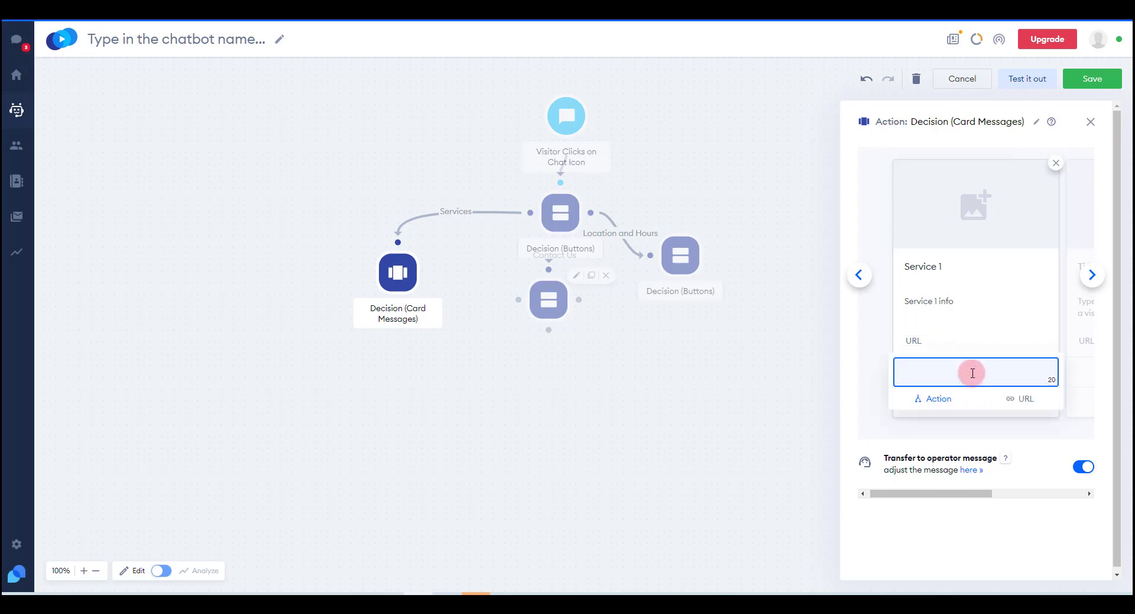
{"action": "type", "text": "More Info"}
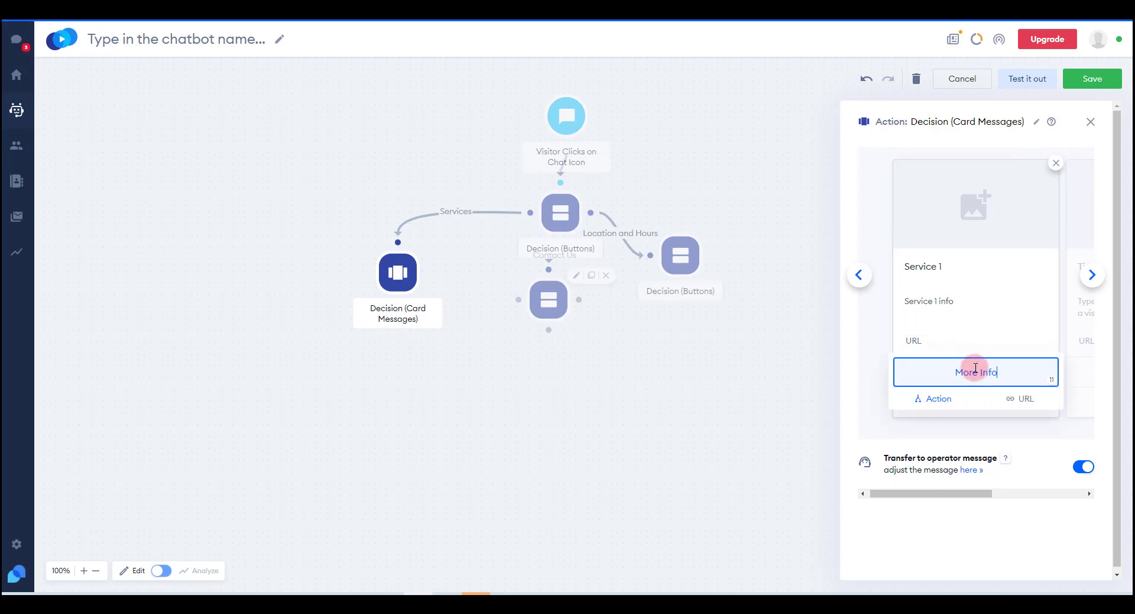
{"action": "key", "text": "Return"}
{"action": "left_click", "coordinate": [979, 397]}
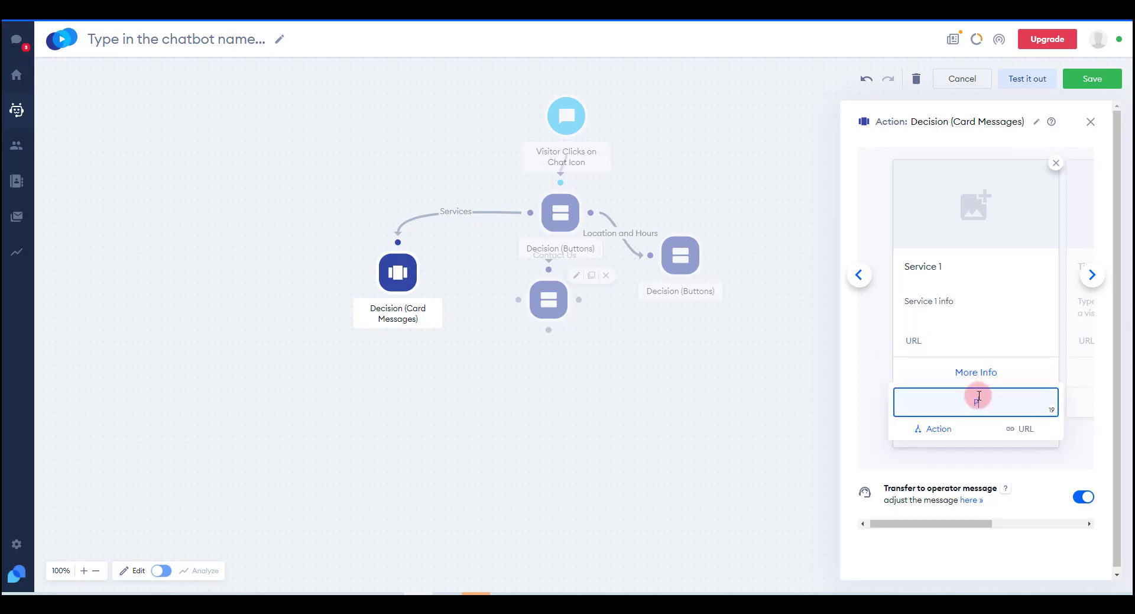
{"action": "type", "text": "Pricing"}
{"action": "key", "text": "Return"}
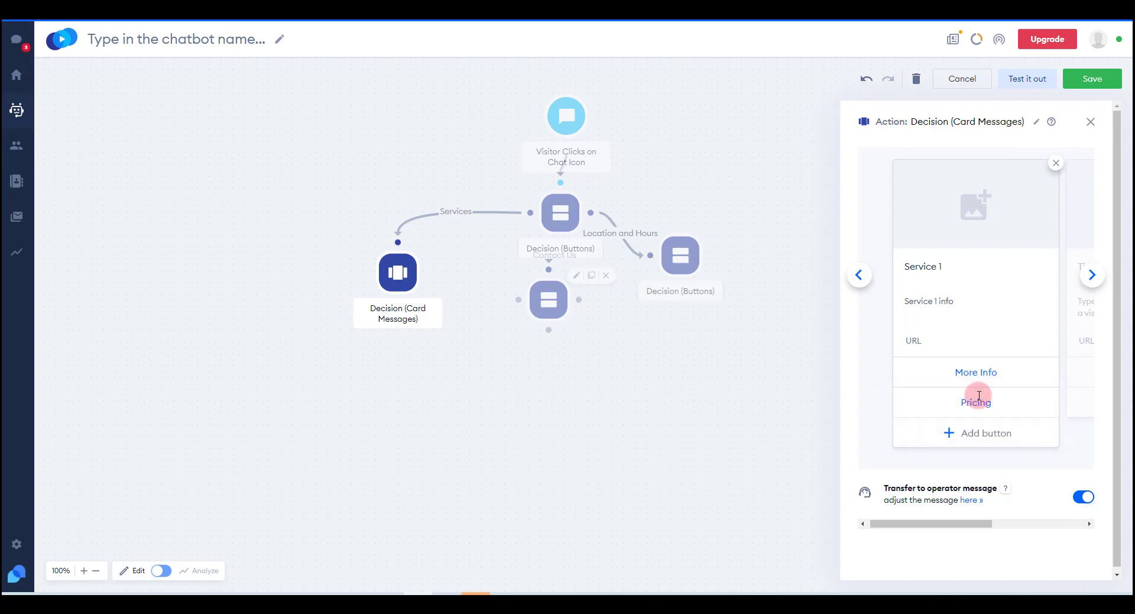
Add a third button named "Purchase Now" to the Service 1 card.
{"action": "left_click", "coordinate": [1007, 432]}
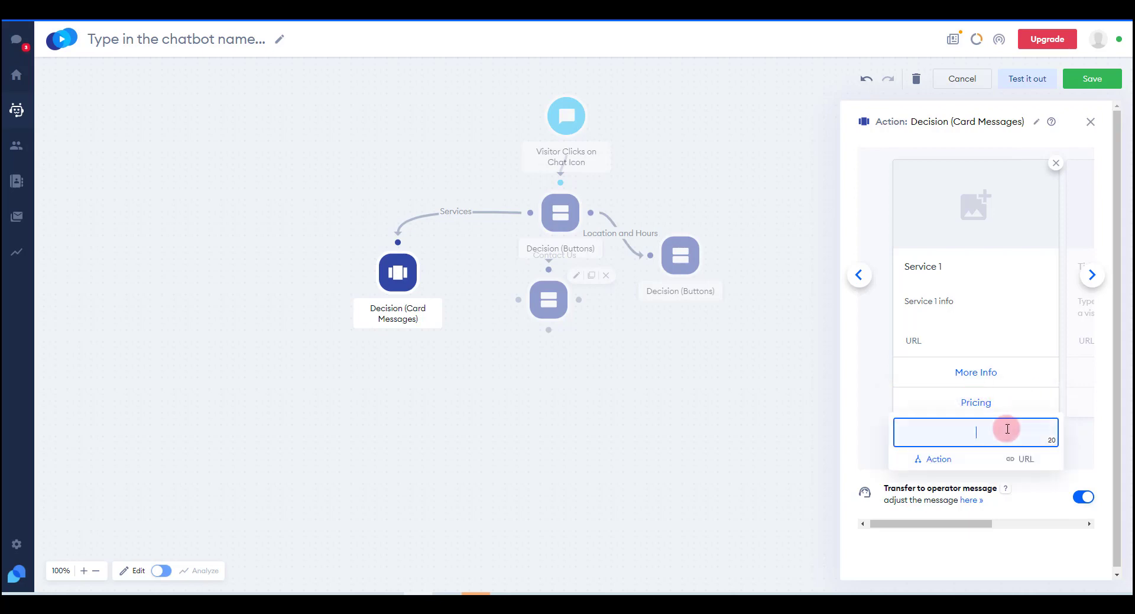
{"action": "type", "text": "Purchase Now"}
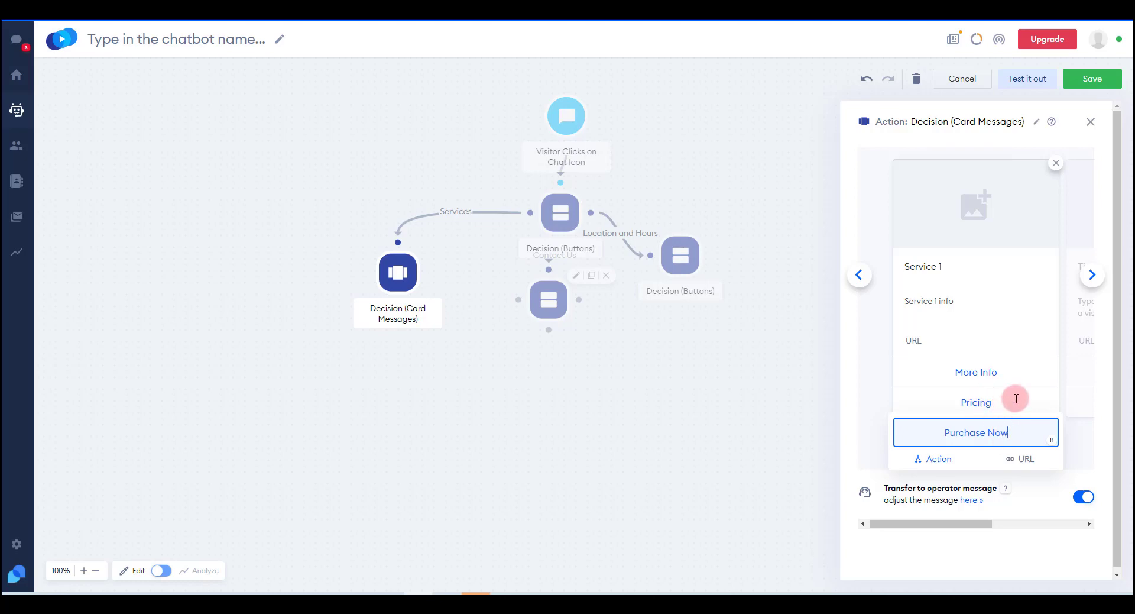
{"action": "left_click", "coordinate": [1092, 274]}
Fill in the second card with the title "Service 2" and the description "Service 2".
{"action": "left_click", "coordinate": [910, 263]}
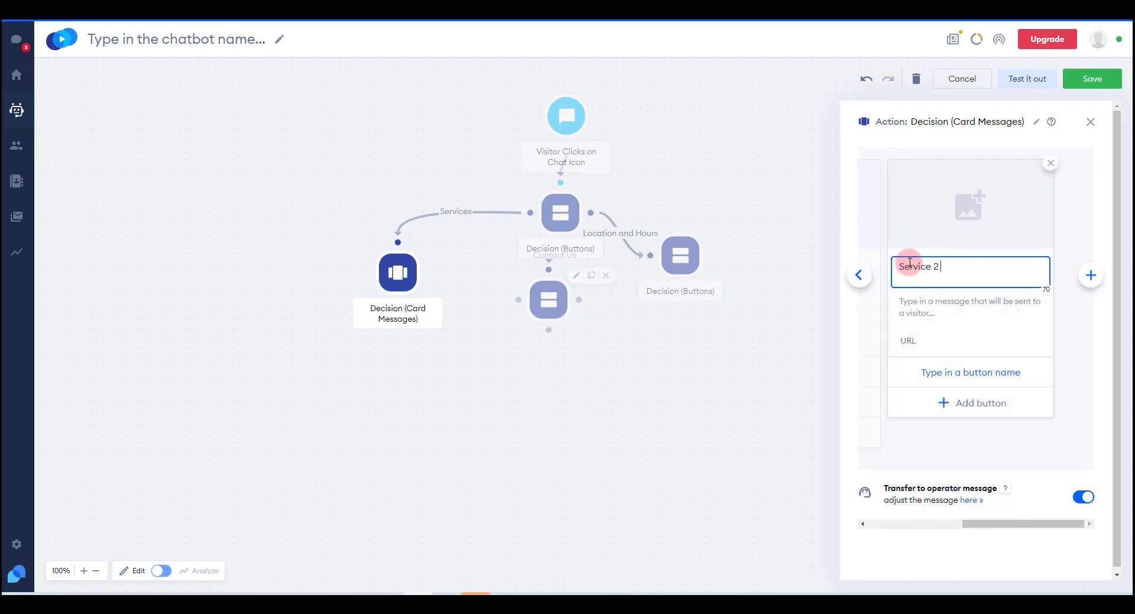
{"action": "key", "text": "Tab"}
{"action": "type", "text": "Service 2"}
{"action": "key", "text": "Tab"}
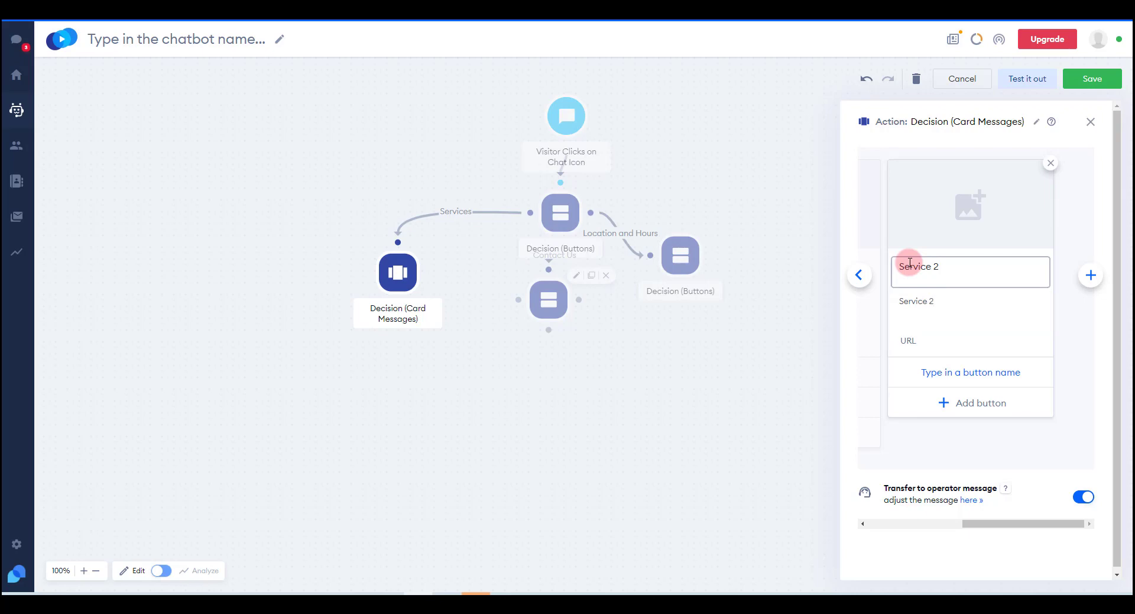
Give the Service 2 card three buttons named "More Info", "Pricing" and "Purchase Now".
{"action": "left_click", "coordinate": [982, 374]}
{"action": "type", "text": "Mo"}
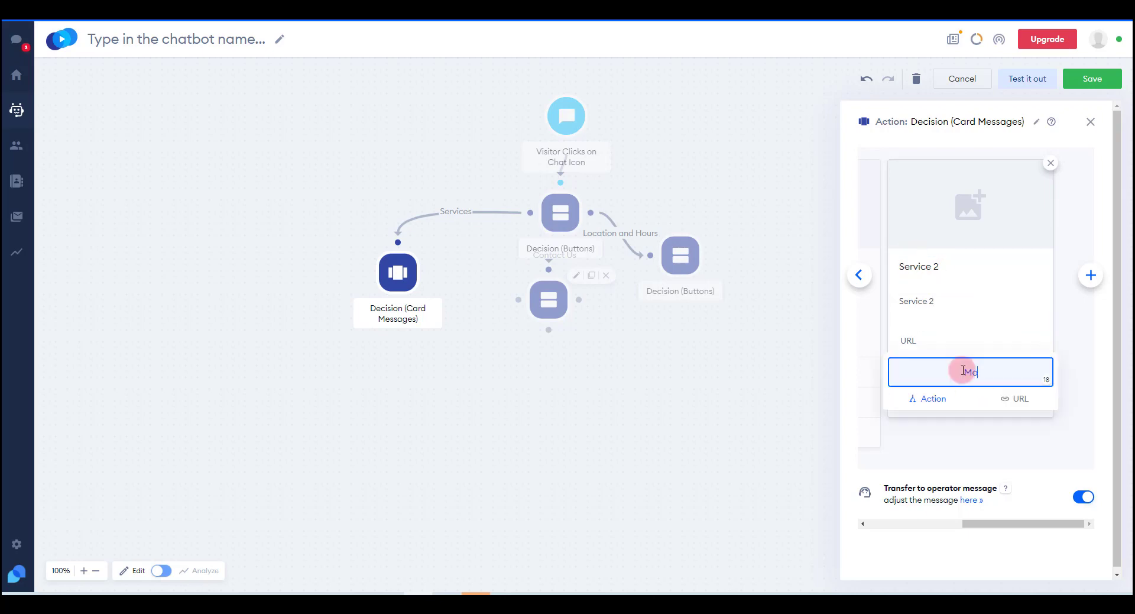
{"action": "type", "text": "re Info"}
{"action": "key", "text": "Return"}
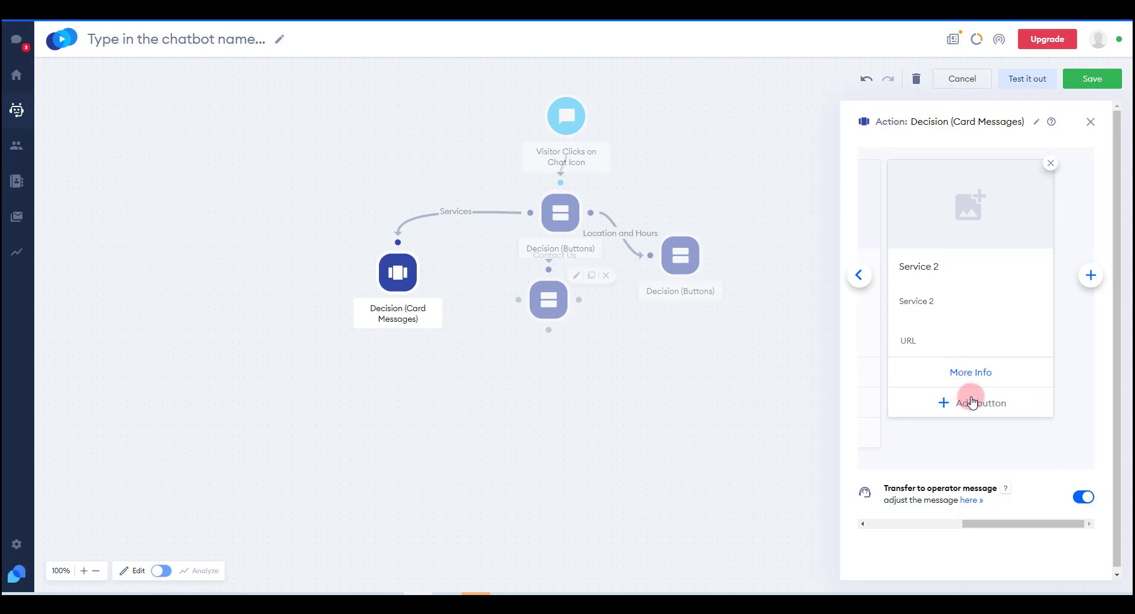
{"action": "left_click", "coordinate": [965, 391]}
{"action": "type", "text": "Pricing"}
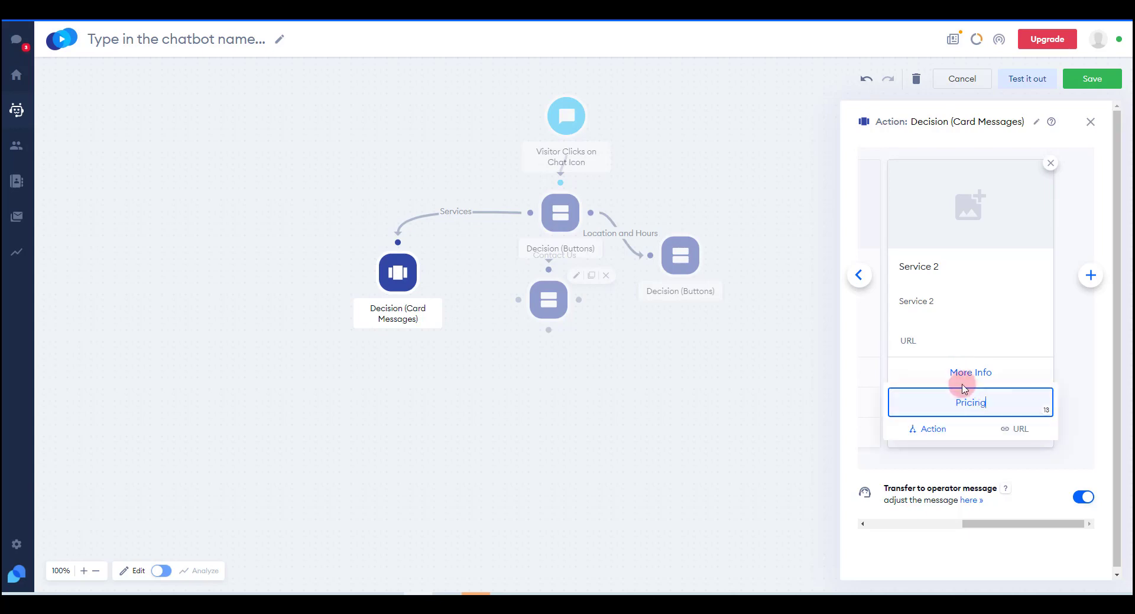
{"action": "key", "text": "Return"}
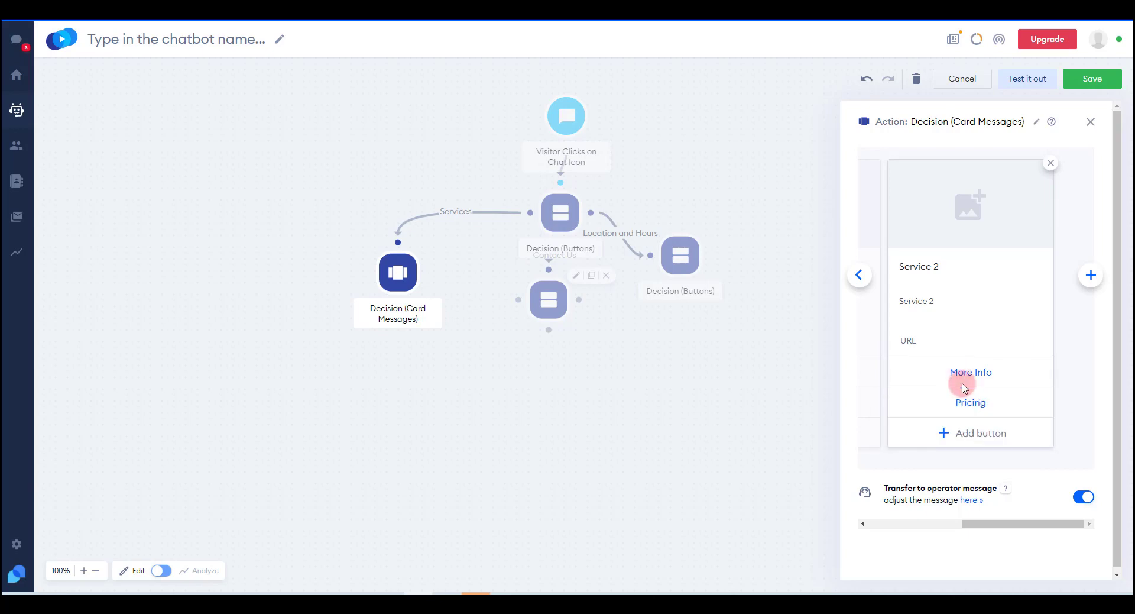
{"action": "left_click", "coordinate": [962, 430]}
{"action": "type", "text": "Purchase Now"}
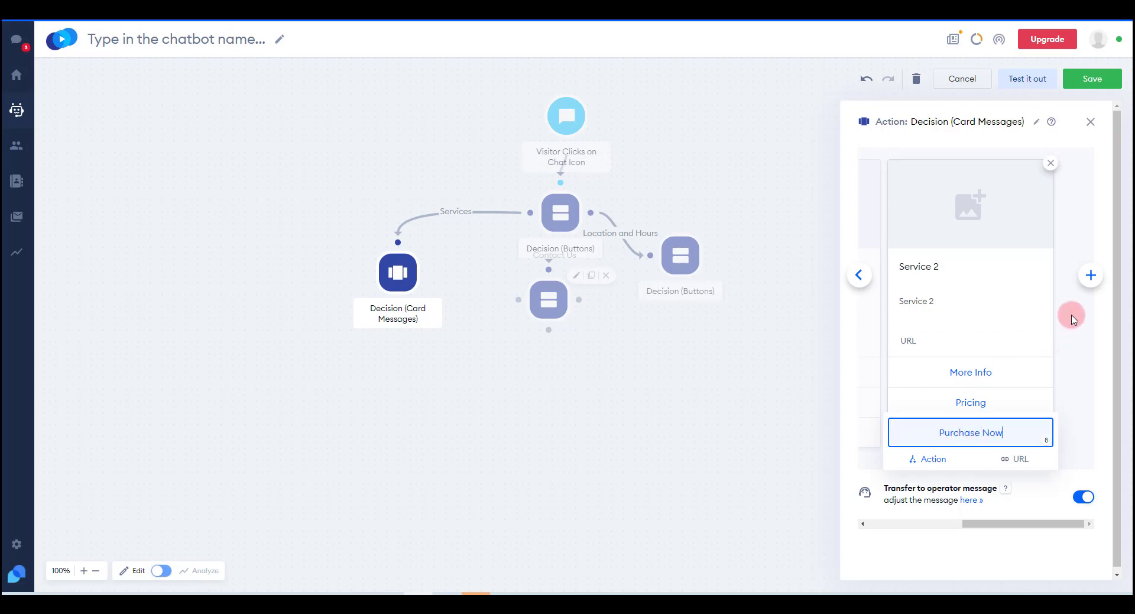
Add a third card with the title "Service 3" and the description "Service 3".
{"action": "left_click", "coordinate": [1091, 275]}
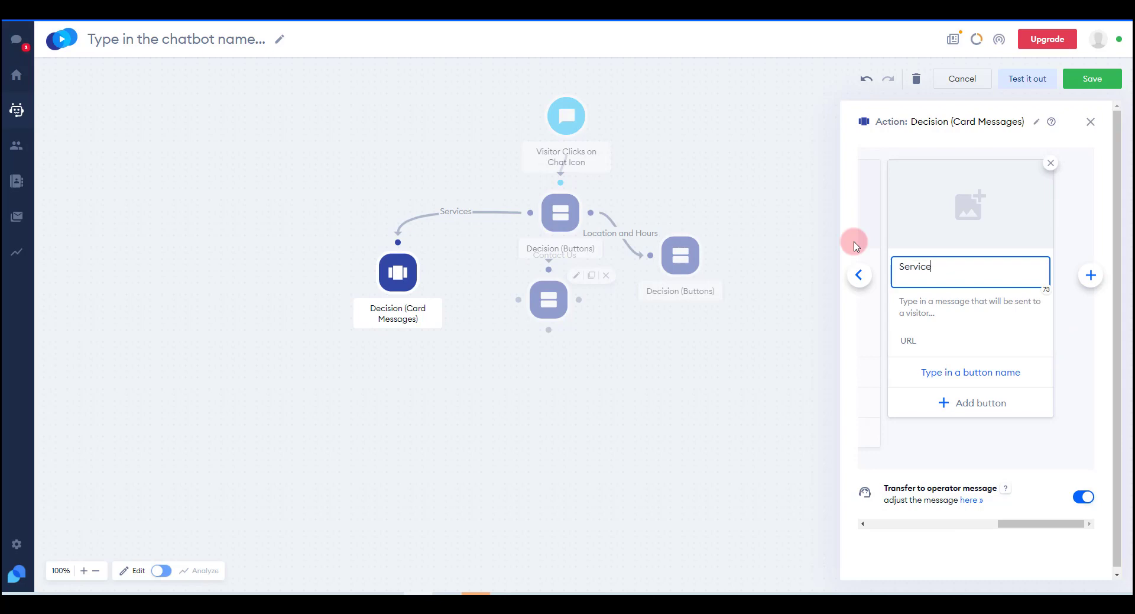
{"action": "type", "text": "Service 3"}
{"action": "key", "text": "Return"}
{"action": "type", "text": "Servi"}
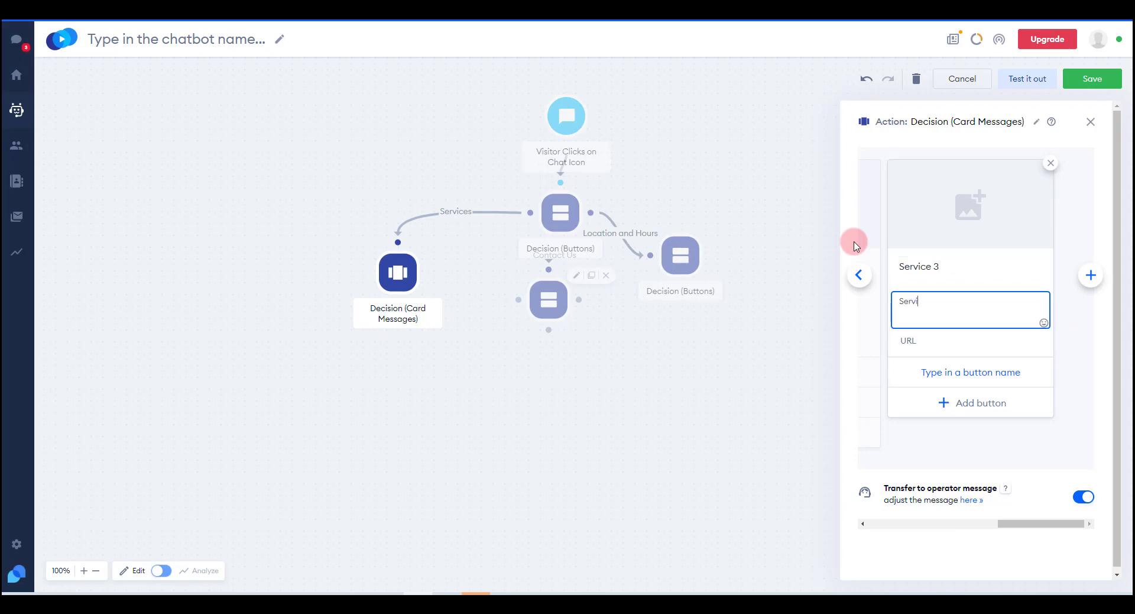
{"action": "left_click", "coordinate": [854, 246]}
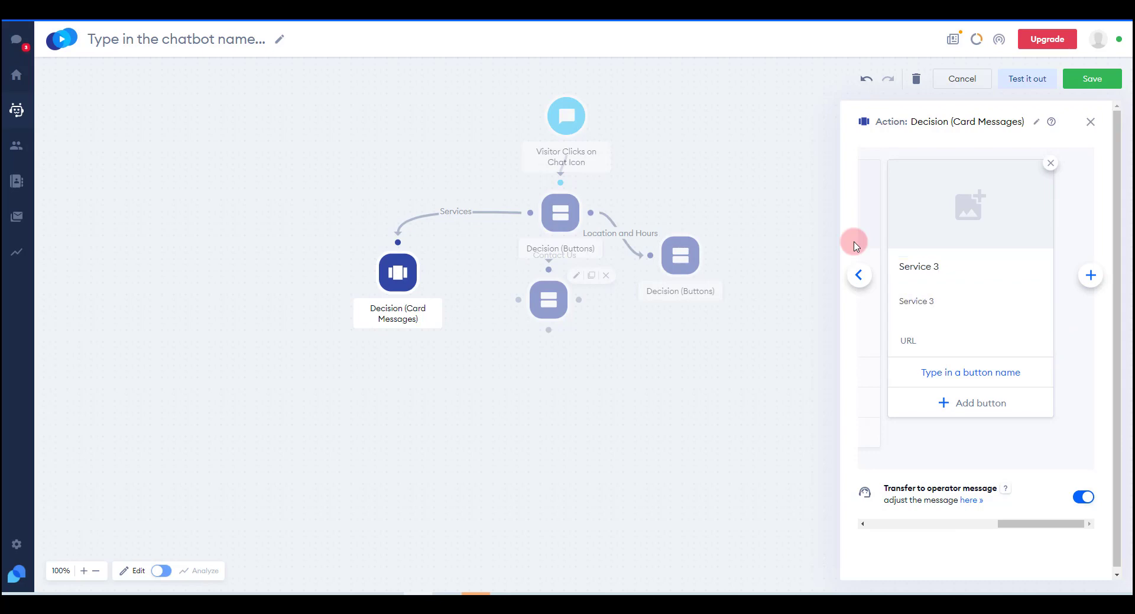
Give the Service 3 card three buttons named "More Info", "Pricing" and "Purchase Now".
{"action": "left_click", "coordinate": [978, 372]}
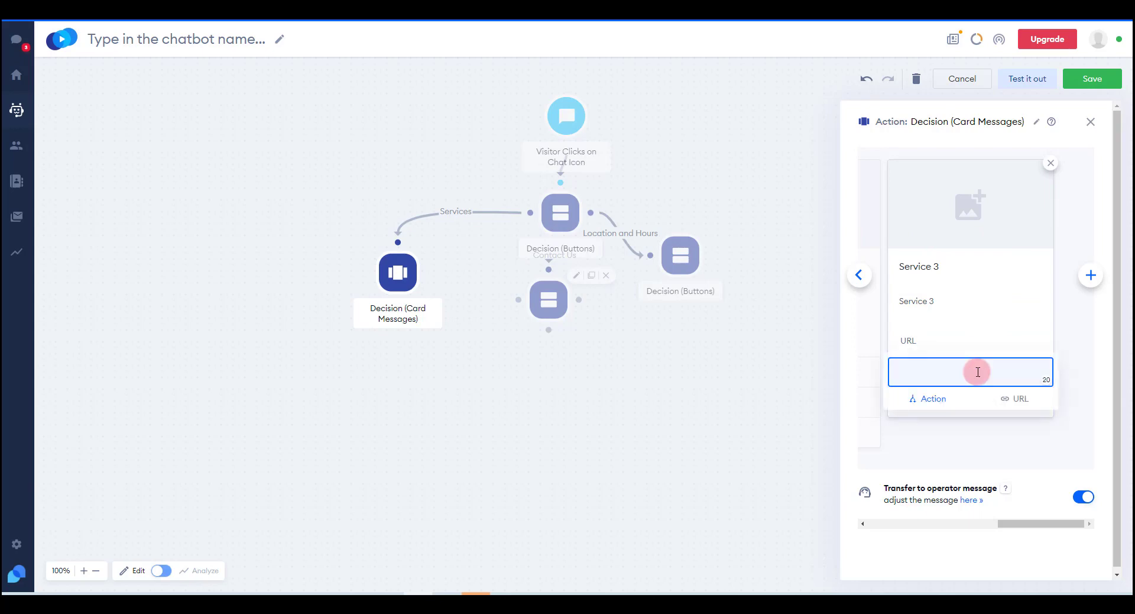
{"action": "type", "text": "More Info"}
{"action": "key", "text": "Return"}
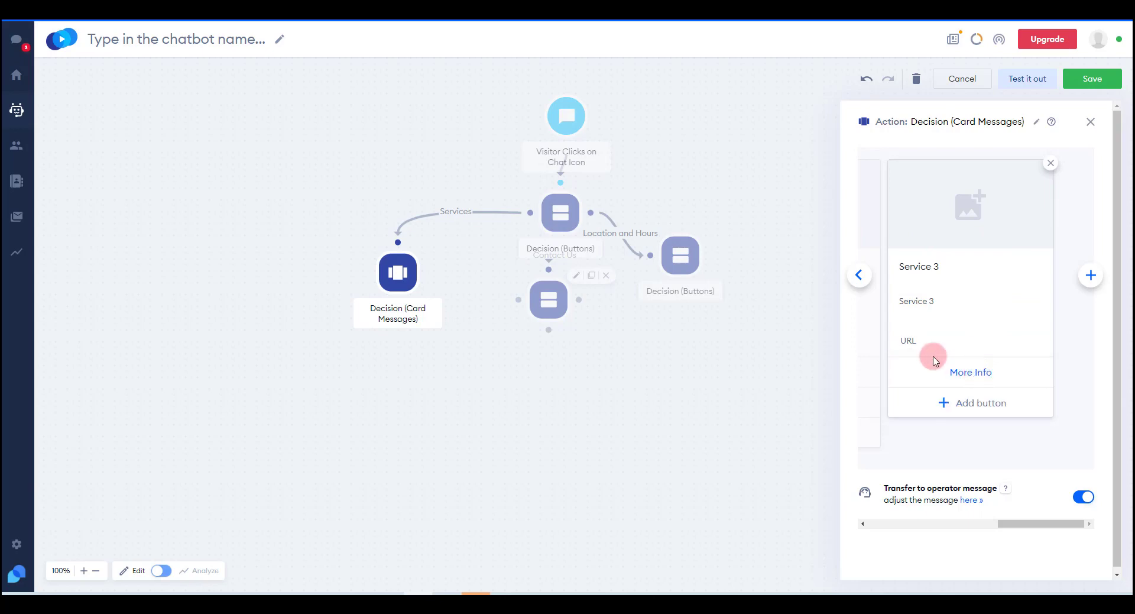
{"action": "left_click", "coordinate": [975, 399]}
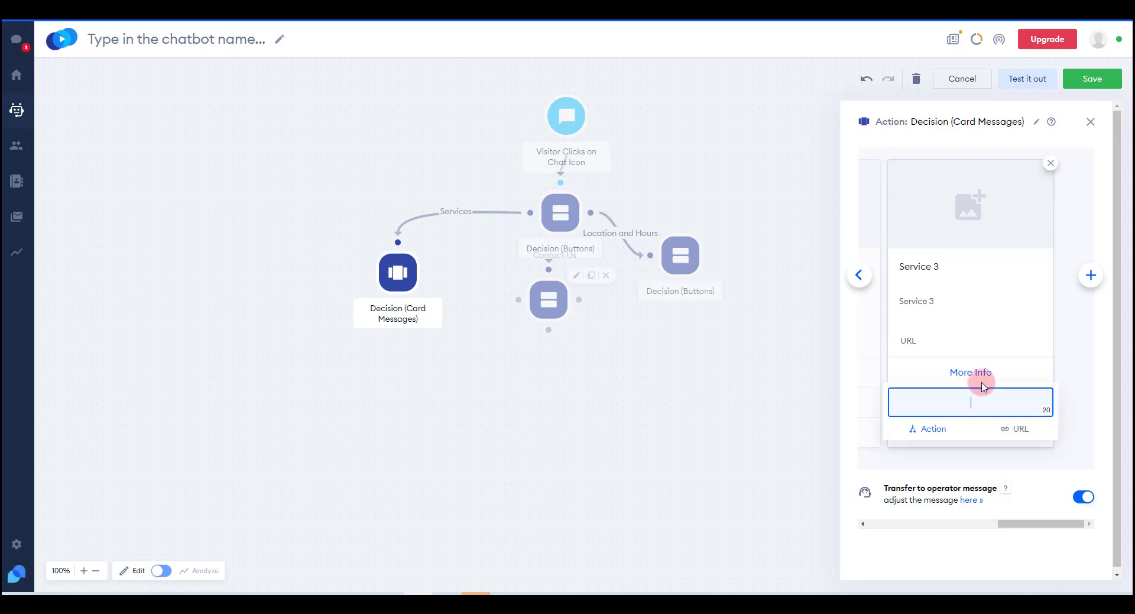
{"action": "type", "text": "Pricing"}
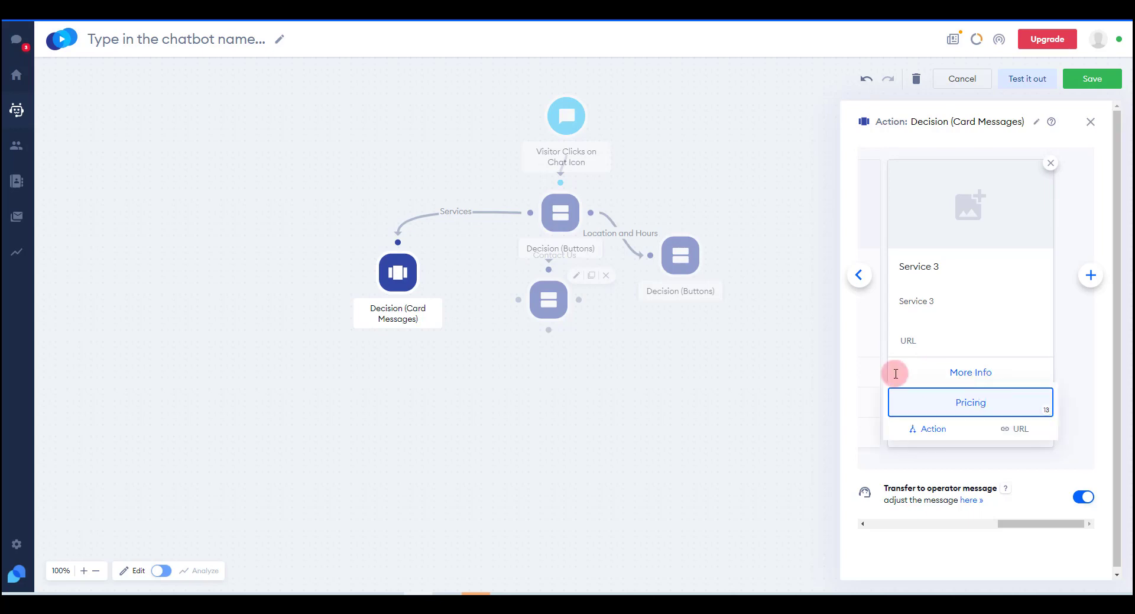
{"action": "key", "text": "Return"}
{"action": "left_click", "coordinate": [981, 427]}
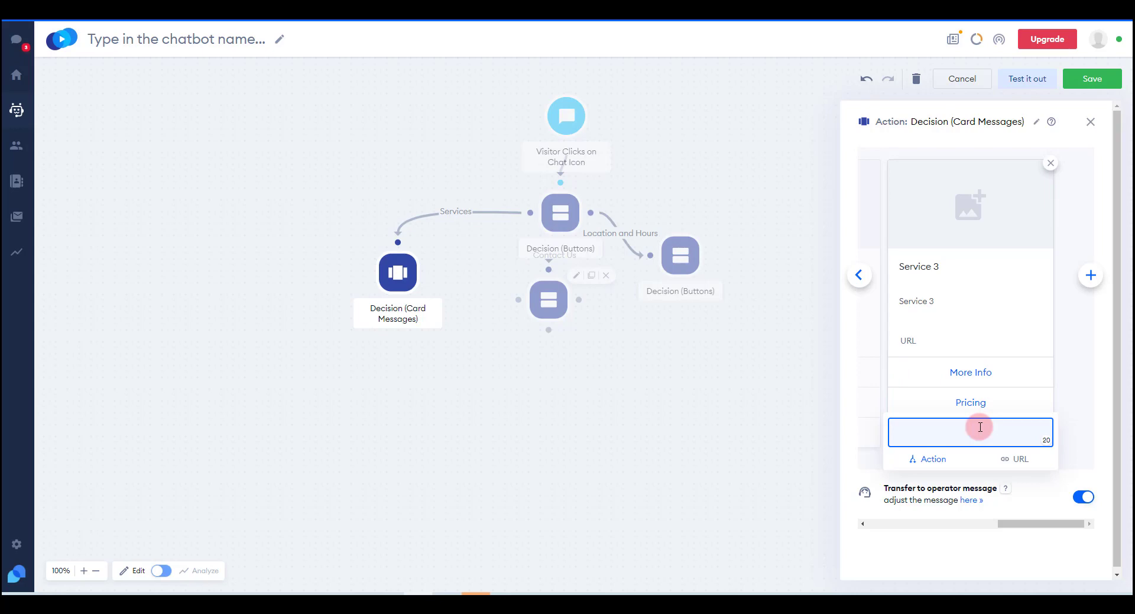
{"action": "type", "text": "Purchase Now"}
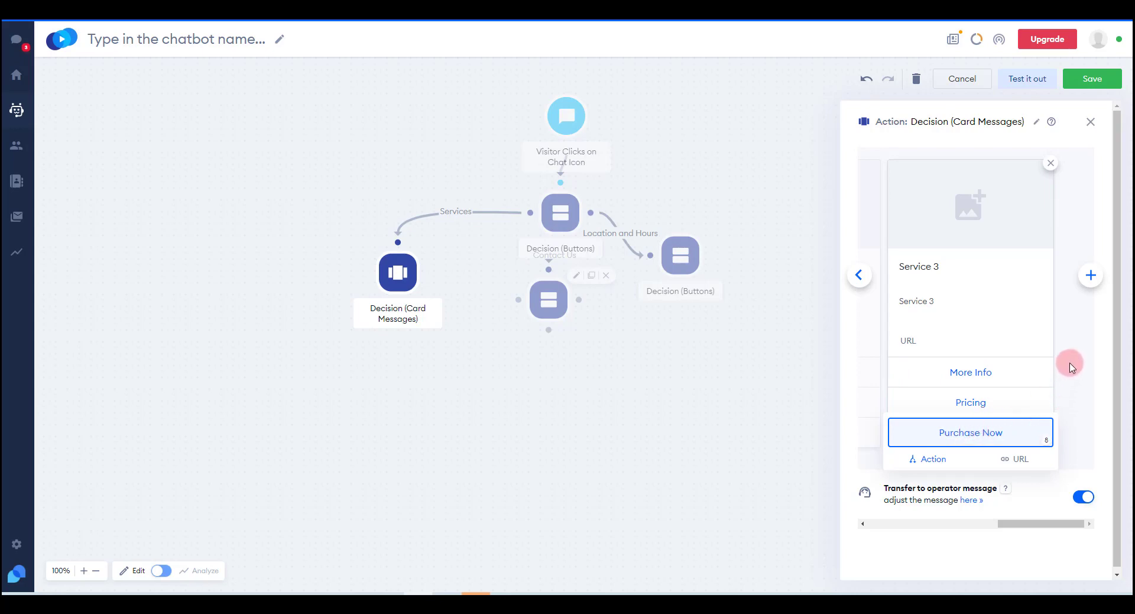
{"action": "key", "text": "Return"}
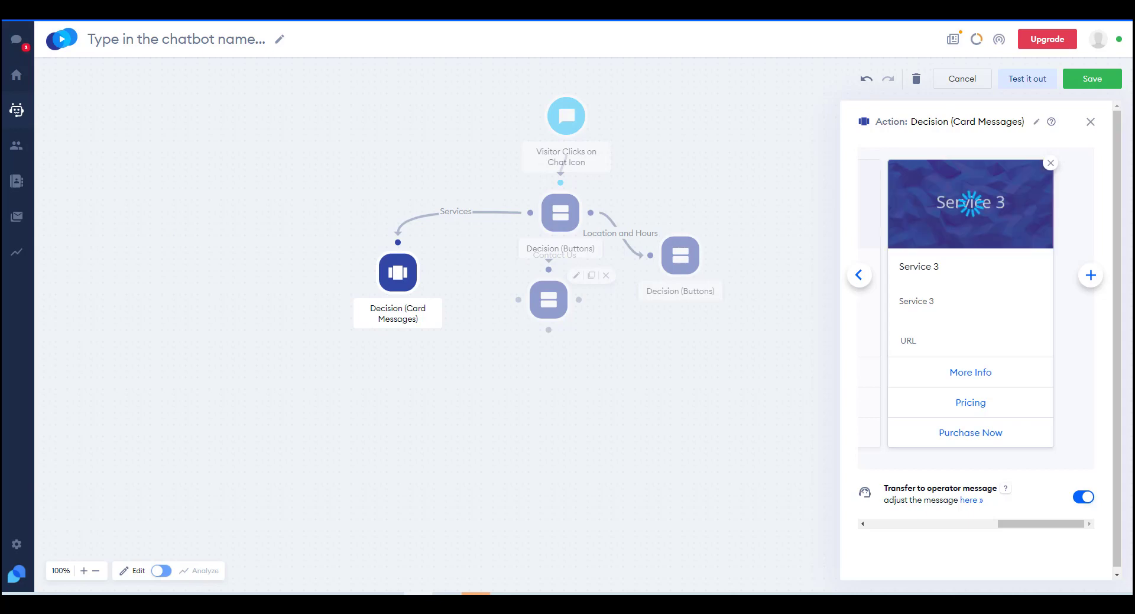
Add the matching header images to the Service 2 and Service 1 cards and close the card messages settings after checking all cards.
{"action": "left_click", "coordinate": [861, 278]}
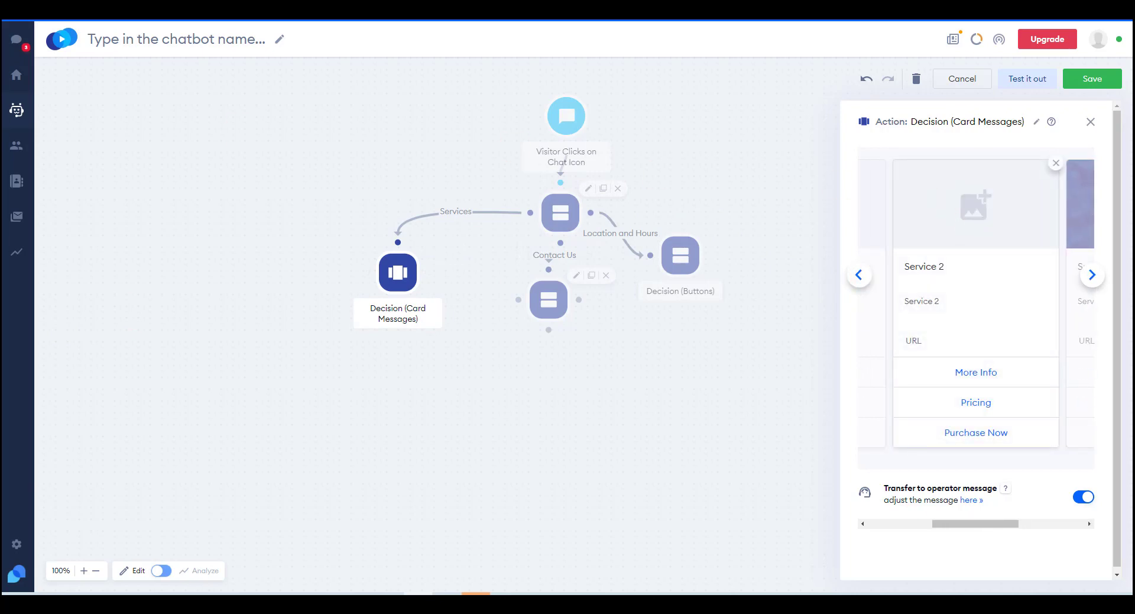
{"action": "left_click", "coordinate": [861, 277]}
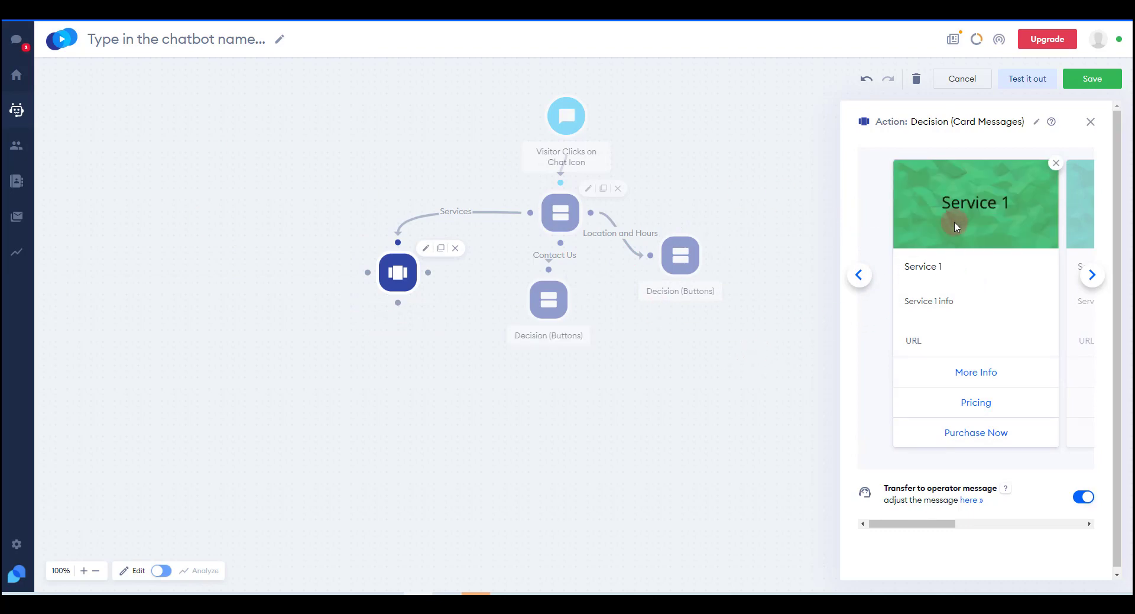
{"action": "left_click", "coordinate": [1093, 275]}
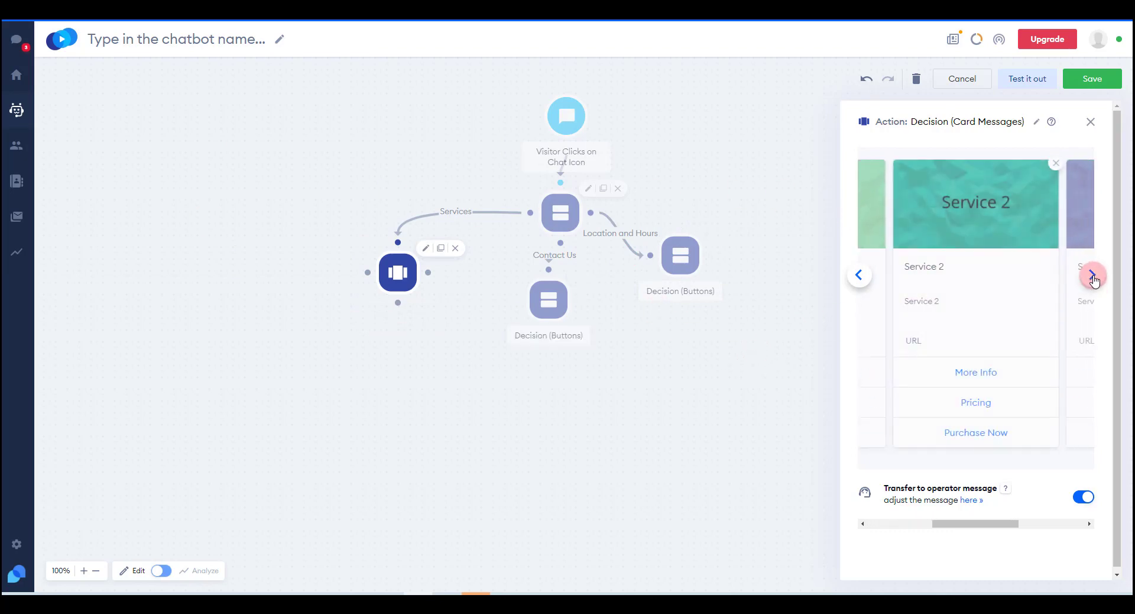
{"action": "left_click", "coordinate": [1093, 275]}
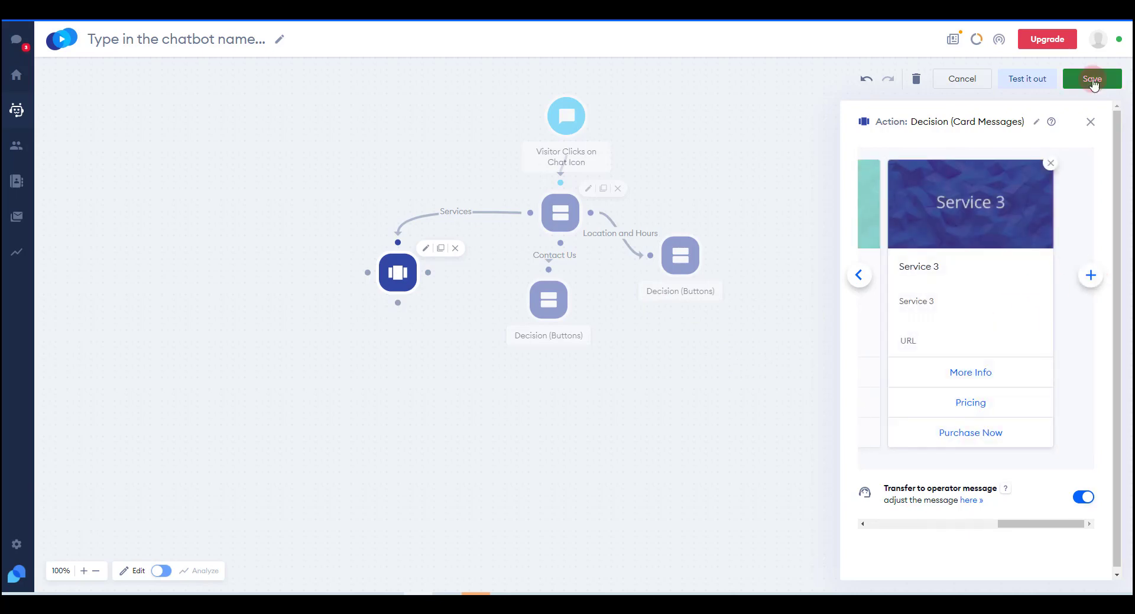
{"action": "left_click", "coordinate": [1093, 126]}
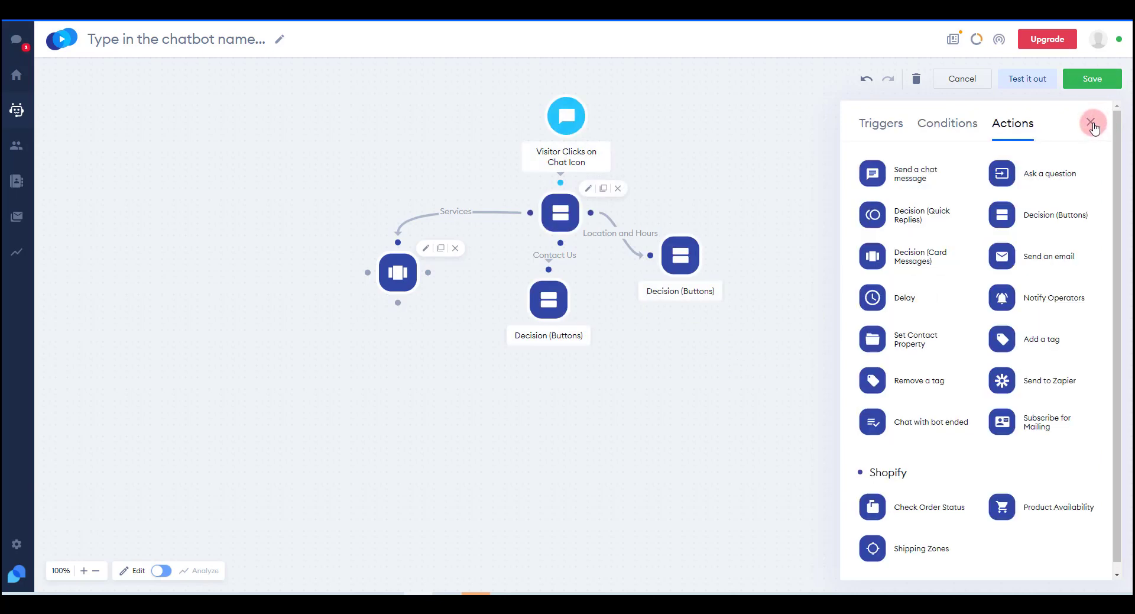
Open the decision node under the Contact Us branch for editing and set its message to "Contact Us".
{"action": "left_click", "coordinate": [394, 303]}
{"action": "left_click", "coordinate": [534, 307]}
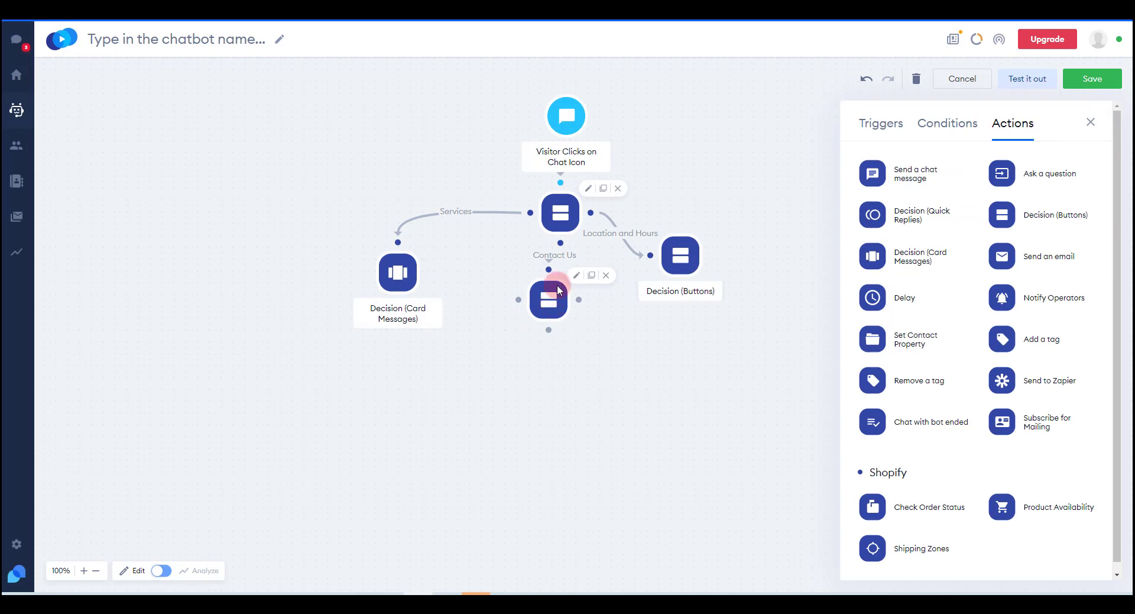
{"action": "left_click", "coordinate": [577, 277]}
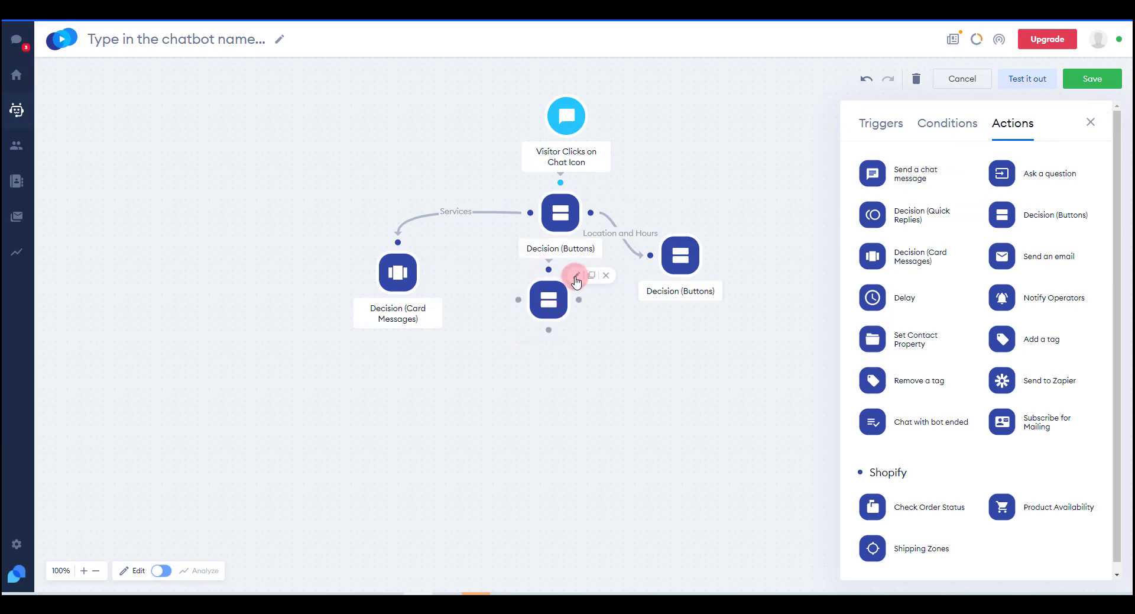
{"action": "left_click", "coordinate": [921, 182]}
{"action": "type", "text": "Con"}
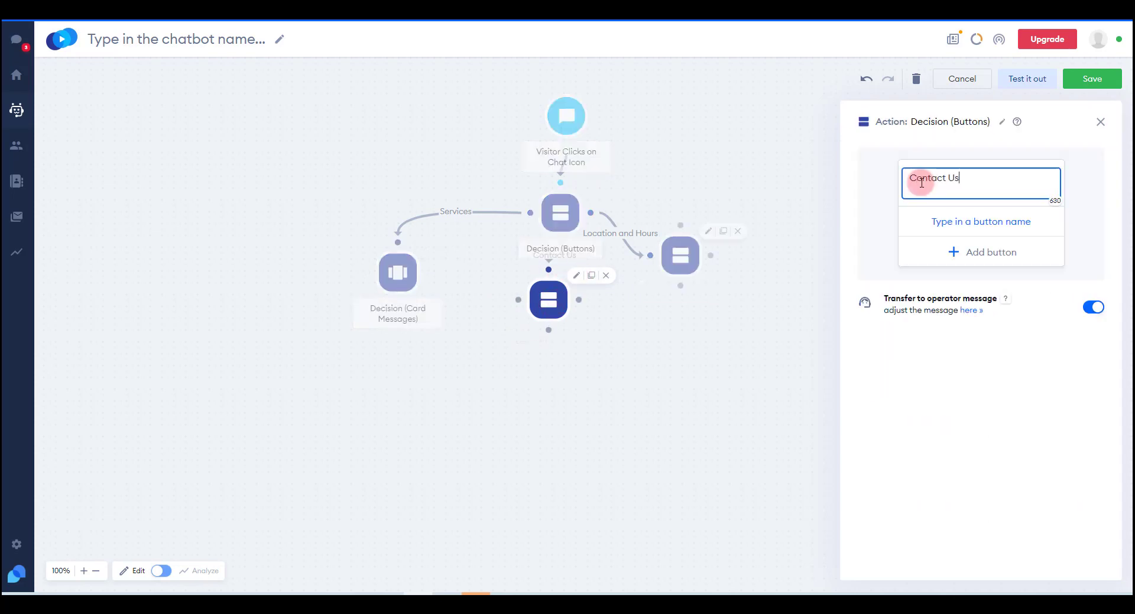
{"action": "type", "text": "tact Us"}
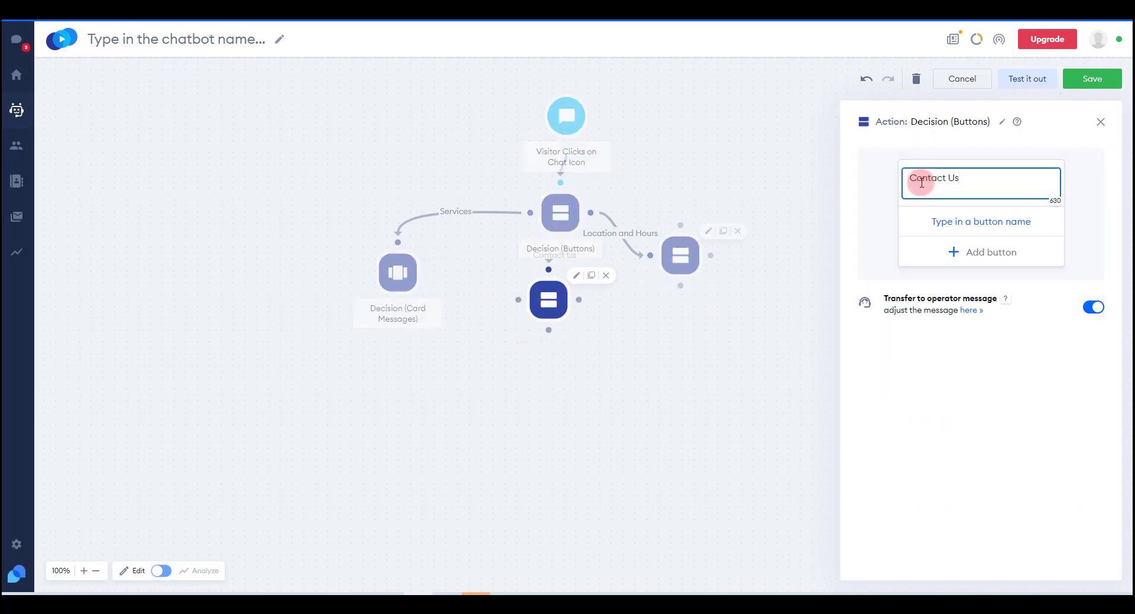
Give the Contact Us message two buttons named "Live Chat" and "Email Me".
{"action": "left_click", "coordinate": [983, 221]}
{"action": "type", "text": "Live Chat"}
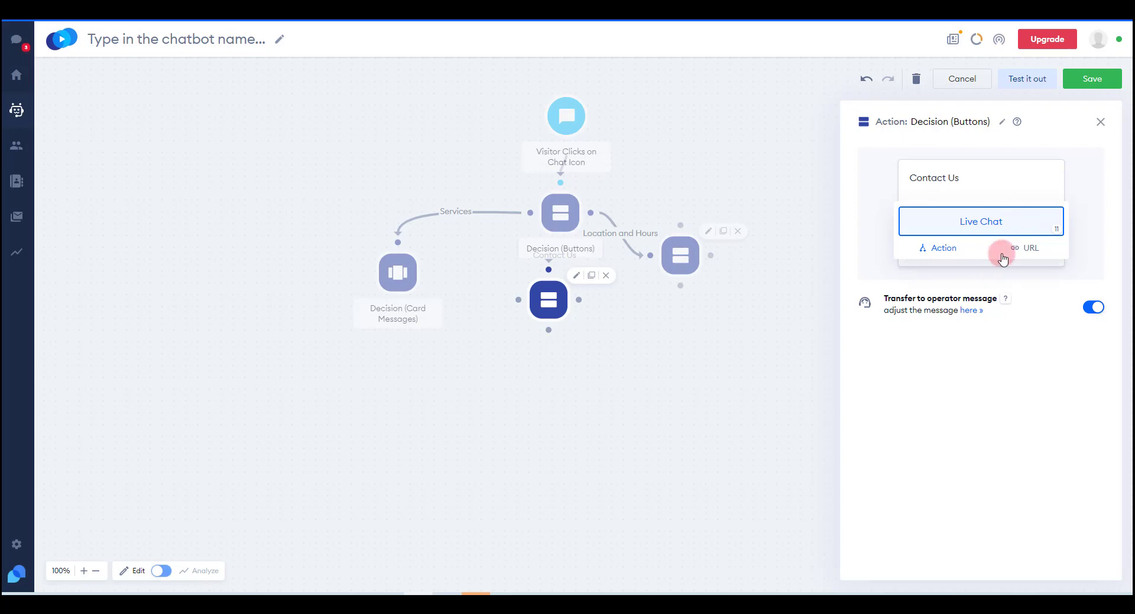
{"action": "left_click", "coordinate": [1094, 222]}
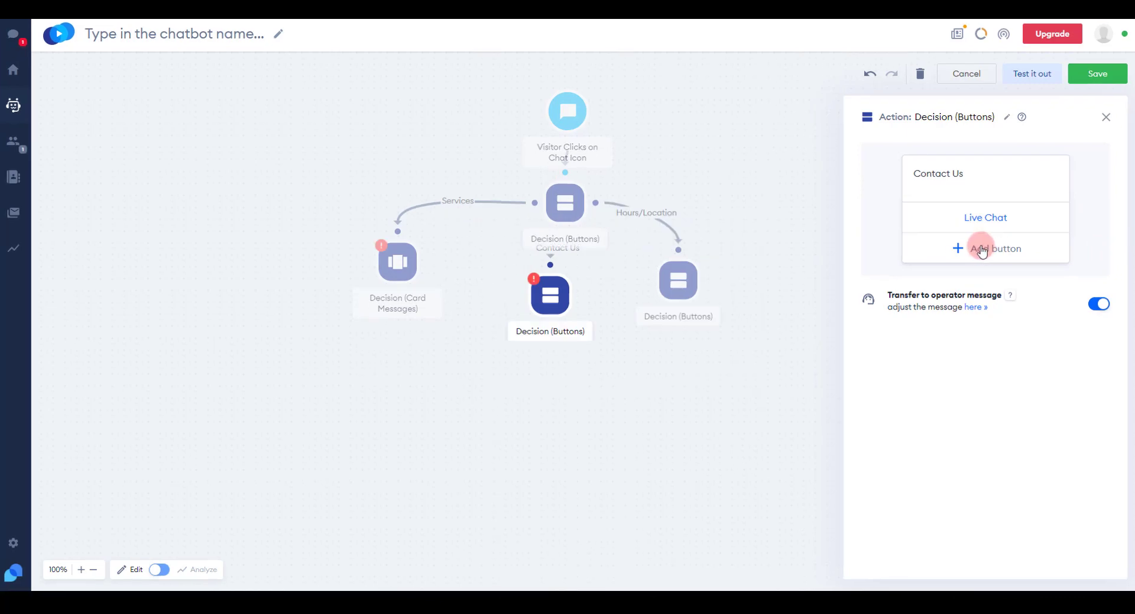
{"action": "left_click", "coordinate": [982, 250]}
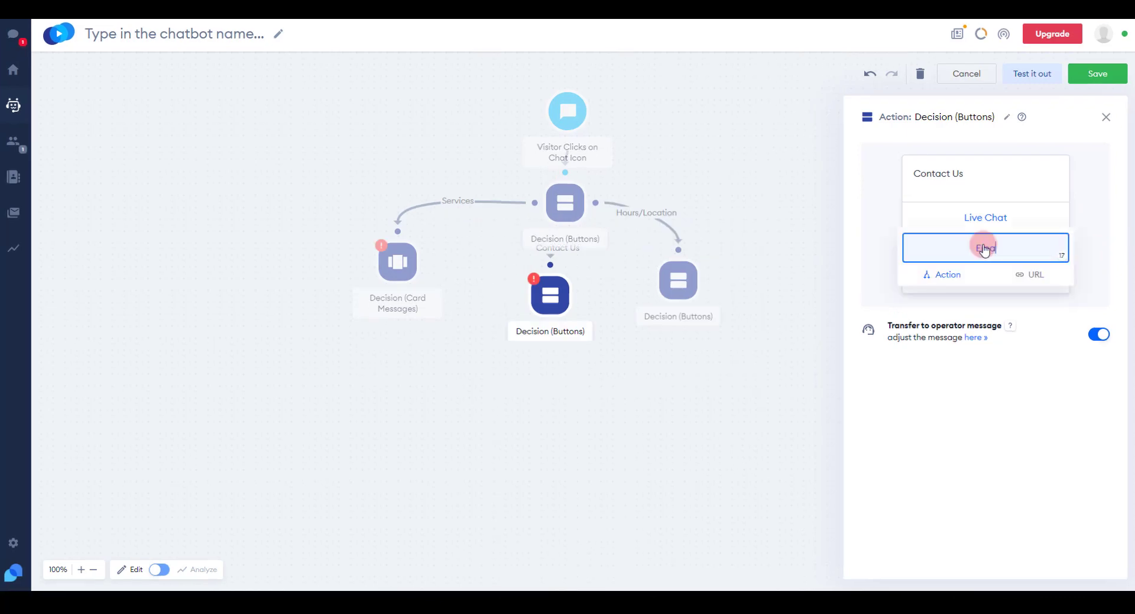
{"action": "type", "text": "Email Me"}
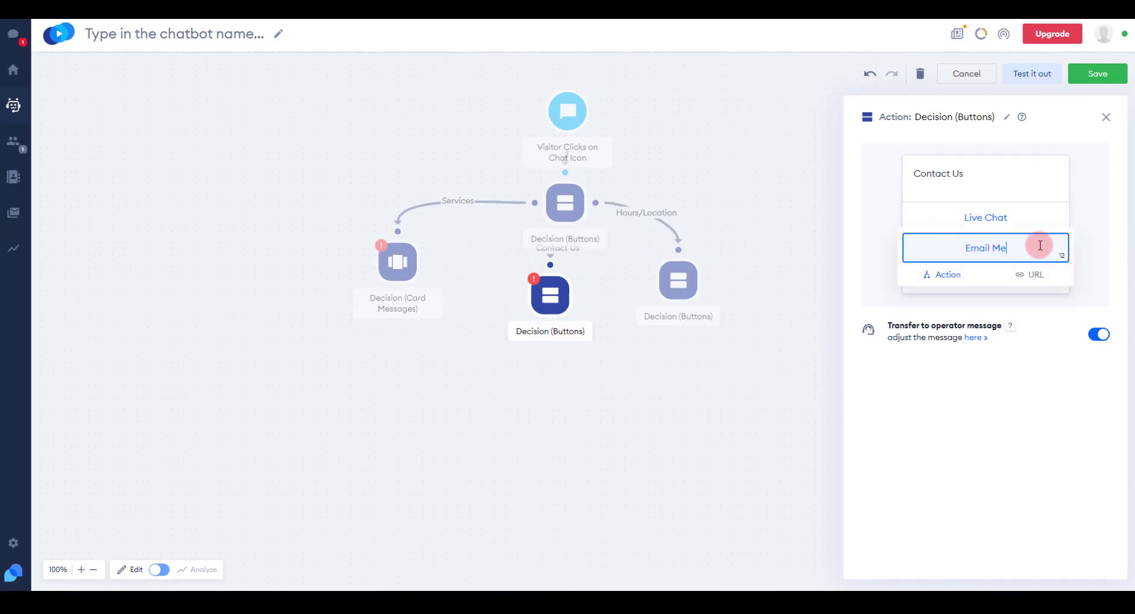
{"action": "key", "text": "Return"}
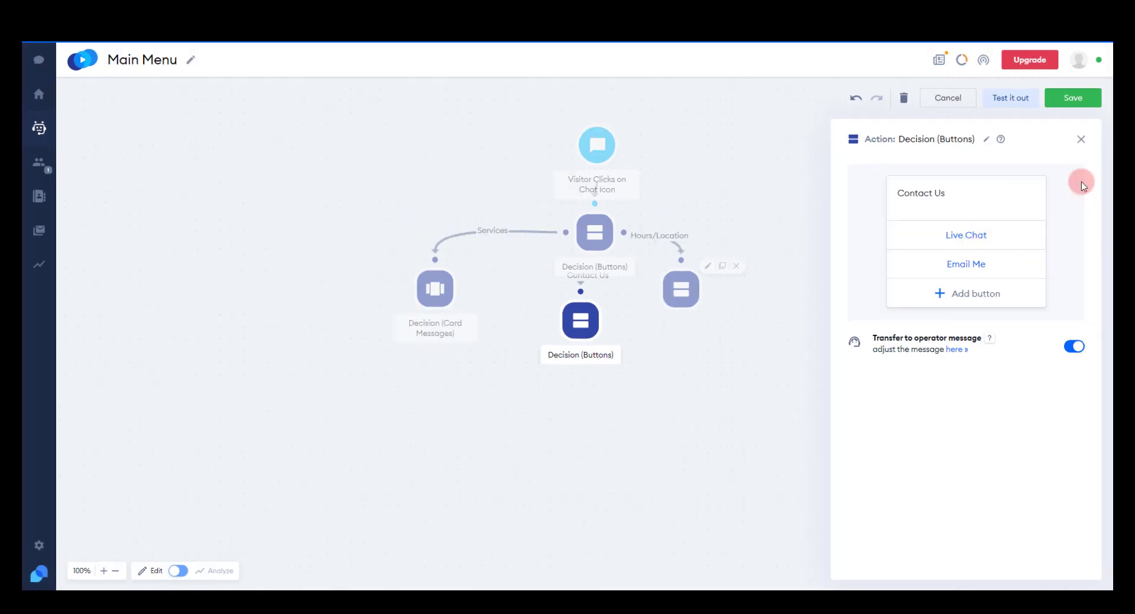
Add an Ask a question action below the Contact Us decision and link it to the Email Me button.
{"action": "left_click", "coordinate": [1084, 142]}
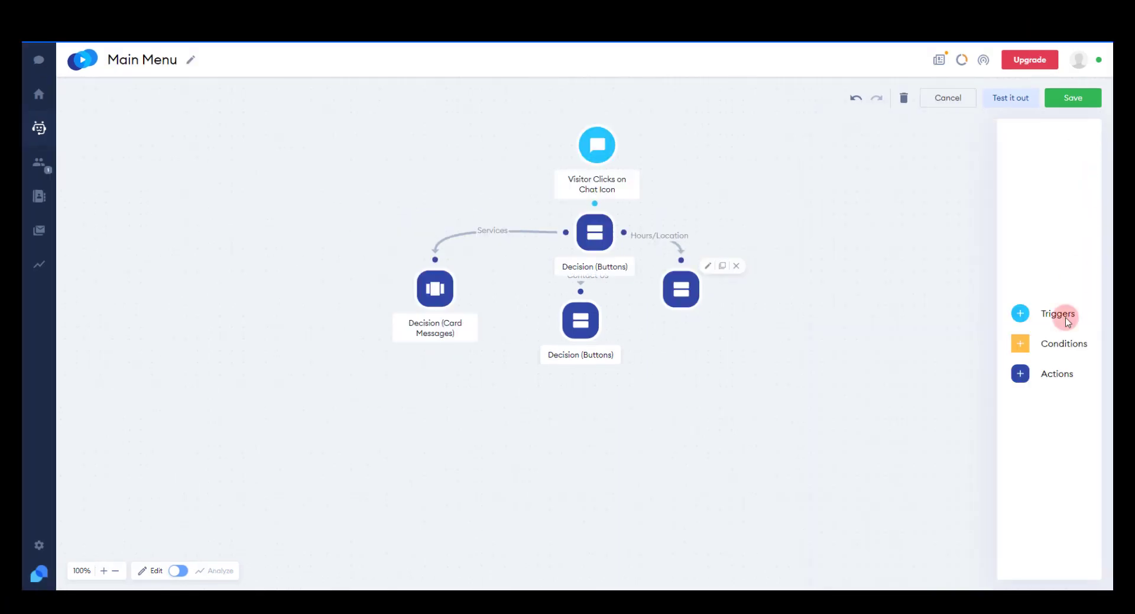
{"action": "left_click", "coordinate": [1056, 373]}
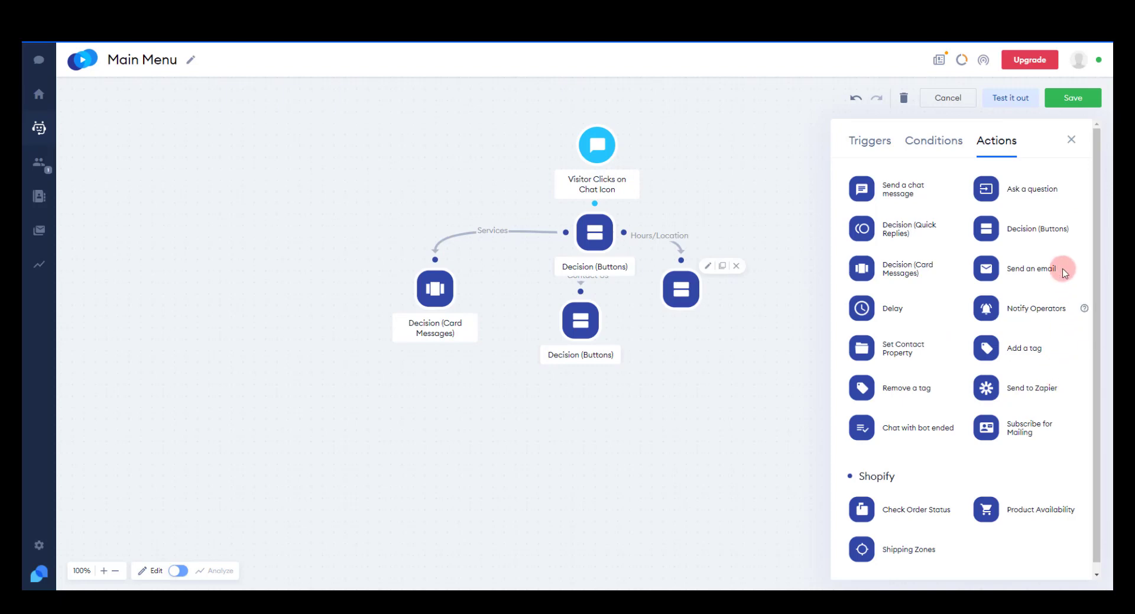
{"action": "left_click_drag", "start_coordinate": [1011, 190], "coordinate": [519, 402]}
{"action": "left_click_drag", "start_coordinate": [551, 320], "coordinate": [487, 368]}
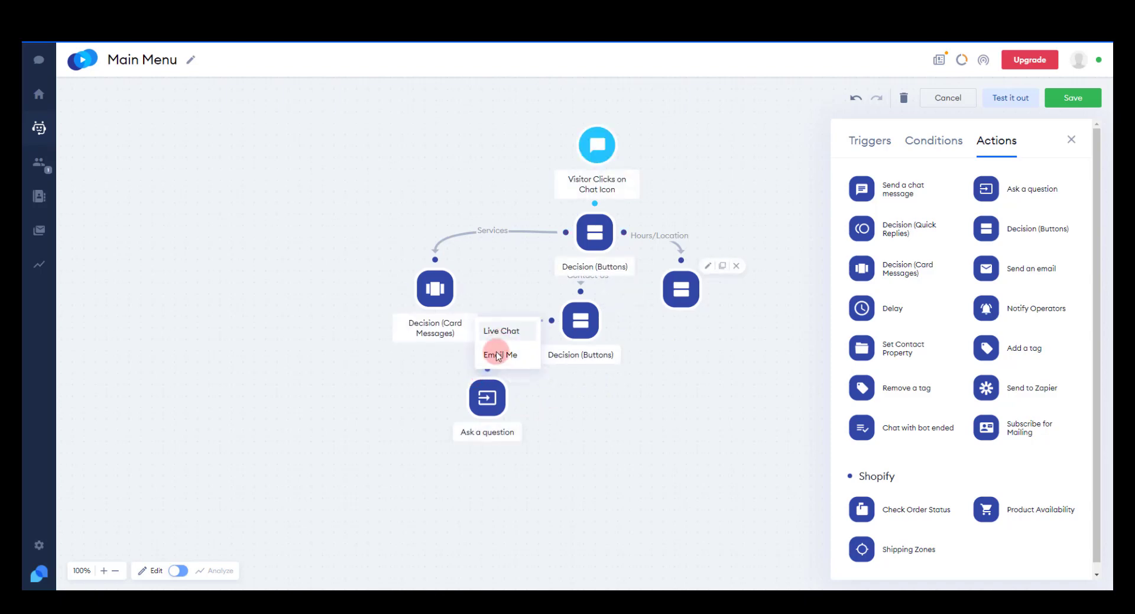
{"action": "left_click", "coordinate": [497, 355]}
Set the Email Me branch's question to "Great, {name}, could you provide your email address please?".
{"action": "left_click", "coordinate": [514, 374]}
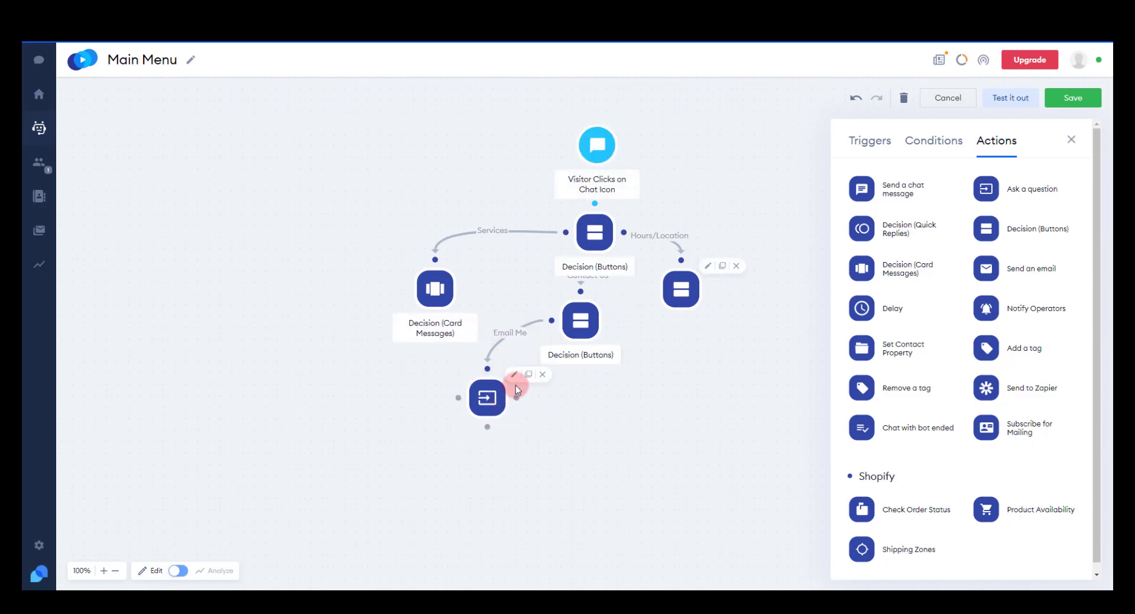
{"action": "left_click", "coordinate": [896, 179]}
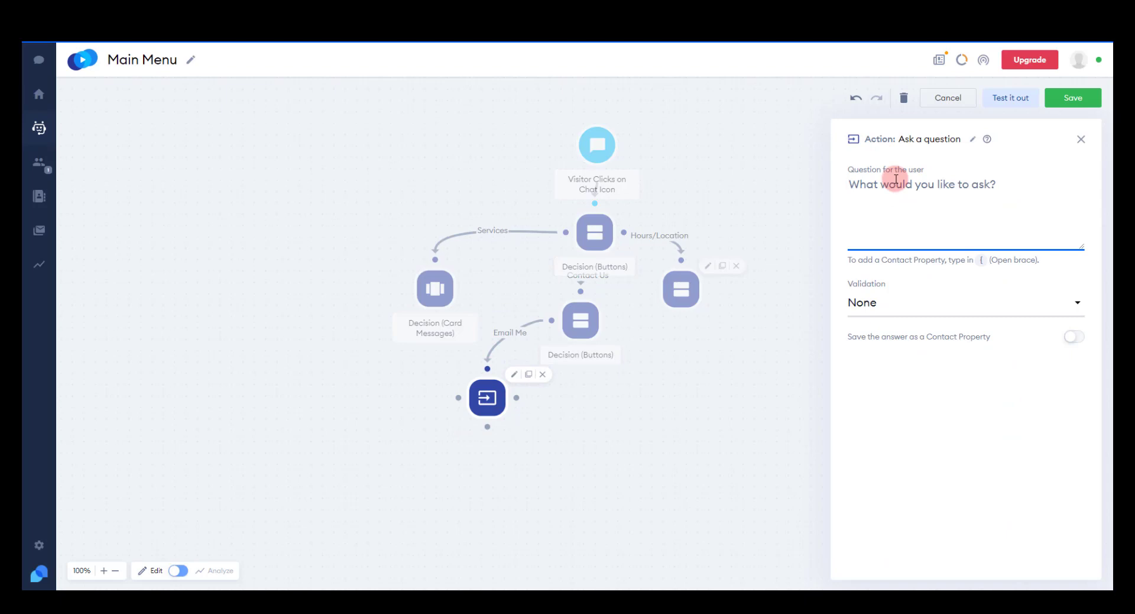
{"action": "type", "text": "Great,"}
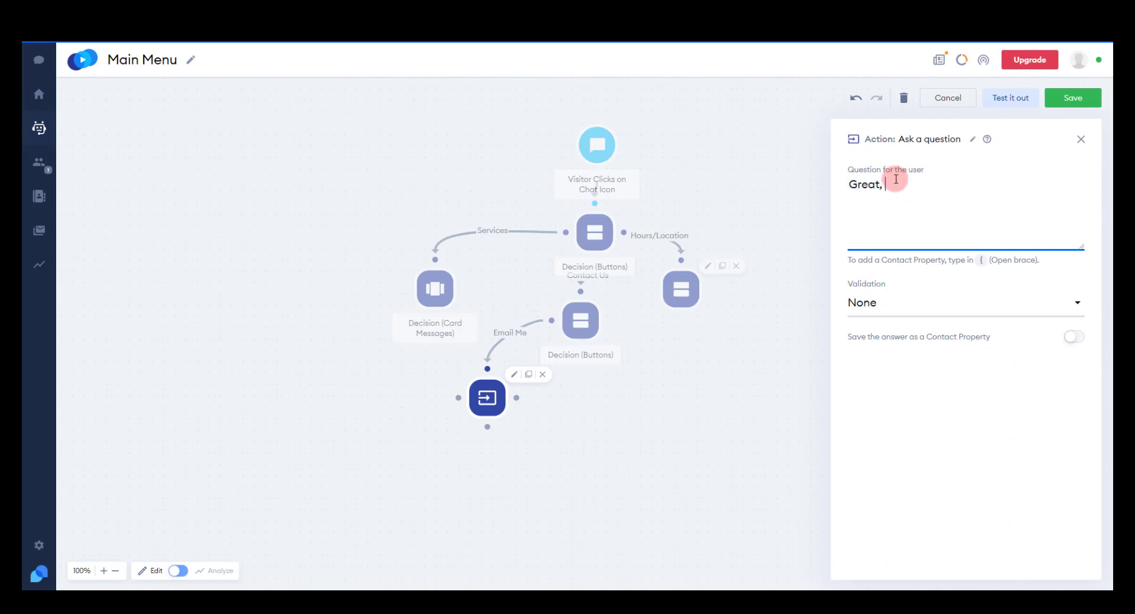
{"action": "type", "text": " {name}, could you provid"}
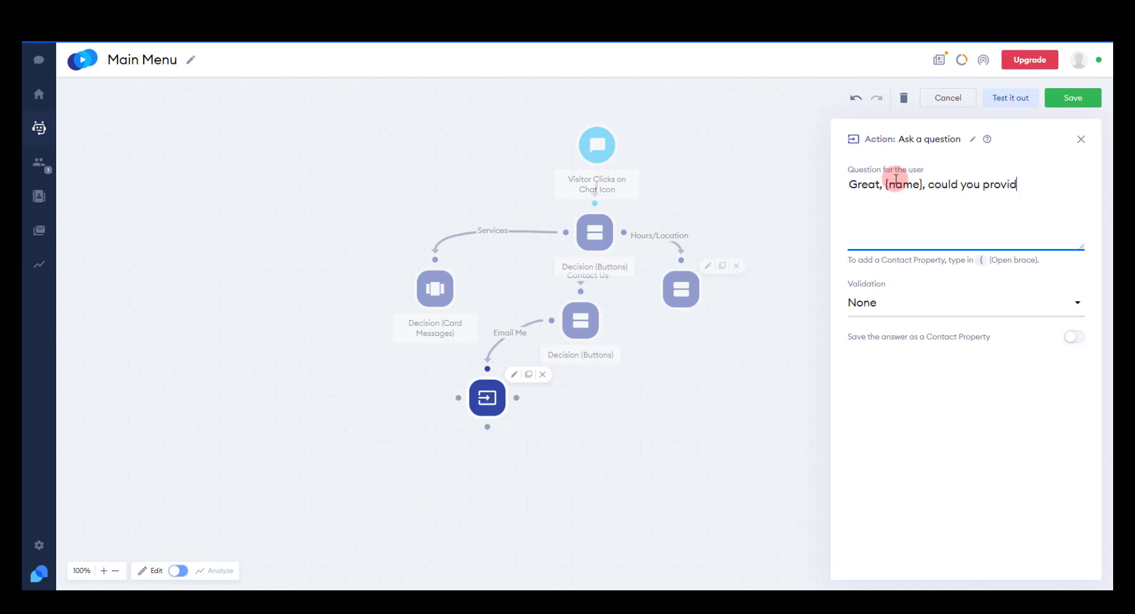
{"action": "type", "text": "e your email address please?"}
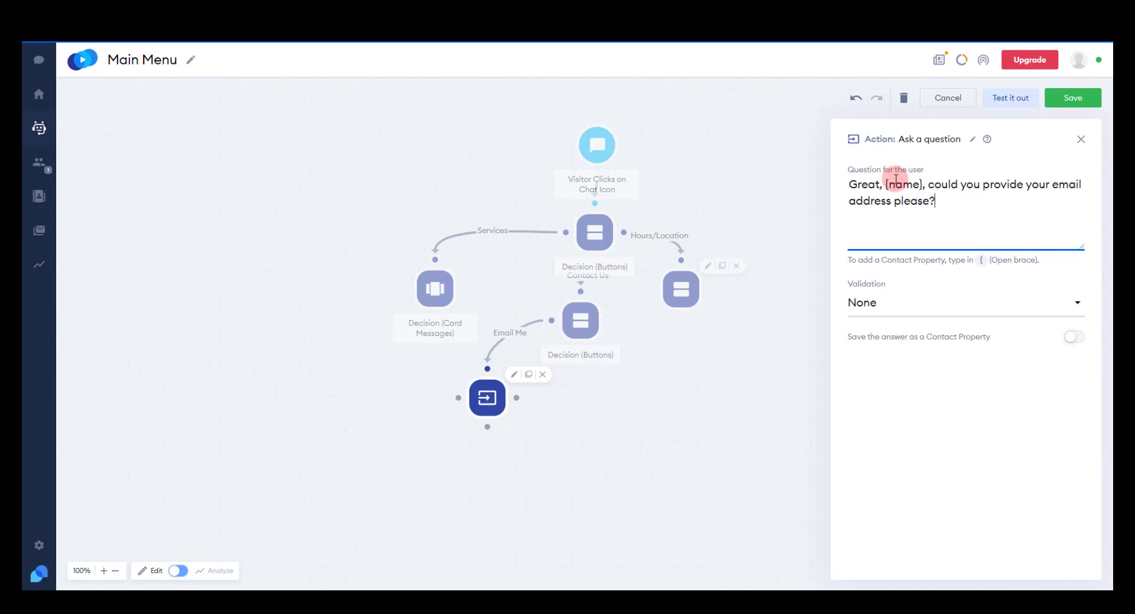
Set the question's validation to Email with 3 repeats.
{"action": "left_click", "coordinate": [893, 302]}
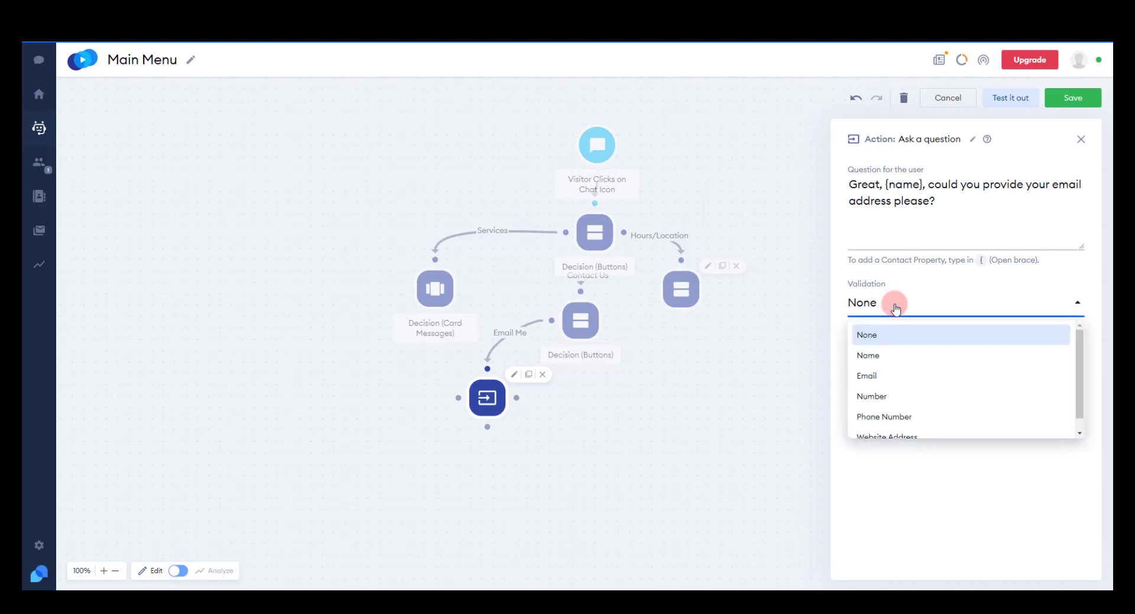
{"action": "left_click", "coordinate": [903, 374]}
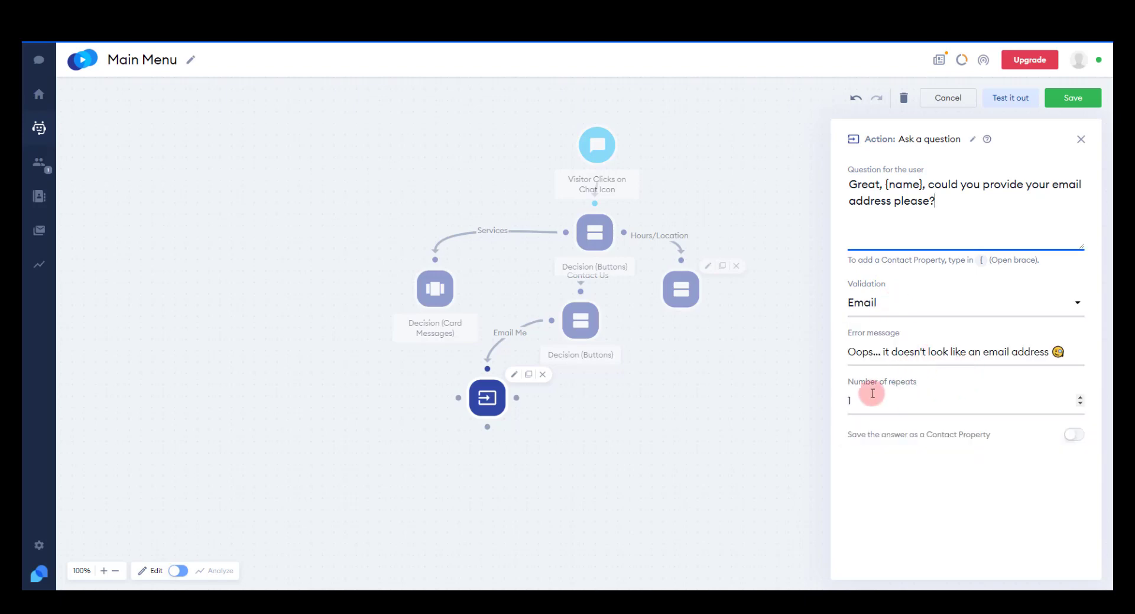
{"action": "left_click", "coordinate": [1080, 397]}
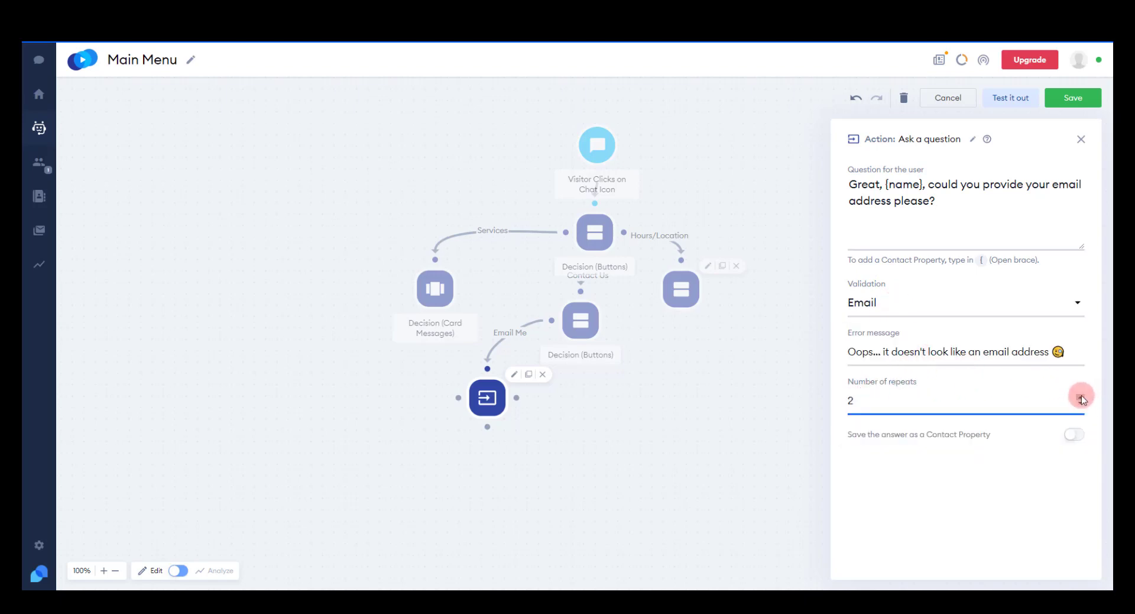
{"action": "left_click", "coordinate": [1081, 398]}
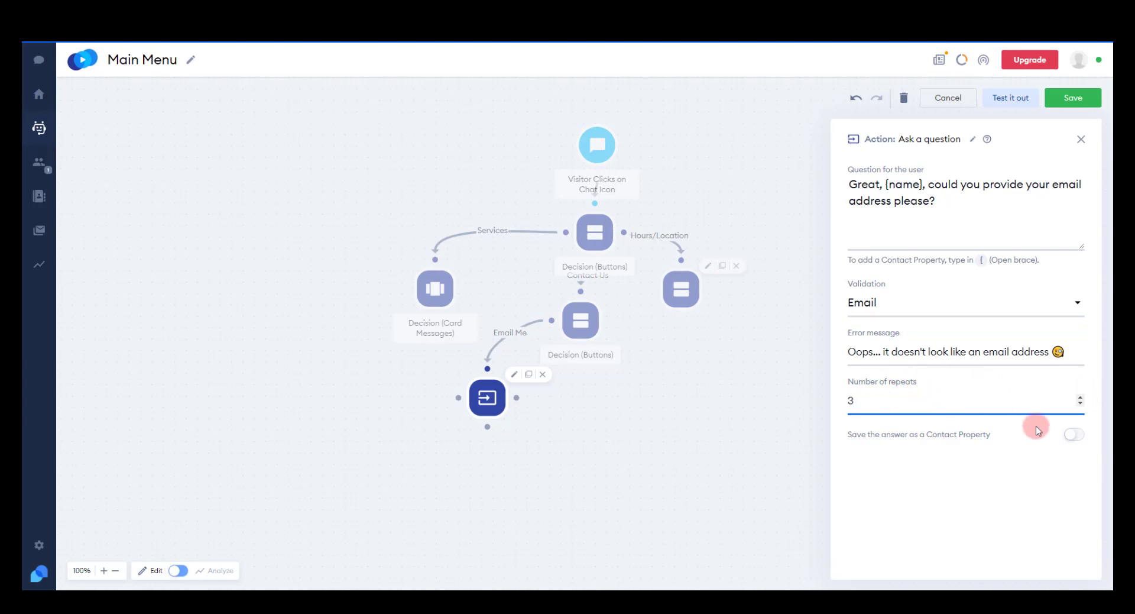
Save the question's answer as the email contact property and close the question settings.
{"action": "left_click", "coordinate": [1074, 434]}
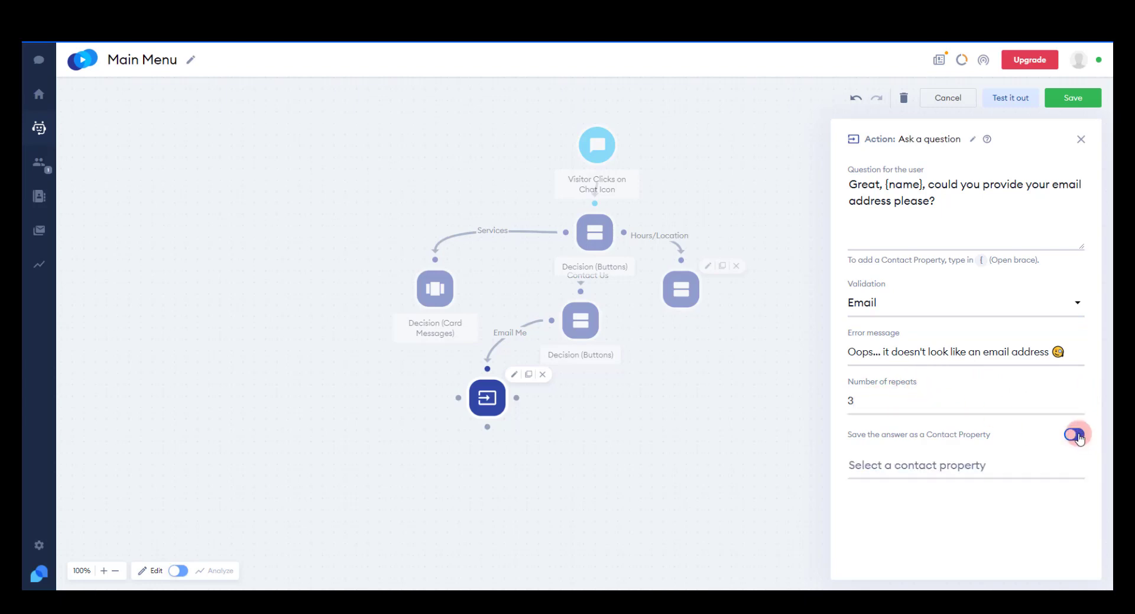
{"action": "left_click", "coordinate": [930, 465]}
{"action": "left_click", "coordinate": [895, 535]}
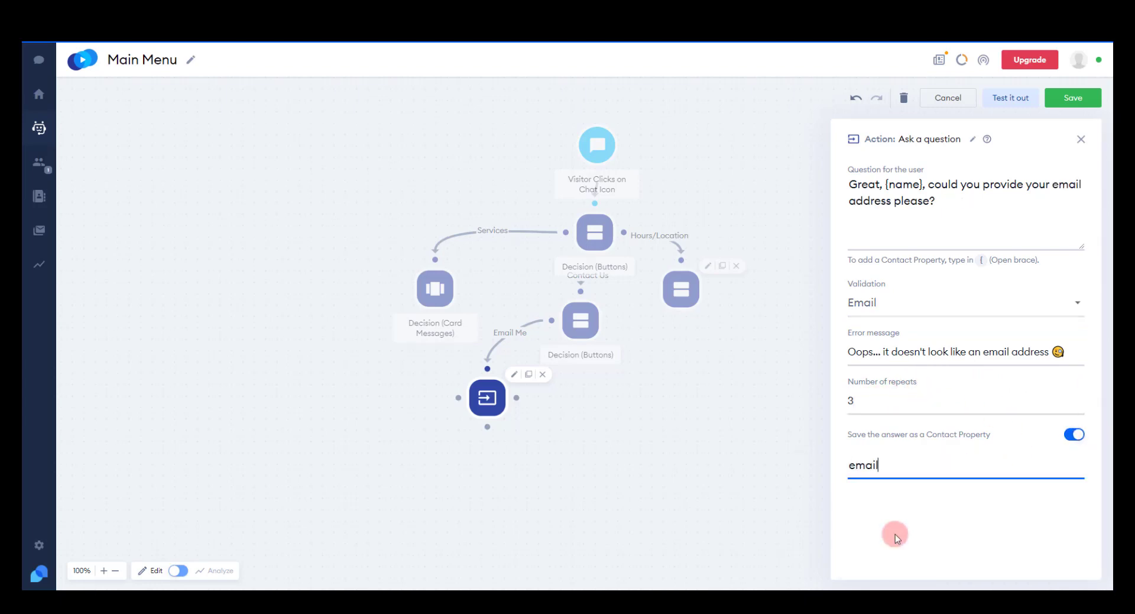
{"action": "left_click", "coordinate": [1081, 139]}
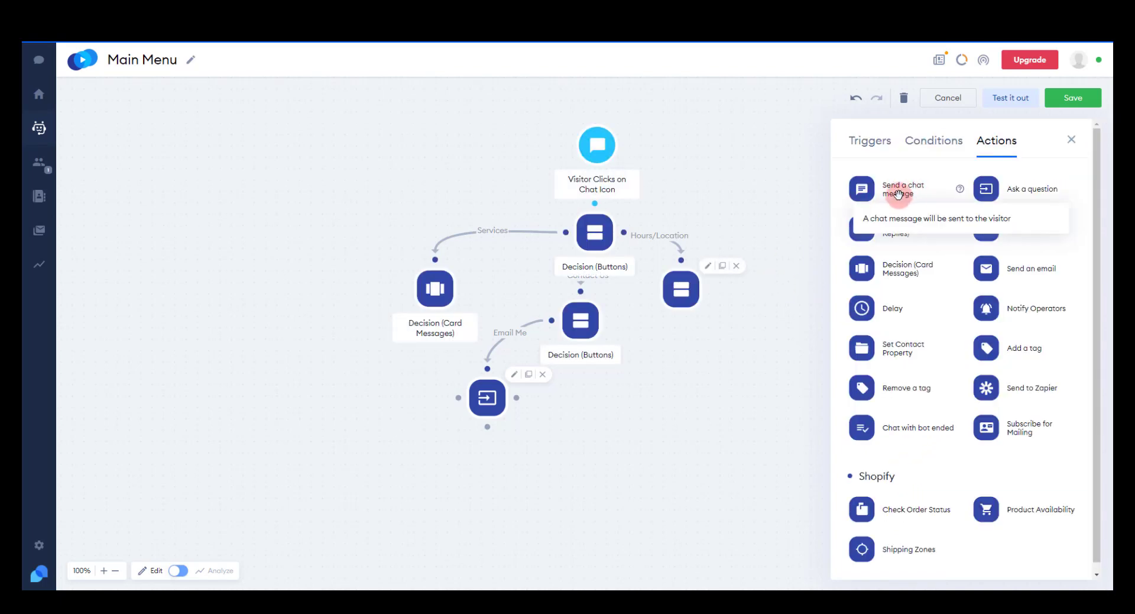
Add a chat message on the email question's Success path reading "Thank you, {name}, you will receive an email shortly.".
{"action": "left_click_drag", "start_coordinate": [873, 193], "coordinate": [451, 477]}
{"action": "mouse_move", "coordinate": [484, 435]}
{"action": "left_mouse_down"}
{"action": "mouse_move", "coordinate": [486, 425]}
{"action": "mouse_move", "coordinate": [435, 445]}
{"action": "left_mouse_up"}
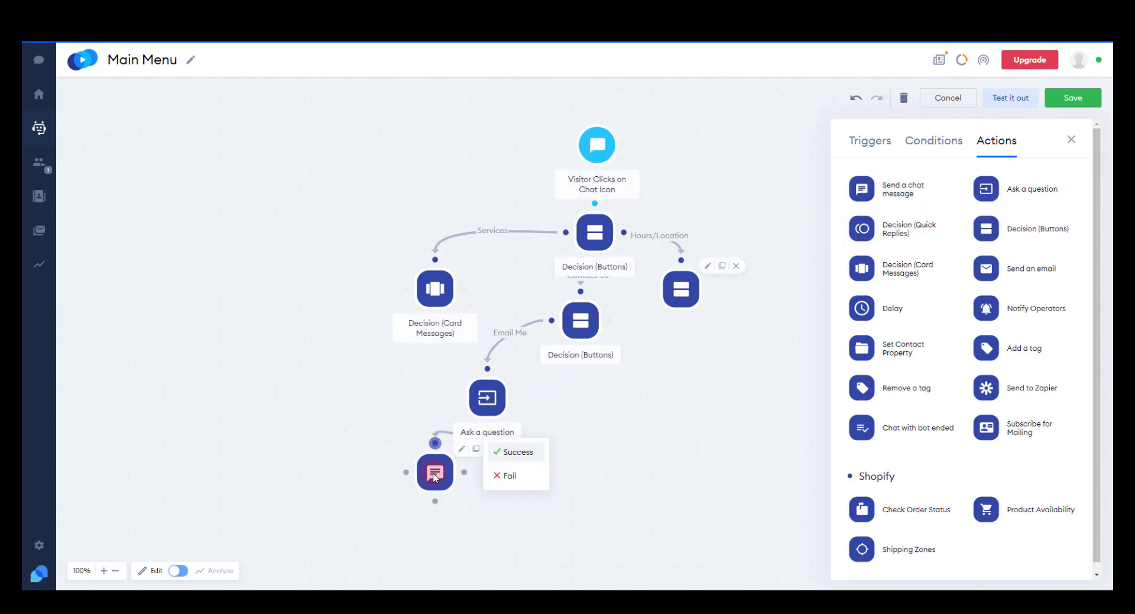
{"action": "left_click", "coordinate": [460, 450]}
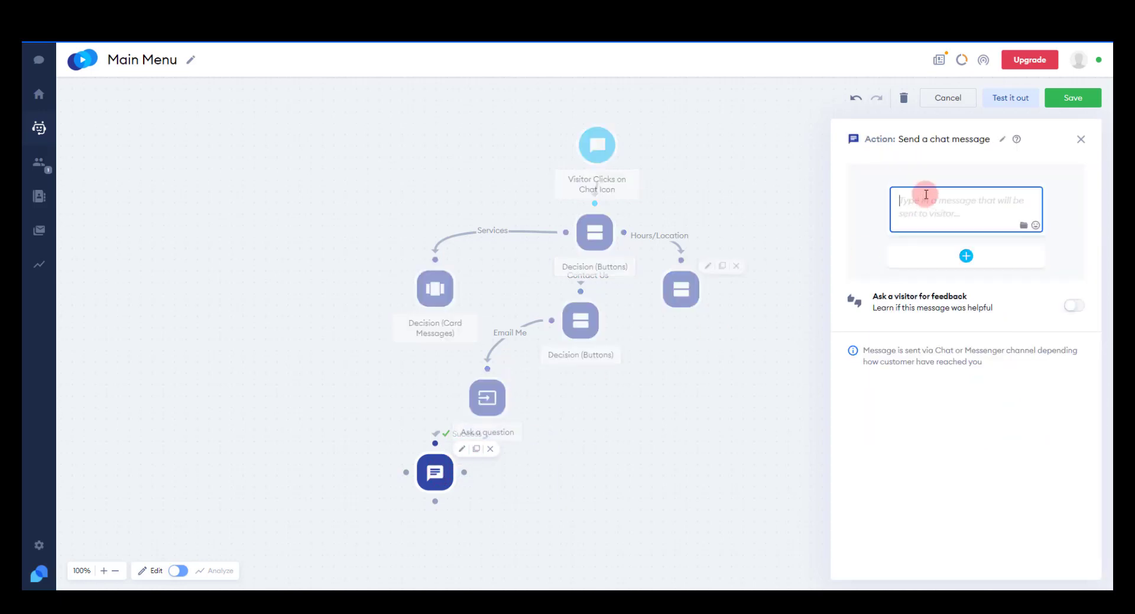
{"action": "type", "text": "Thank you,"}
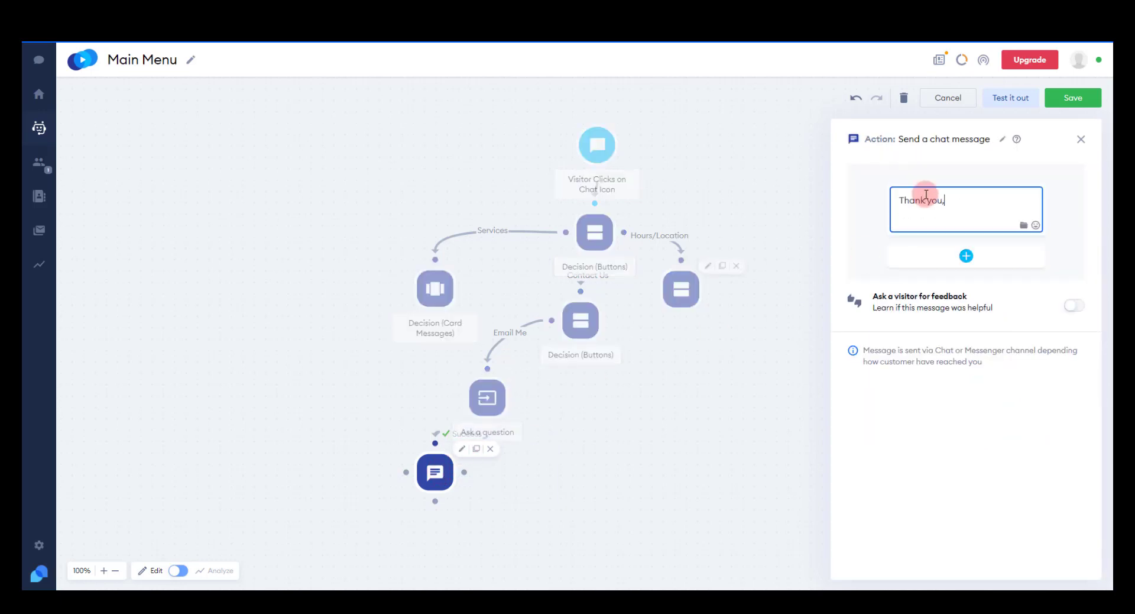
{"action": "type", "text": "{d"}
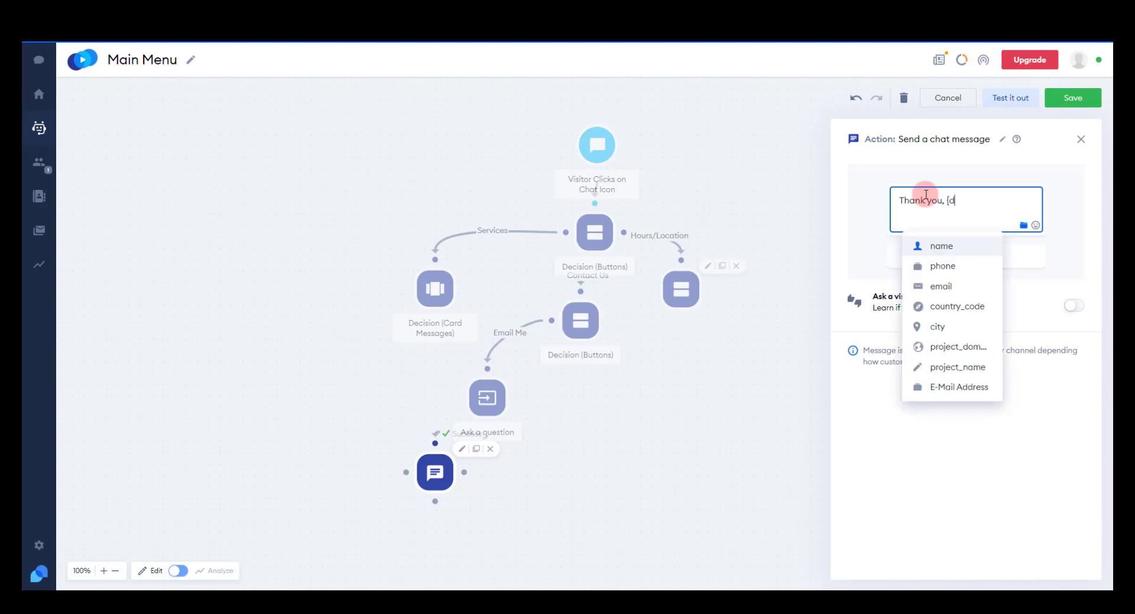
{"action": "type", "text": "a"}
{"action": "key", "text": "BackSpace"}
{"action": "key", "text": "BackSpace"}
{"action": "type", "text": "name"}
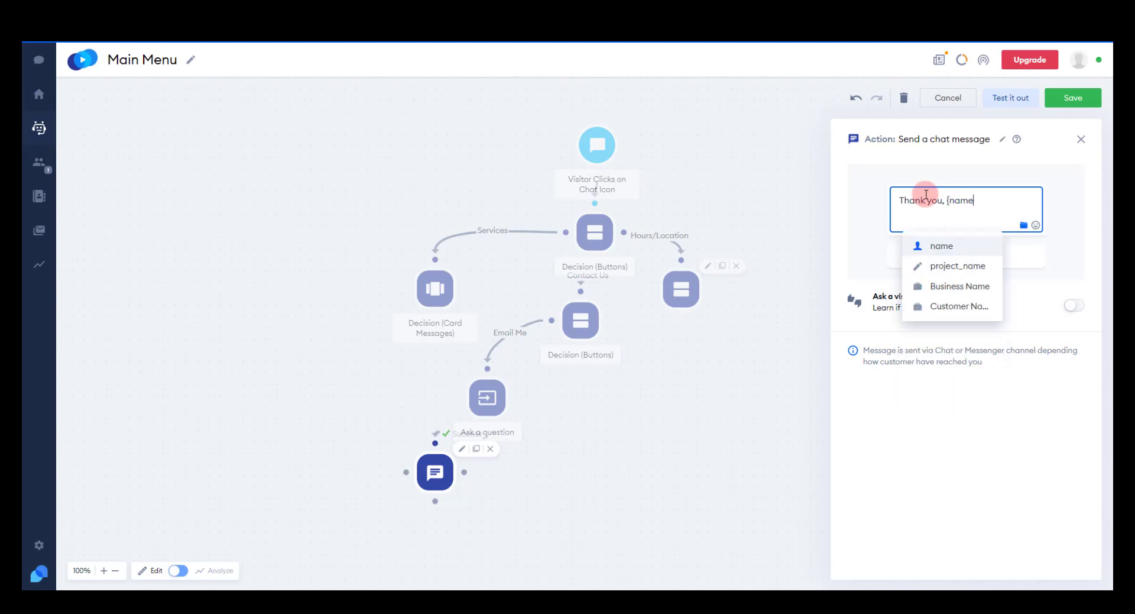
{"action": "type", "text": "}, you"}
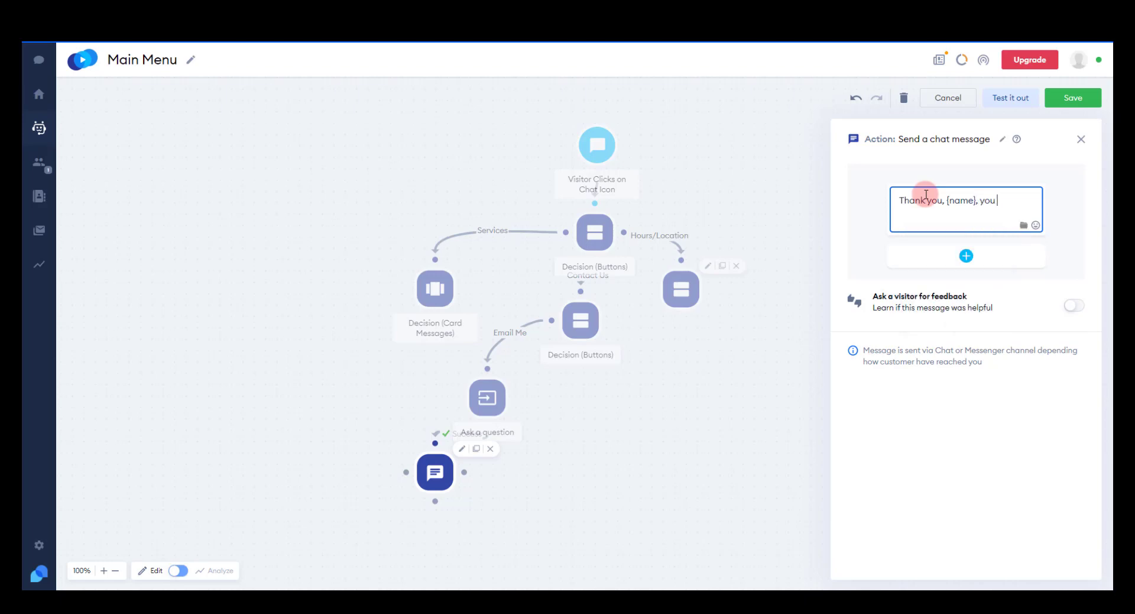
{"action": "type", "text": " will receive an email shortly."}
{"action": "left_click", "coordinate": [1081, 139]}
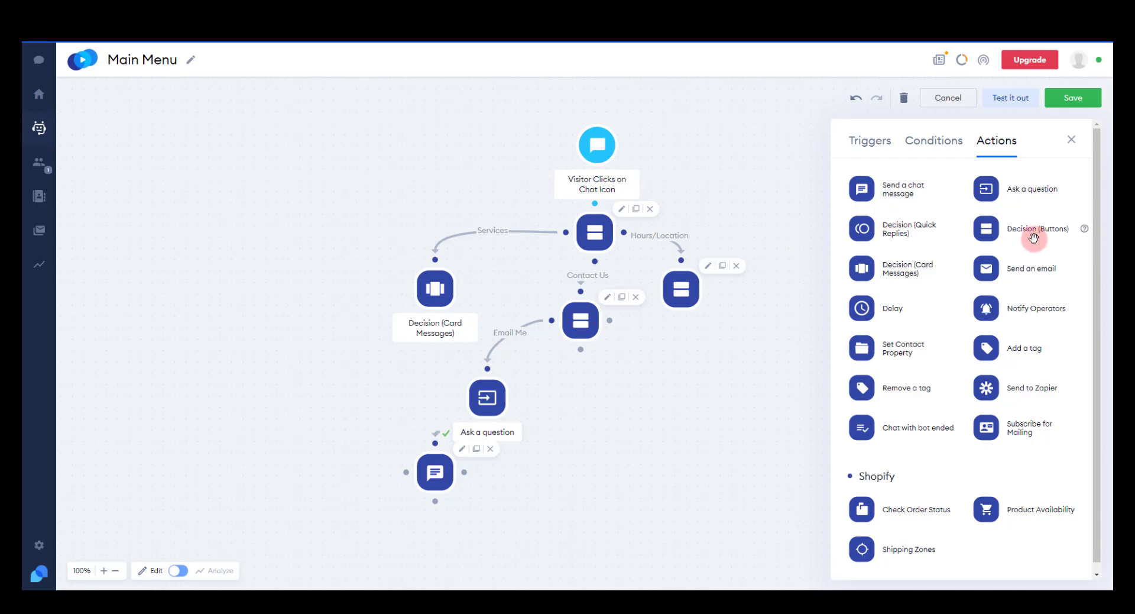
Add Send a chat message and Notify Operators actions below the Contact Us decision, linking the chat message to the Live Chat button.
{"action": "left_click_drag", "start_coordinate": [910, 181], "coordinate": [643, 376]}
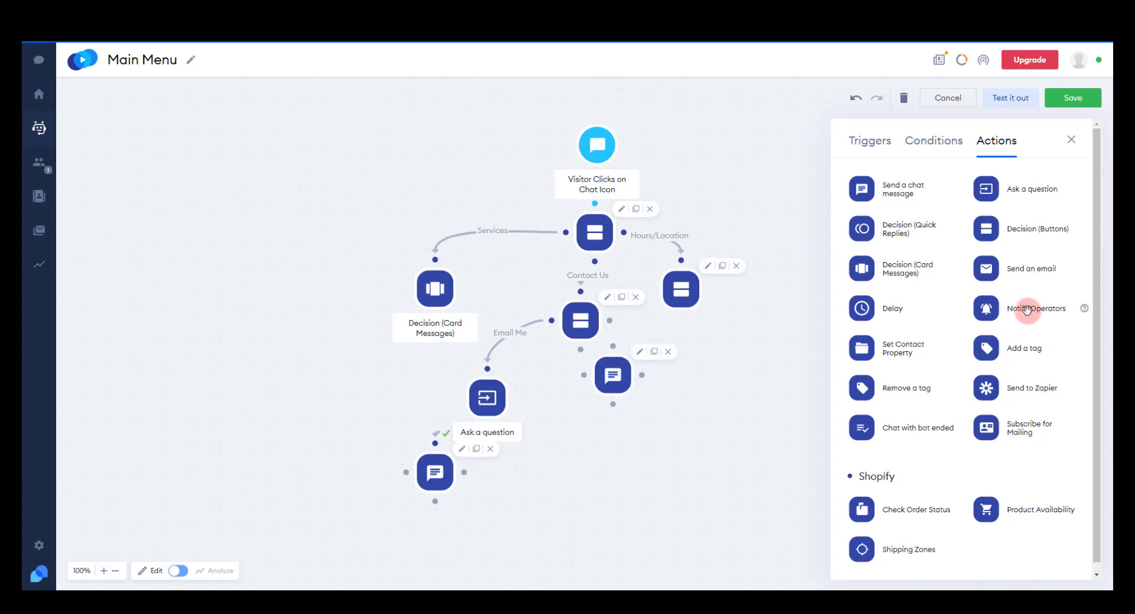
{"action": "left_click_drag", "start_coordinate": [1027, 309], "coordinate": [677, 447]}
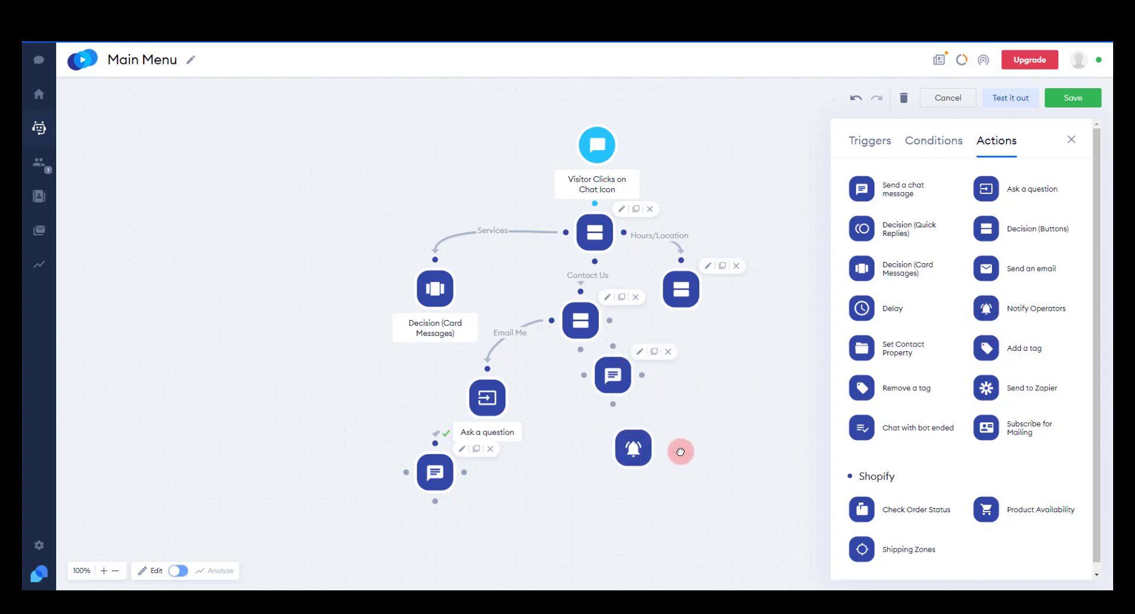
{"action": "left_click_drag", "start_coordinate": [609, 322], "coordinate": [614, 347]}
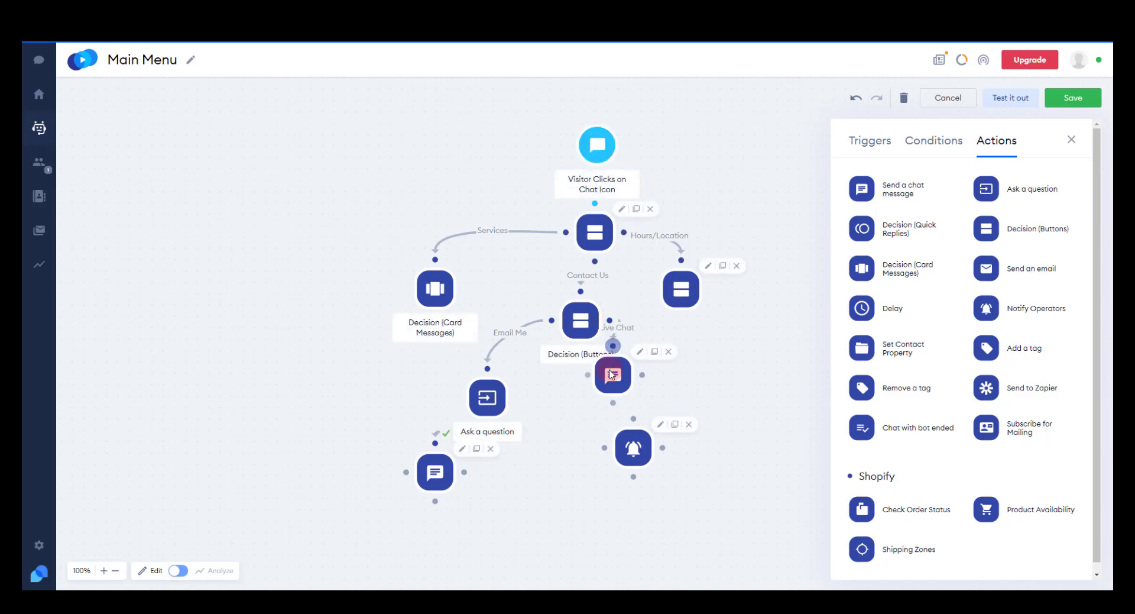
Set the Live Chat message to "An operator will be with you shortly, {name}. Feel free to type your question in the box below while you are waiting.".
{"action": "left_click", "coordinate": [642, 356]}
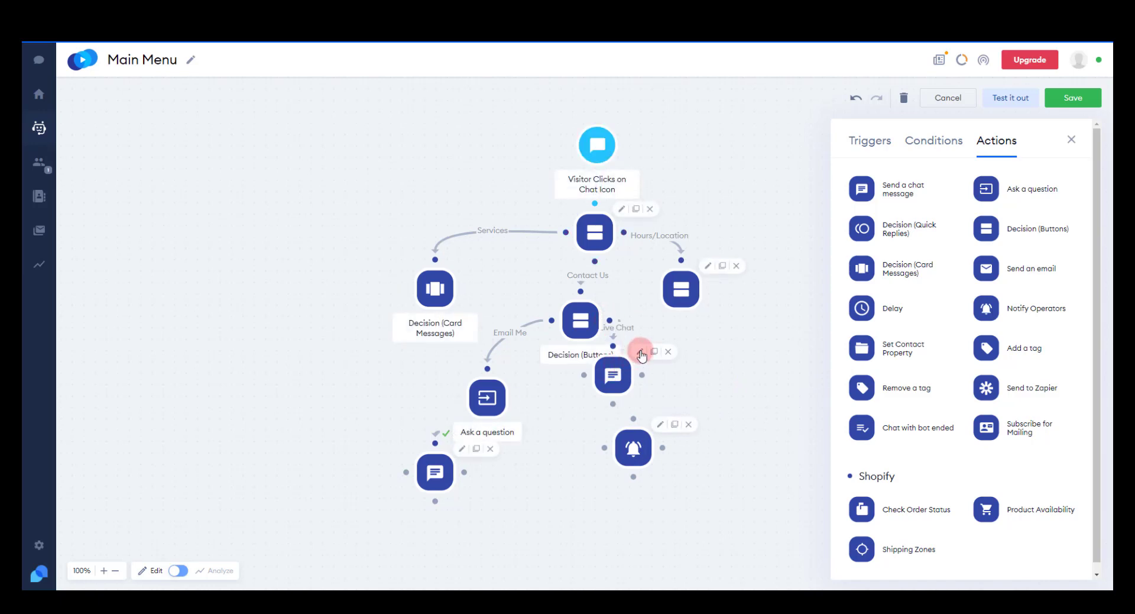
{"action": "left_click", "coordinate": [924, 209]}
{"action": "type", "text": "An operator will be"}
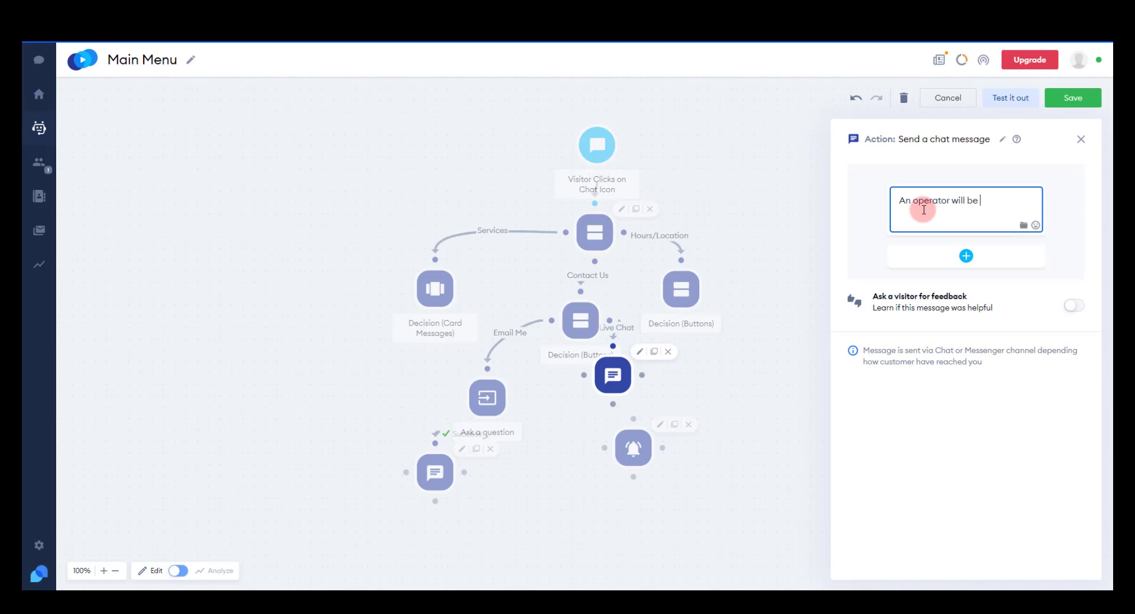
{"action": "type", "text": "with you shortly, {name"}
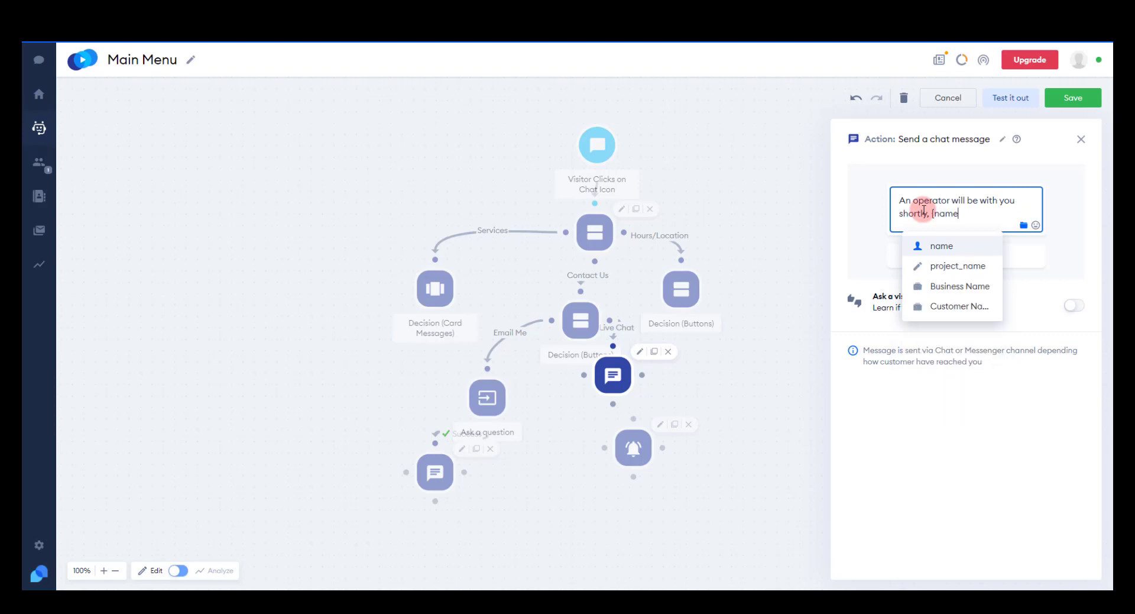
{"action": "type", "text": "}. Feel fre"}
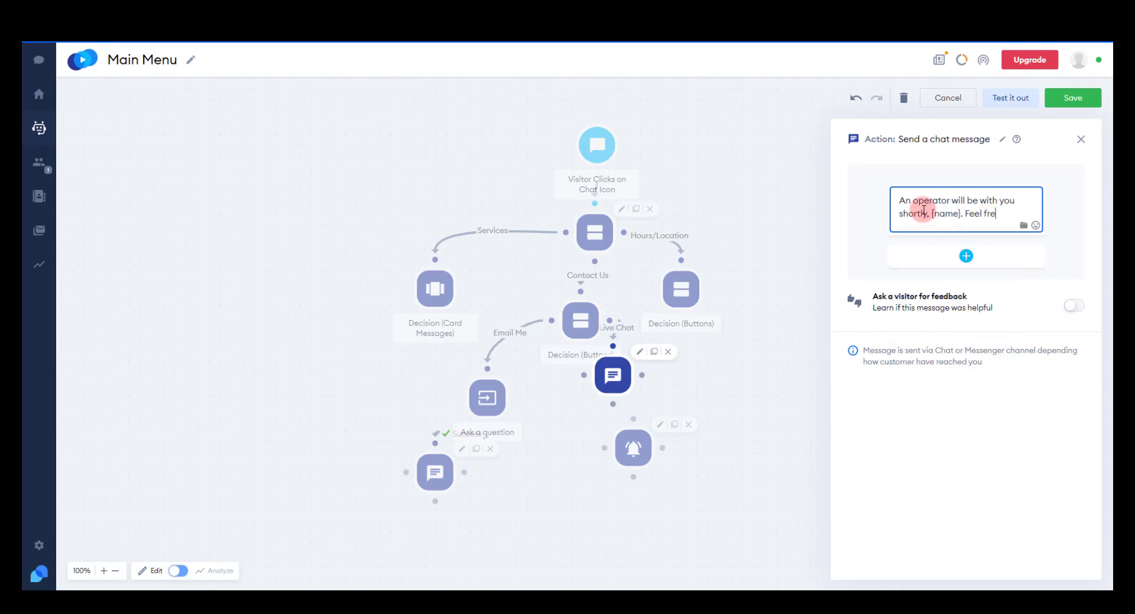
{"action": "type", "text": "e to type your q"}
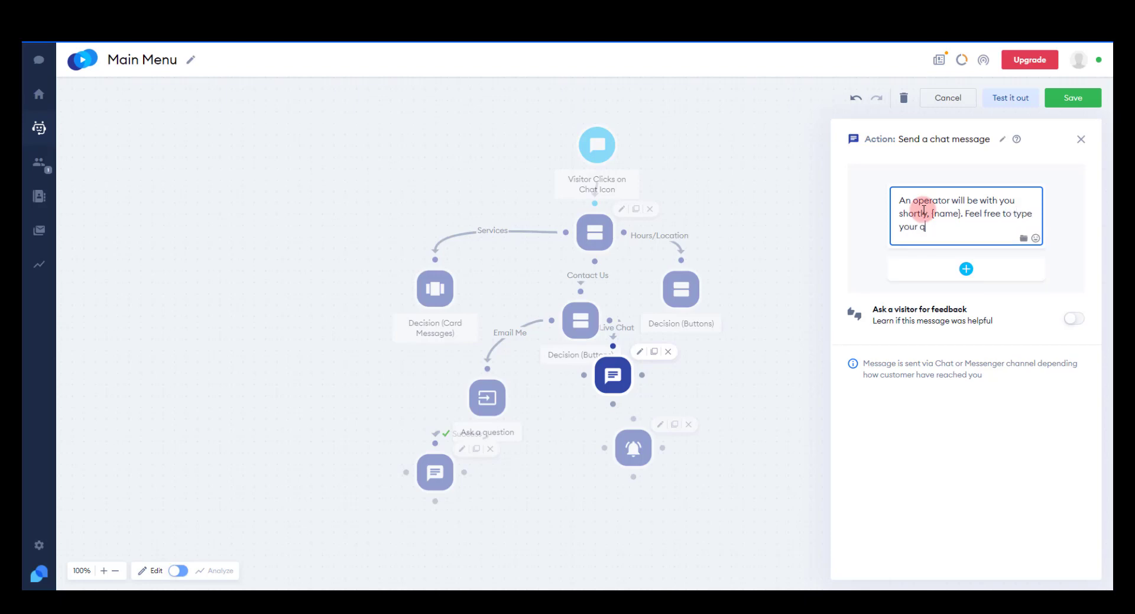
{"action": "type", "text": "uestion in the box below wh"}
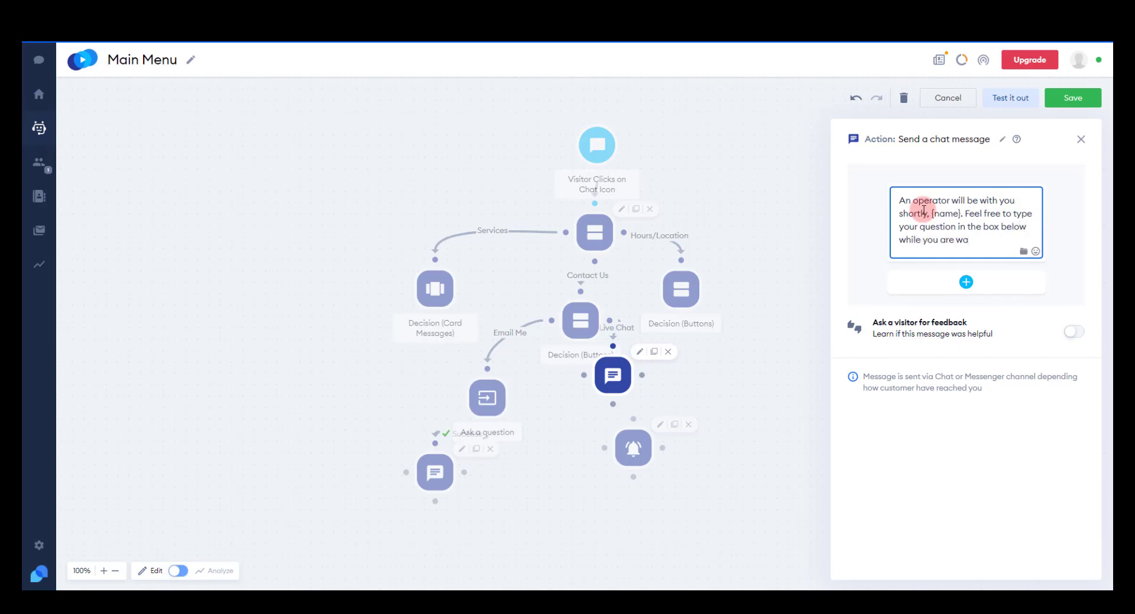
{"action": "type", "text": "ile you are waiting."}
{"action": "left_click", "coordinate": [1081, 139]}
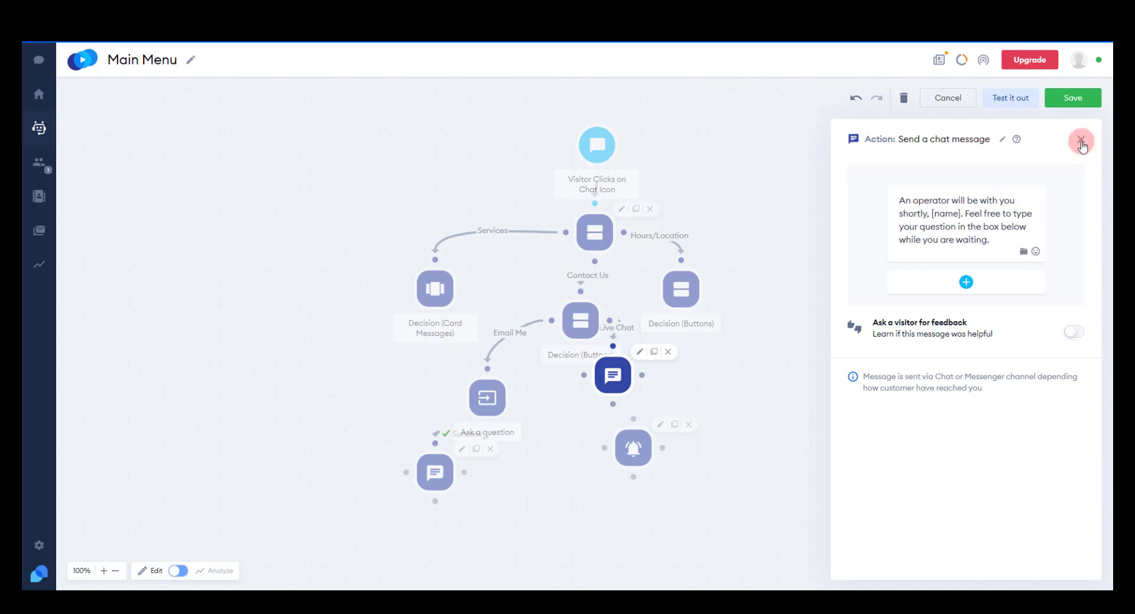
Link the Live Chat message to the Notify Operators action and set its notification to "User is requesting a live chat".
{"action": "left_click_drag", "start_coordinate": [642, 374], "coordinate": [643, 424]}
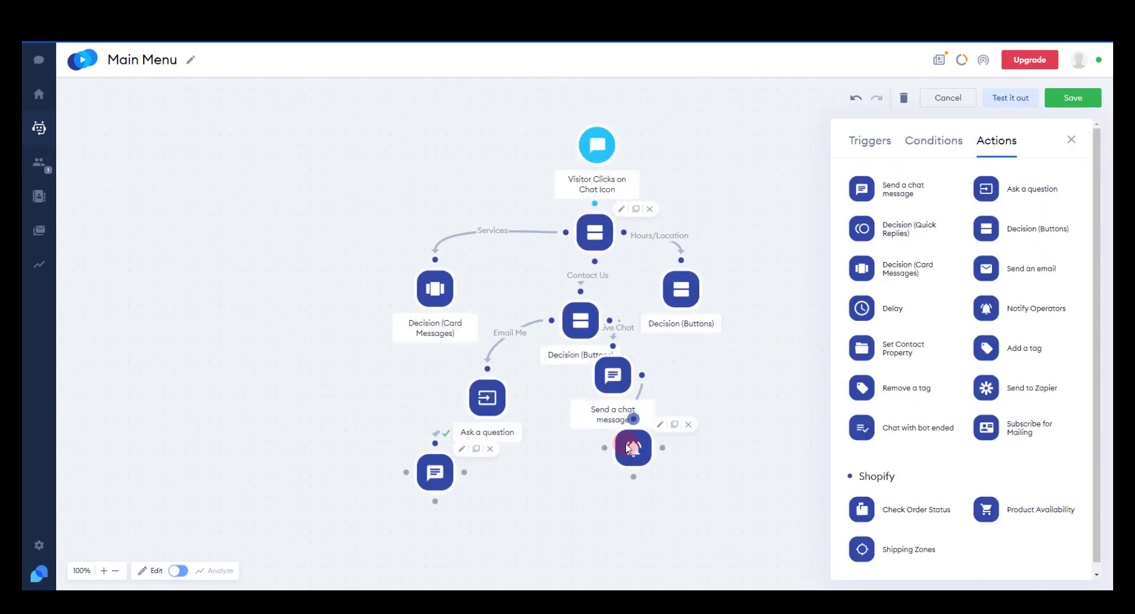
{"action": "left_click", "coordinate": [634, 447]}
{"action": "left_click", "coordinate": [873, 188]}
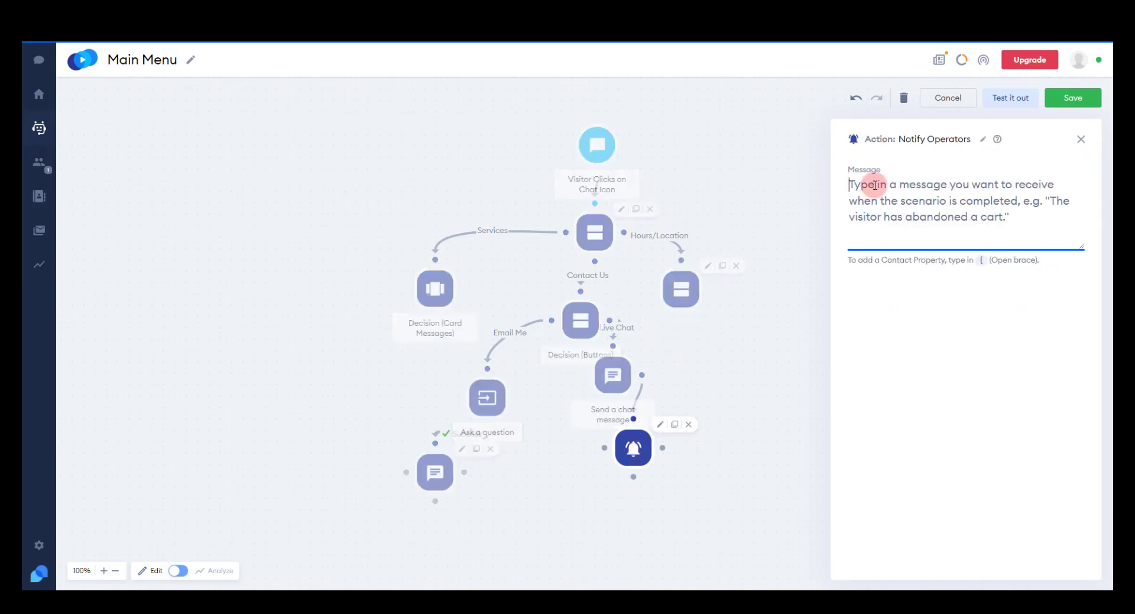
{"action": "type", "text": "User is requ"}
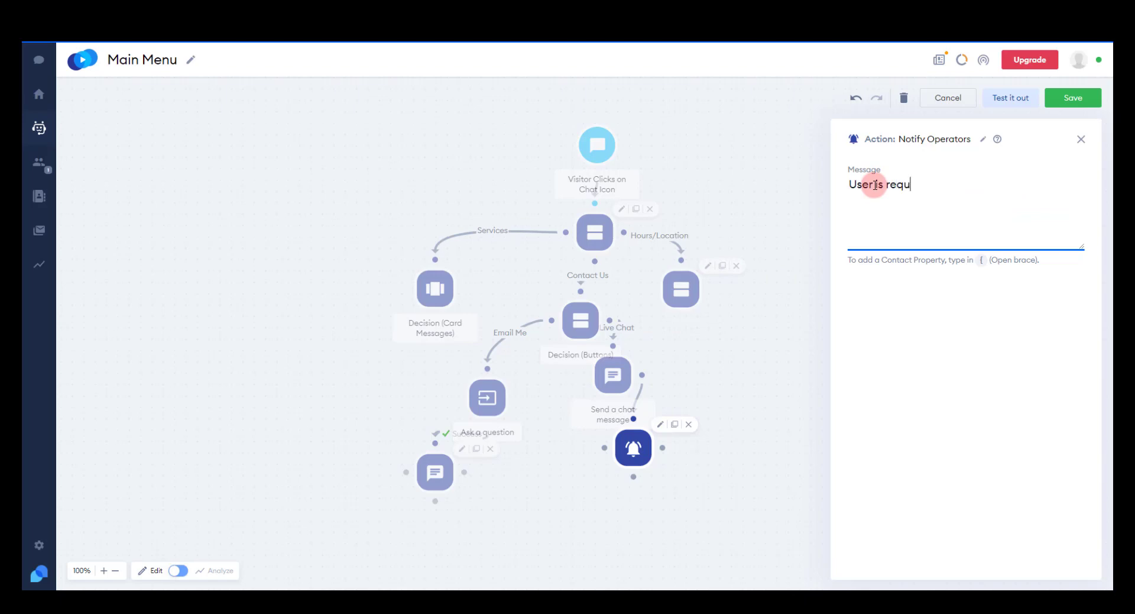
{"action": "type", "text": "esting a live chat"}
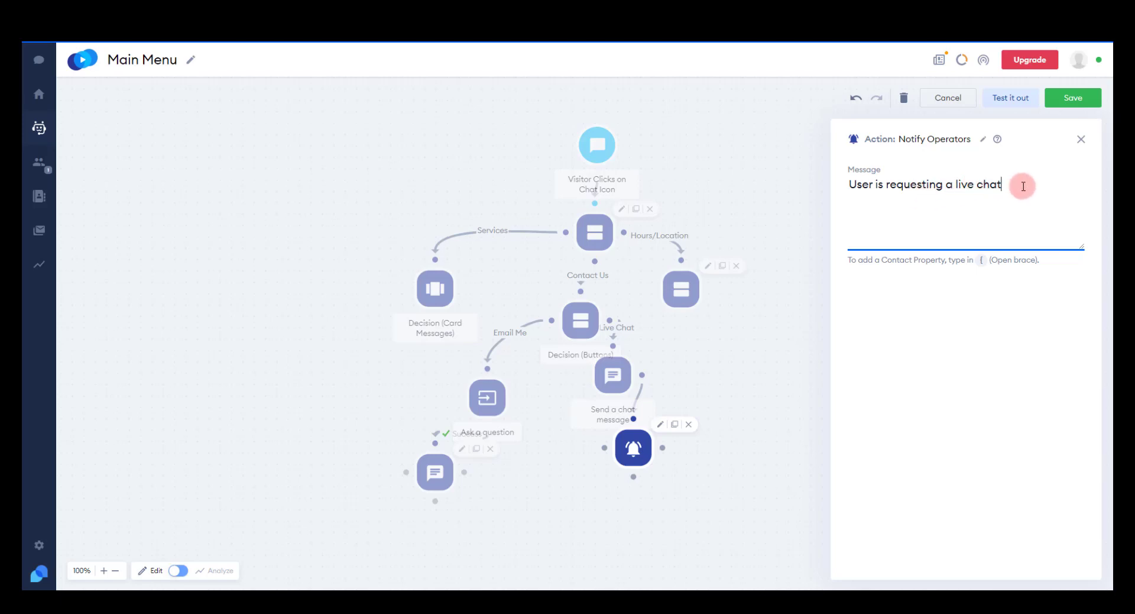
{"action": "left_click", "coordinate": [1081, 141]}
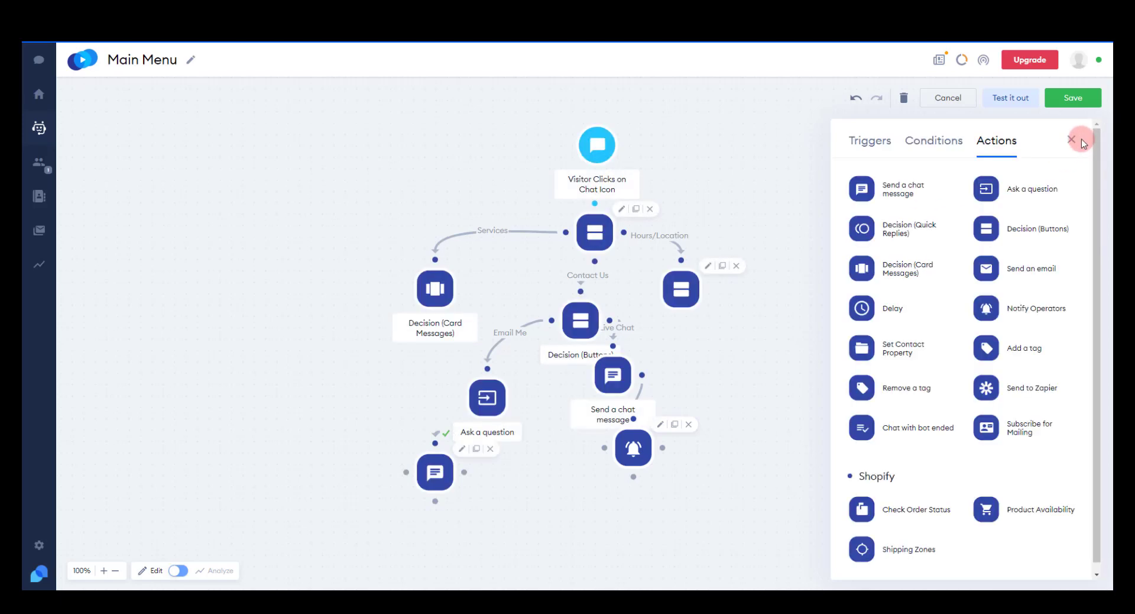
{"action": "left_click", "coordinate": [1073, 141]}
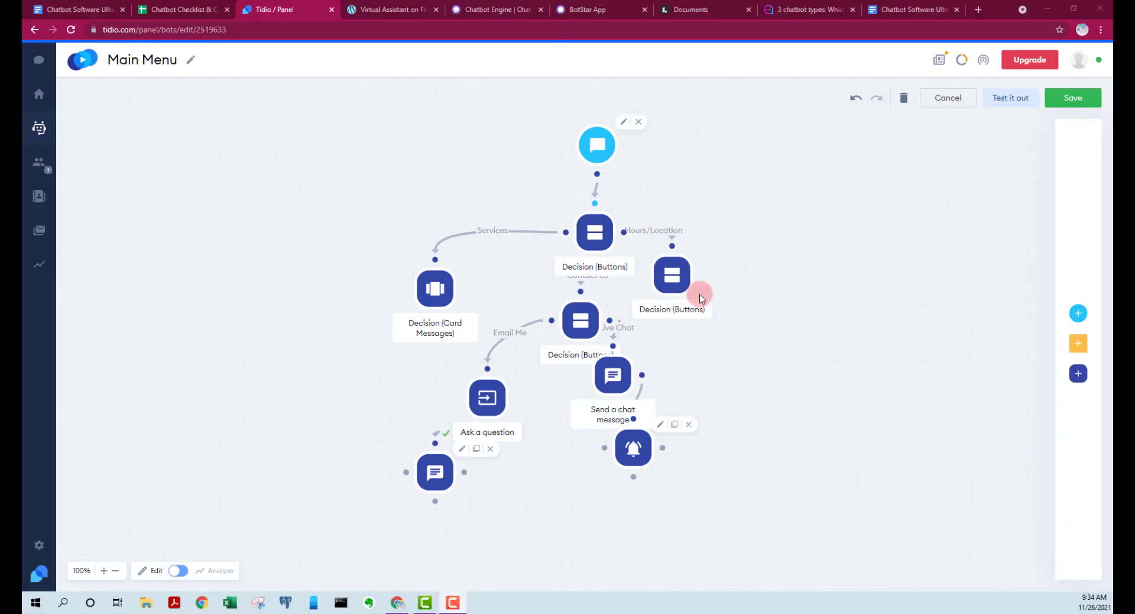
Reposition the Hours/Location decision and set its message to the business address followed by "Hours: Monday thru Friday 7 to 5".
{"action": "mouse_move", "coordinate": [670, 270]}
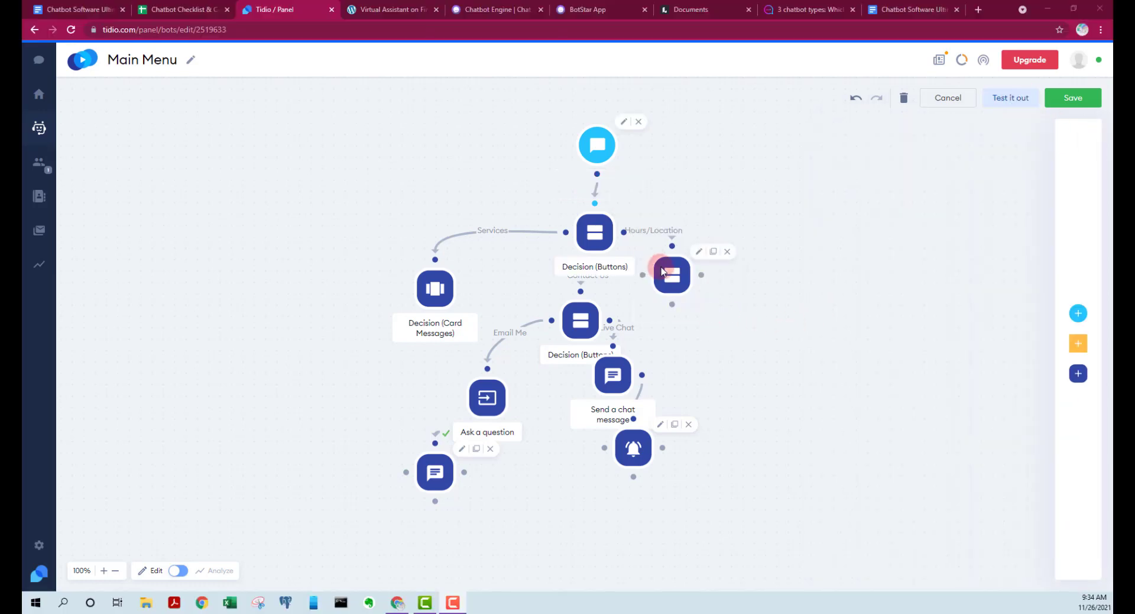
{"action": "left_click_drag", "start_coordinate": [671, 272], "coordinate": [701, 283]}
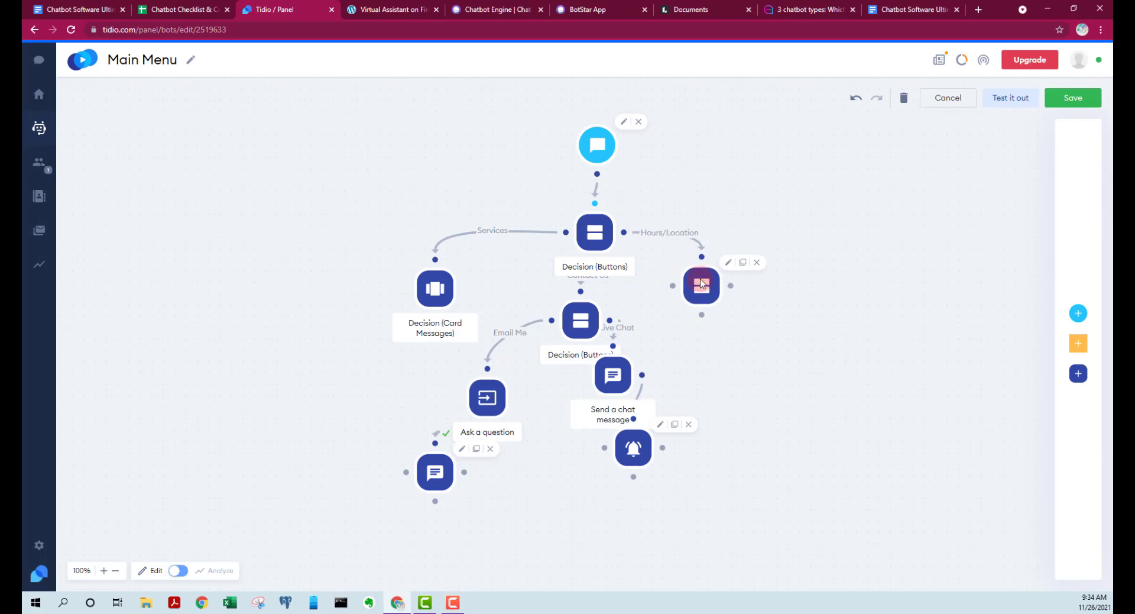
{"action": "left_click", "coordinate": [729, 268]}
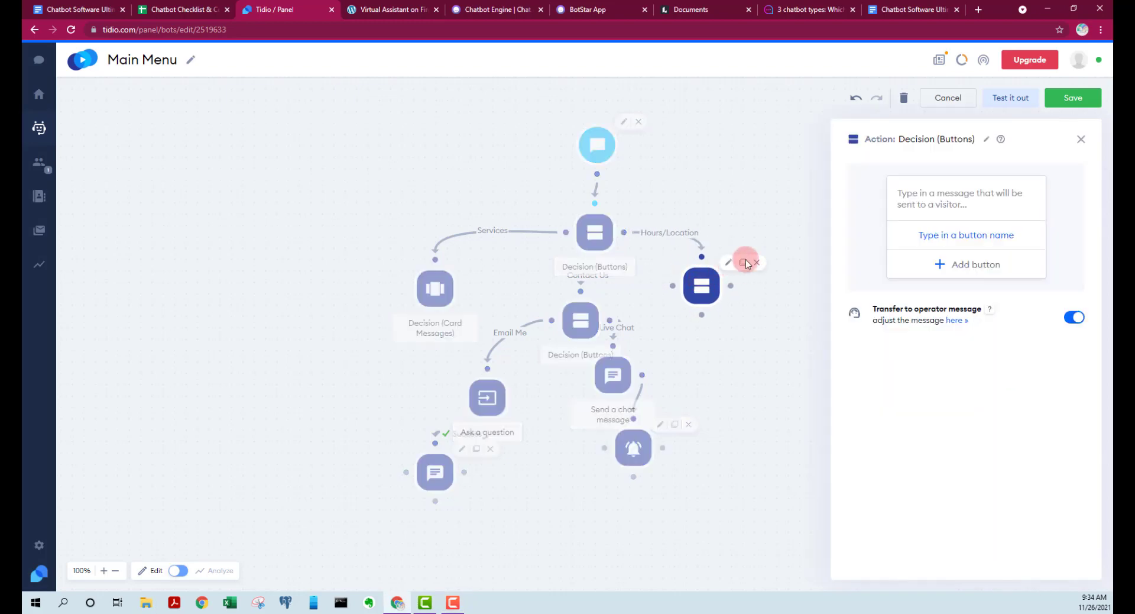
{"action": "left_click", "coordinate": [902, 192]}
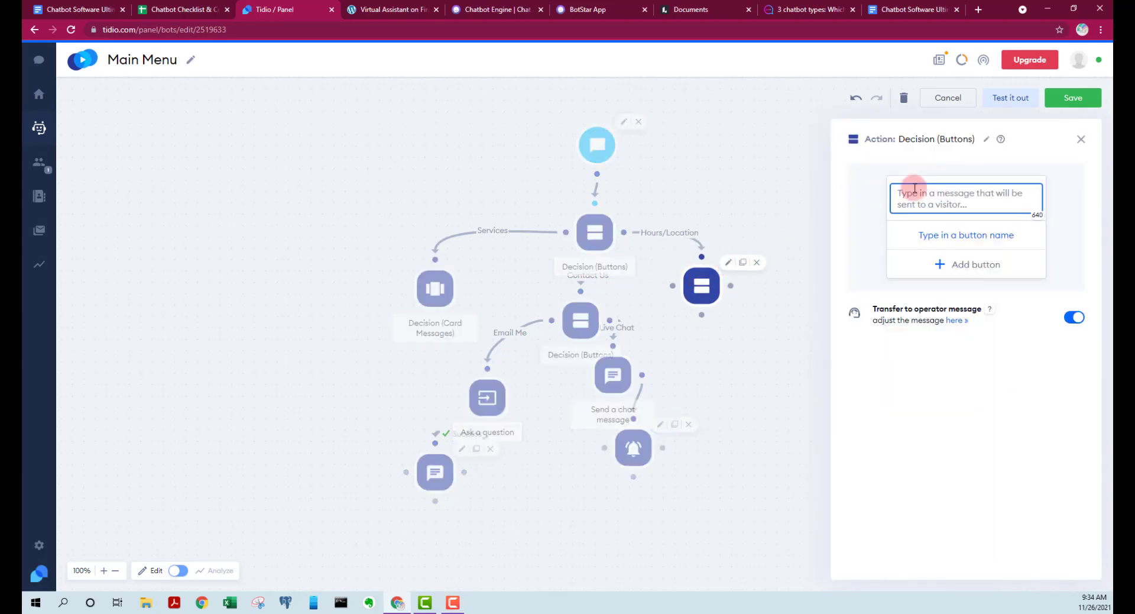
{"action": "type", "text": "123"}
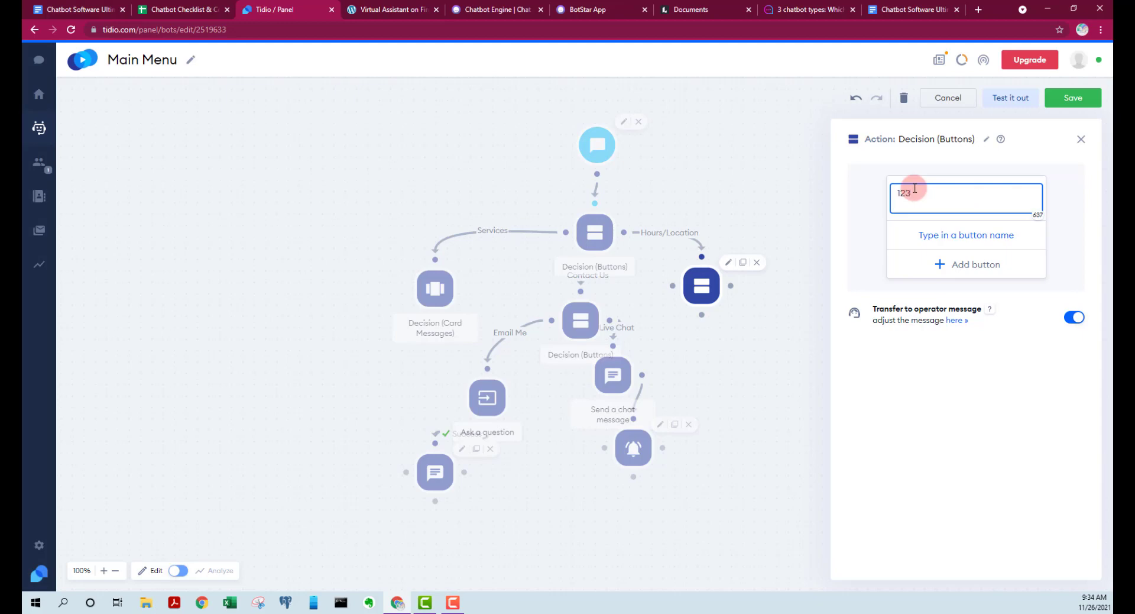
{"action": "type", "text": " Main St, Somewhere USA H"}
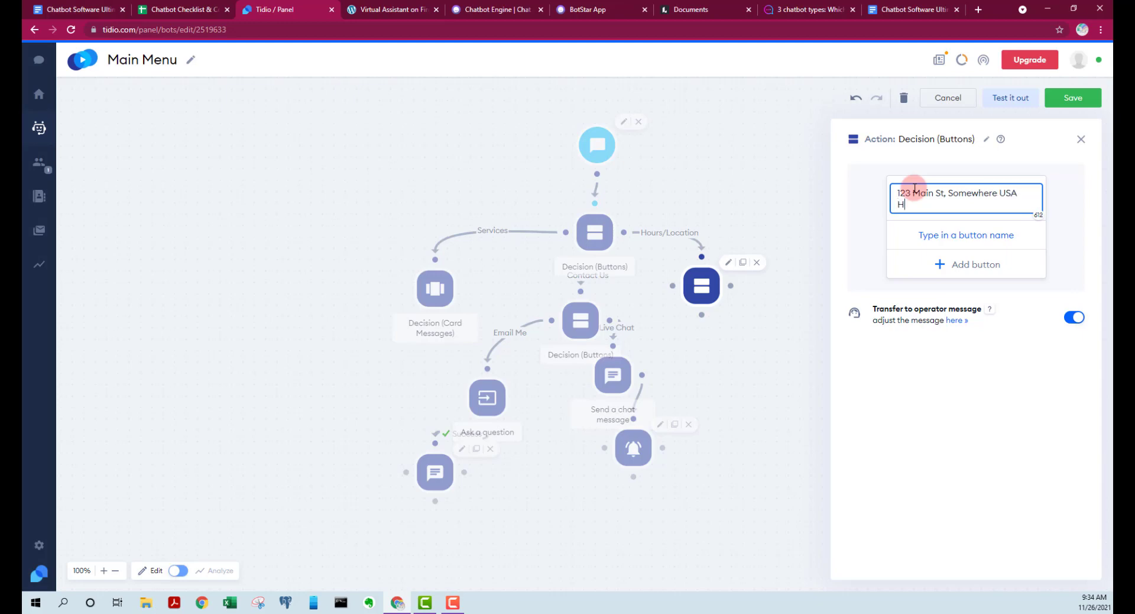
{"action": "type", "text": "ours:"}
{"action": "key", "text": "Return"}
{"action": "type", "text": "M"}
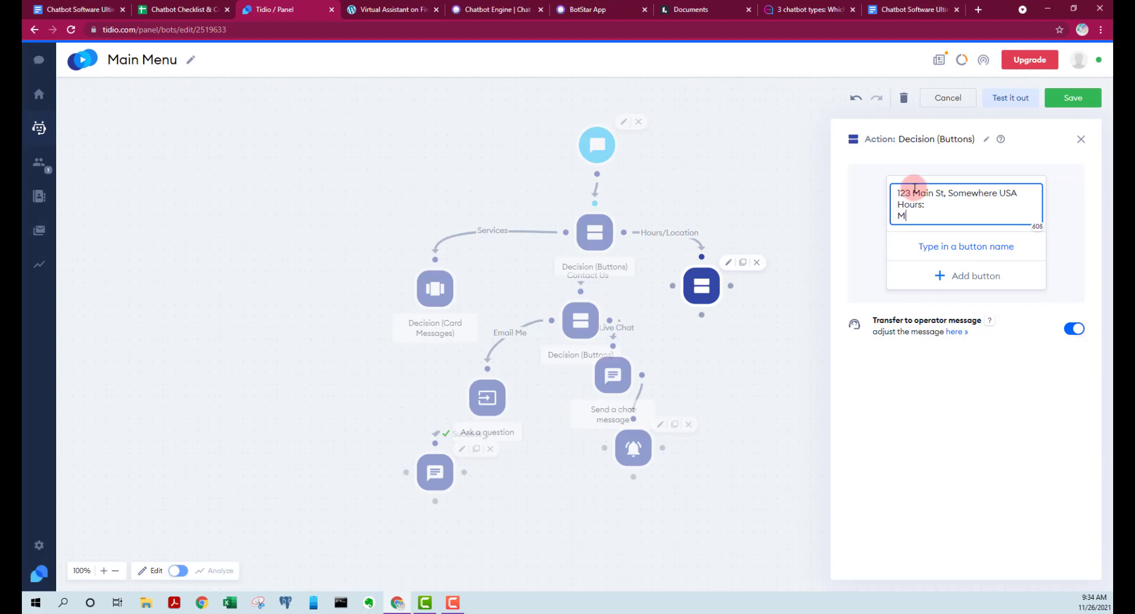
{"action": "type", "text": "onday thru Friday 877 to 5"}
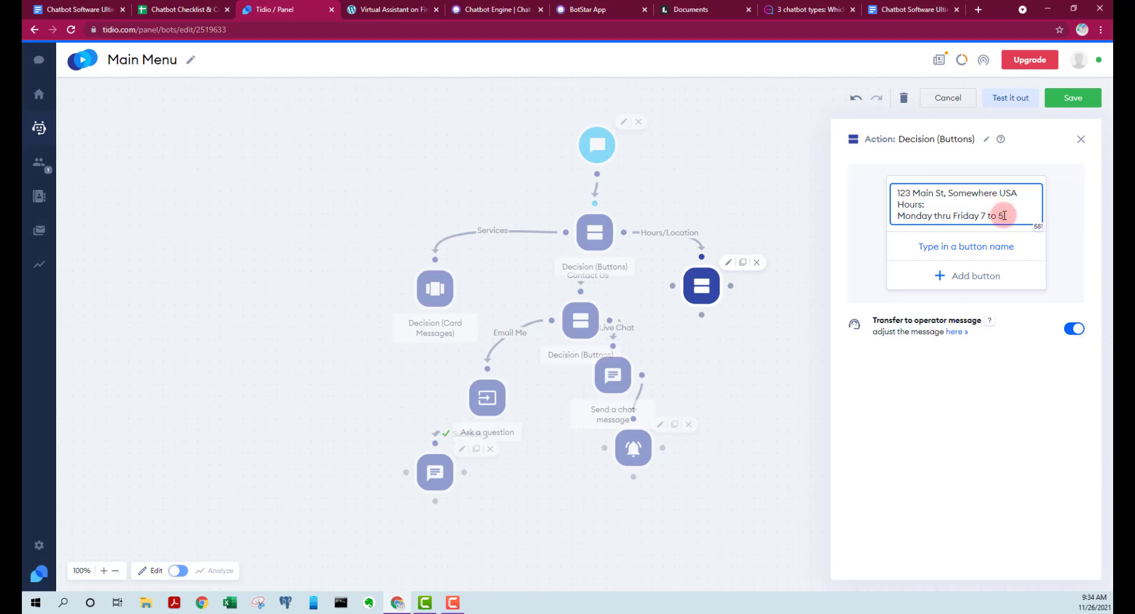
Name the Hours/Location decision's button "Map" and make it a URL button.
{"action": "left_click", "coordinate": [970, 247]}
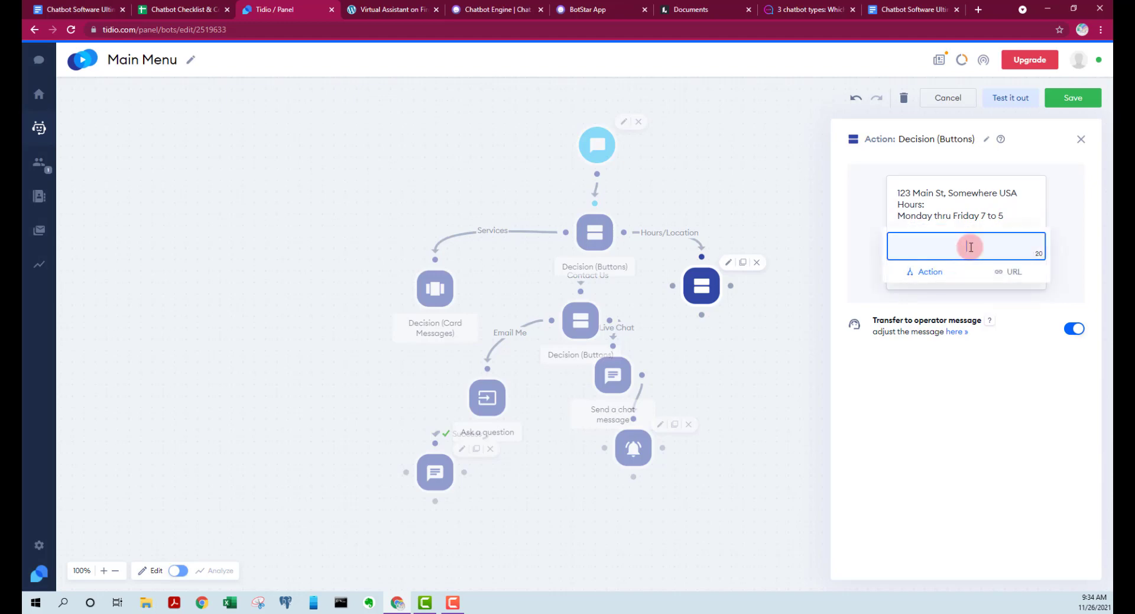
{"action": "type", "text": "Map"}
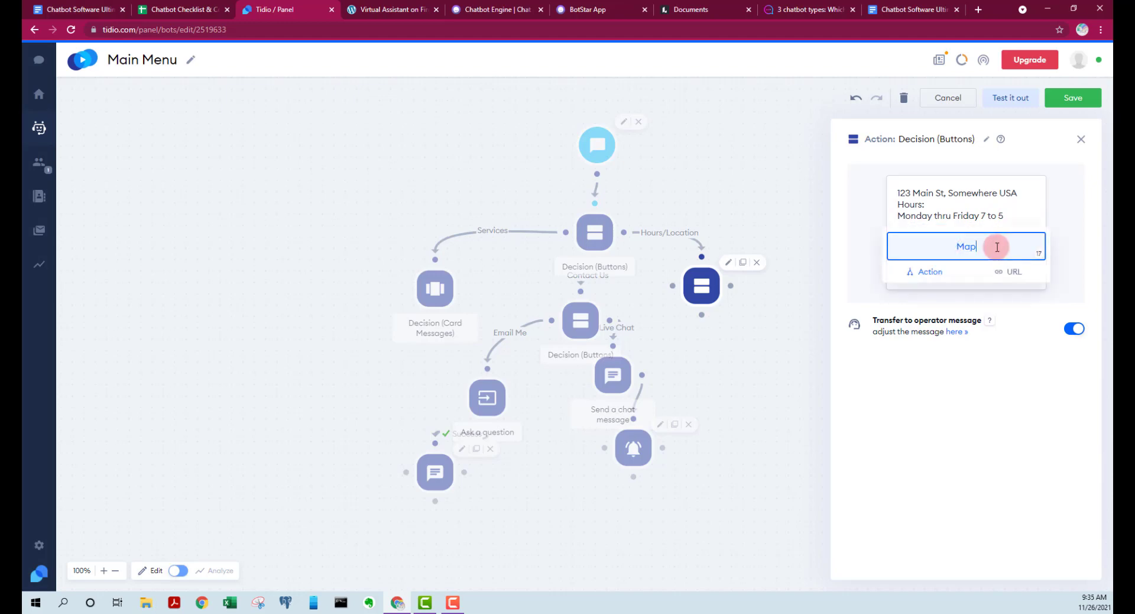
{"action": "left_click", "coordinate": [1013, 274]}
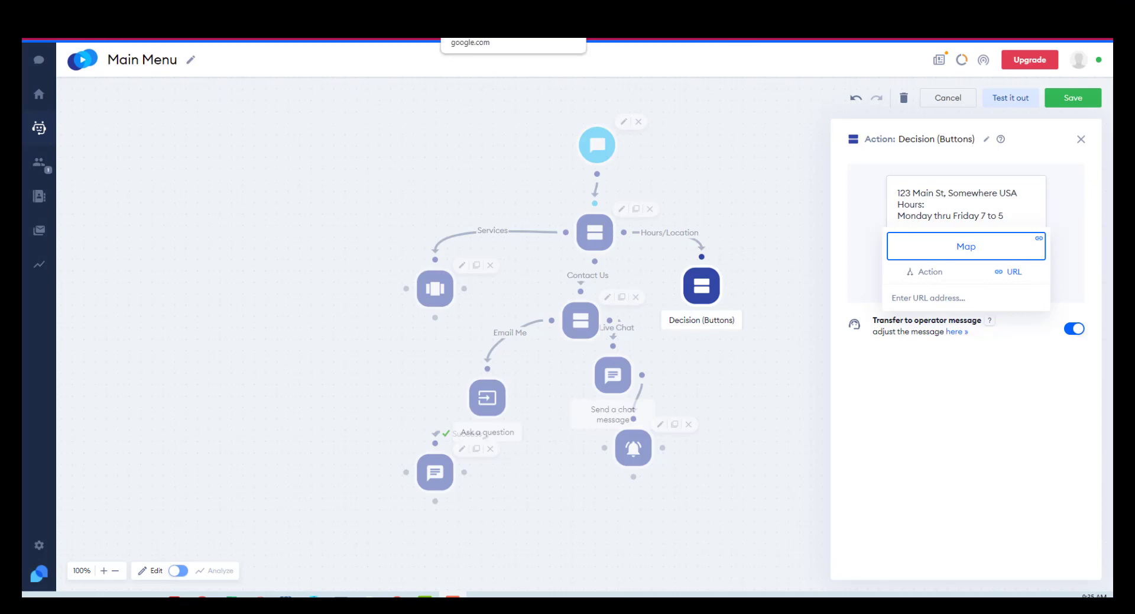
Copy the Texas A&M University share link from Google Maps, paste it as the Map button's URL in Tidio, and close the share dialog.
{"action": "left_click", "coordinate": [465, 10]}
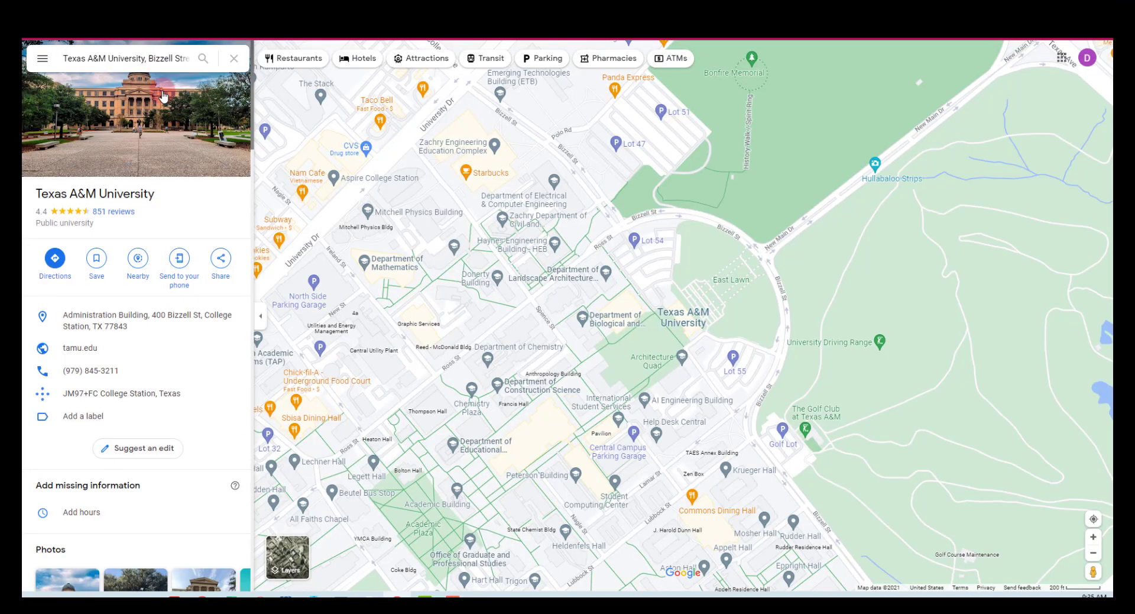
{"action": "left_click", "coordinate": [221, 263]}
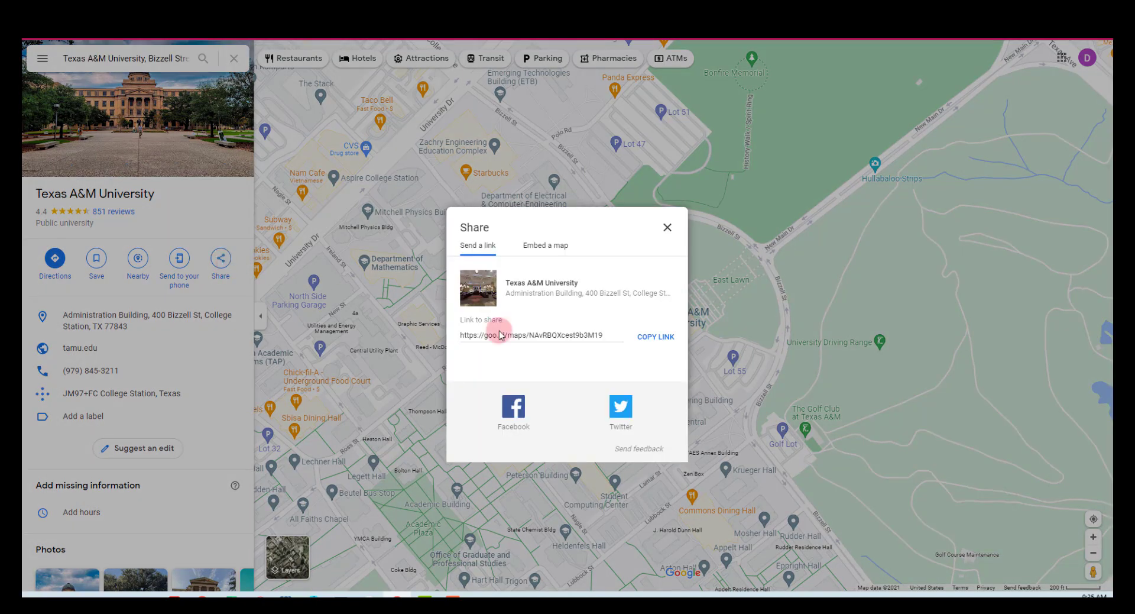
{"action": "left_click", "coordinate": [641, 335]}
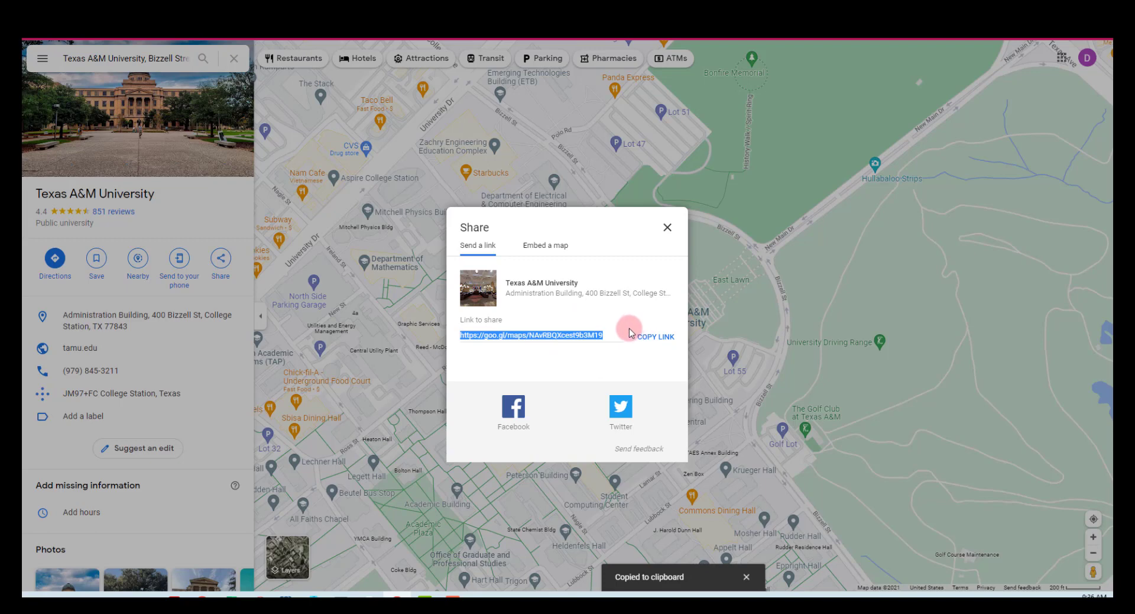
{"action": "key", "text": "ctrl+shift+Tab"}
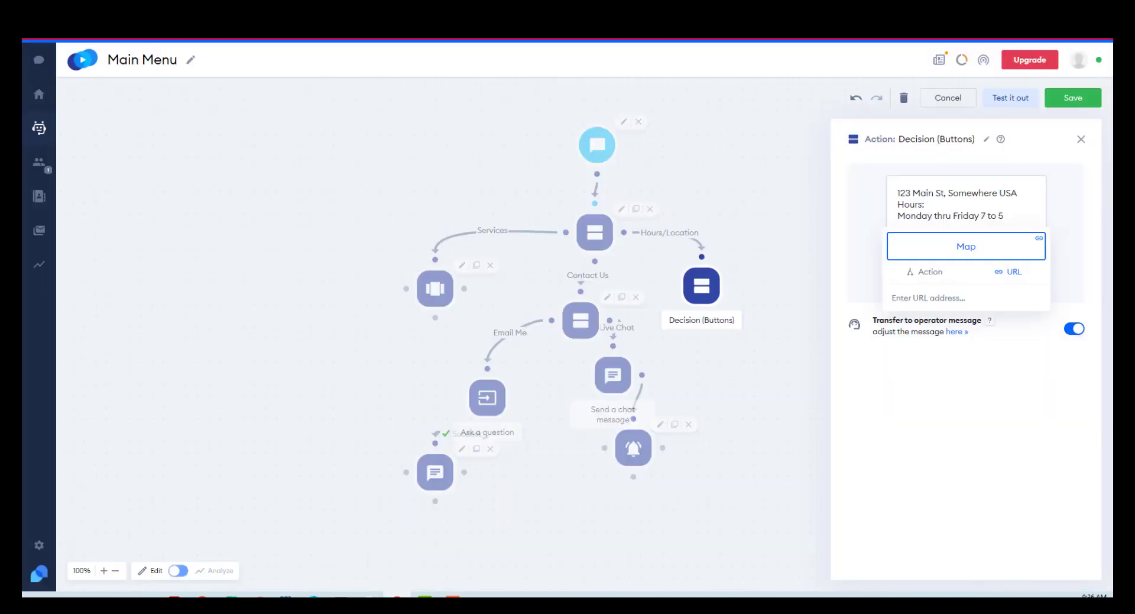
{"action": "right_click", "coordinate": [929, 294]}
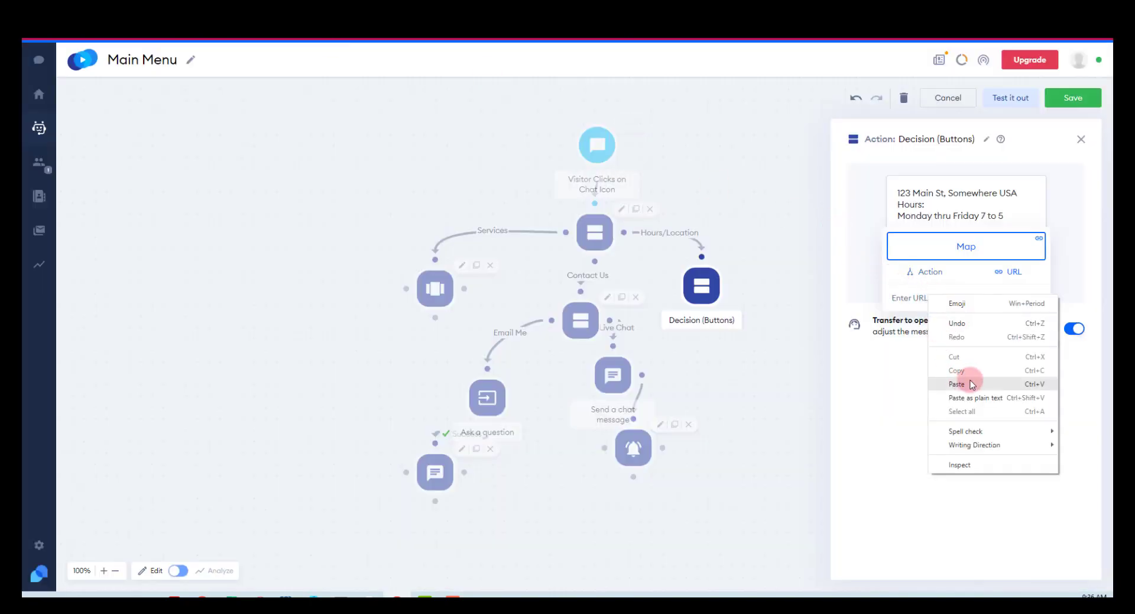
{"action": "left_click", "coordinate": [971, 381]}
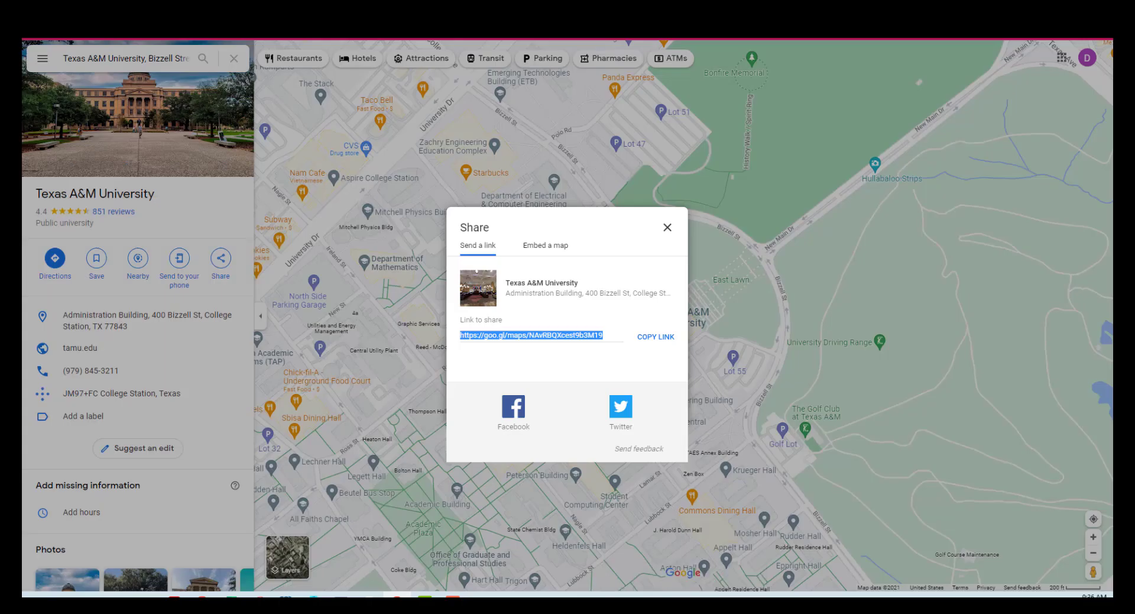
{"action": "left_click", "coordinate": [470, 148]}
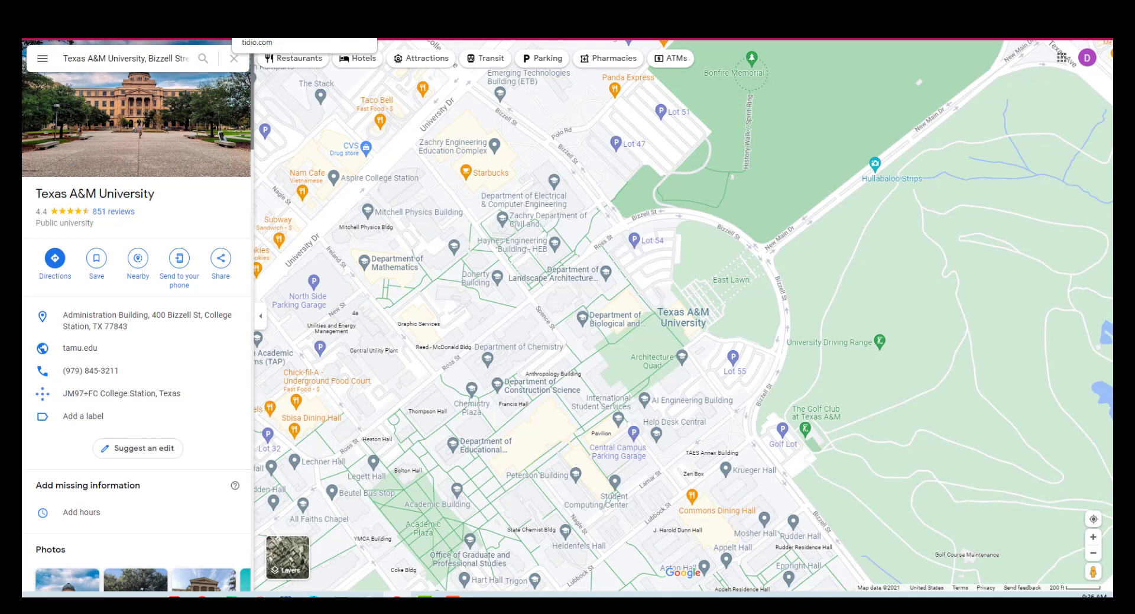
{"action": "left_click", "coordinate": [278, 11]}
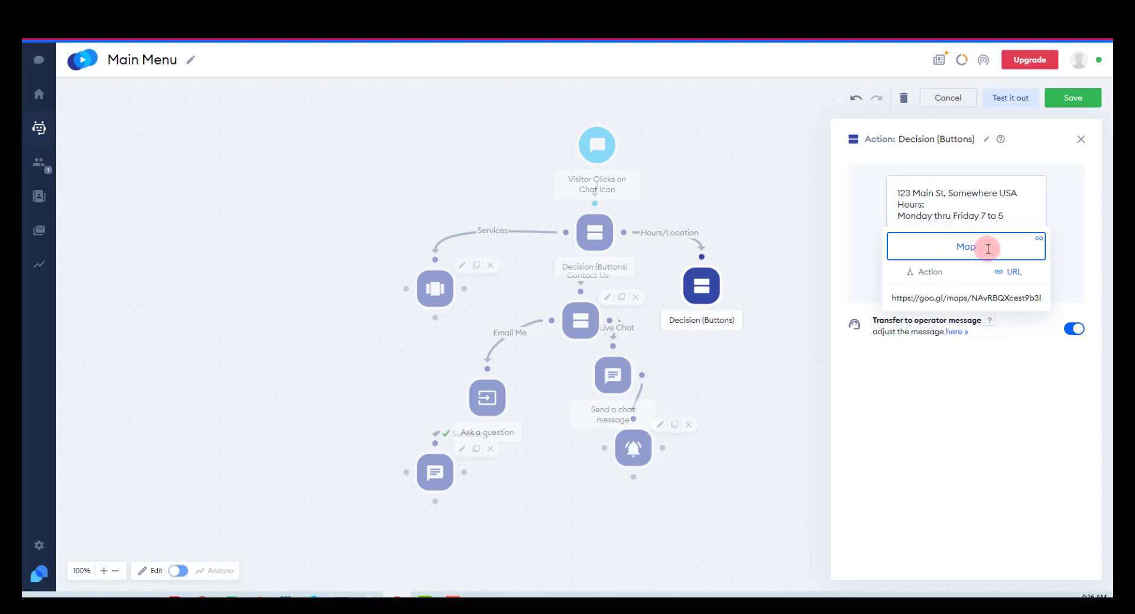
Review the global transfer to operator message and close it without editing.
{"action": "mouse_move", "coordinate": [989, 322]}
{"action": "left_click", "coordinate": [969, 332]}
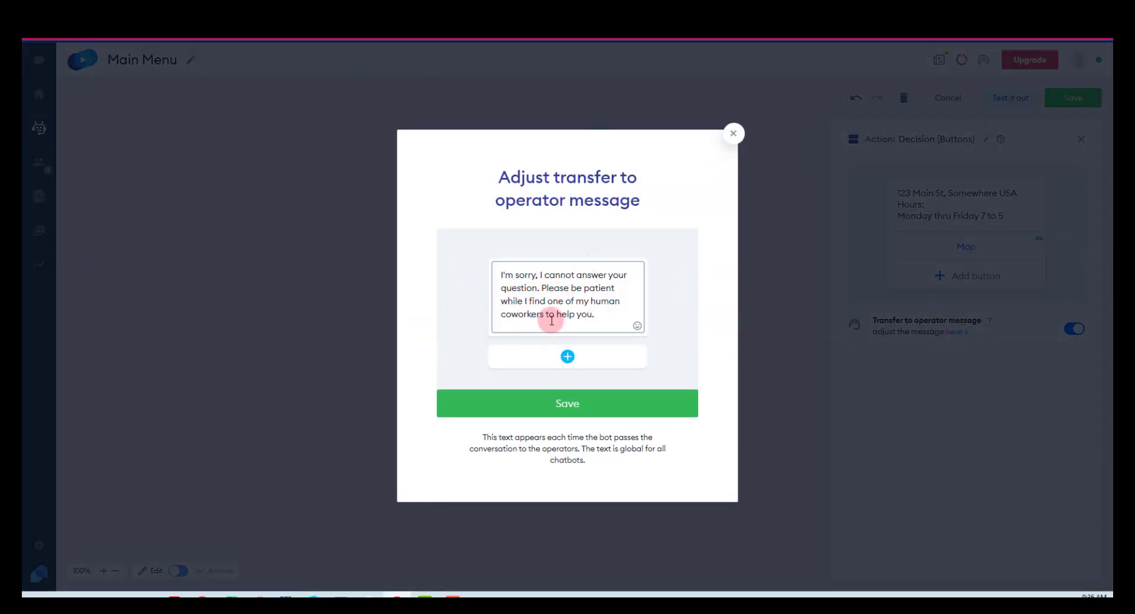
{"action": "left_click", "coordinate": [734, 135]}
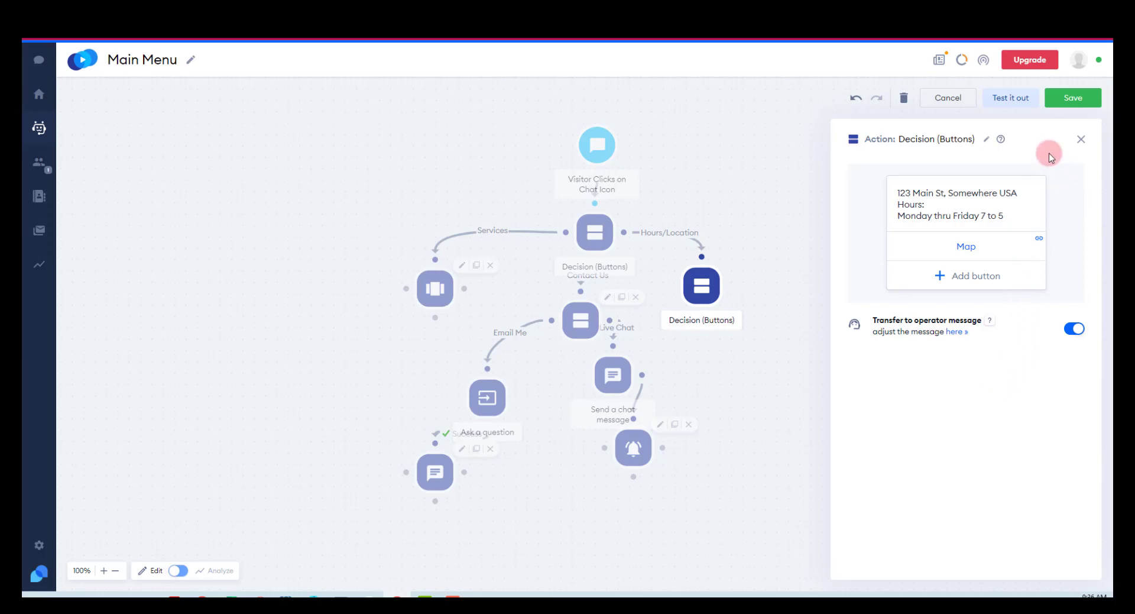
Close the Hours/Location decision settings and save the Main Menu chatbot.
{"action": "left_click", "coordinate": [1081, 141]}
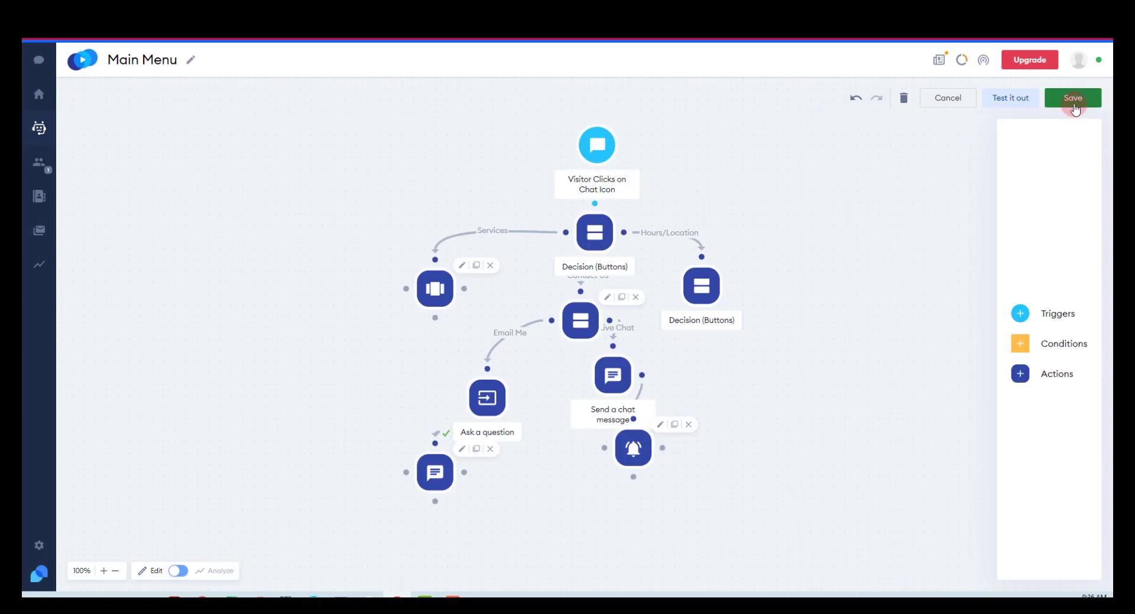
{"action": "left_click", "coordinate": [1075, 99]}
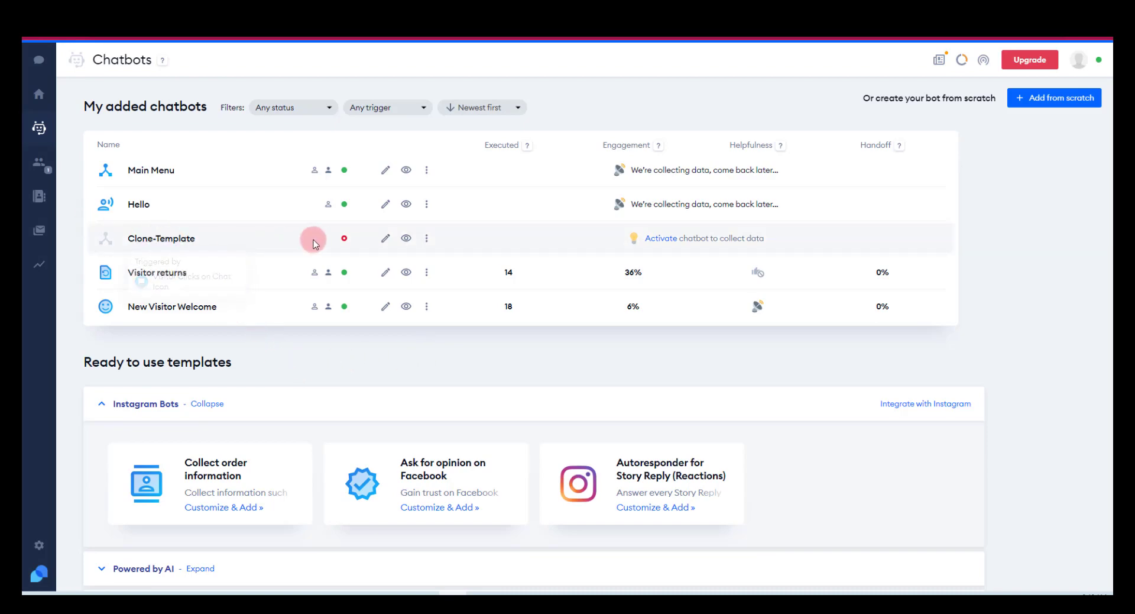
Delete the Clone-Template chatbot from the list of added chatbots and confirm the deletion.
{"action": "left_click", "coordinate": [429, 239]}
{"action": "left_click", "coordinate": [447, 403]}
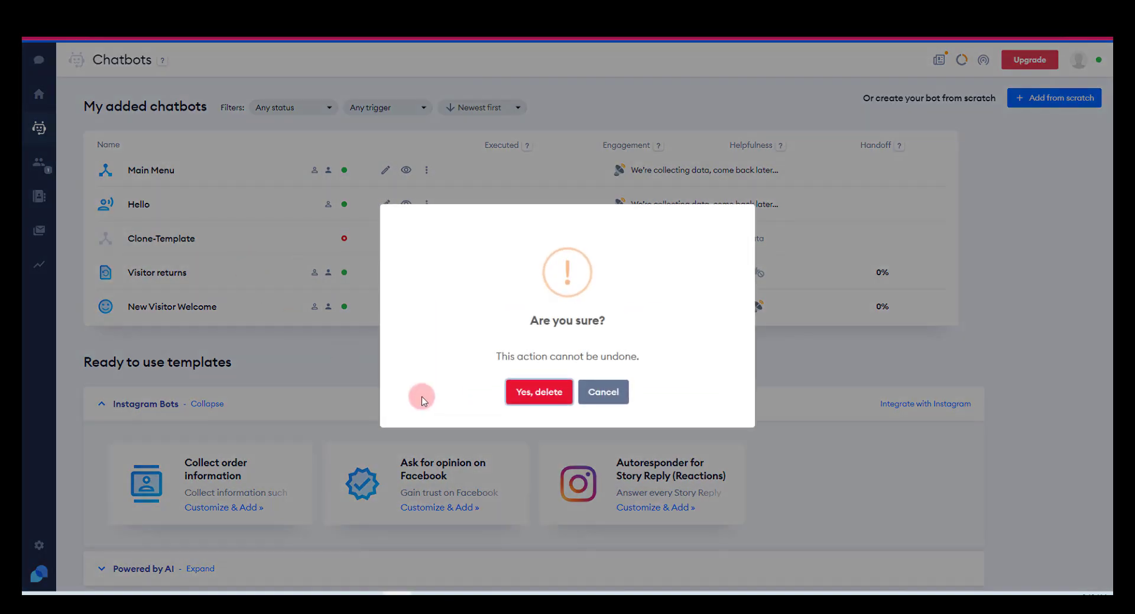
{"action": "left_click", "coordinate": [535, 392]}
{"action": "left_click", "coordinate": [574, 381]}
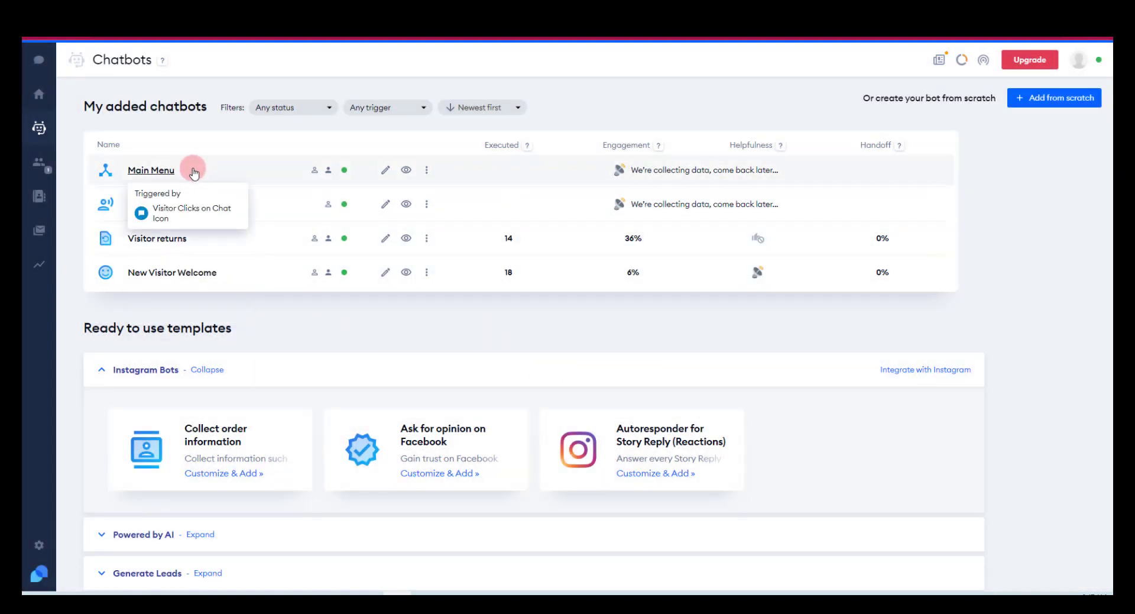
Look through the ready-to-use chatbot template categories and expand Generate Leads.
{"action": "scroll", "coordinate": [316, 320], "scroll_direction": "down", "scroll_amount": 1}
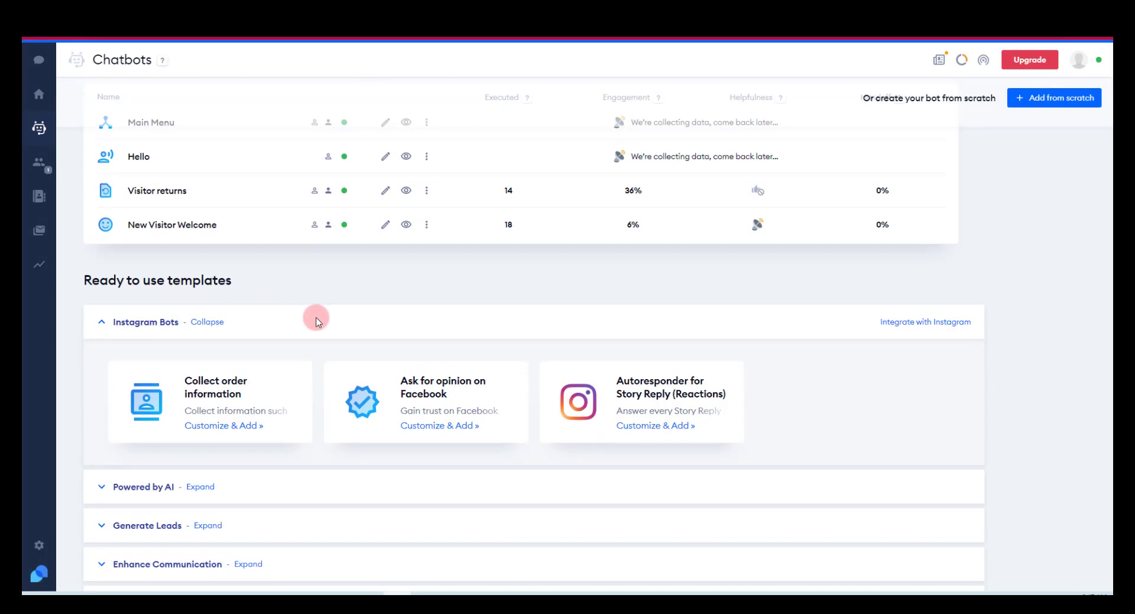
{"action": "scroll", "coordinate": [316, 320], "scroll_direction": "down", "scroll_amount": 1}
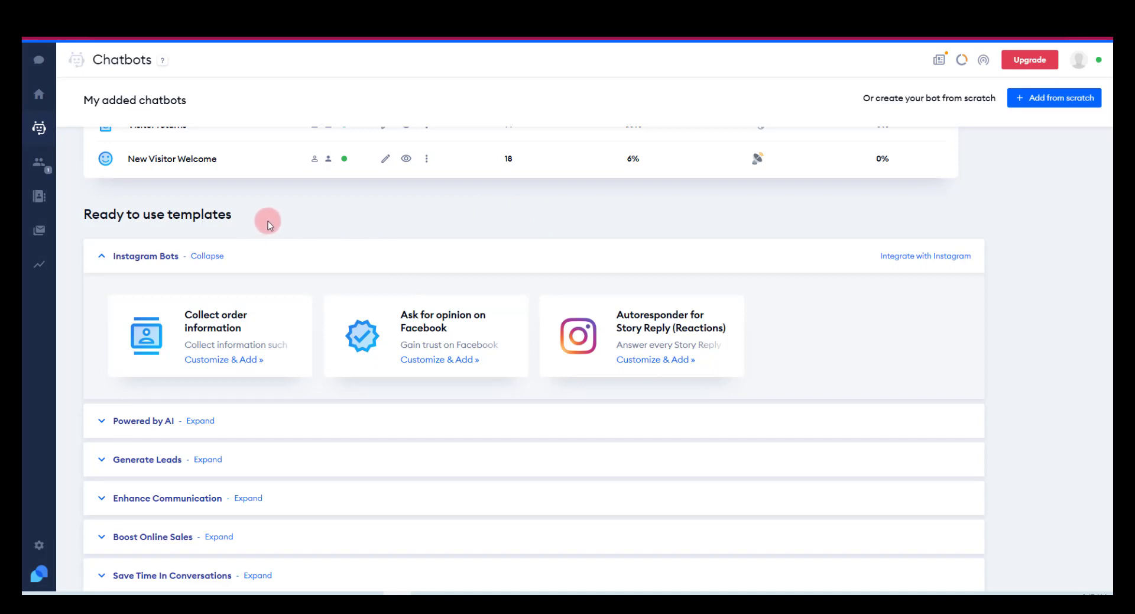
{"action": "scroll", "coordinate": [68, 237], "scroll_direction": "down", "scroll_amount": 1}
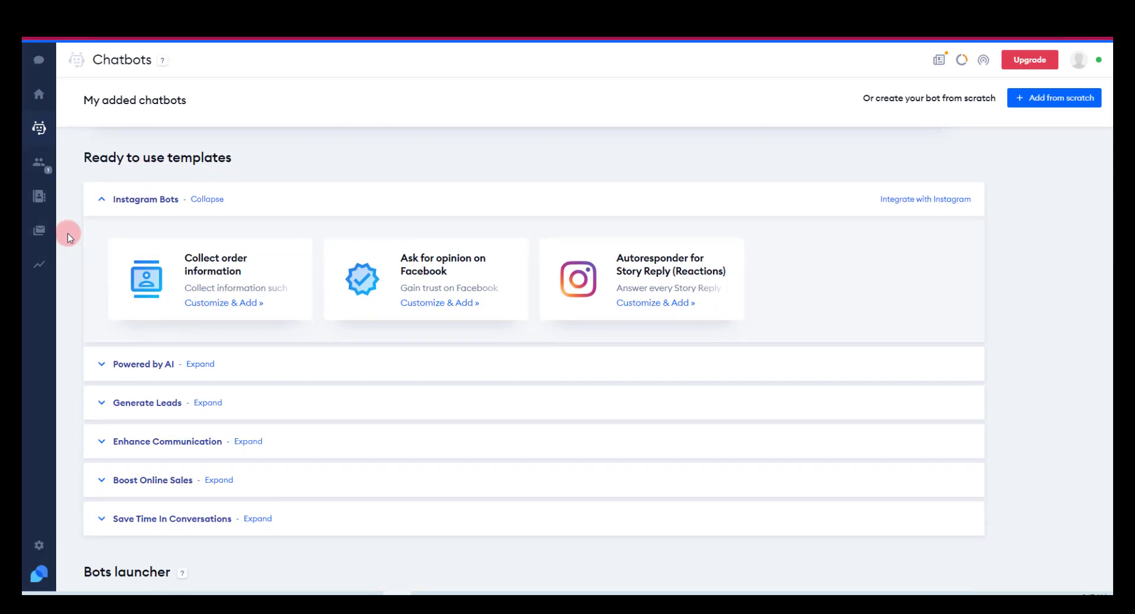
{"action": "left_click", "coordinate": [102, 403]}
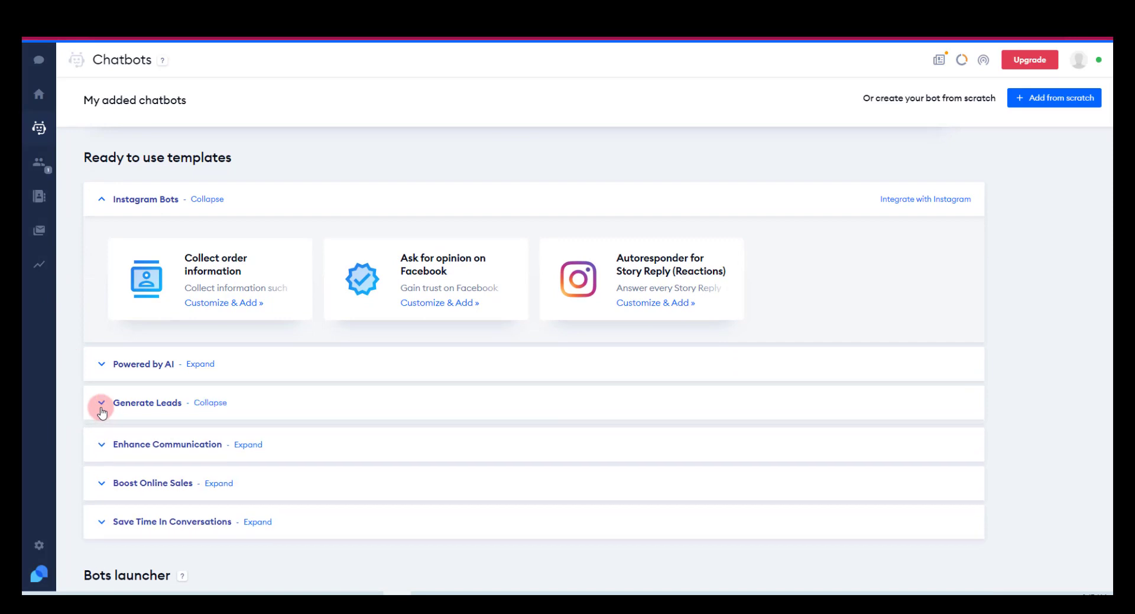
Add the Schedule a meeting template from the Generate Leads category and acknowledge the save notice to open it in the editor.
{"action": "scroll", "coordinate": [101, 410], "scroll_direction": "down", "scroll_amount": 1}
{"action": "scroll", "coordinate": [100, 409], "scroll_direction": "down", "scroll_amount": 1}
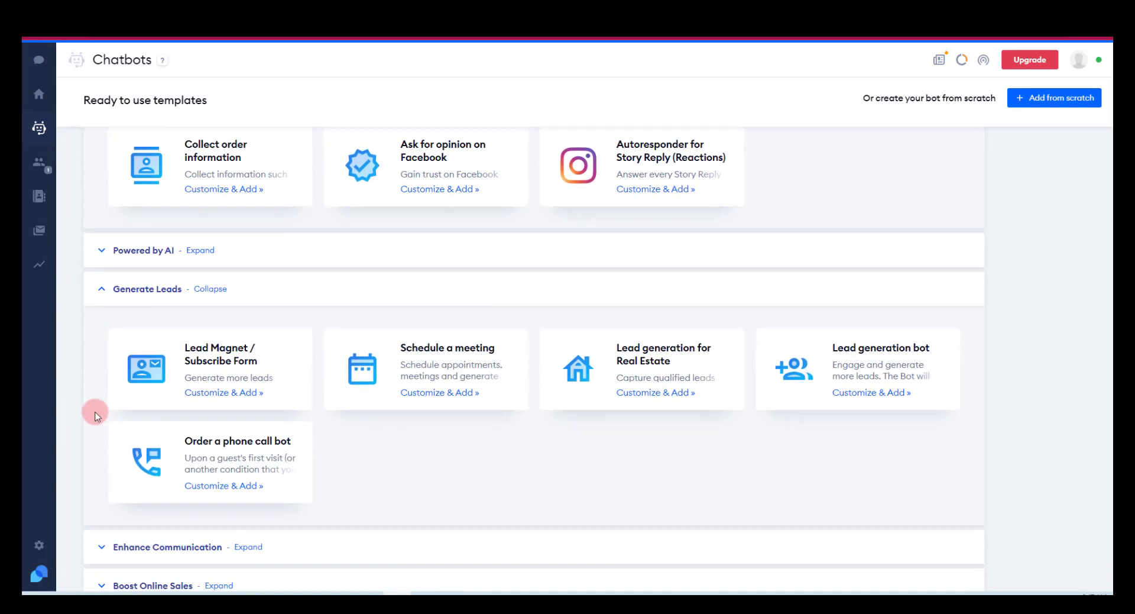
{"action": "mouse_move", "coordinate": [439, 360]}
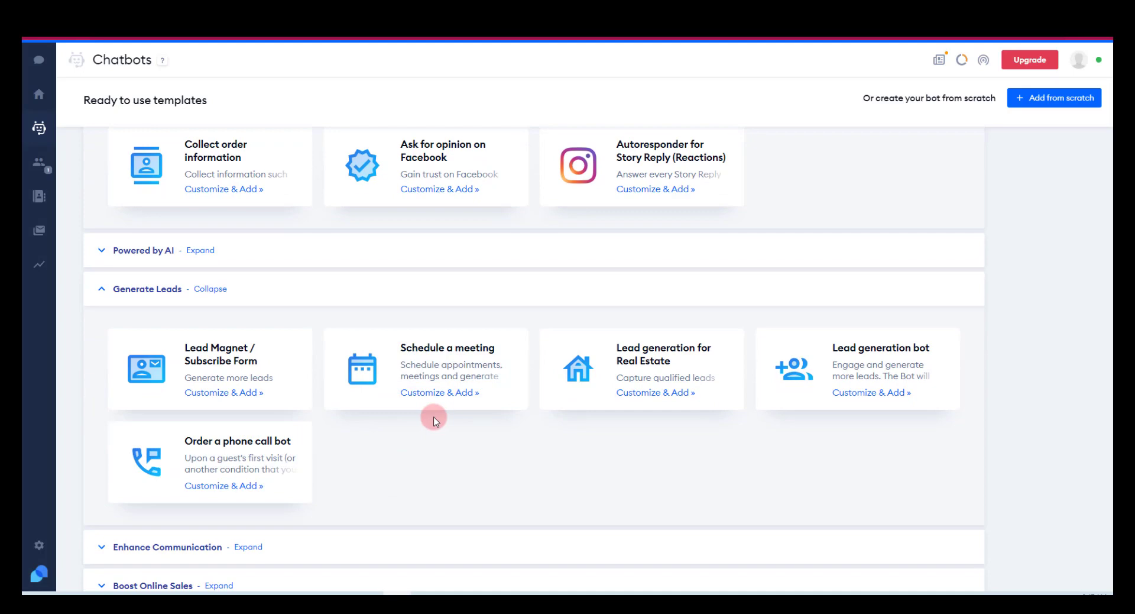
{"action": "left_click", "coordinate": [416, 390]}
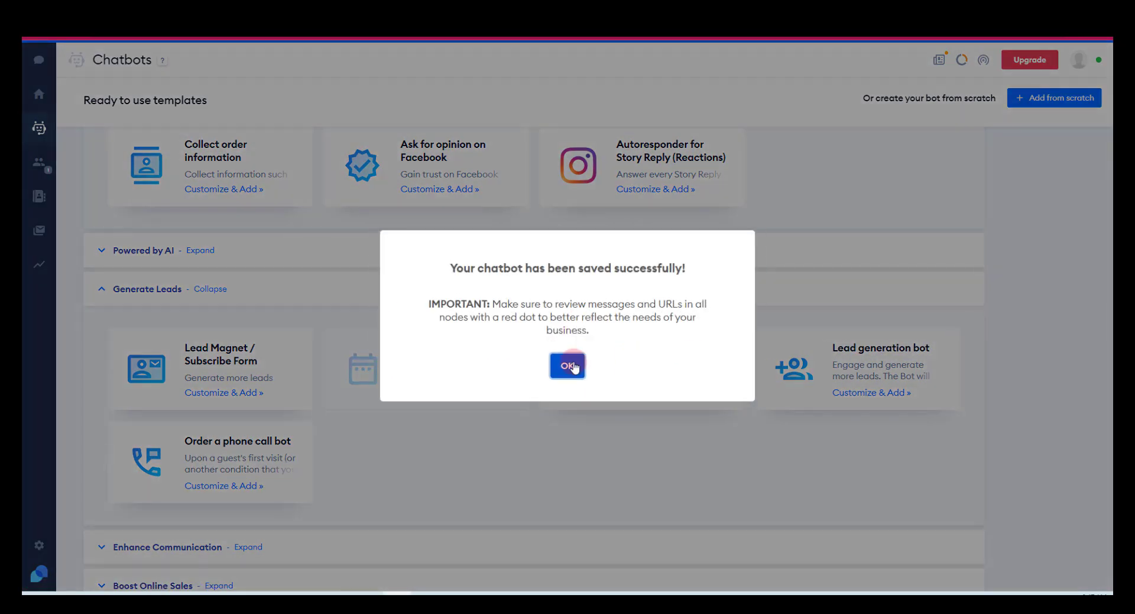
{"action": "left_click", "coordinate": [570, 365]}
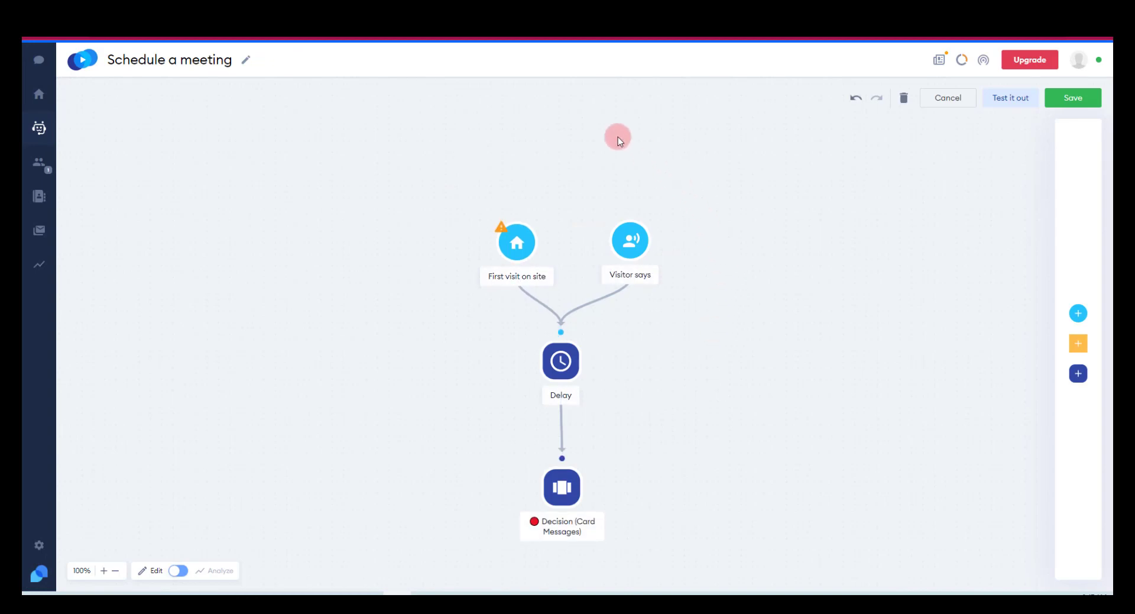
Delete the First visit on site trigger and place the Visitor says trigger directly above the Delay node.
{"action": "mouse_move", "coordinate": [499, 226]}
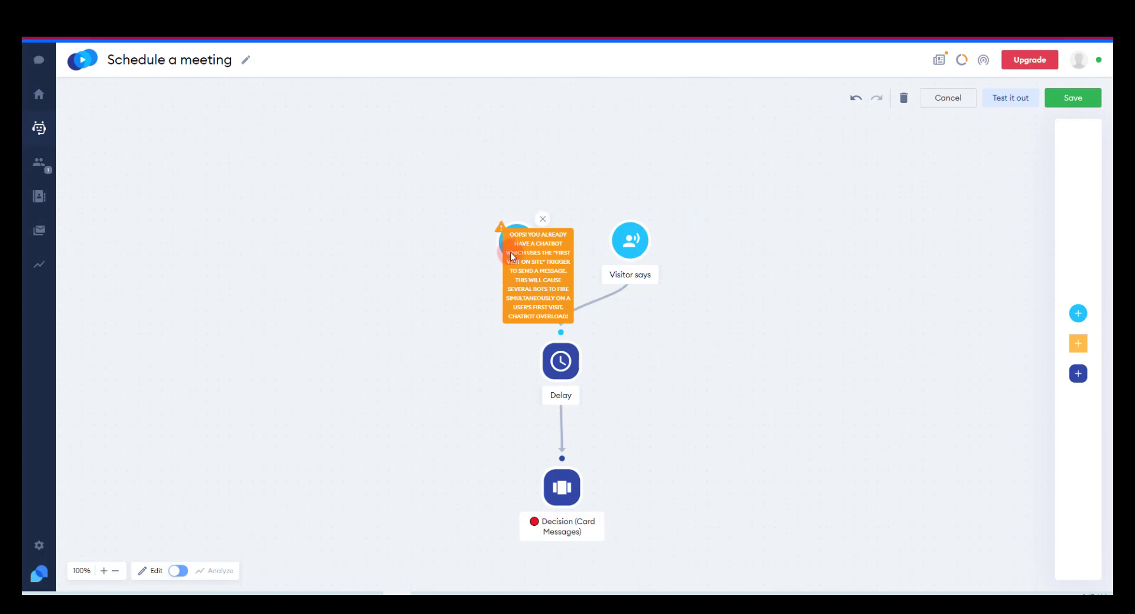
{"action": "left_click", "coordinate": [502, 227]}
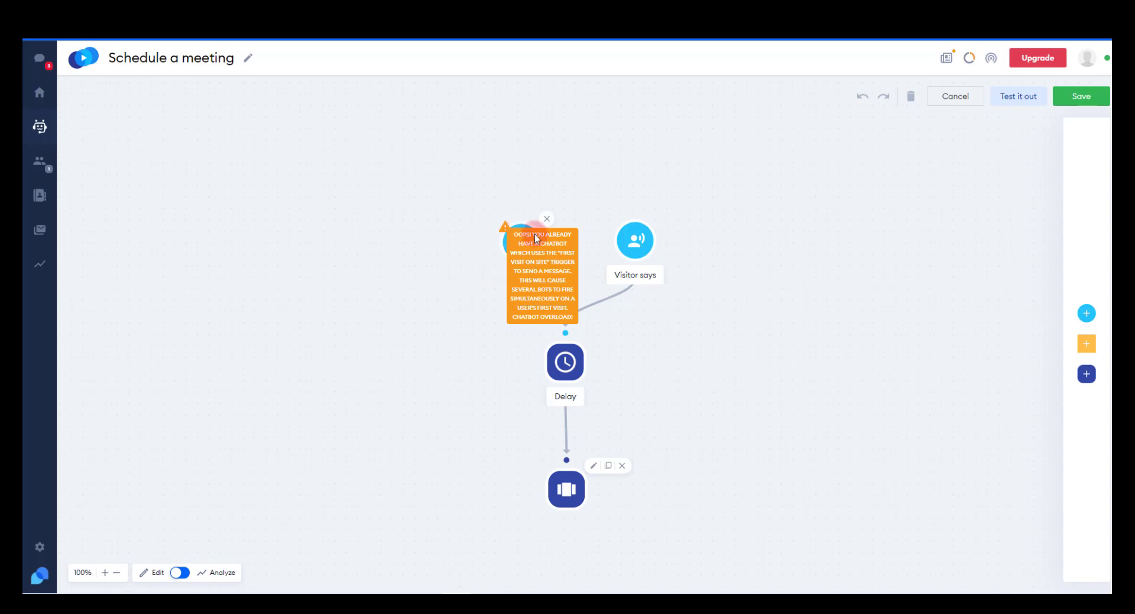
{"action": "left_click", "coordinate": [549, 218]}
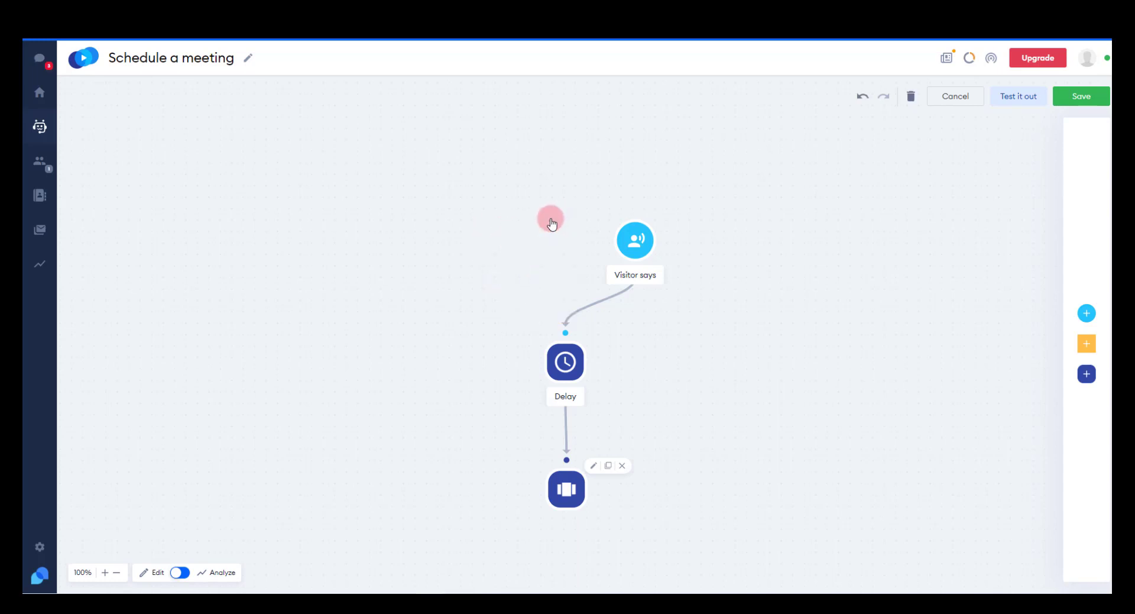
{"action": "left_click_drag", "start_coordinate": [638, 241], "coordinate": [566, 223]}
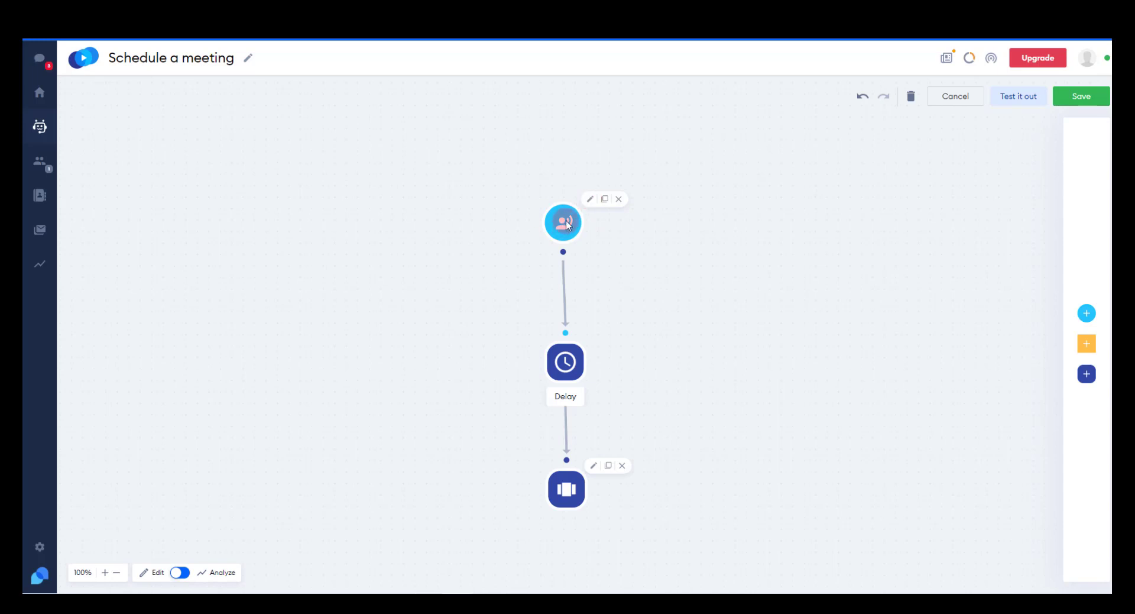
Review the Visitor says trigger phrases and the Delay action's time units, leaving both unchanged.
{"action": "left_click", "coordinate": [589, 198]}
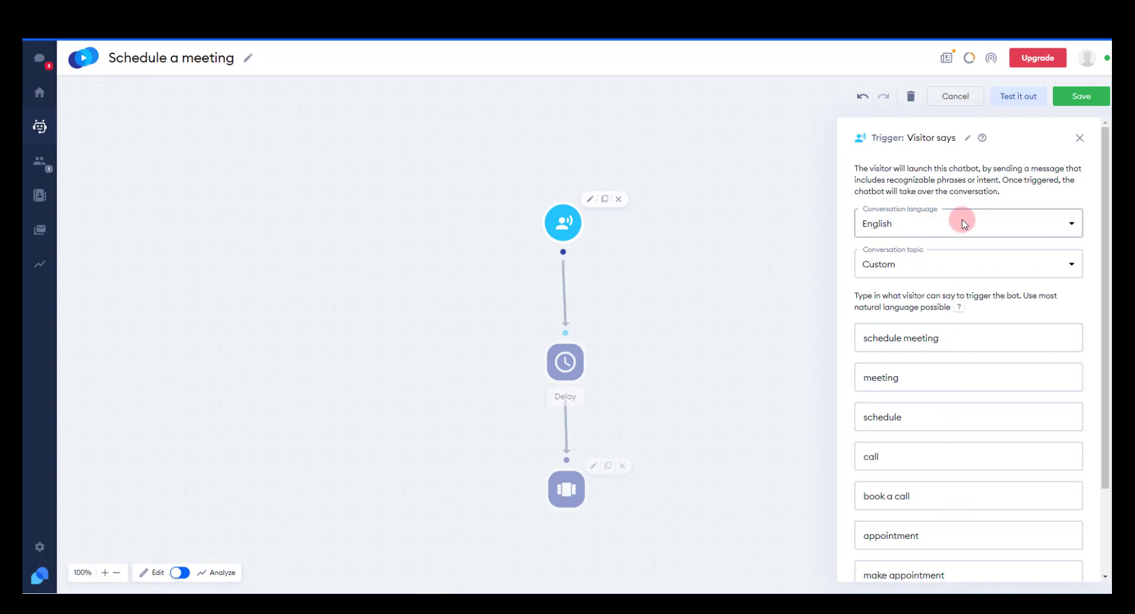
{"action": "scroll", "coordinate": [845, 225], "scroll_direction": "down", "scroll_amount": 3}
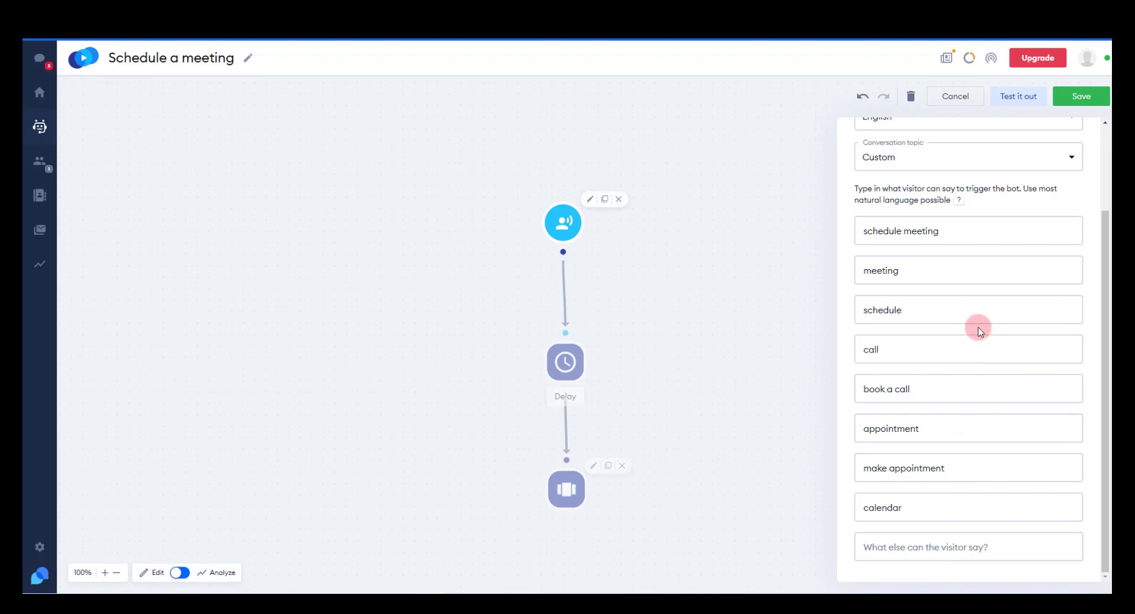
{"action": "left_click", "coordinate": [567, 367]}
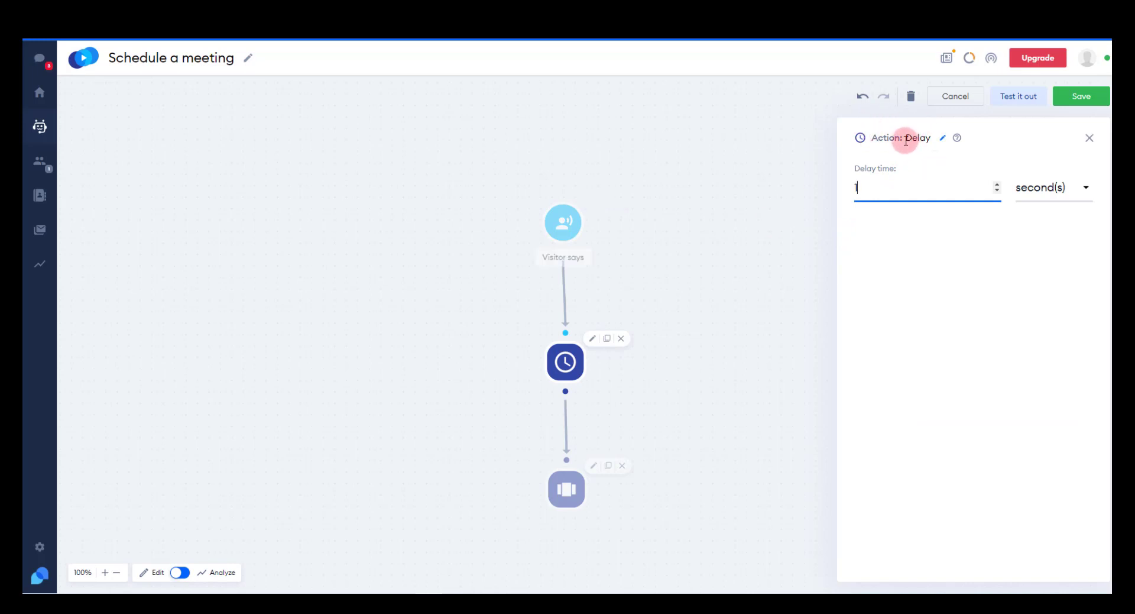
{"action": "left_click", "coordinate": [565, 228]}
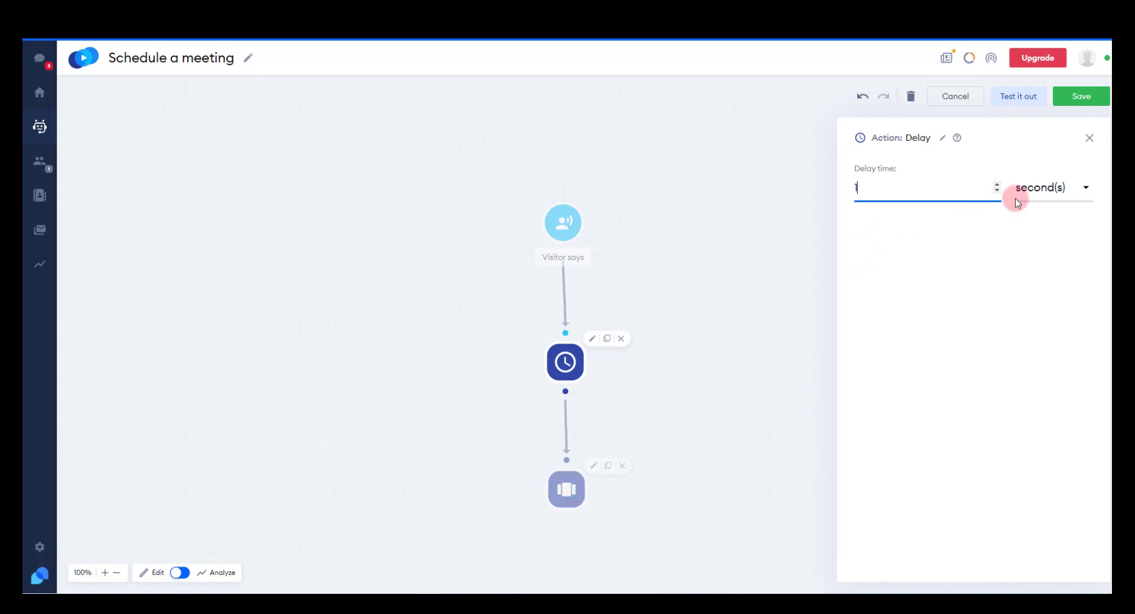
{"action": "left_click", "coordinate": [1087, 188]}
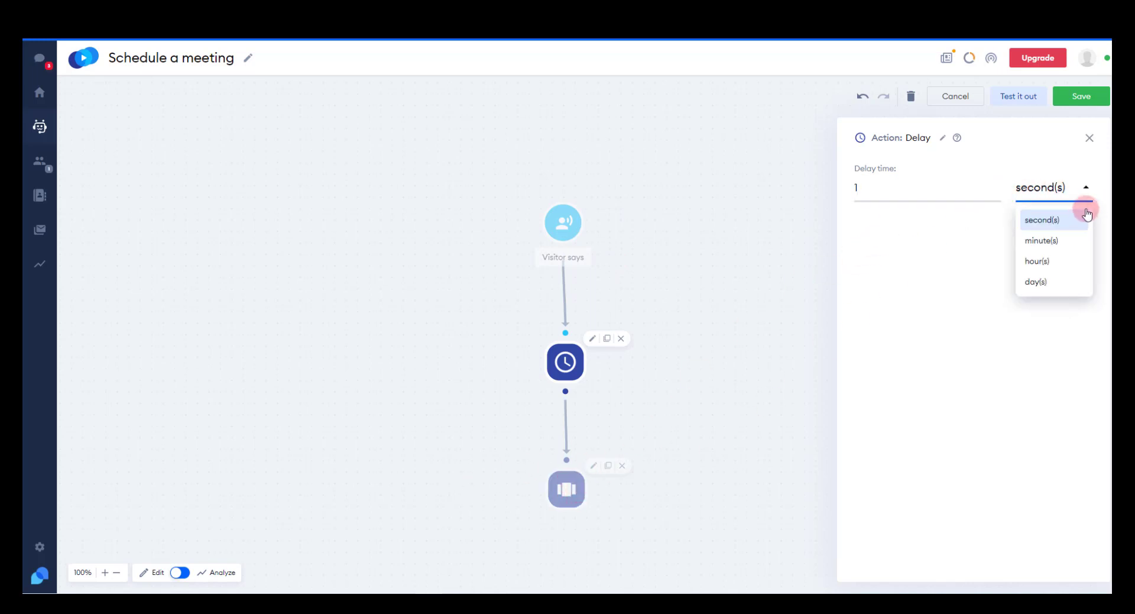
{"action": "left_click", "coordinate": [1091, 139]}
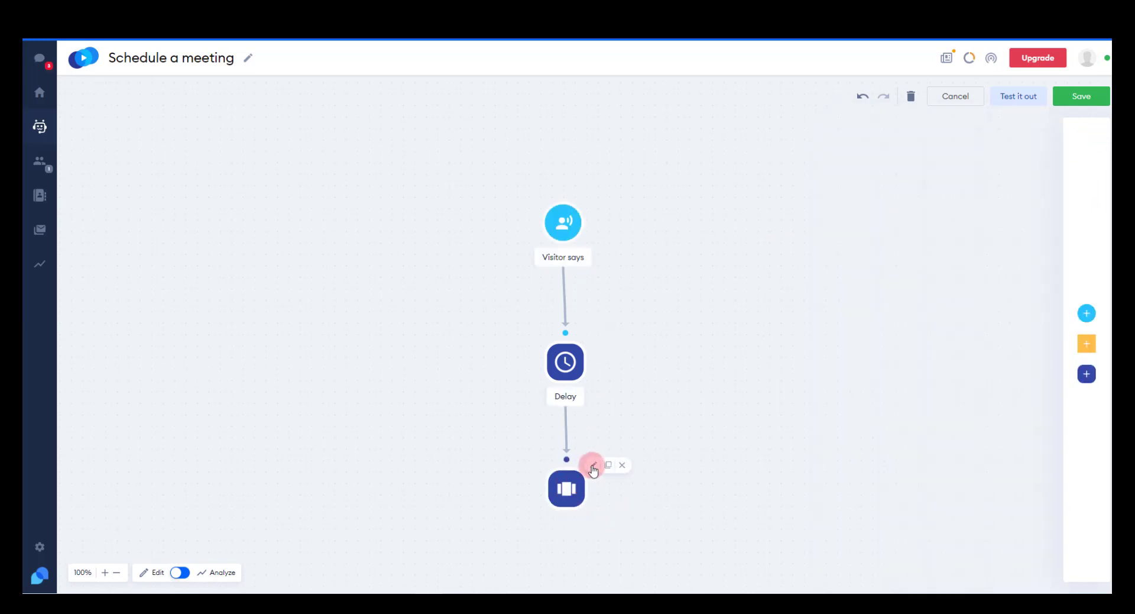
Check the link behind the Book a meeting button in the card message decision, close its settings and save the chatbot.
{"action": "left_click", "coordinate": [594, 467]}
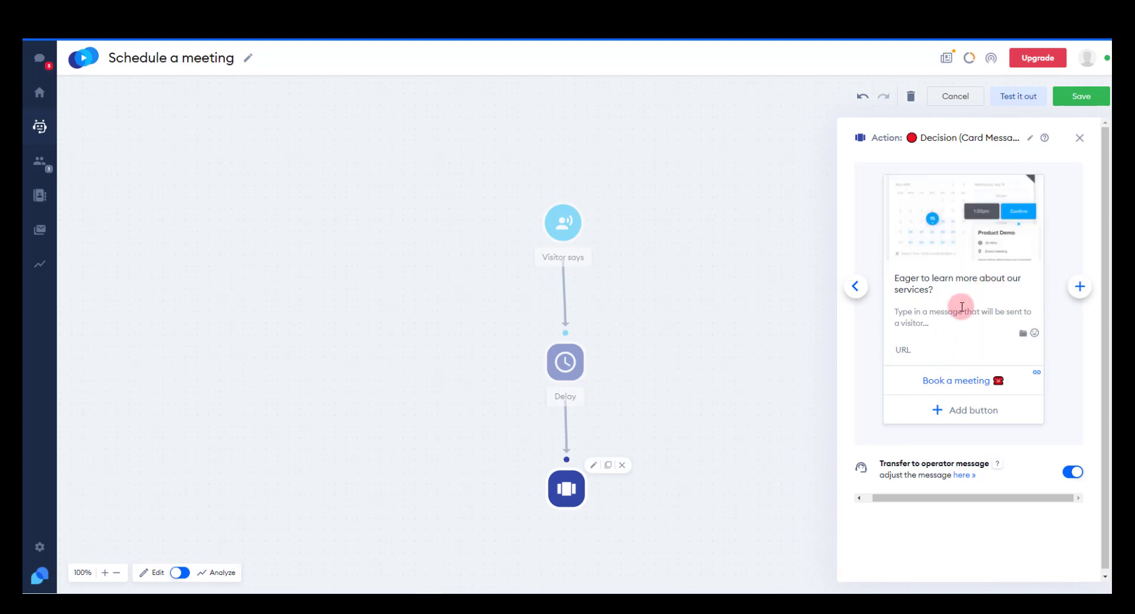
{"action": "left_click", "coordinate": [959, 381]}
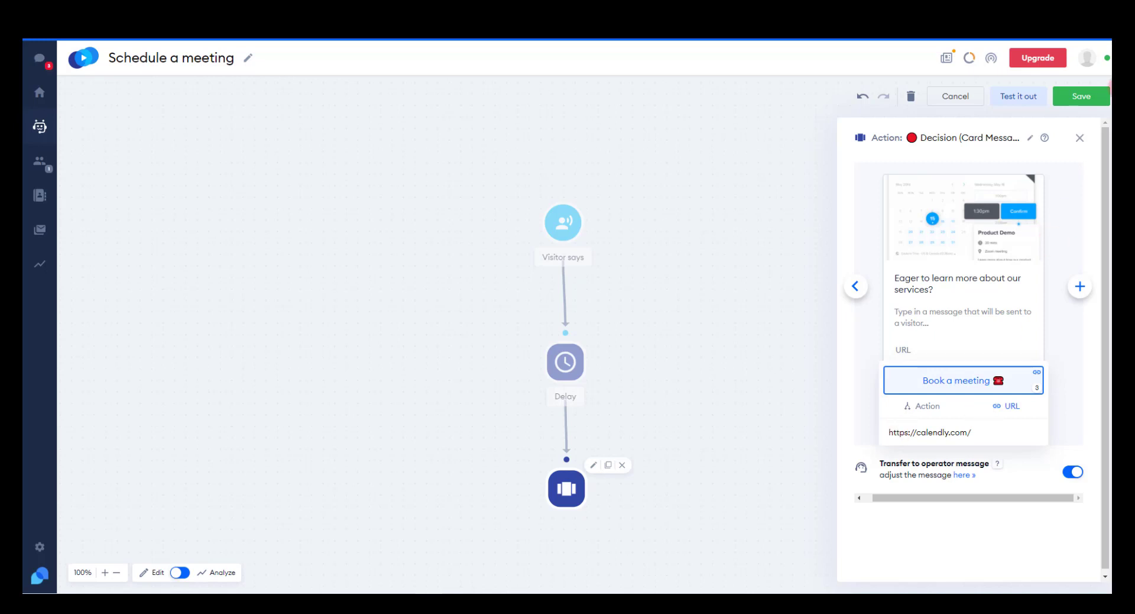
{"action": "left_click", "coordinate": [1079, 139]}
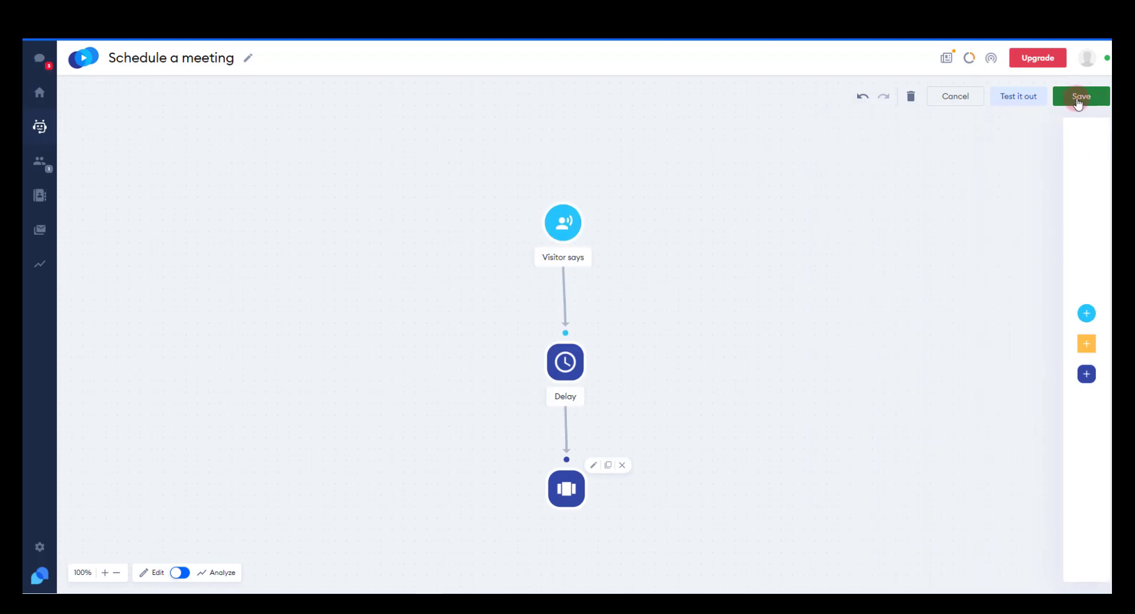
{"action": "left_click", "coordinate": [1081, 96]}
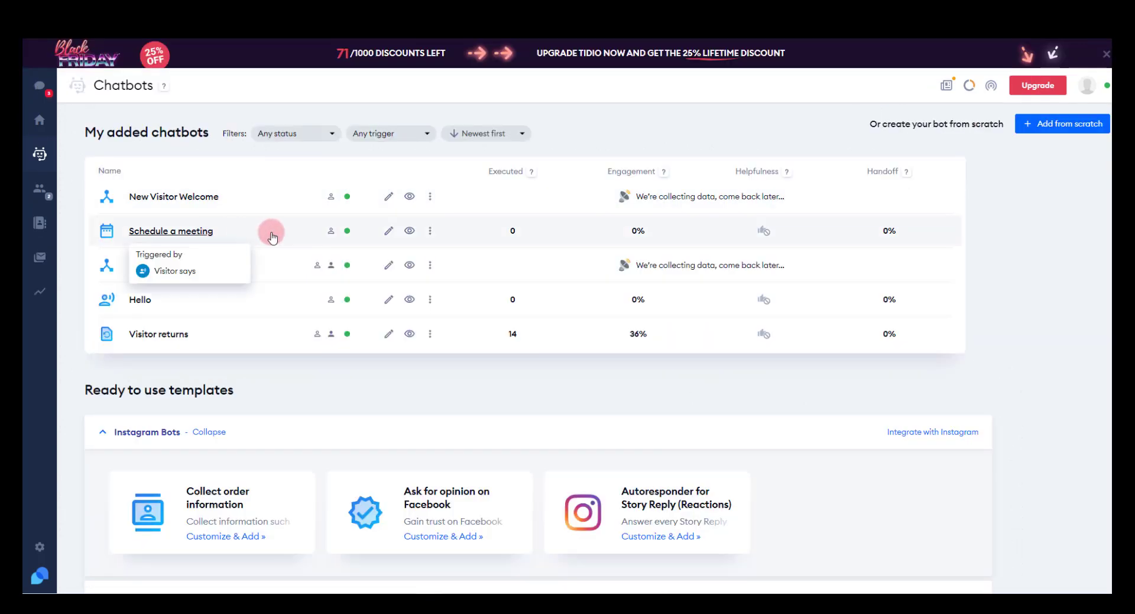
Preview the Schedule a meeting chatbot and follow its Book a meeting link.
{"action": "left_click", "coordinate": [409, 231]}
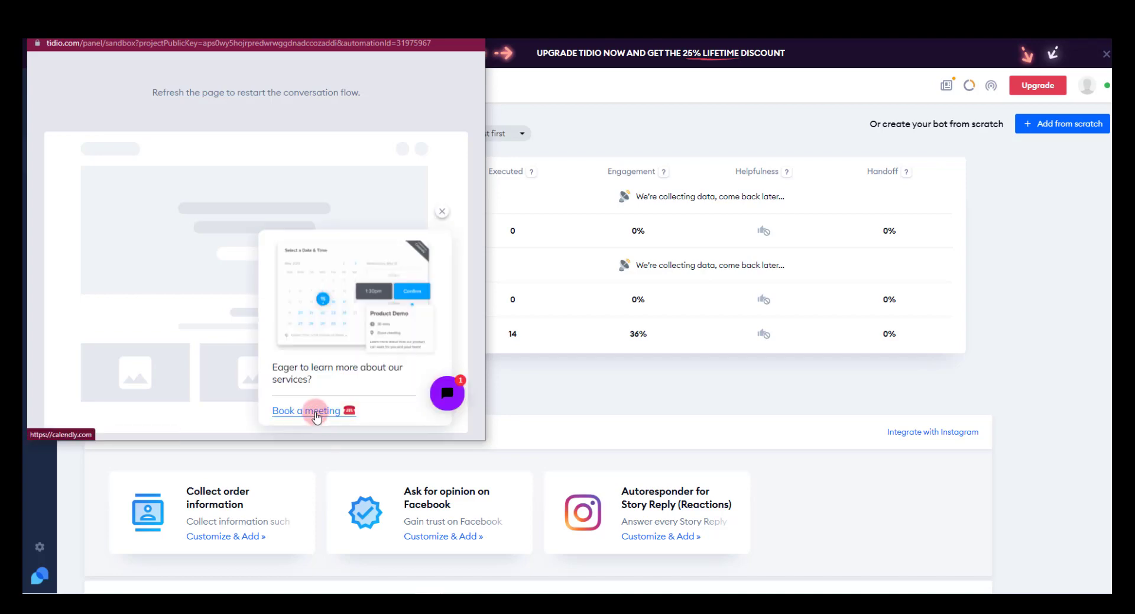
{"action": "left_click", "coordinate": [317, 413]}
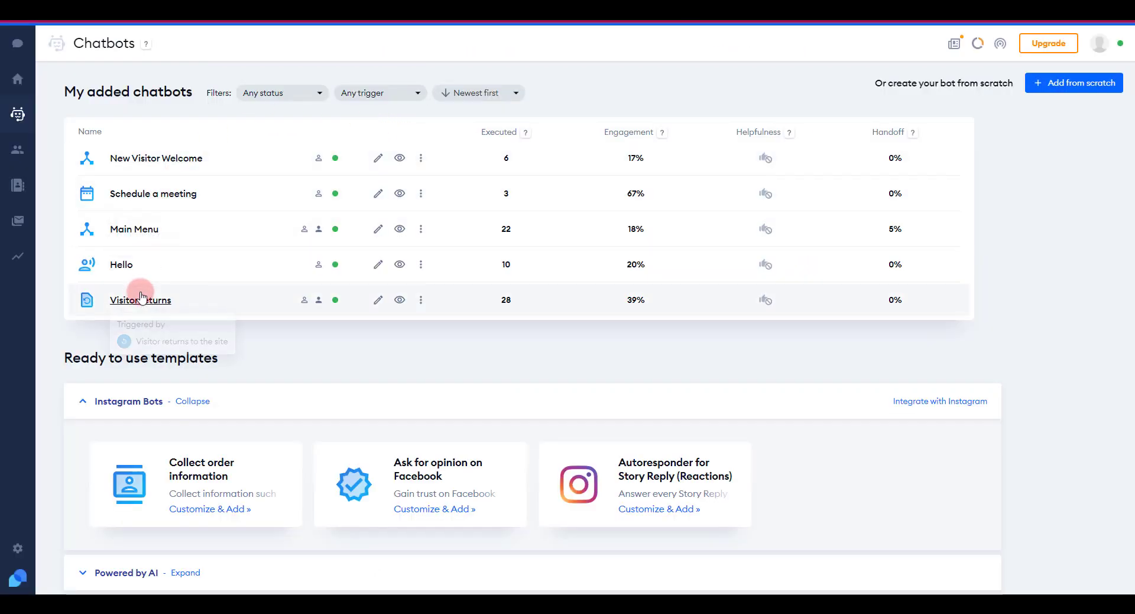
Check the triggers of the added chatbots and preview the New Visitor Welcome conversation, closing the preview window.
{"action": "mouse_move", "coordinate": [151, 303]}
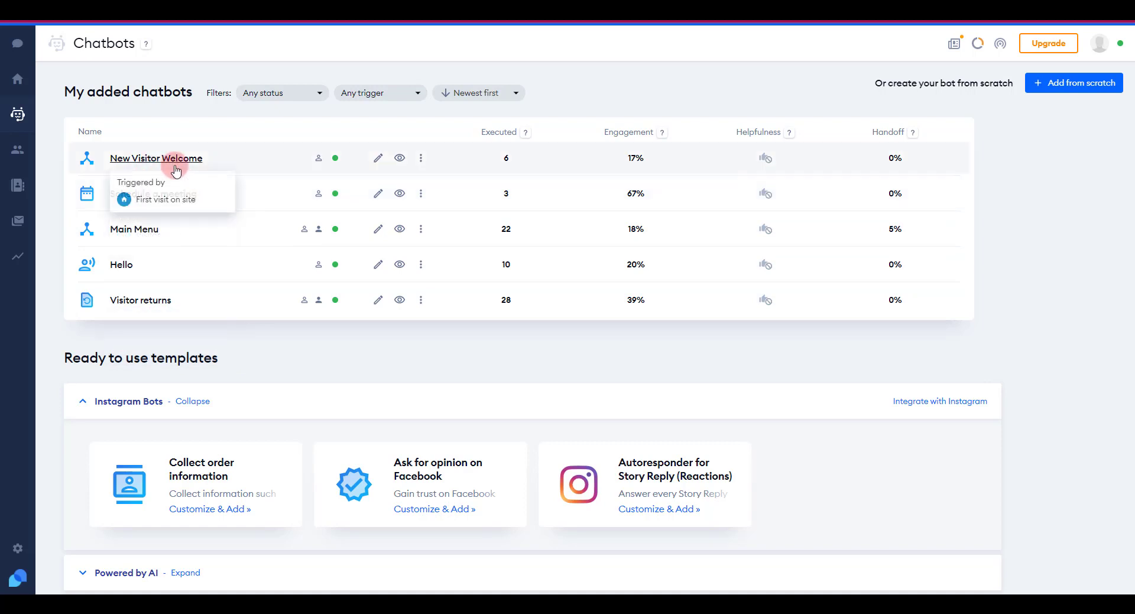
{"action": "left_click", "coordinate": [400, 159]}
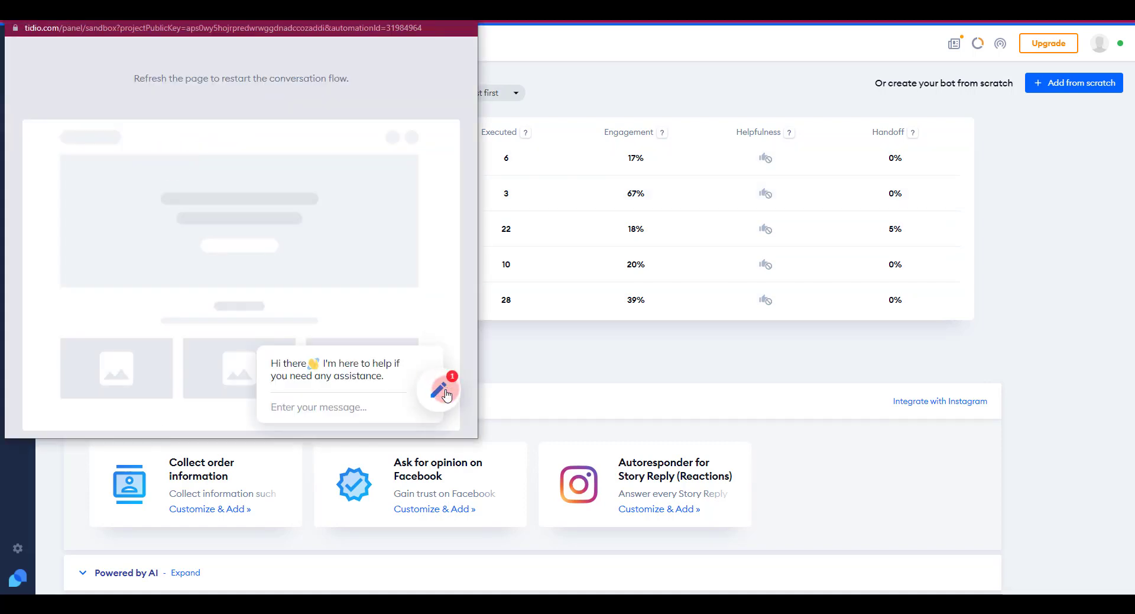
{"action": "left_click", "coordinate": [439, 389]}
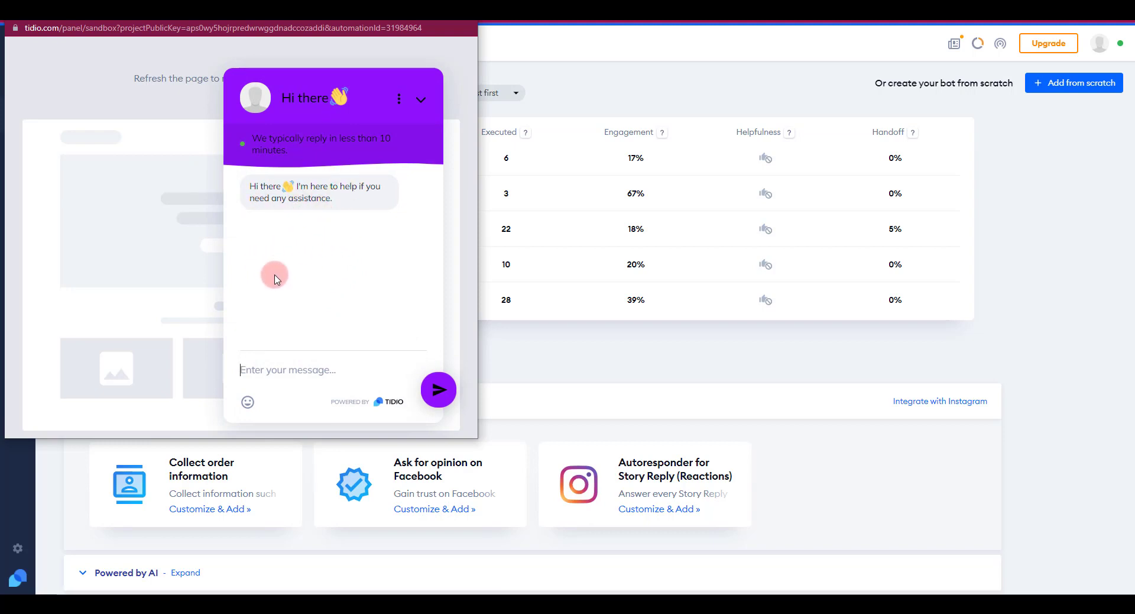
{"action": "left_click", "coordinate": [462, 21]}
{"action": "mouse_move", "coordinate": [151, 299]}
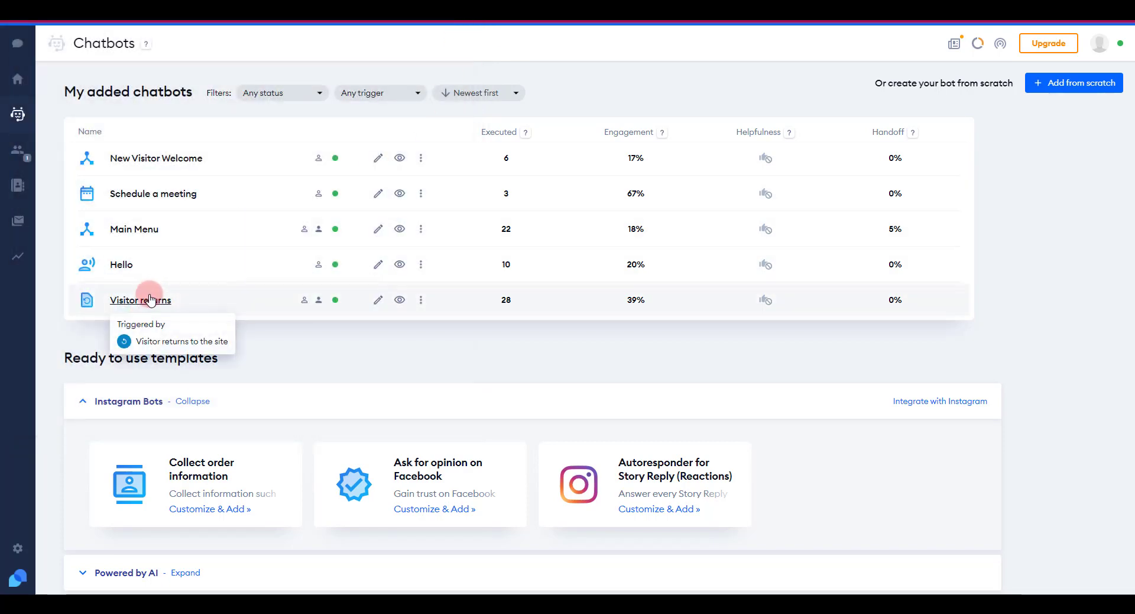
Select the greeting text in the New Visitor Welcome chatbot's chat message action and leave the editor without saving.
{"action": "left_click", "coordinate": [378, 160]}
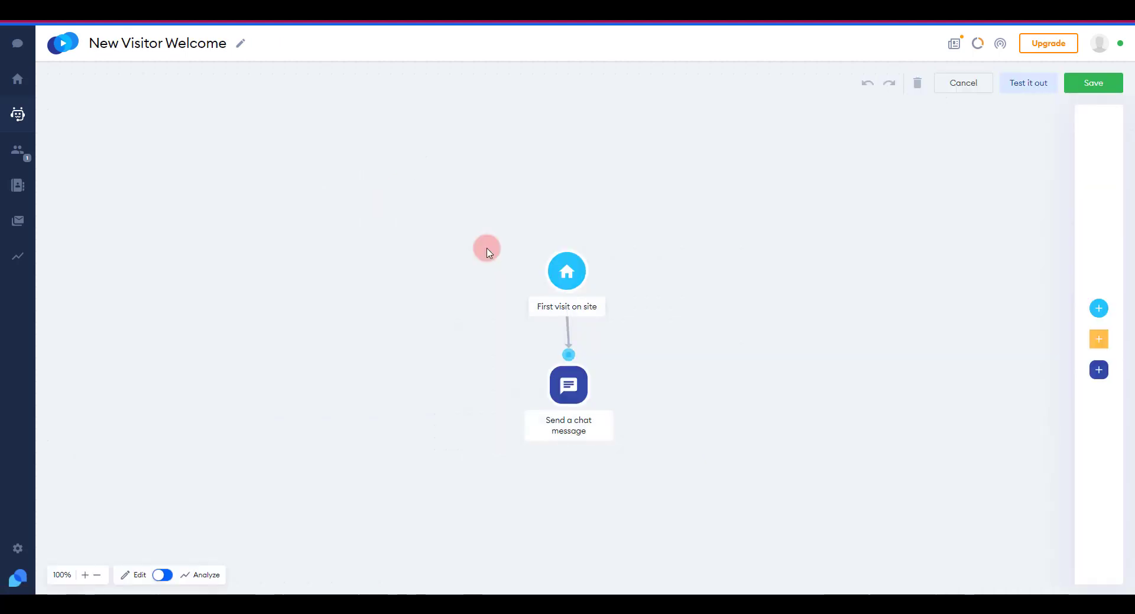
{"action": "left_click", "coordinate": [576, 384]}
{"action": "left_click_drag", "start_coordinate": [1031, 201], "coordinate": [906, 185]}
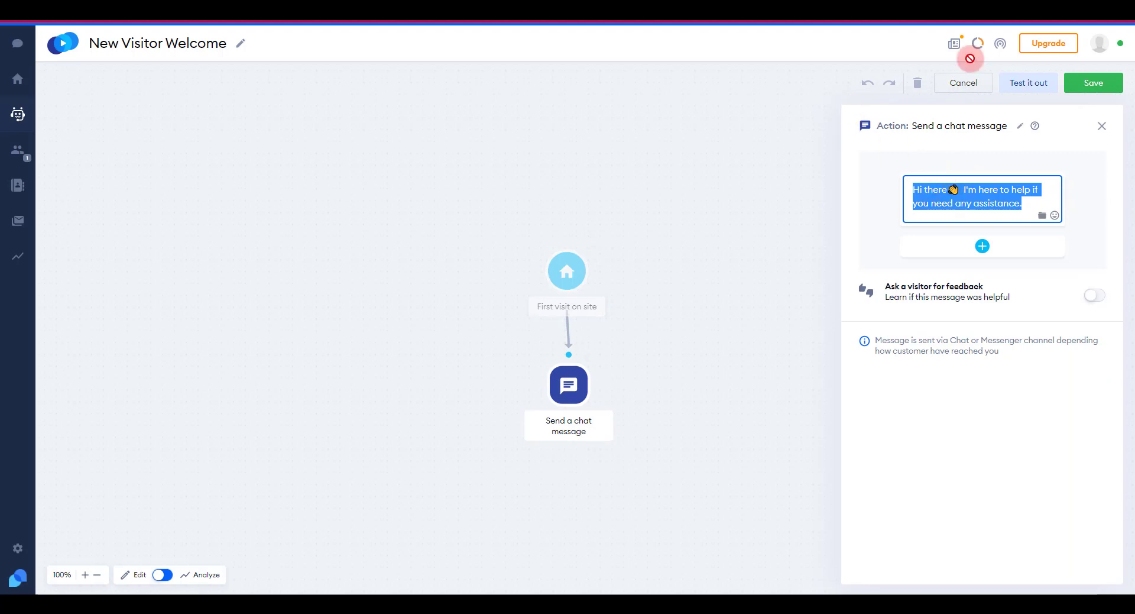
{"action": "left_click", "coordinate": [976, 46]}
{"action": "left_click", "coordinate": [638, 83]}
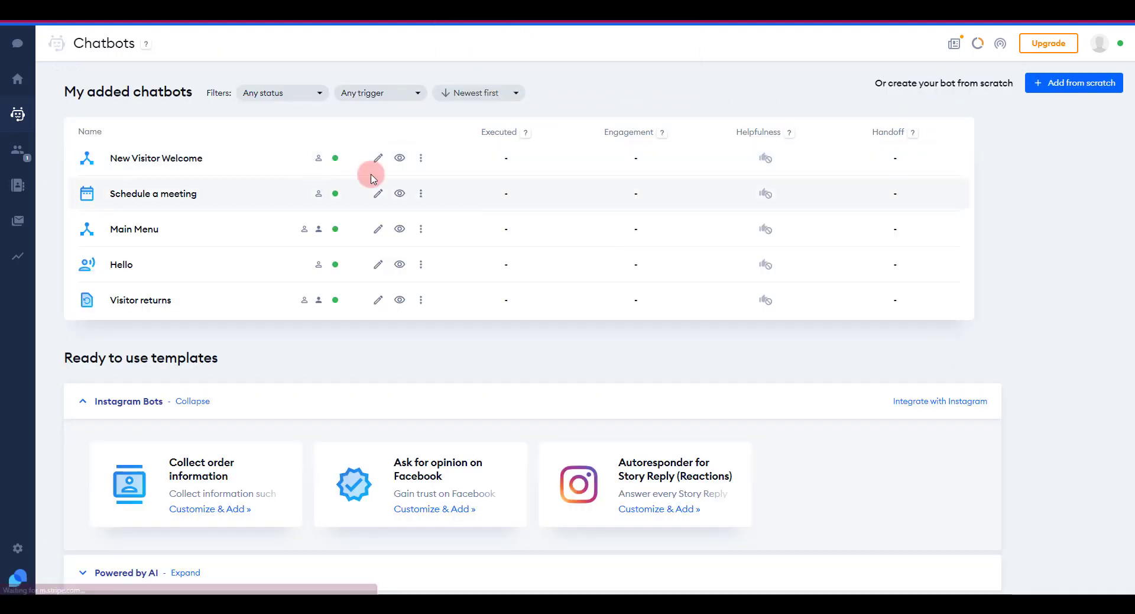
Deactivate the New Visitor Welcome chatbot in the list of added chatbots.
{"action": "left_click", "coordinate": [420, 158]}
{"action": "left_click", "coordinate": [568, 208]}
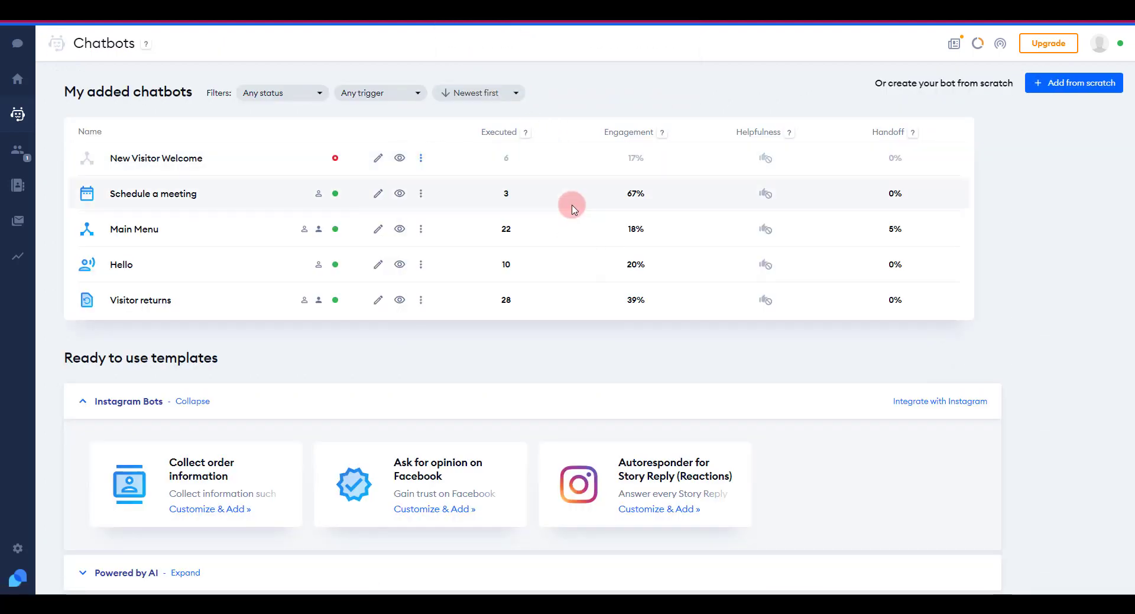
In the Main Menu chatbot, replace the Visitor Clicks on Chat Icon trigger with a First visit on site trigger above the main decision.
{"action": "left_click", "coordinate": [378, 230]}
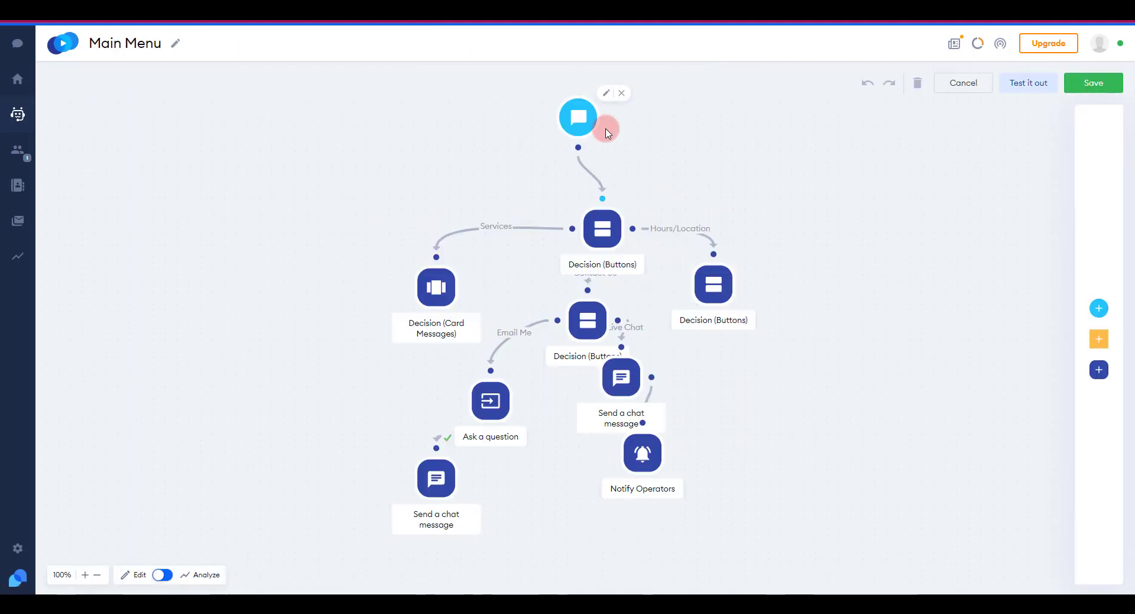
{"action": "left_click", "coordinate": [1079, 306]}
{"action": "mouse_move", "coordinate": [973, 225]}
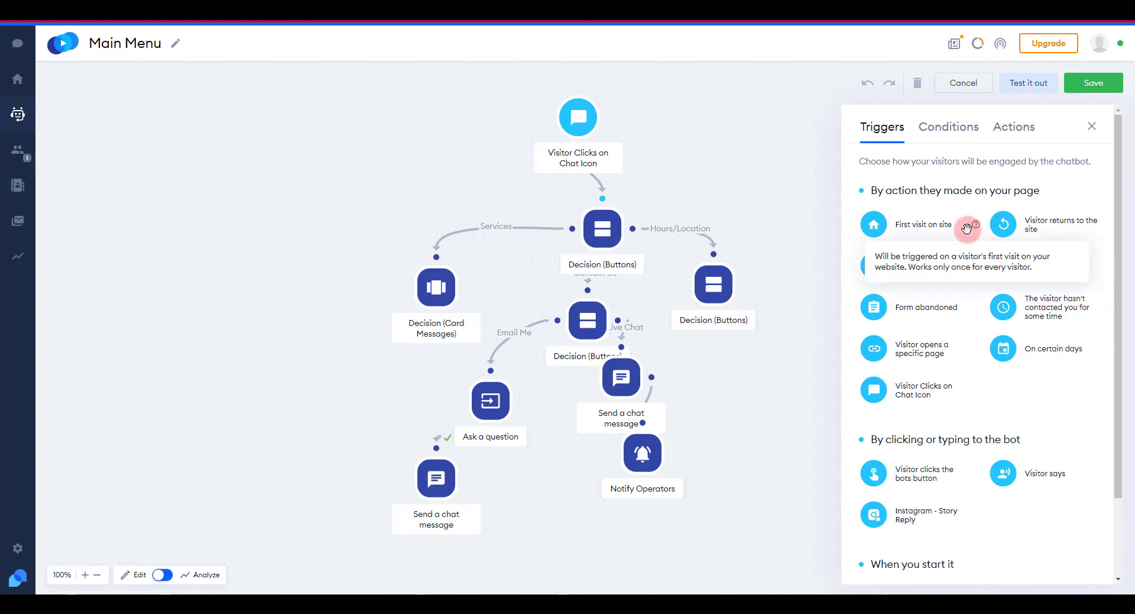
{"action": "left_click_drag", "start_coordinate": [926, 230], "coordinate": [578, 118]}
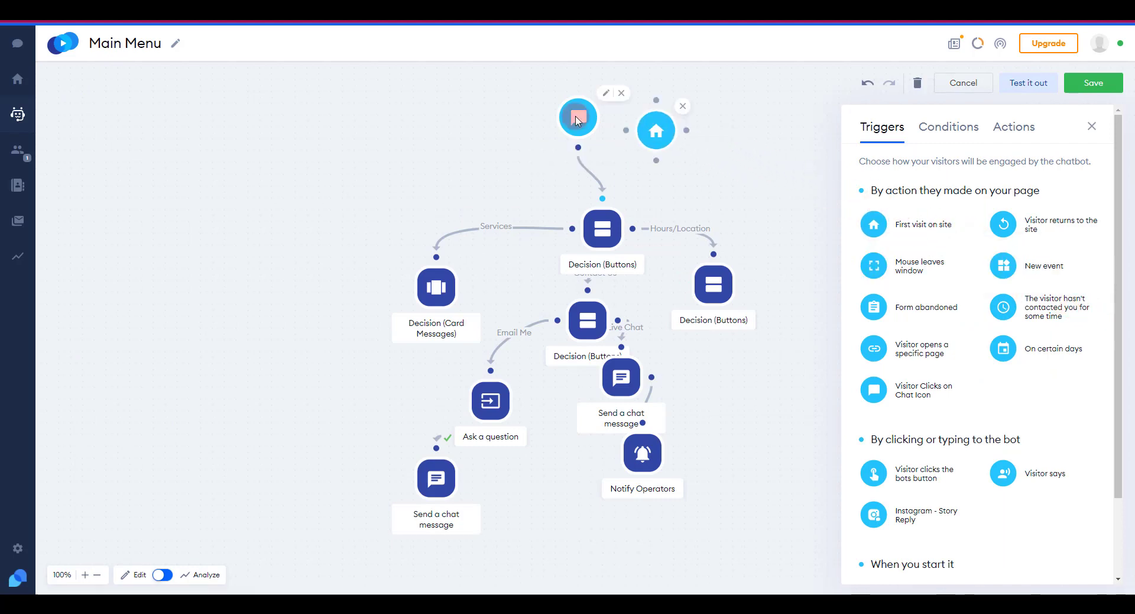
{"action": "left_click", "coordinate": [615, 96]}
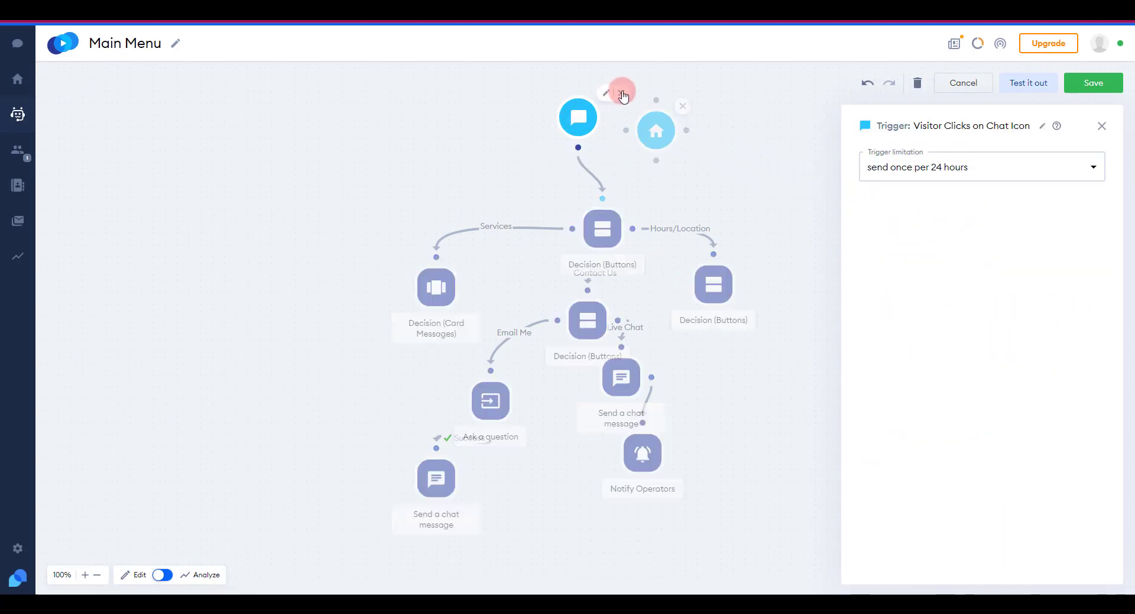
{"action": "left_click", "coordinate": [622, 93]}
{"action": "left_click_drag", "start_coordinate": [655, 128], "coordinate": [606, 107]}
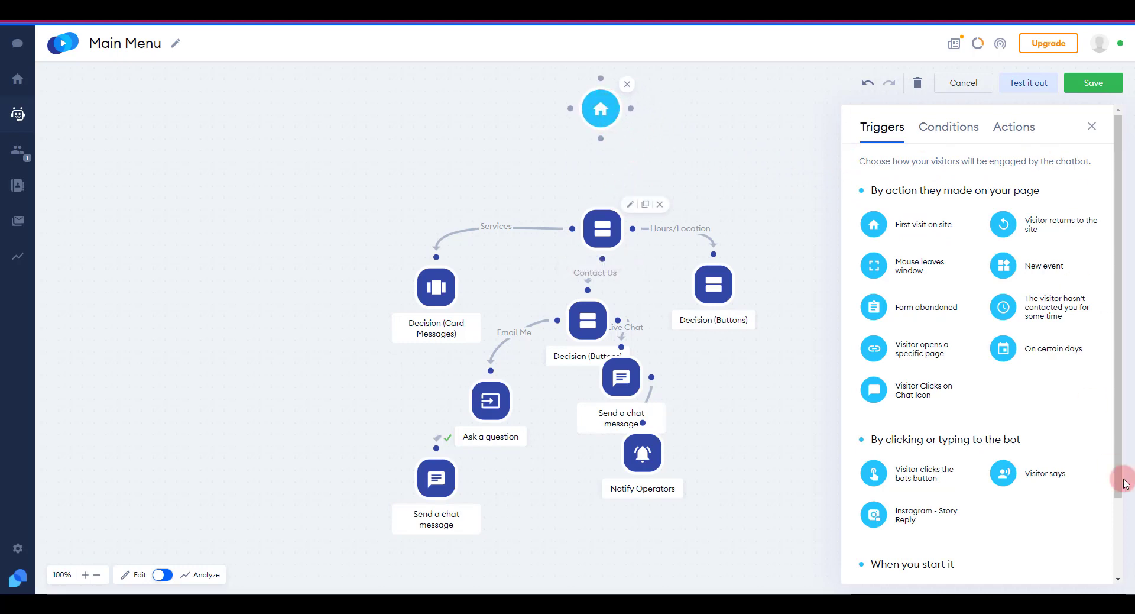
Add a Send a chat message action between the First visit on site trigger and the main Decision (Buttons) node.
{"action": "left_click", "coordinate": [1016, 127]}
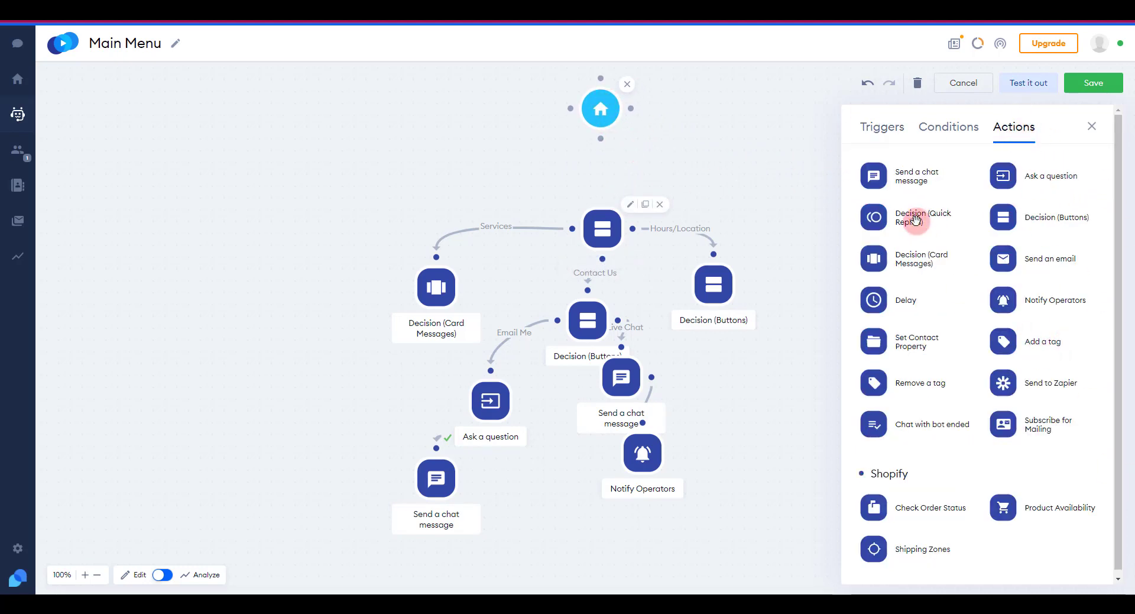
{"action": "left_click_drag", "start_coordinate": [914, 182], "coordinate": [612, 176]}
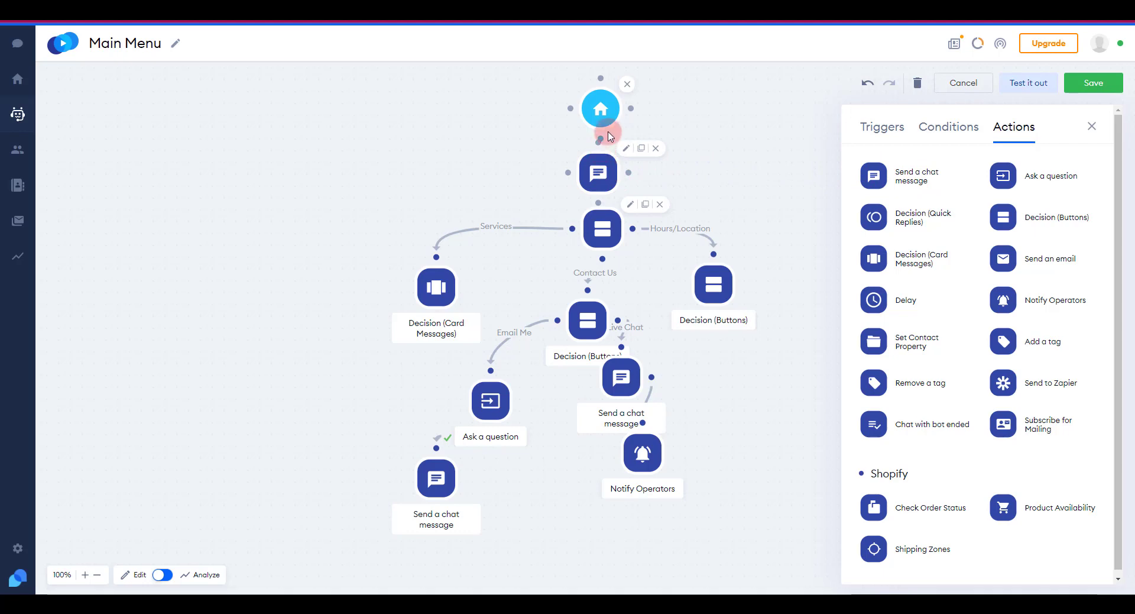
Space out the top nodes and connect First visit on site to Send a chat message, and that message to the main Decision (Buttons).
{"action": "left_click_drag", "start_coordinate": [543, 141], "coordinate": [517, 253]}
{"action": "left_click_drag", "start_coordinate": [577, 213], "coordinate": [570, 166]}
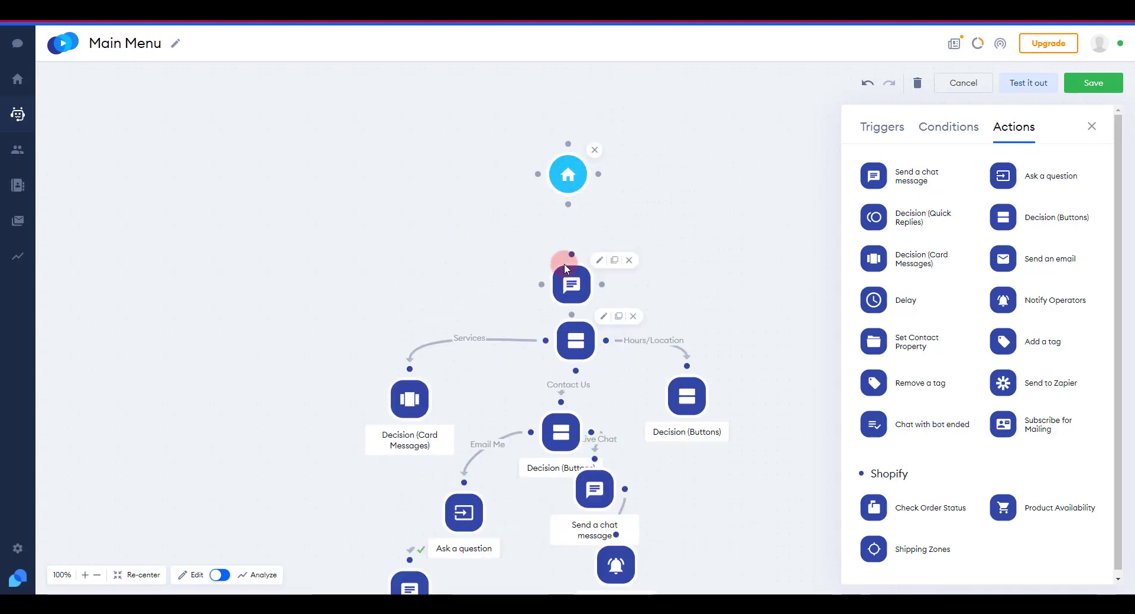
{"action": "left_click_drag", "start_coordinate": [571, 283], "coordinate": [568, 256]}
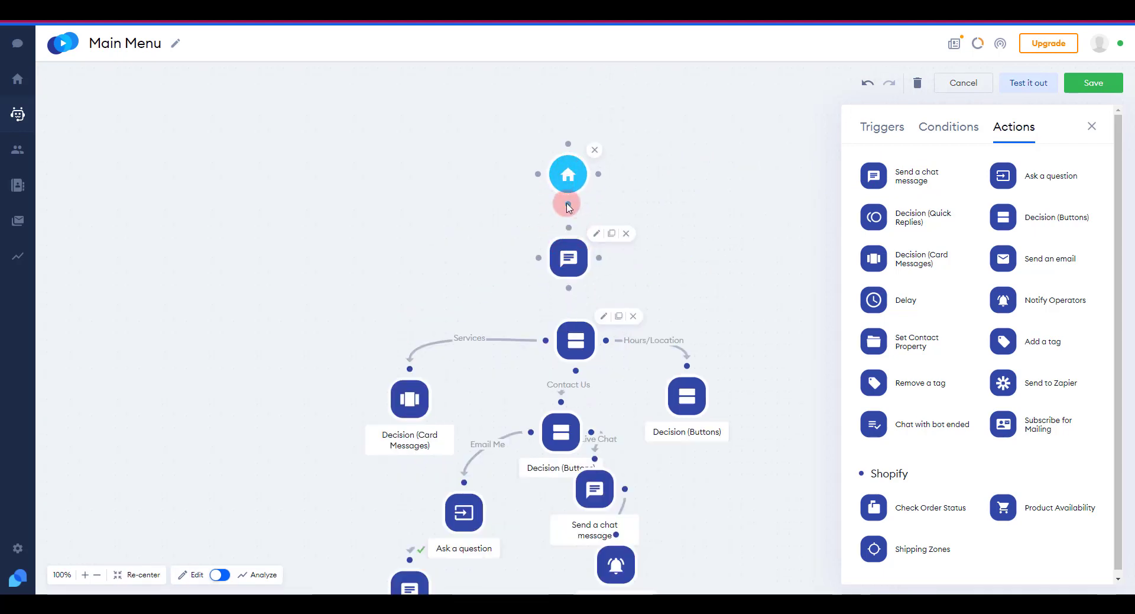
{"action": "left_click_drag", "start_coordinate": [568, 206], "coordinate": [569, 228]}
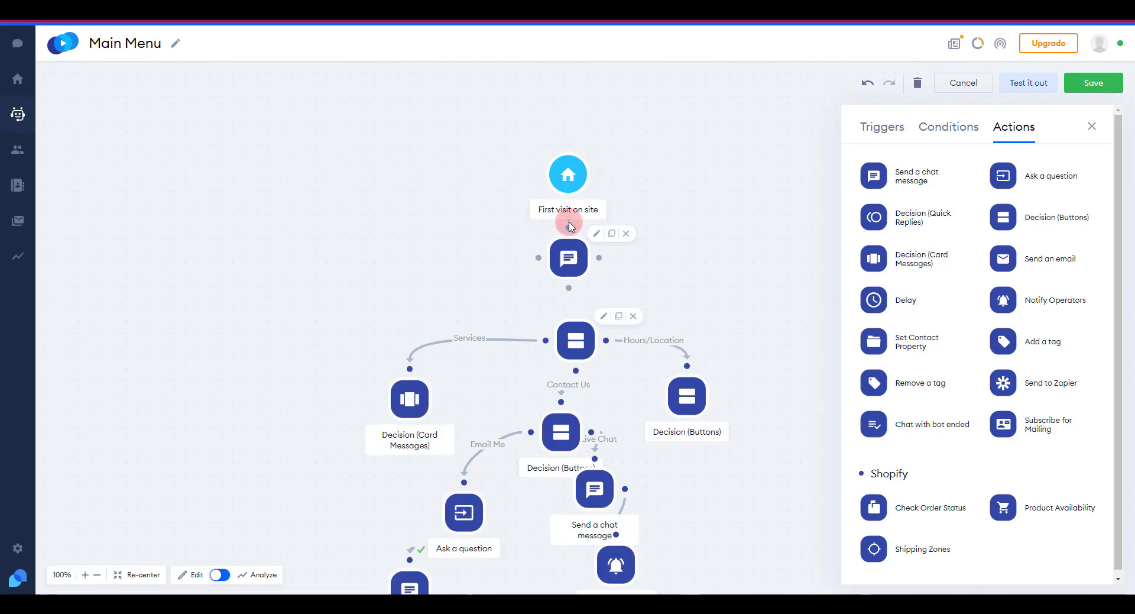
{"action": "left_click_drag", "start_coordinate": [570, 290], "coordinate": [577, 314]}
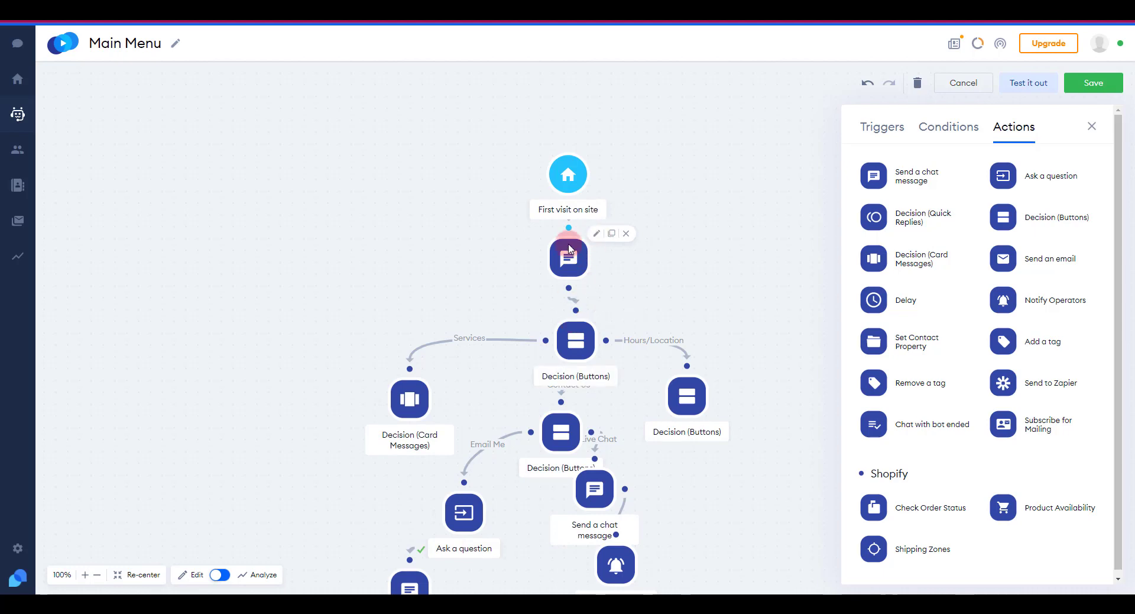
Set the new chat message to "Hi there👋 I'm here to help if you need any assistance." and save the Main Menu chatbot.
{"action": "left_click", "coordinate": [595, 235]}
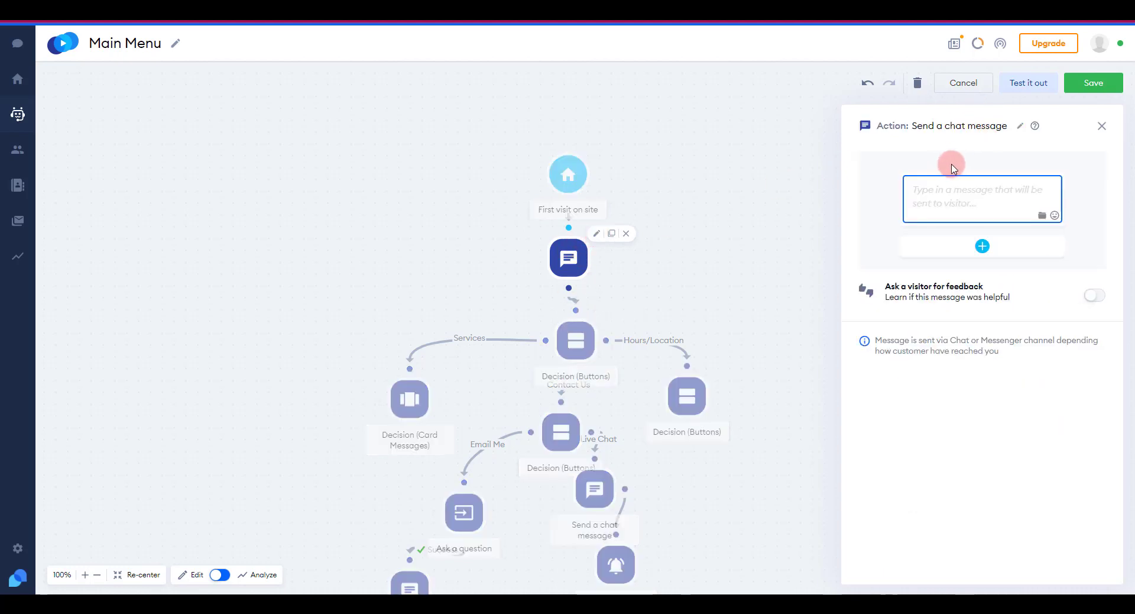
{"action": "type", "text": "Hi there👋, I'm here to help if you need any assistance."}
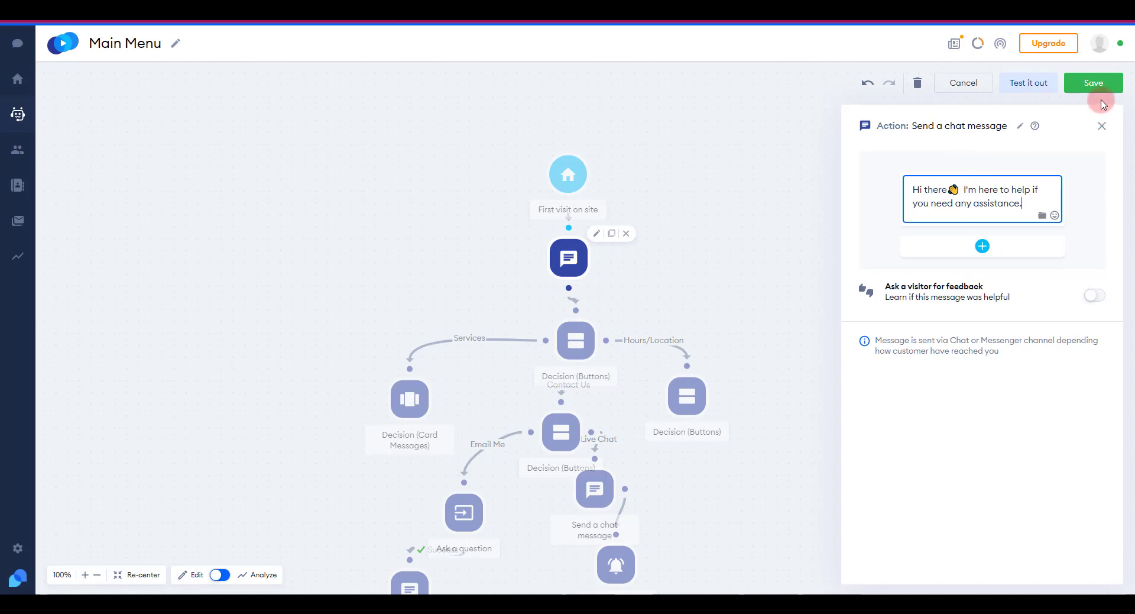
{"action": "left_click", "coordinate": [1100, 88]}
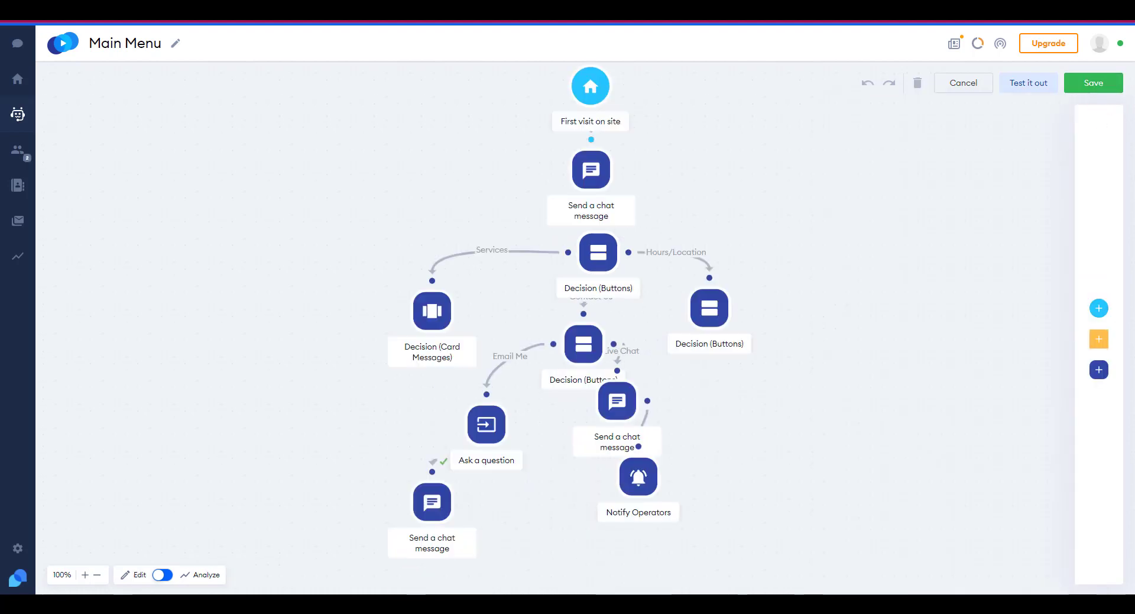
Try out the Main Menu greeting in the test chat widget, close the test window and save the chatbot.
{"action": "left_click", "coordinate": [1033, 84]}
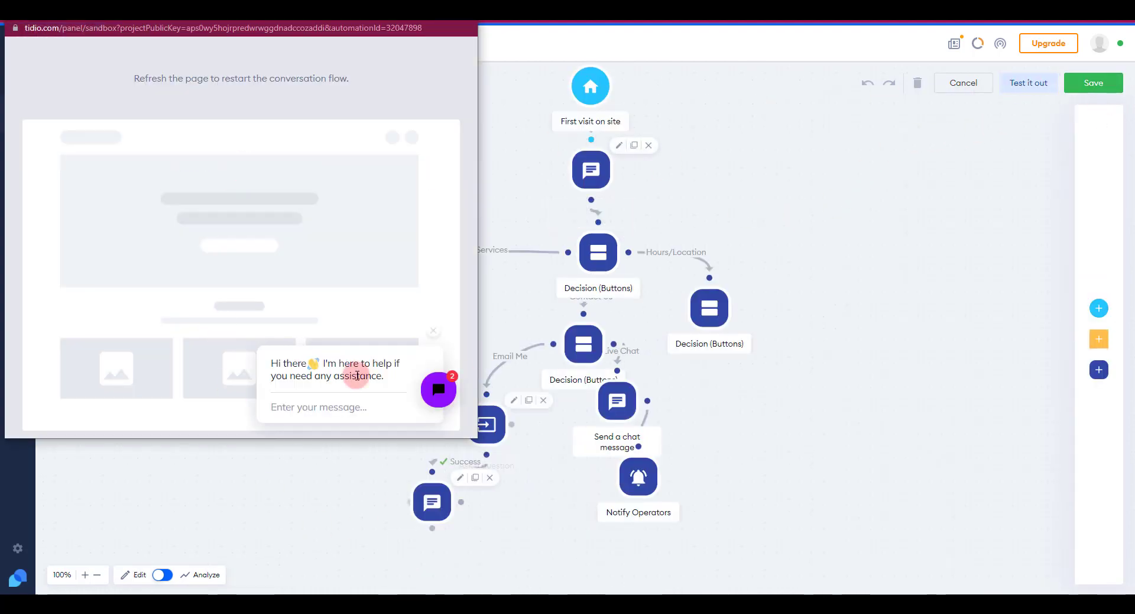
{"action": "left_click", "coordinate": [438, 389]}
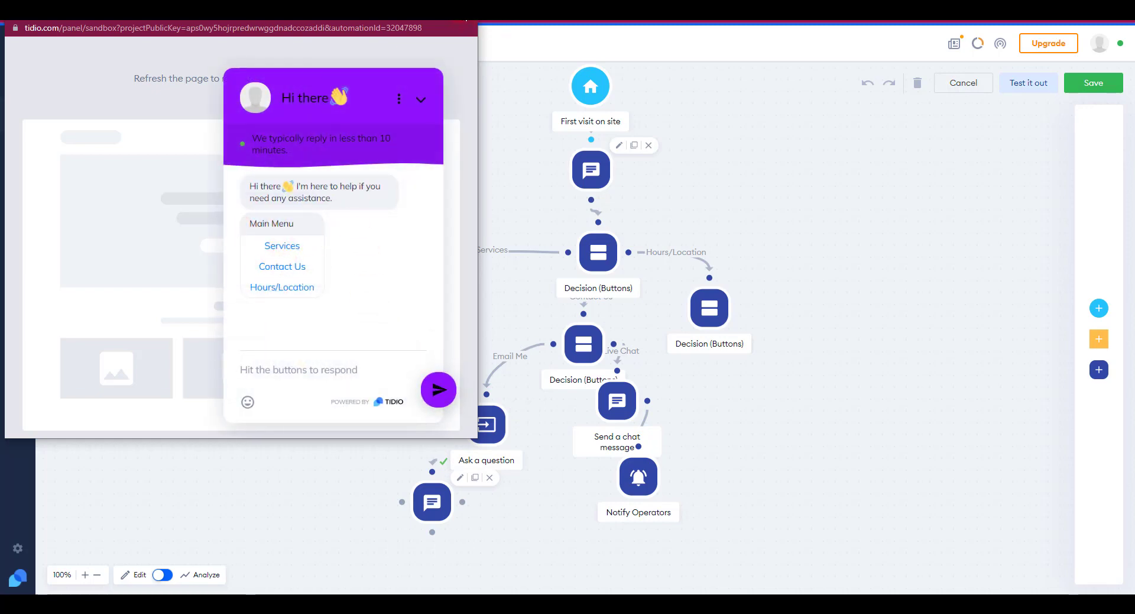
{"action": "left_click", "coordinate": [465, 18]}
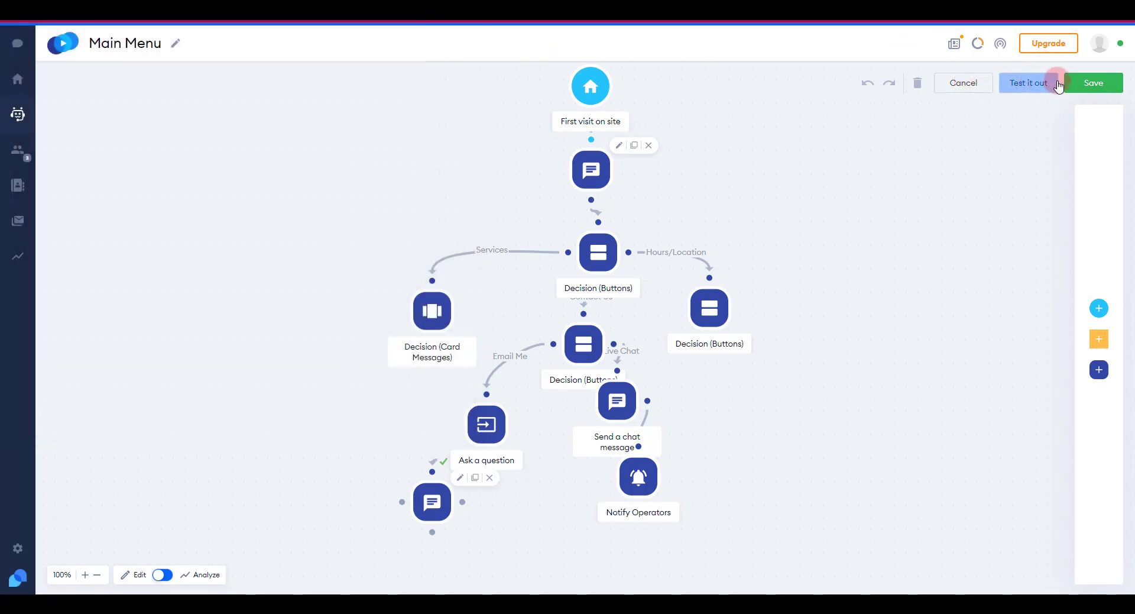
{"action": "left_click", "coordinate": [1094, 83]}
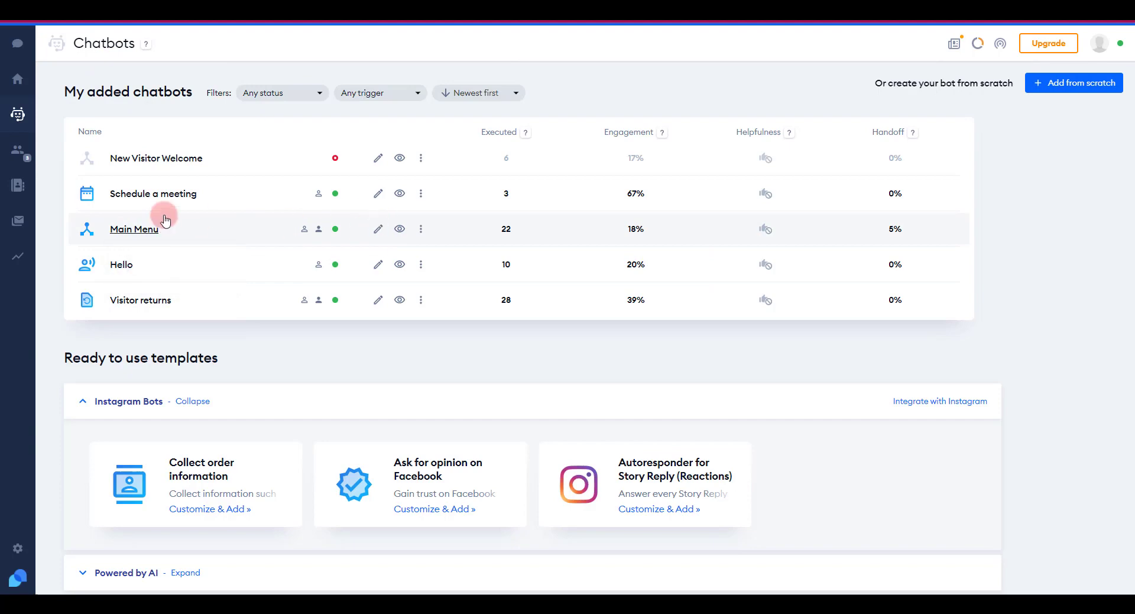
Clone the Main Menu chatbot from the list of added chatbots and confirm the cloning.
{"action": "left_click", "coordinate": [421, 229]}
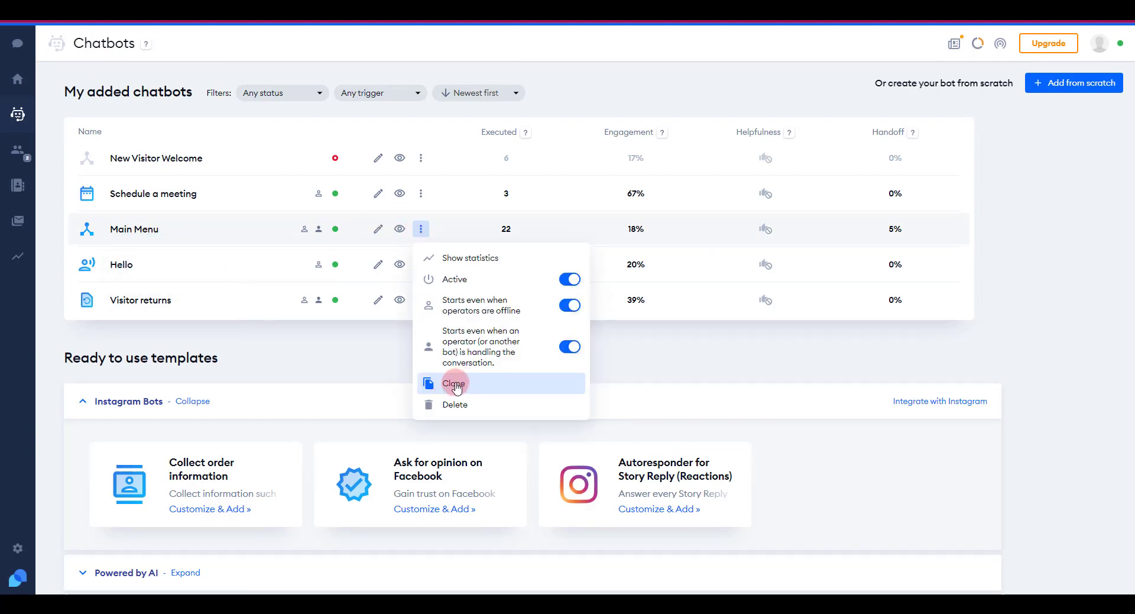
{"action": "left_click", "coordinate": [454, 384]}
{"action": "left_click", "coordinate": [537, 414]}
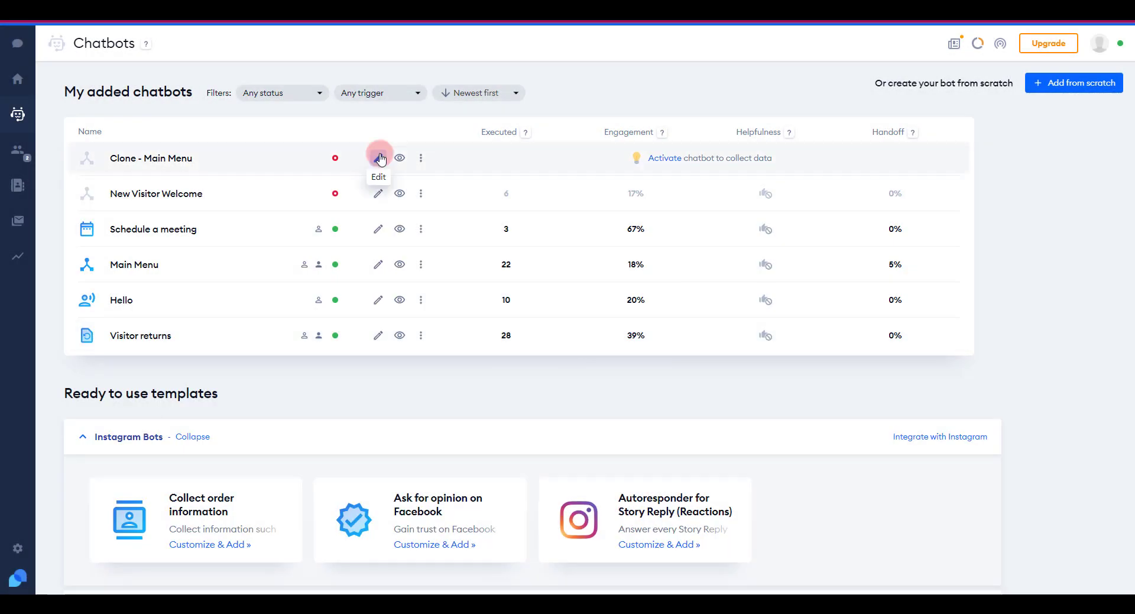
Open the cloned Main Menu chatbot for editing and rename it "Returning Visitor - Main Menu".
{"action": "left_click", "coordinate": [379, 158]}
{"action": "double_click", "coordinate": [99, 43]}
{"action": "type", "text": "Ret"}
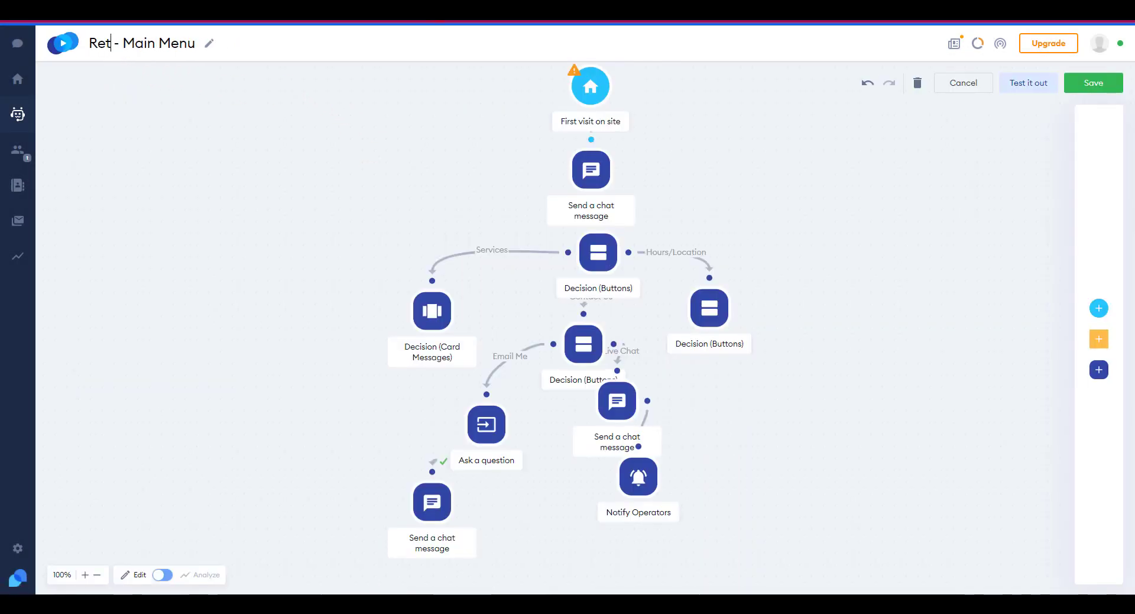
{"action": "type", "text": "urning Visi"}
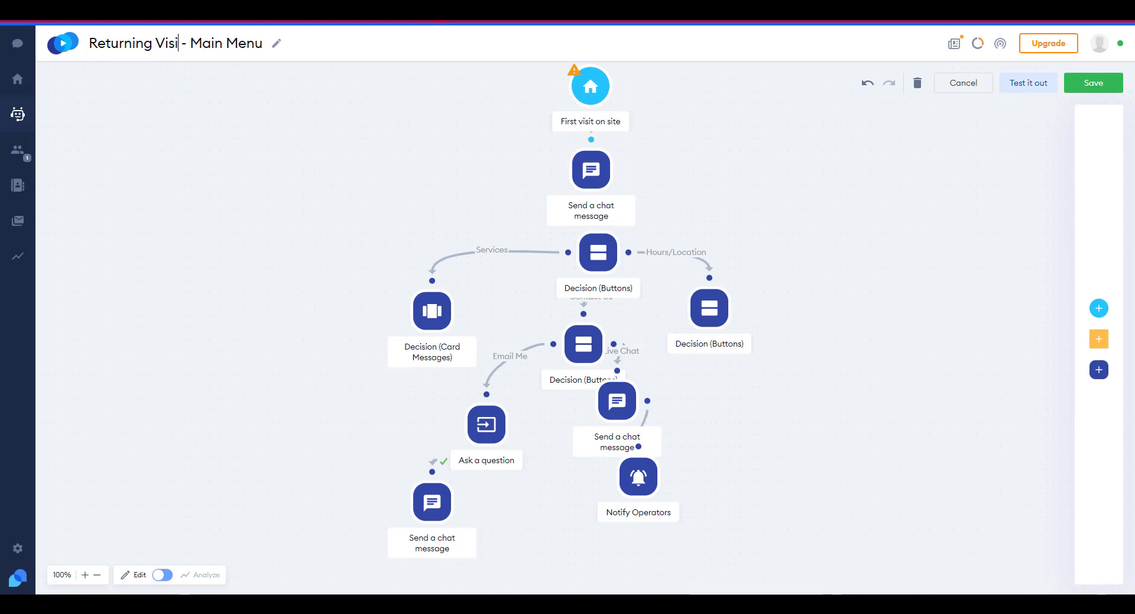
{"action": "type", "text": "tor"}
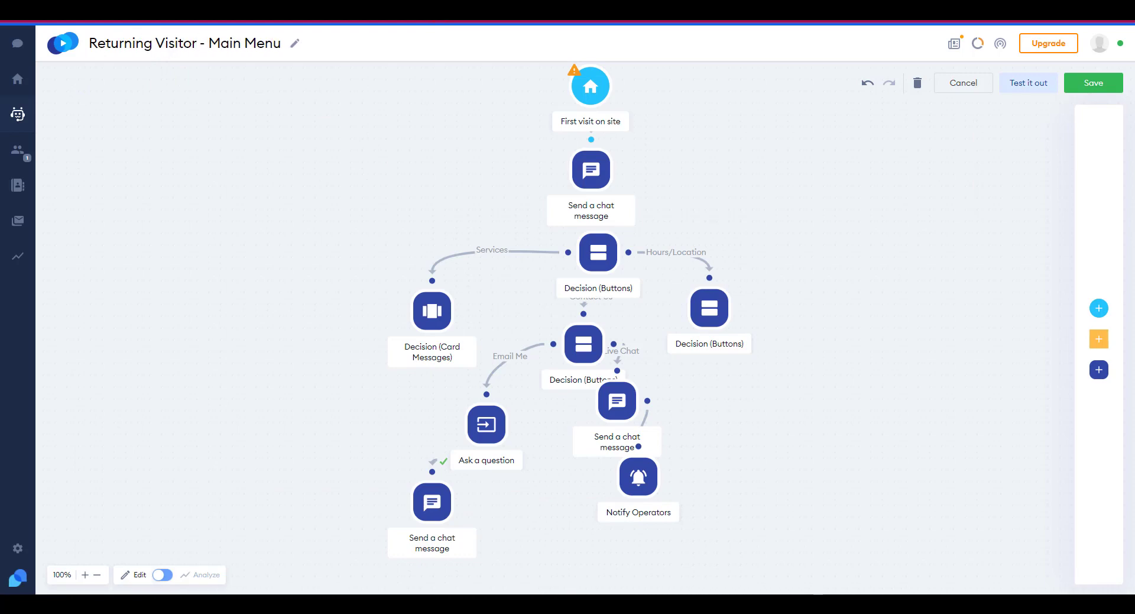
Replace the First visit on site trigger with Visitor returns to the site and connect it to the Send a chat message node.
{"action": "mouse_move", "coordinate": [600, 96]}
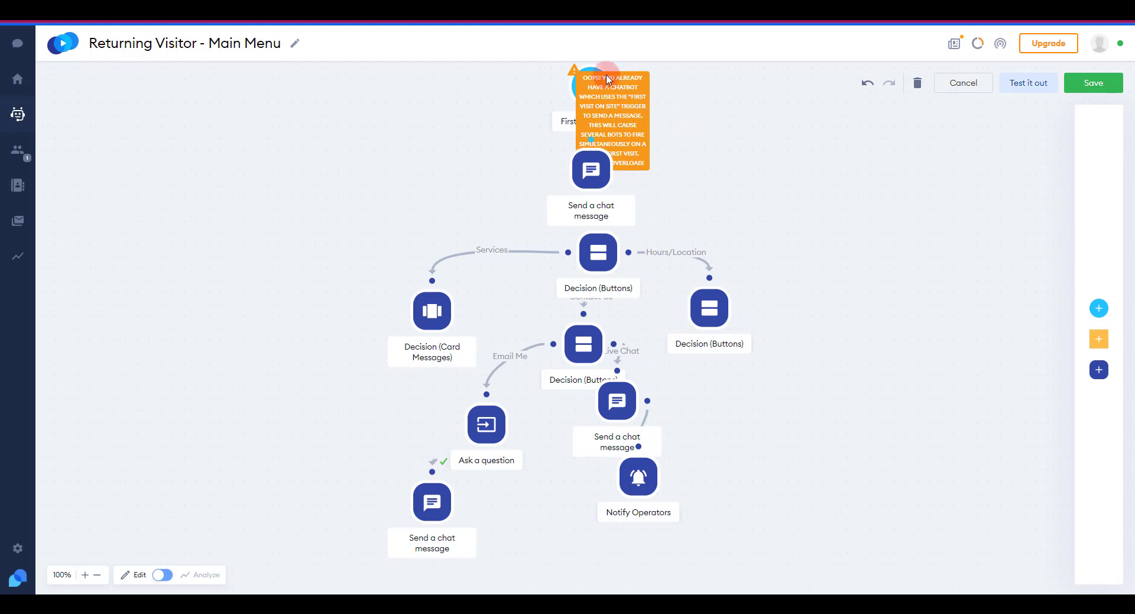
{"action": "scroll", "coordinate": [738, 167], "scroll_direction": "up", "scroll_amount": 2}
{"action": "left_click_drag", "start_coordinate": [593, 205], "coordinate": [593, 164]}
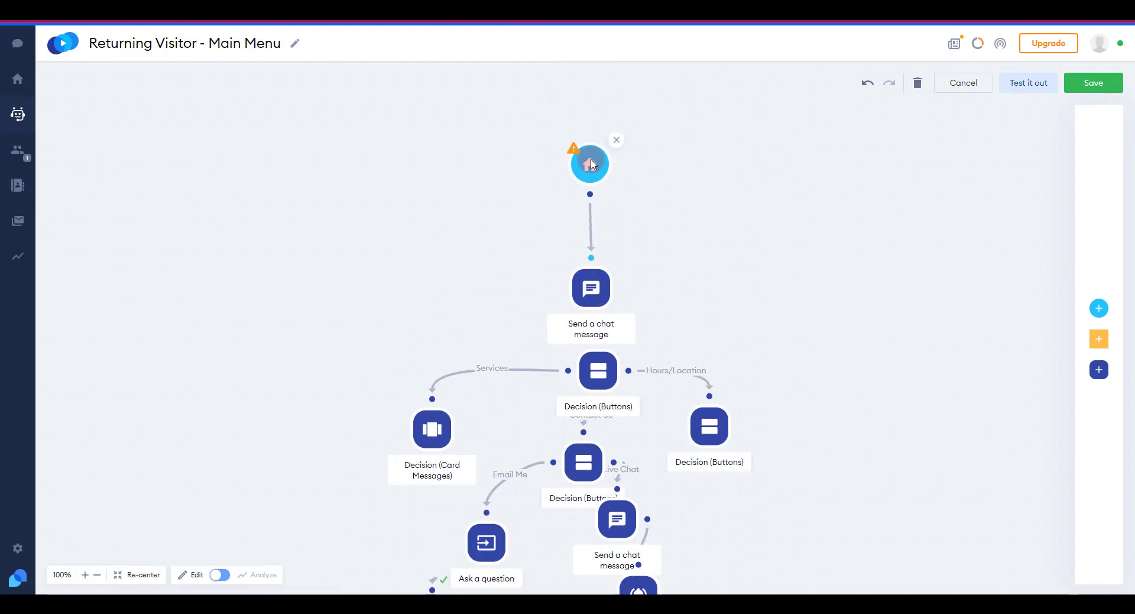
{"action": "left_click", "coordinate": [617, 142]}
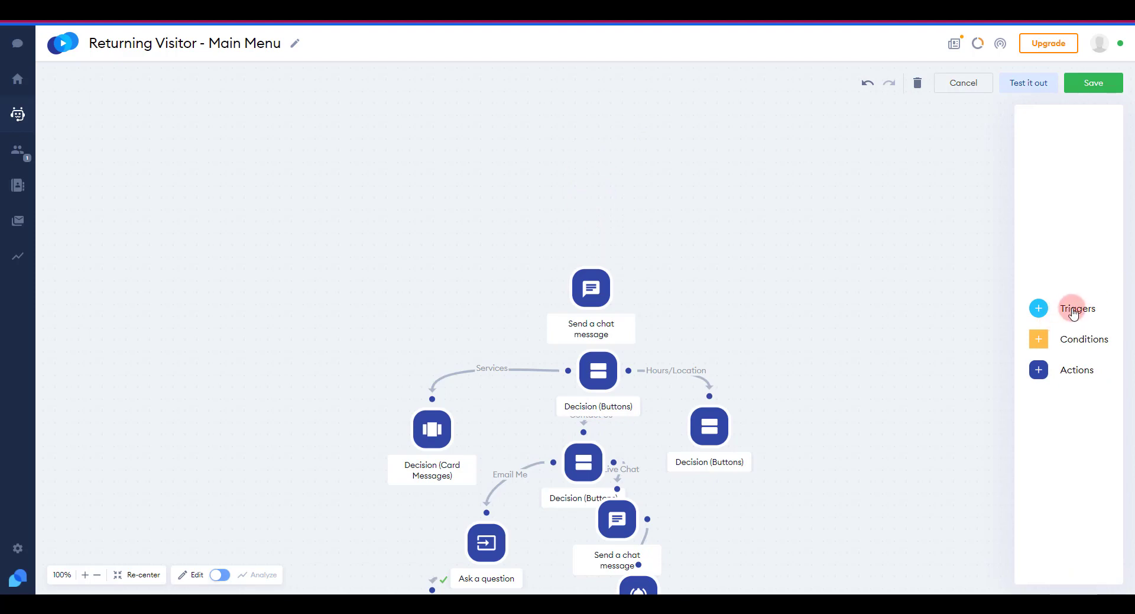
{"action": "left_click", "coordinate": [1074, 311]}
{"action": "left_click", "coordinate": [1037, 229]}
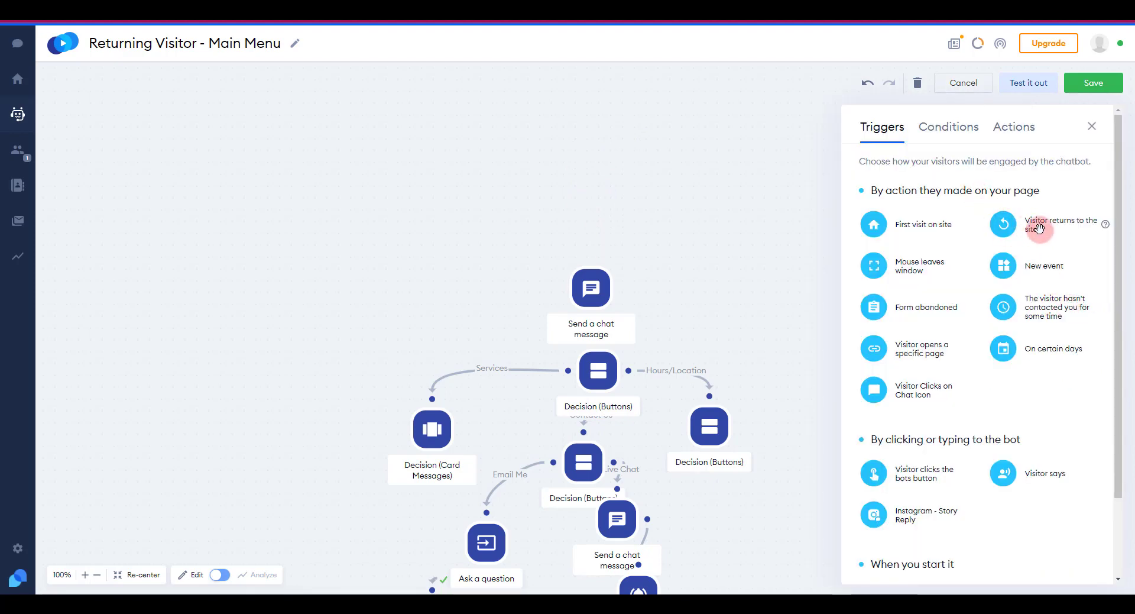
{"action": "left_click_drag", "start_coordinate": [1038, 234], "coordinate": [624, 188]}
{"action": "left_click_drag", "start_coordinate": [582, 211], "coordinate": [586, 256]}
{"action": "left_click", "coordinate": [567, 173]}
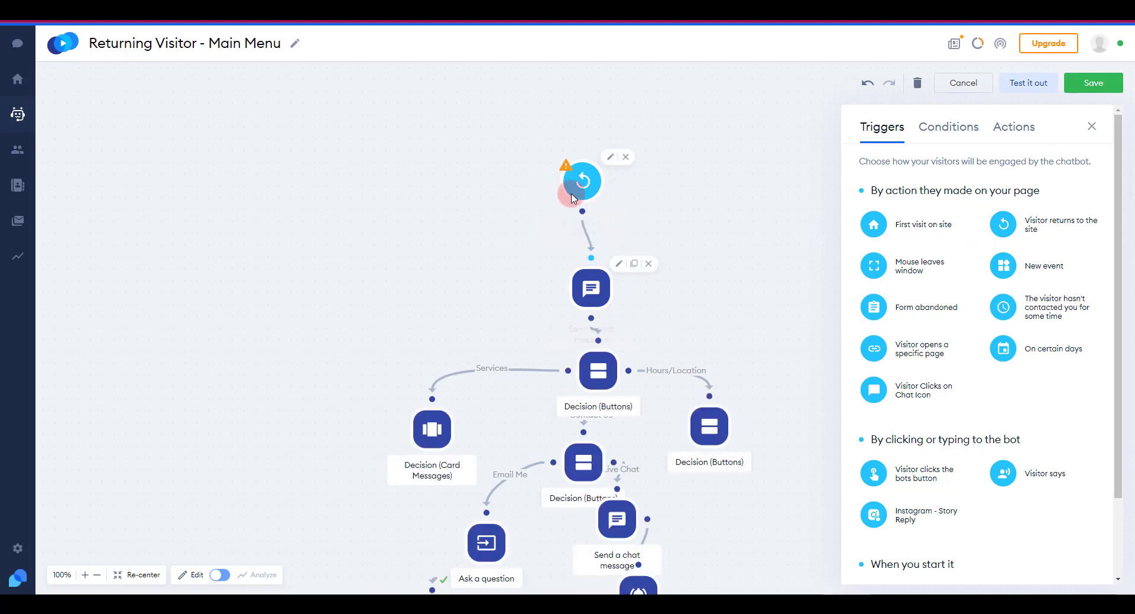
Save the Returning Visitor - Main Menu chatbot as a draft with the purpose "Other tasks", accepting the duplicate trigger and without activating it.
{"action": "left_click", "coordinate": [1095, 89]}
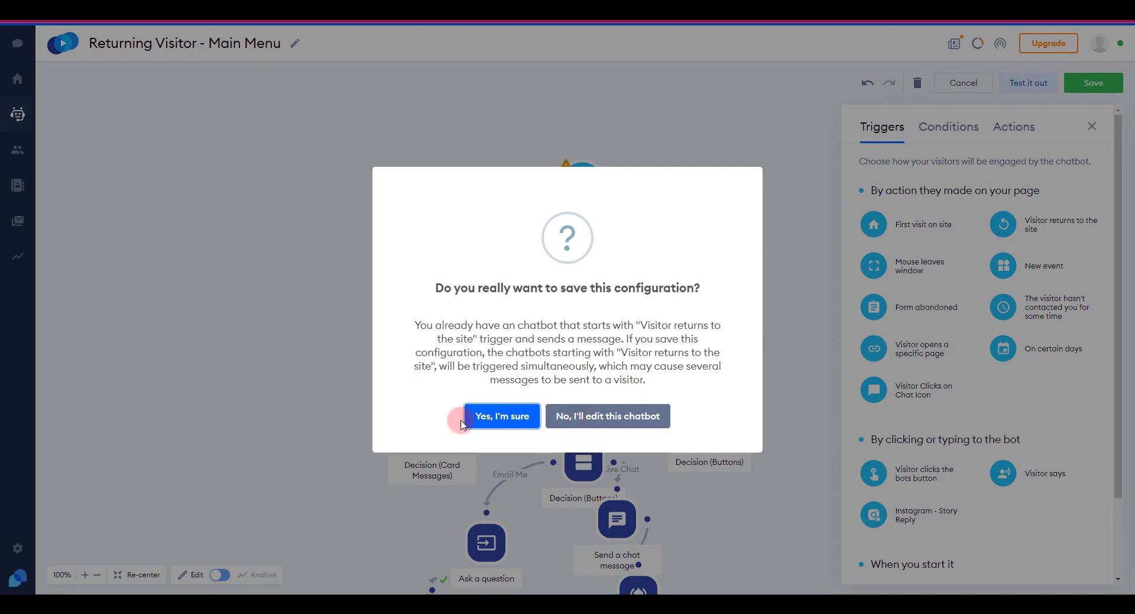
{"action": "left_click", "coordinate": [491, 417]}
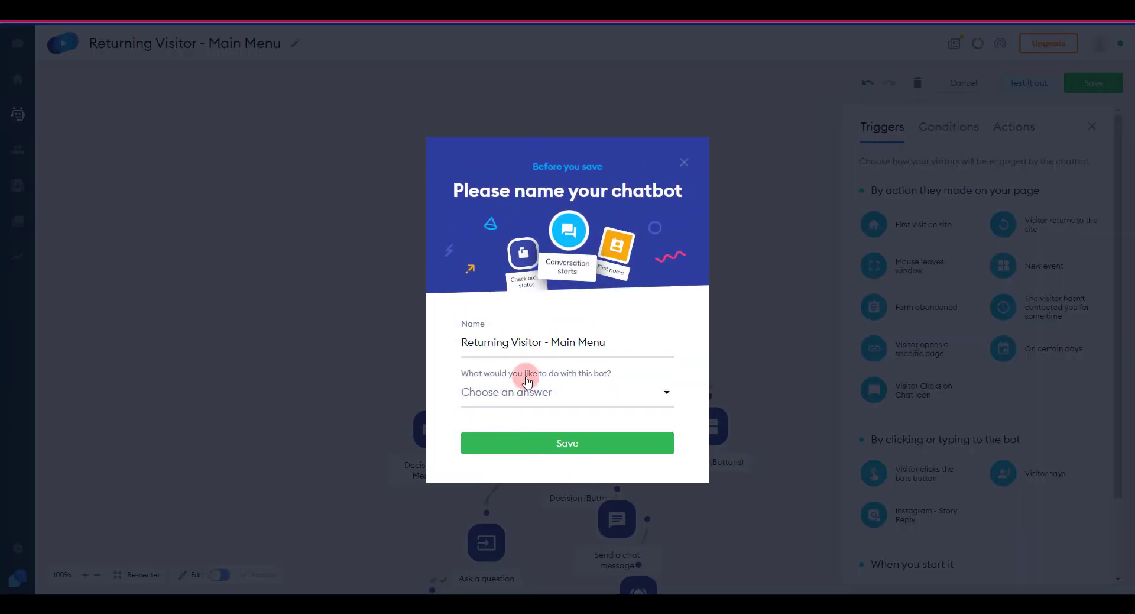
{"action": "left_click", "coordinate": [508, 392]}
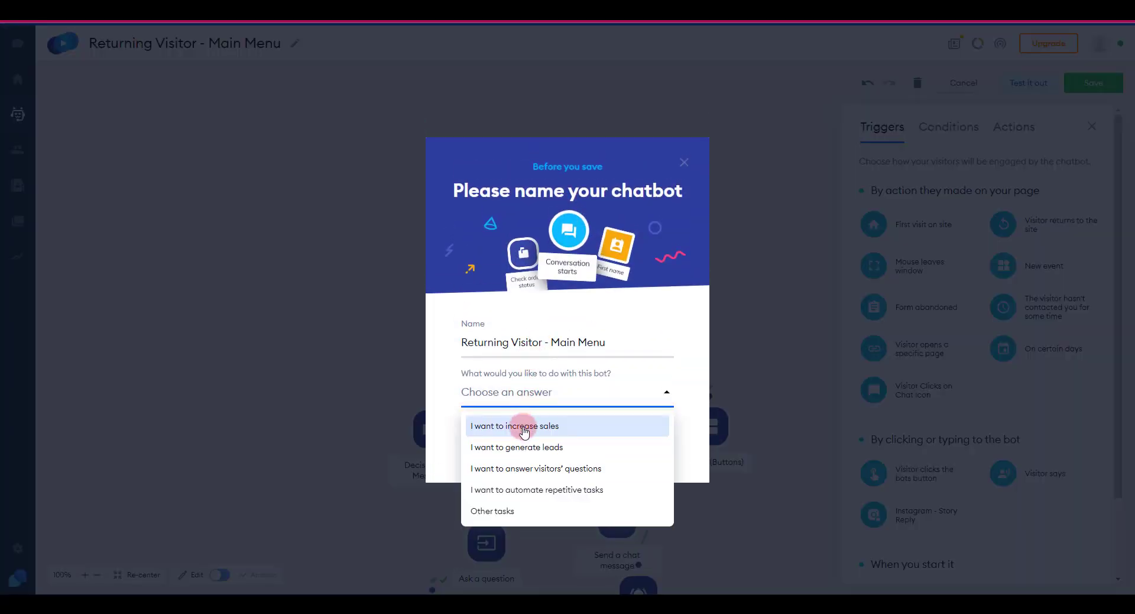
{"action": "left_click", "coordinate": [505, 512]}
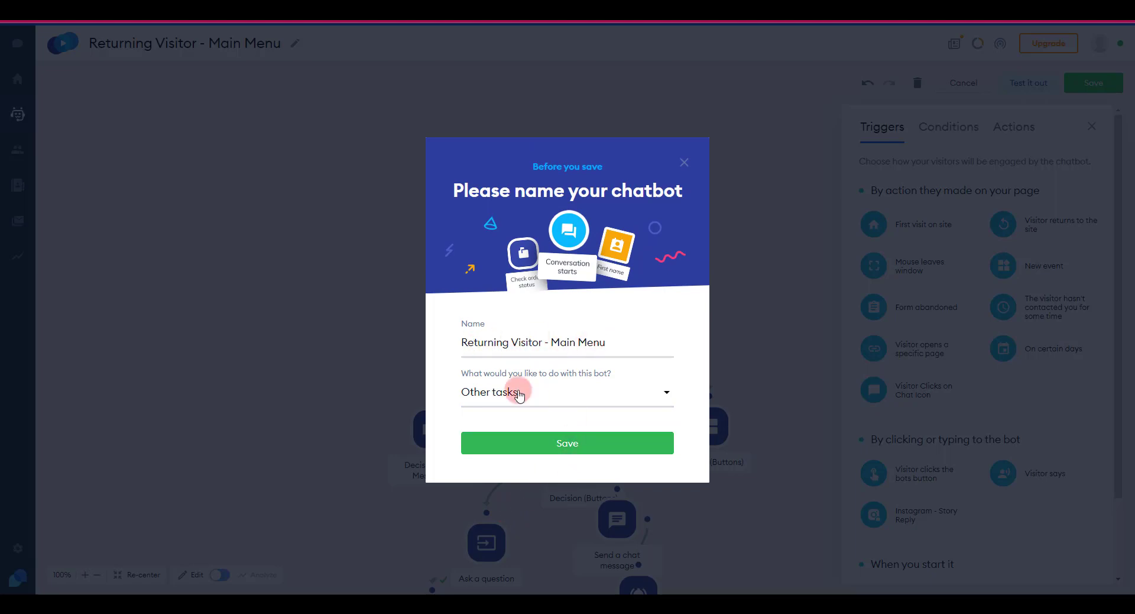
{"action": "left_click", "coordinate": [569, 445]}
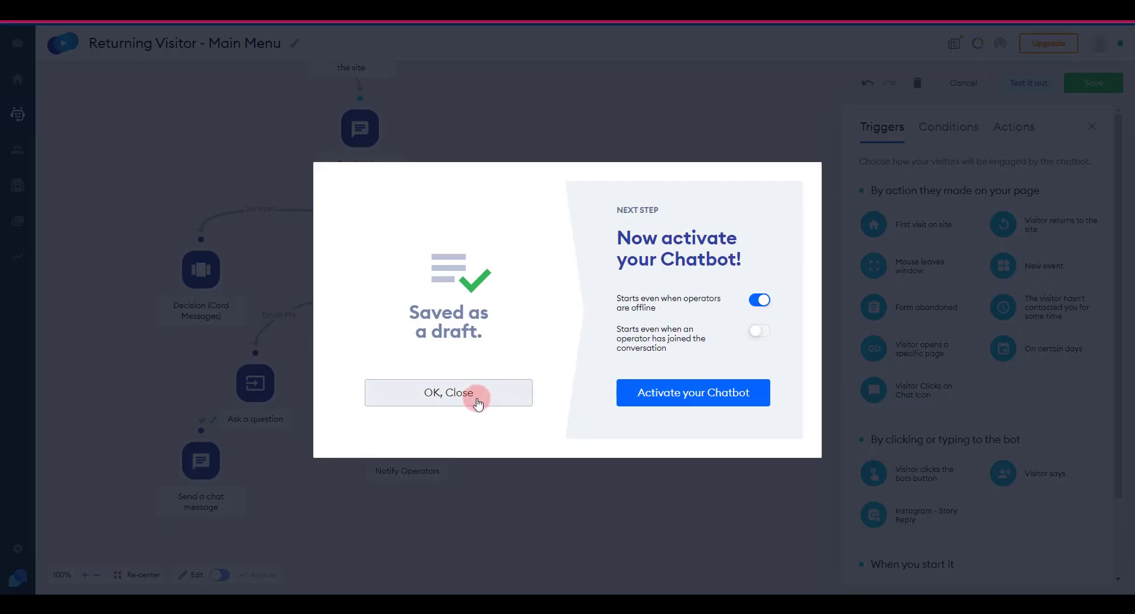
{"action": "left_click", "coordinate": [473, 395]}
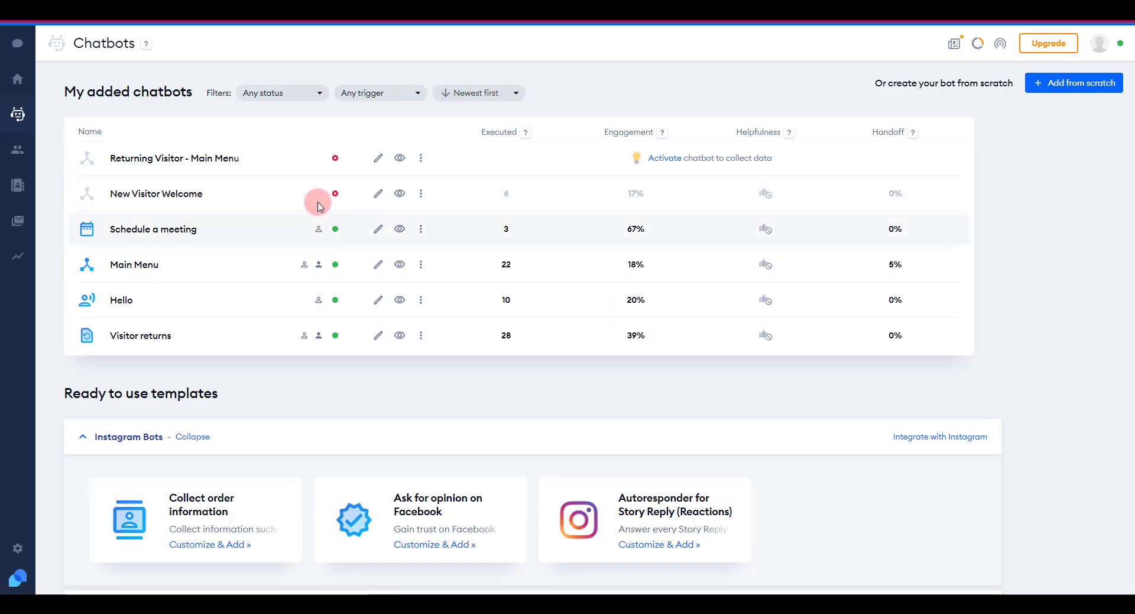
Select the welcome-back text in the Visitor returns chatbot's chat message action and leave the editor without saving.
{"action": "mouse_move", "coordinate": [173, 336]}
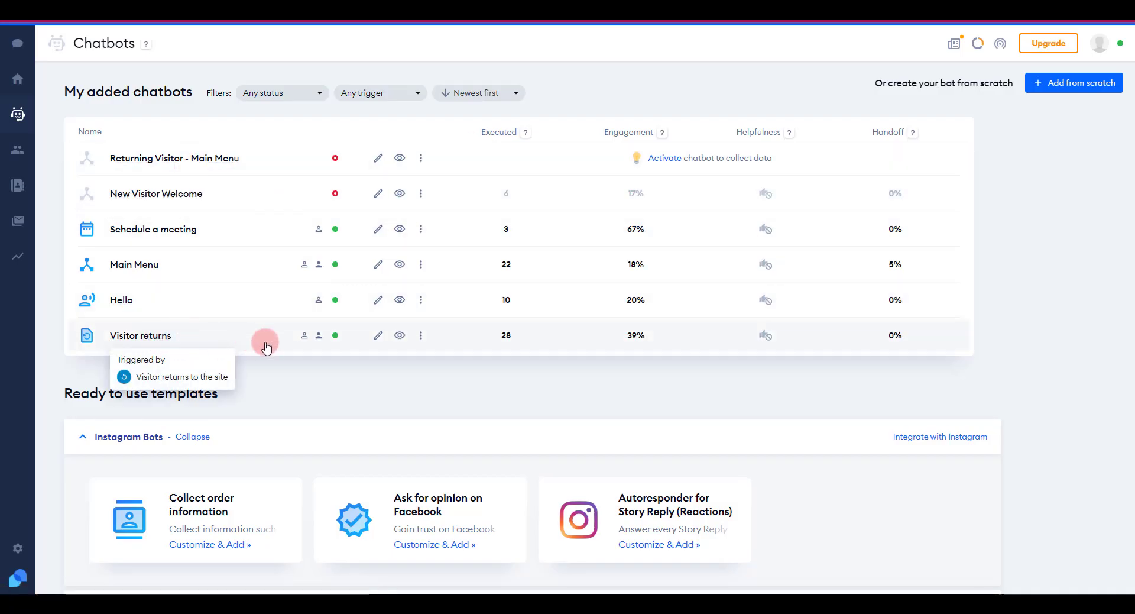
{"action": "left_click", "coordinate": [377, 337]}
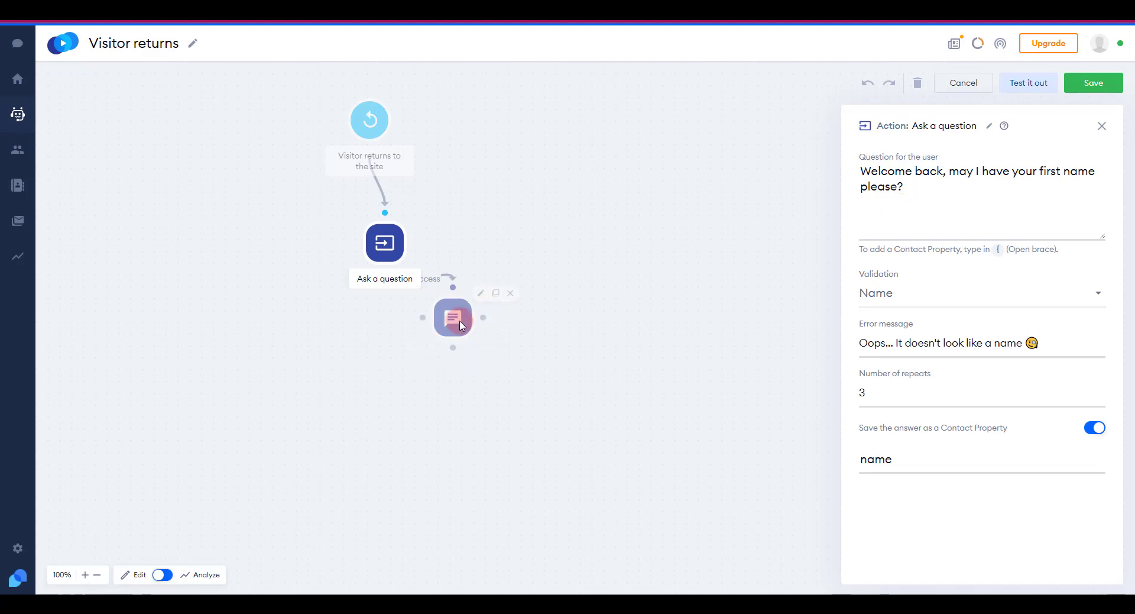
{"action": "left_click", "coordinate": [480, 296]}
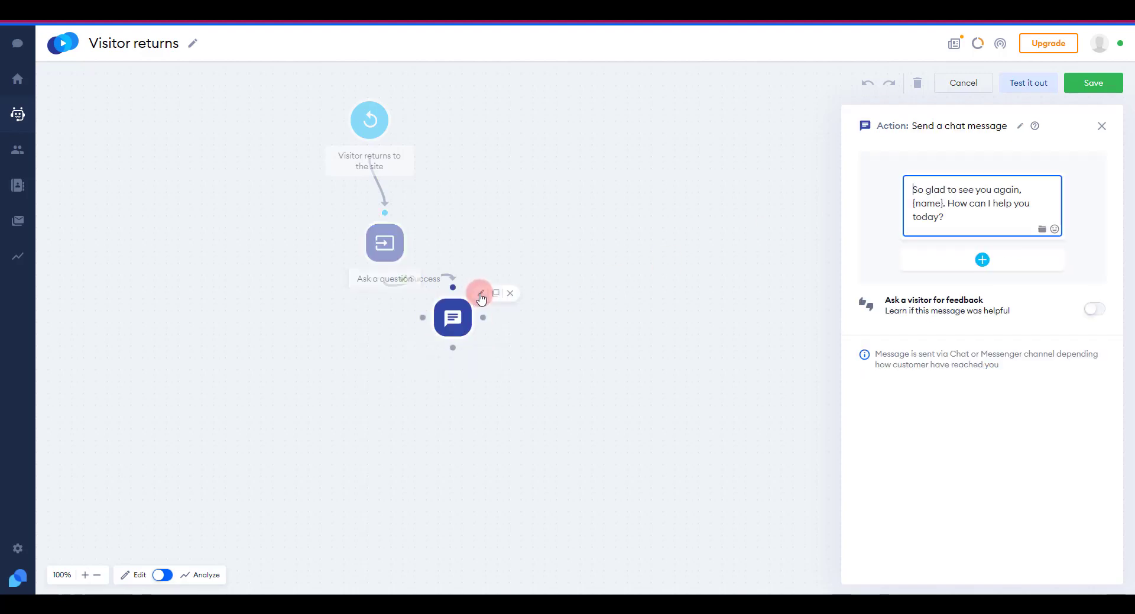
{"action": "left_click_drag", "start_coordinate": [959, 222], "coordinate": [912, 185]}
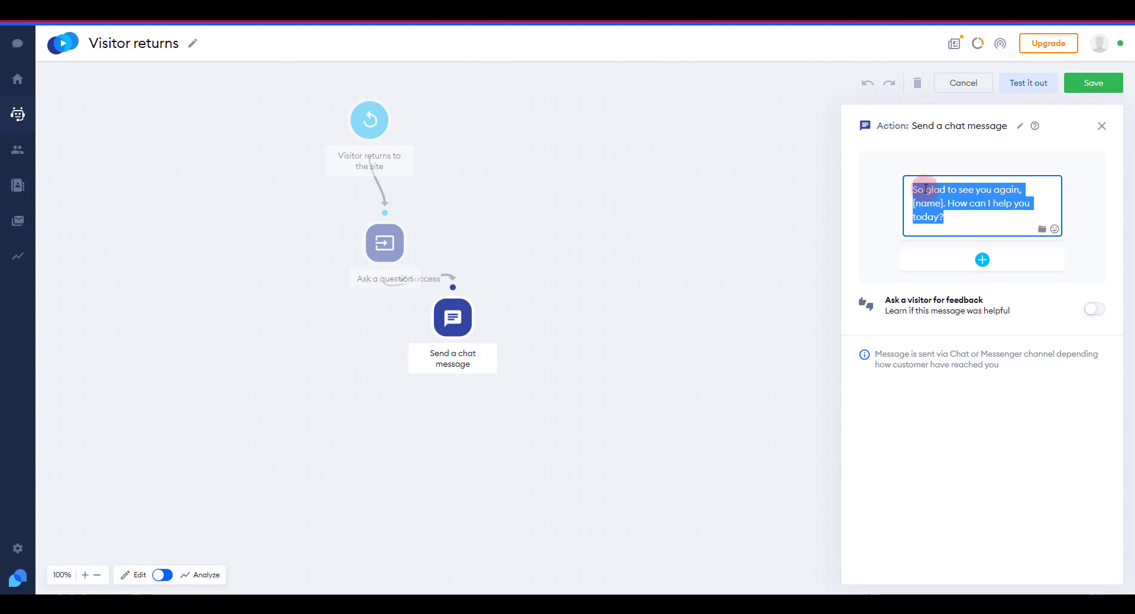
{"action": "left_click", "coordinate": [963, 82]}
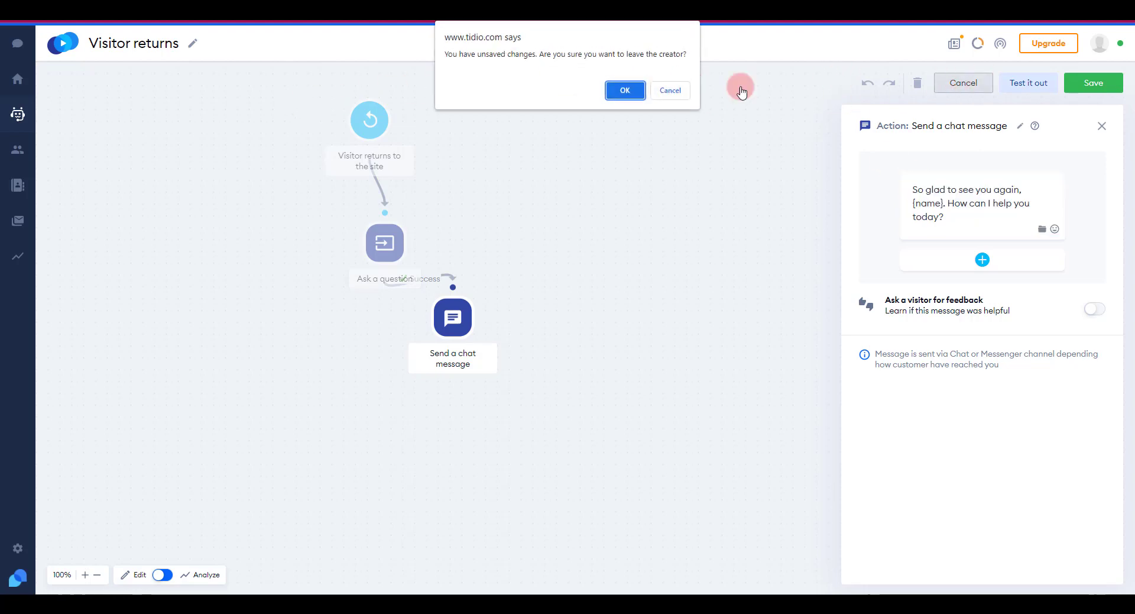
{"action": "left_click", "coordinate": [626, 91]}
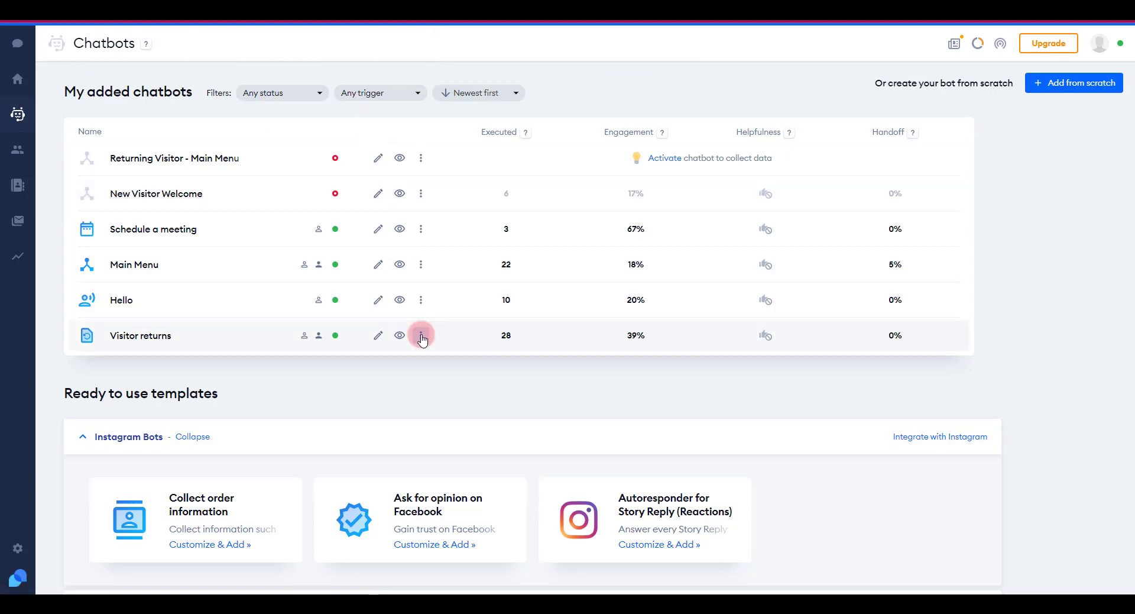
Deactivate the Visitor returns chatbot in the list of added chatbots.
{"action": "left_click", "coordinate": [421, 335]}
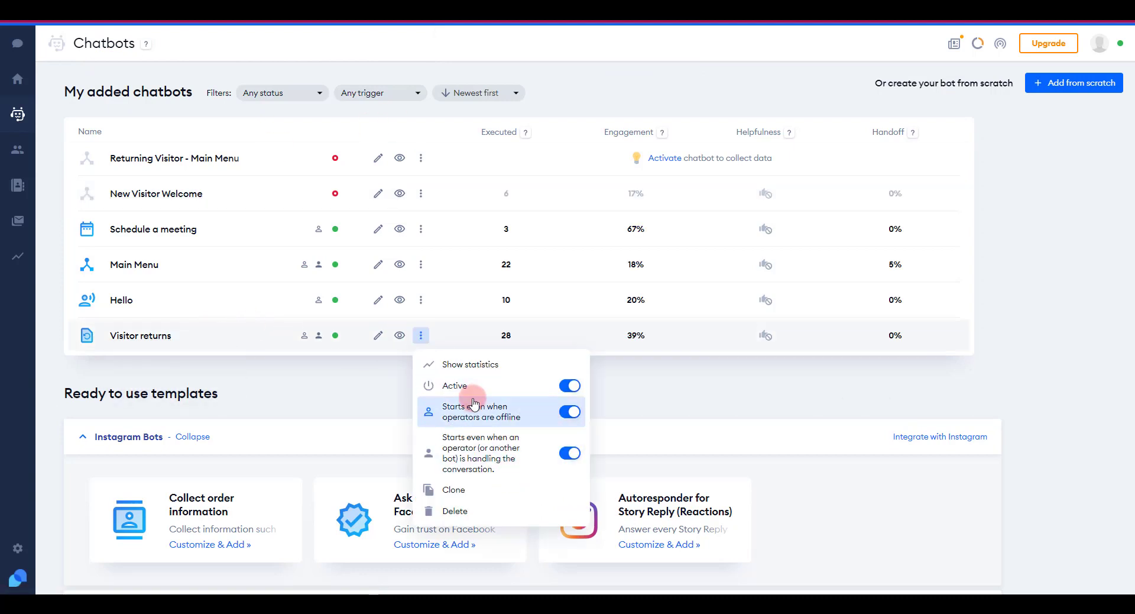
{"action": "left_click", "coordinate": [571, 387]}
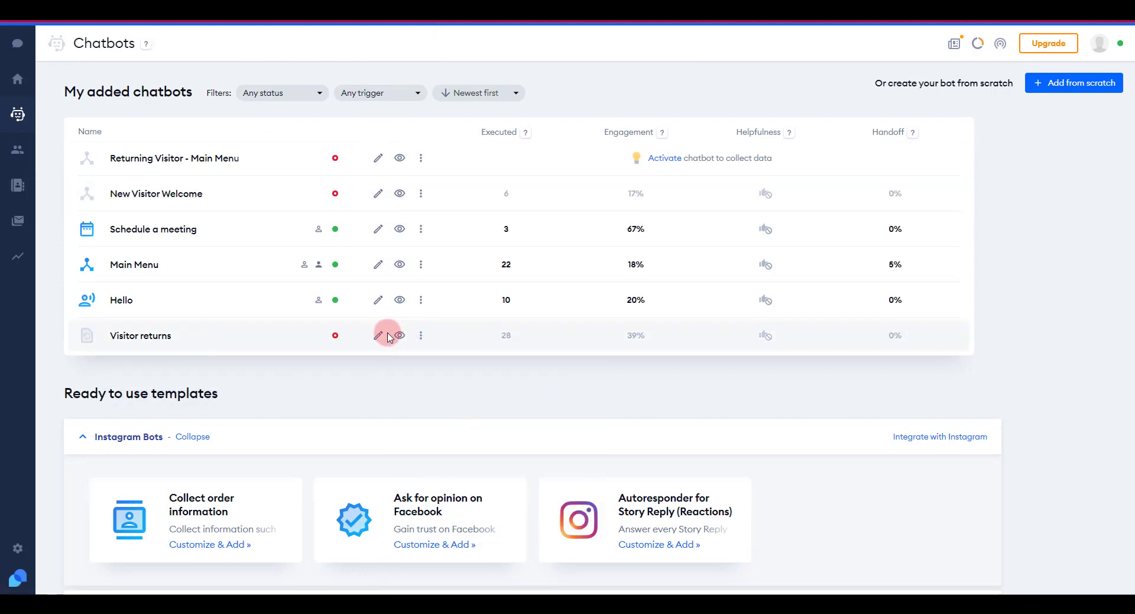
In the Returning Visitor - Main Menu chatbot, move the Visitor returns to the site trigger up and remove its connection to Send a chat message.
{"action": "left_click", "coordinate": [378, 159]}
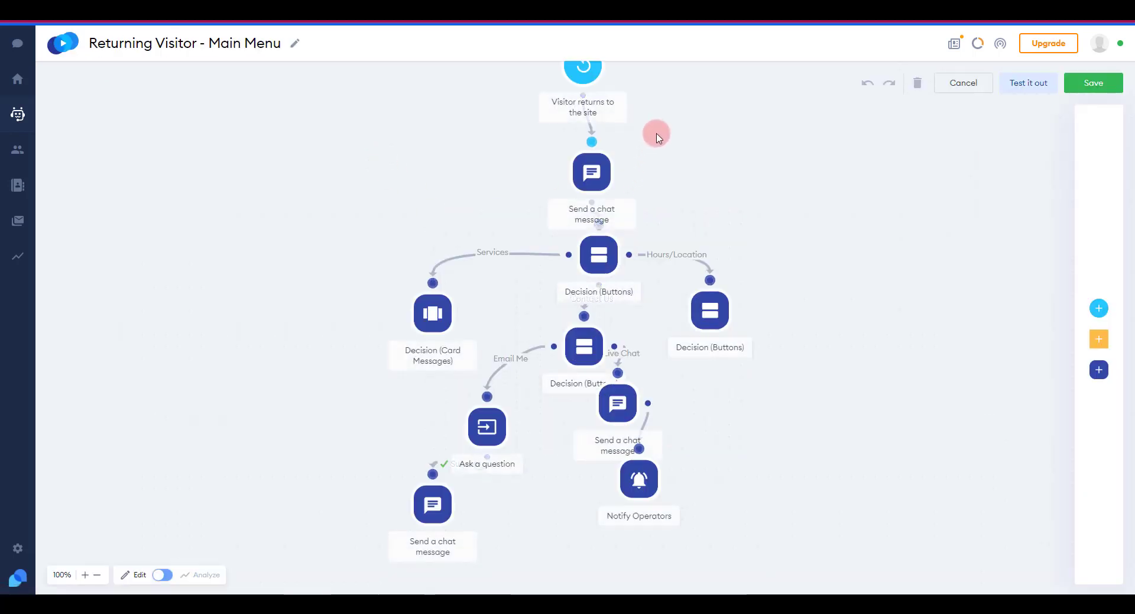
{"action": "scroll", "coordinate": [661, 142], "scroll_direction": "up", "scroll_amount": 3}
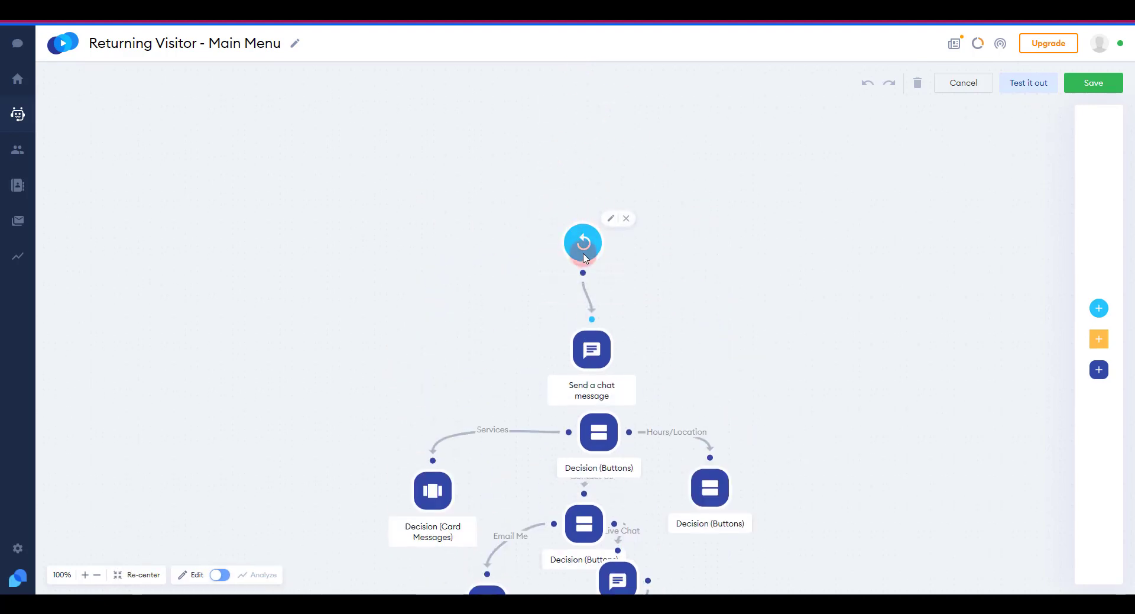
{"action": "left_click_drag", "start_coordinate": [584, 258], "coordinate": [585, 160]}
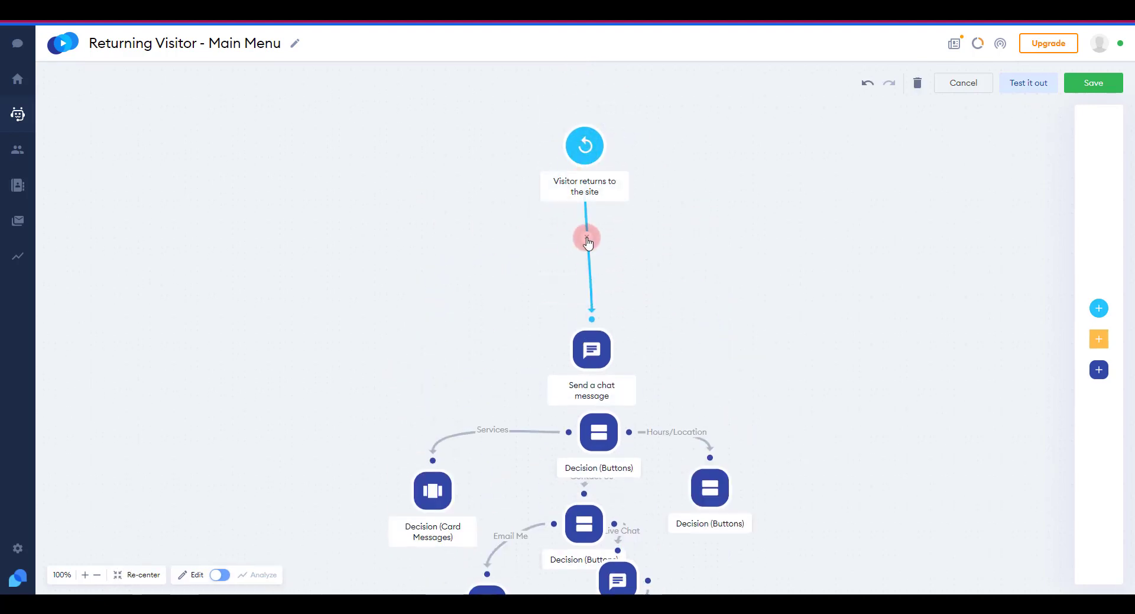
{"action": "left_click", "coordinate": [587, 239]}
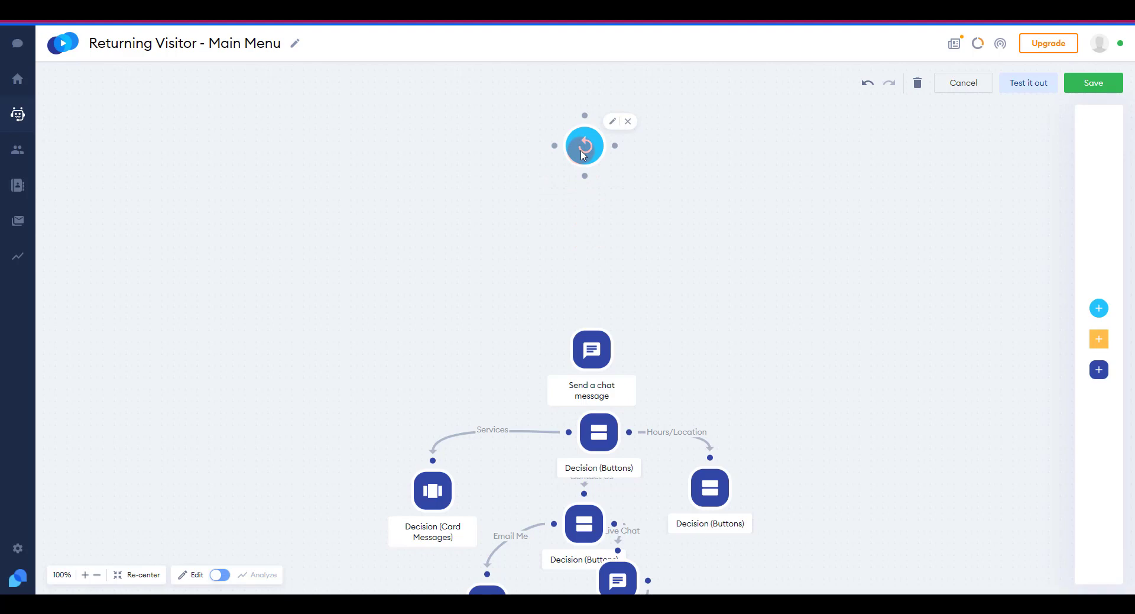
Add an Ask a question action and a Send a chat message action, spacing them out between the trigger and the existing flow.
{"action": "left_click", "coordinate": [1085, 373]}
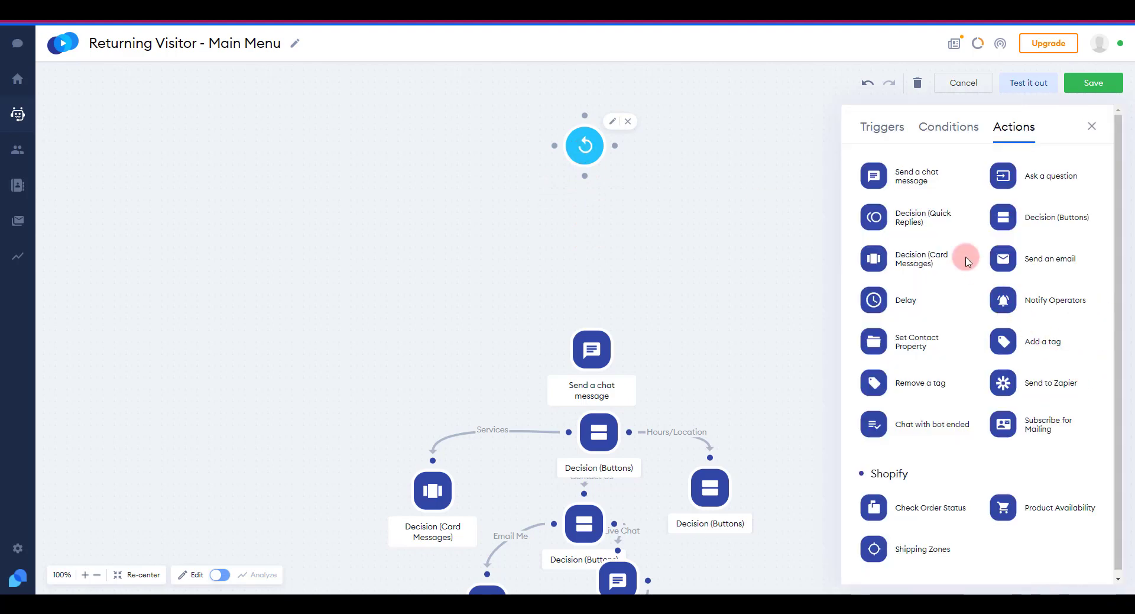
{"action": "left_click_drag", "start_coordinate": [1041, 177], "coordinate": [621, 224]}
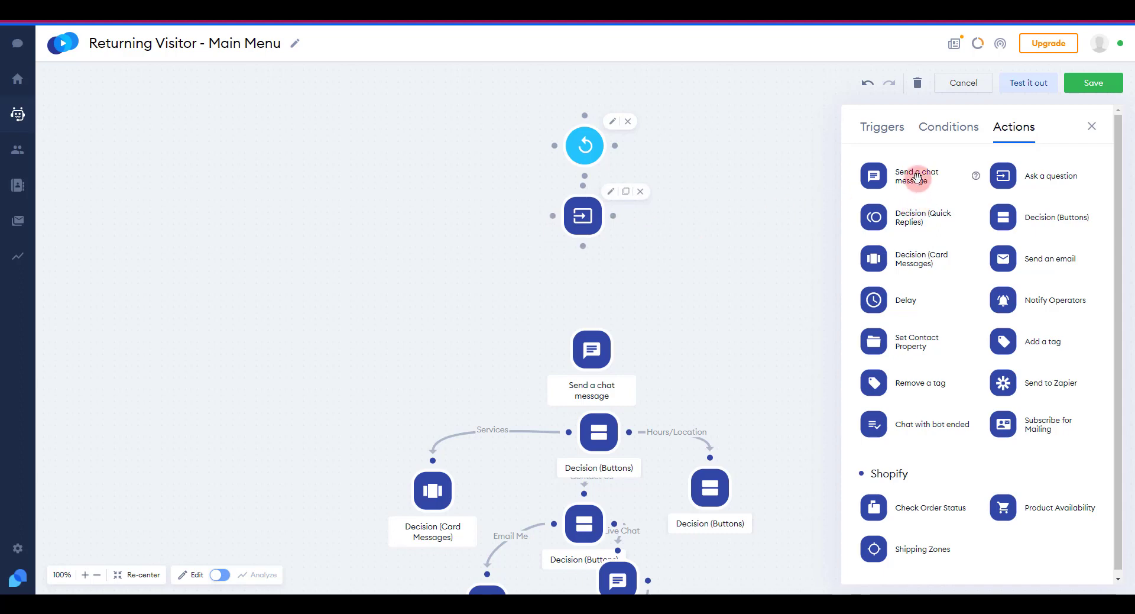
{"action": "left_click_drag", "start_coordinate": [917, 176], "coordinate": [631, 282]}
{"action": "left_click_drag", "start_coordinate": [582, 139], "coordinate": [475, 136]}
{"action": "left_click_drag", "start_coordinate": [604, 217], "coordinate": [656, 203]}
{"action": "left_click_drag", "start_coordinate": [579, 278], "coordinate": [531, 262]}
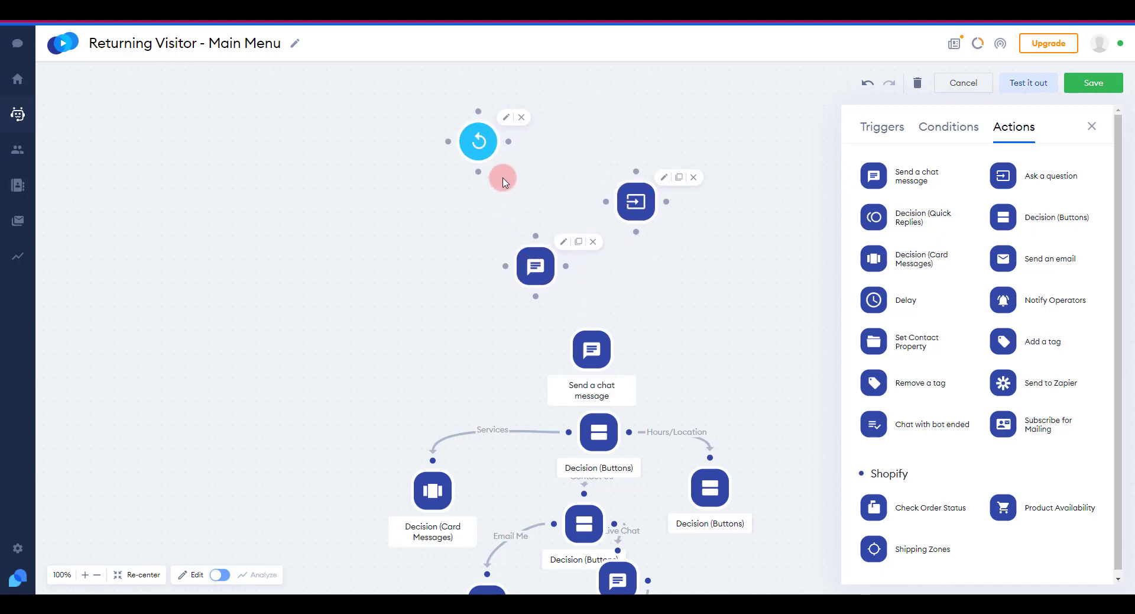
Connect the trigger to Ask a question, its Fail branch to the new chat message, and that message to the existing Send a chat message.
{"action": "left_click_drag", "start_coordinate": [509, 141], "coordinate": [636, 172]}
{"action": "left_click_drag", "start_coordinate": [606, 201], "coordinate": [539, 243]}
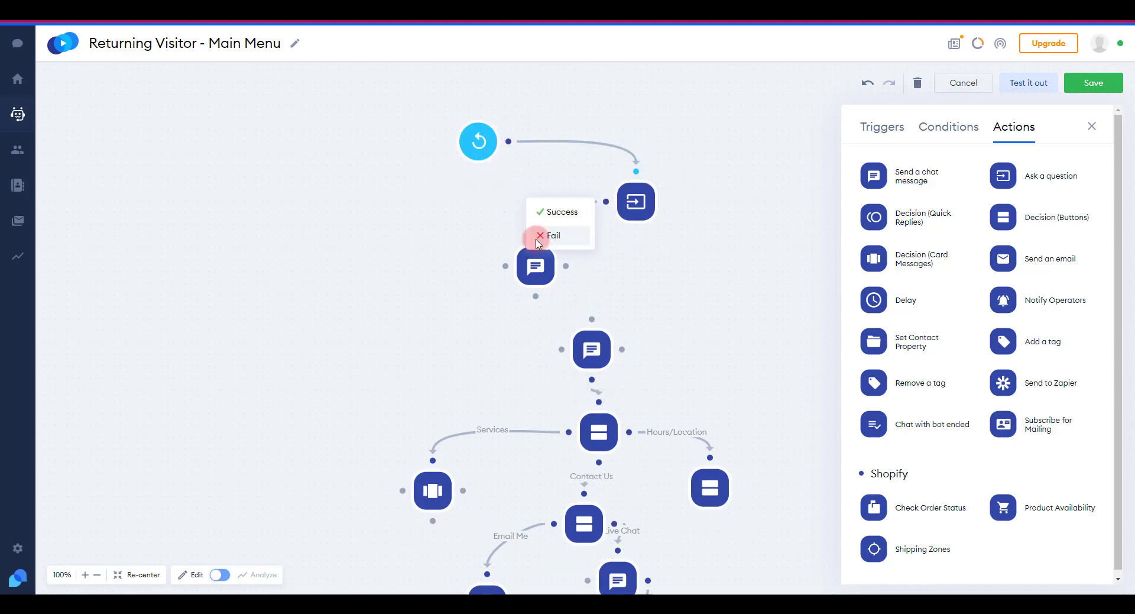
{"action": "left_click", "coordinate": [538, 238]}
{"action": "left_click_drag", "start_coordinate": [536, 295], "coordinate": [591, 320]}
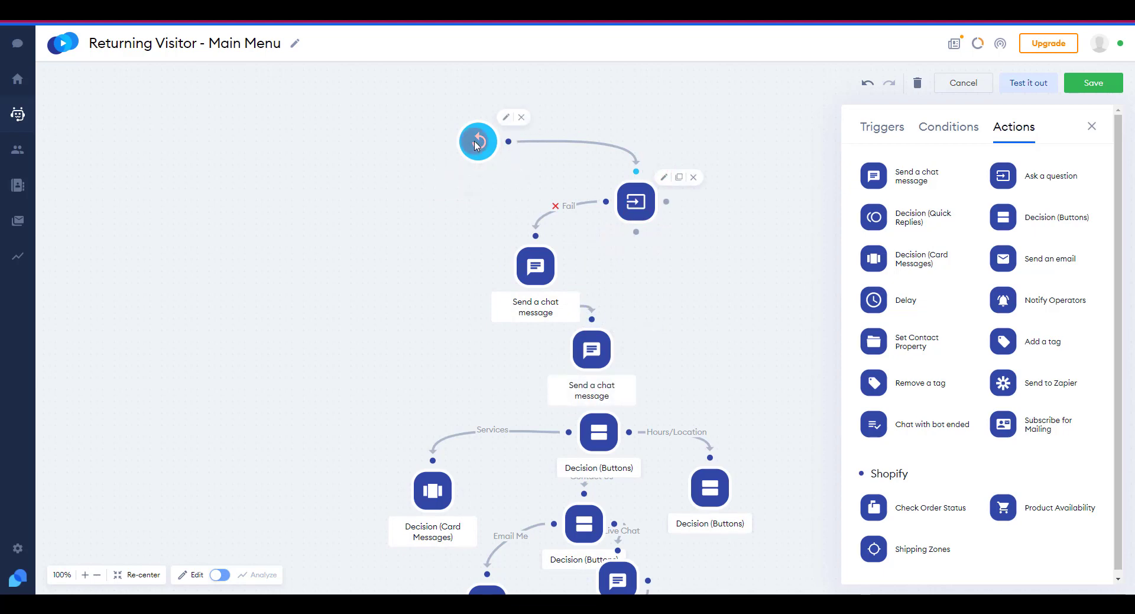
Review the trigger limitation options of Visitor returns to the site, keeping send once per 24 hours.
{"action": "left_click", "coordinate": [503, 120]}
{"action": "left_click", "coordinate": [952, 171]}
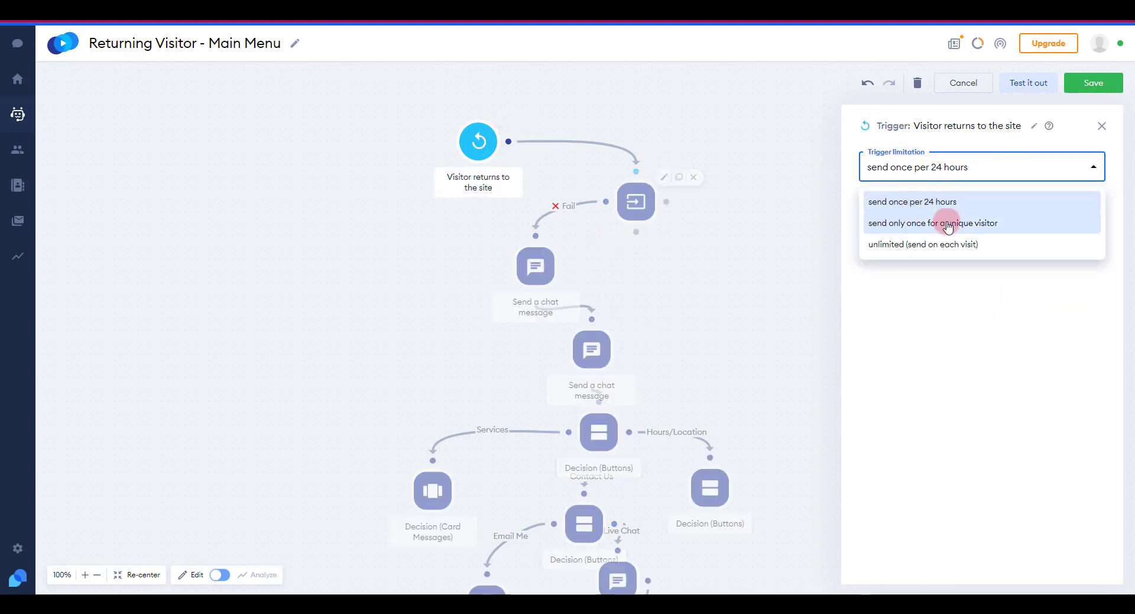
{"action": "left_click", "coordinate": [970, 167]}
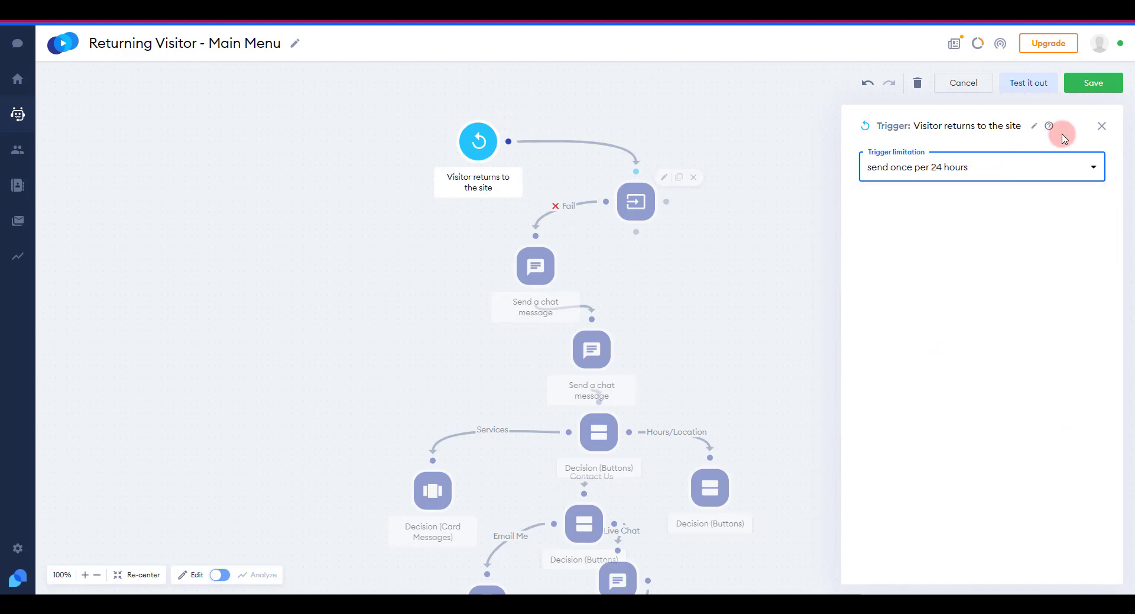
{"action": "left_click", "coordinate": [1101, 126]}
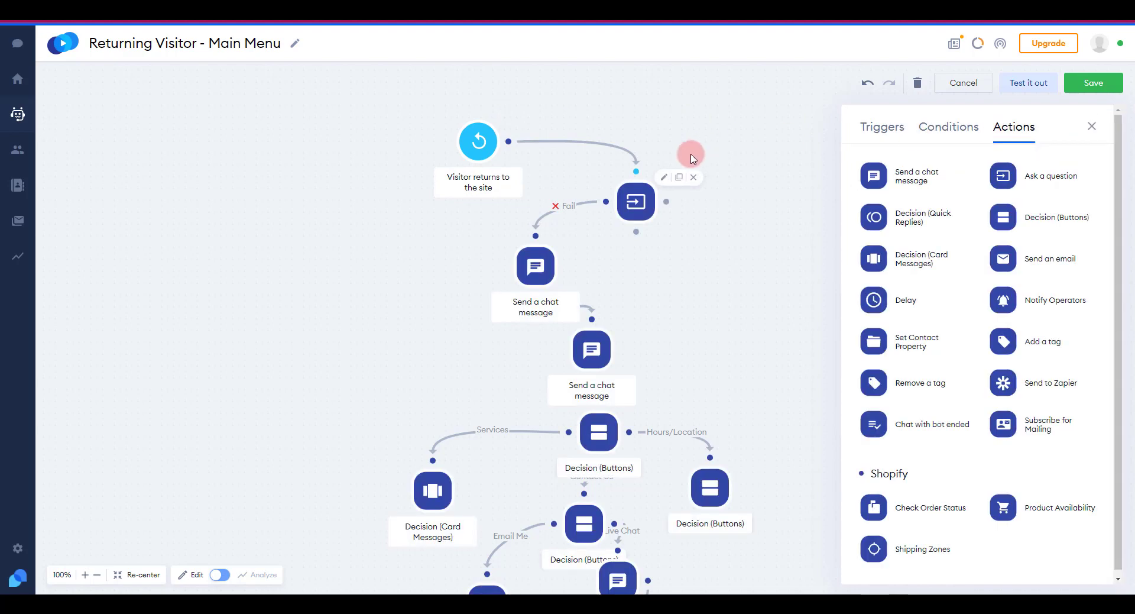
Ask "Welcome back, may I have your name please?", save the answer as the name contact property, and link the question's Success branch to the message.
{"action": "left_click", "coordinate": [665, 179]}
{"action": "left_click", "coordinate": [878, 184]}
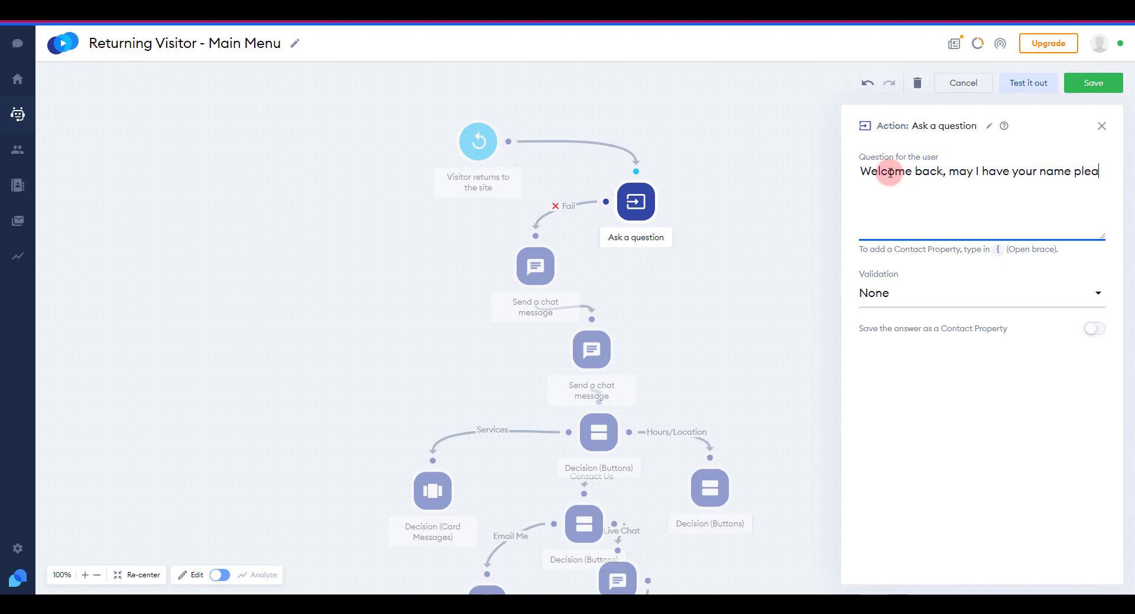
{"action": "type", "text": "?"}
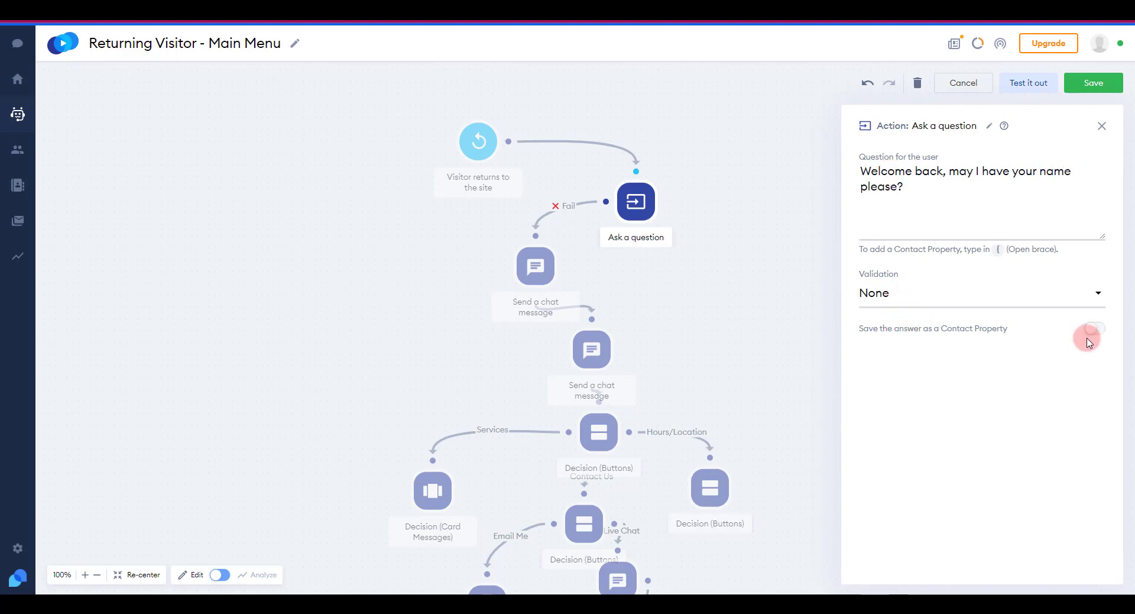
{"action": "left_click", "coordinate": [1093, 331]}
{"action": "left_click", "coordinate": [956, 361]}
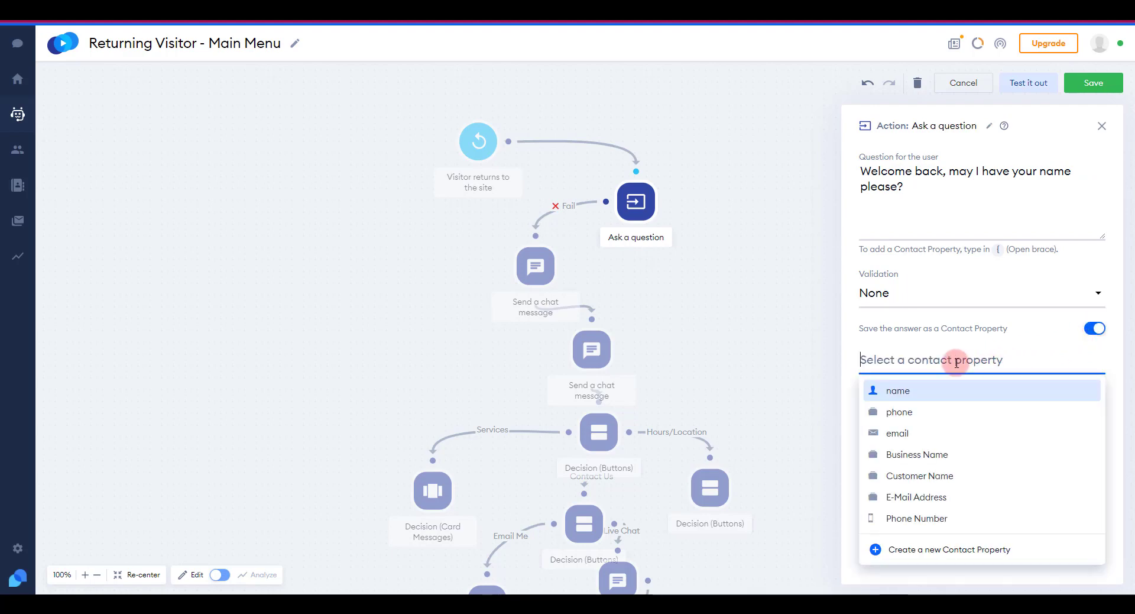
{"action": "left_click", "coordinate": [907, 388]}
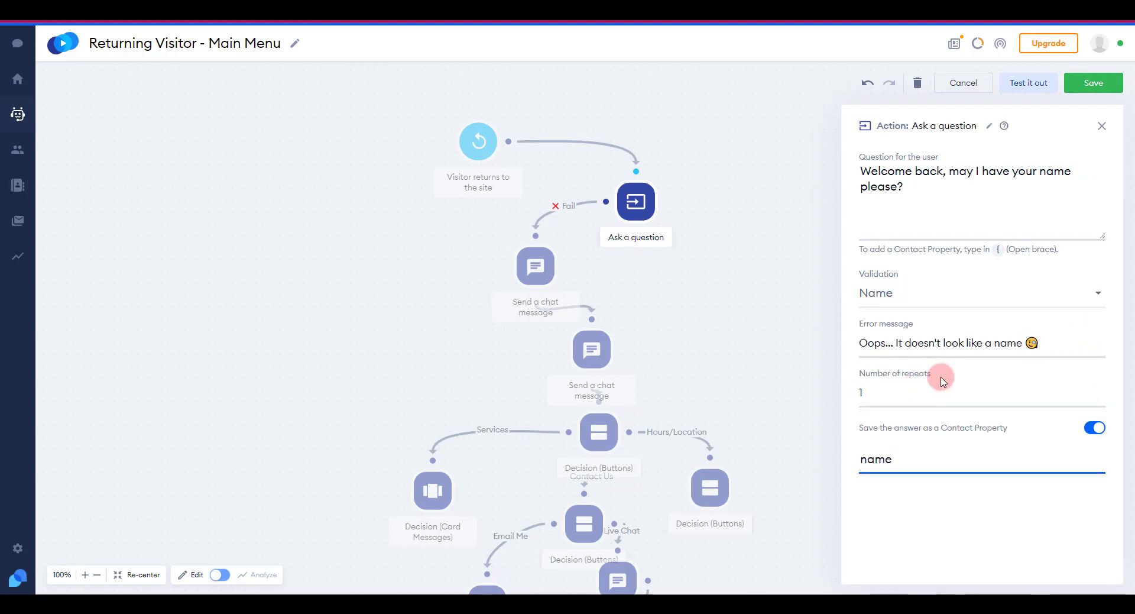
{"action": "left_click", "coordinate": [592, 272]}
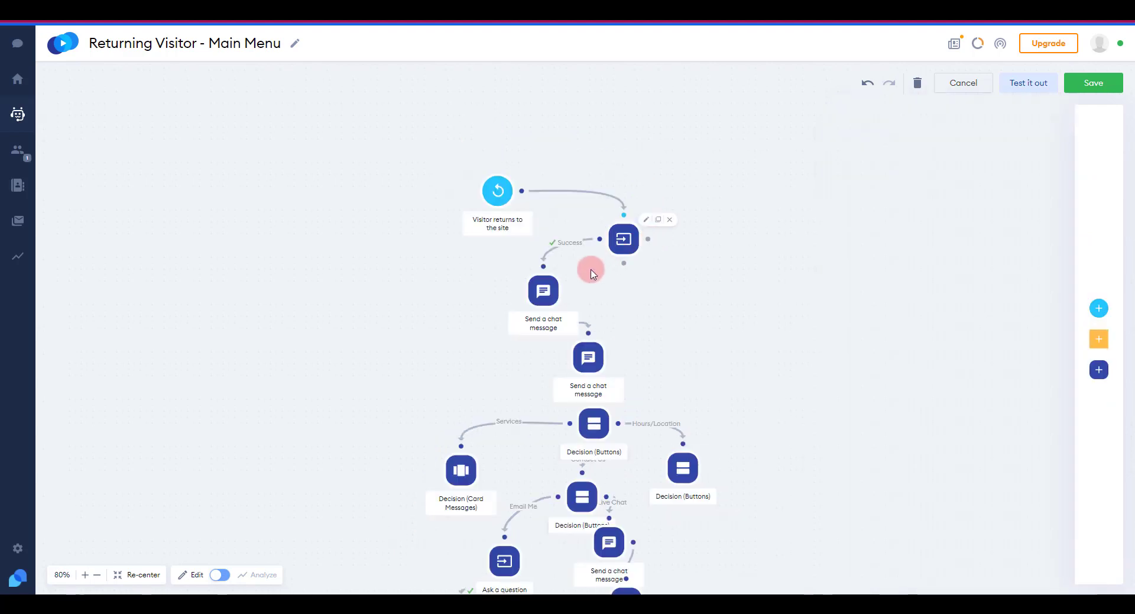
Test the chatbot by answering the welcome-back question with a visitor's first name and review the replies.
{"action": "left_click", "coordinate": [1032, 87]}
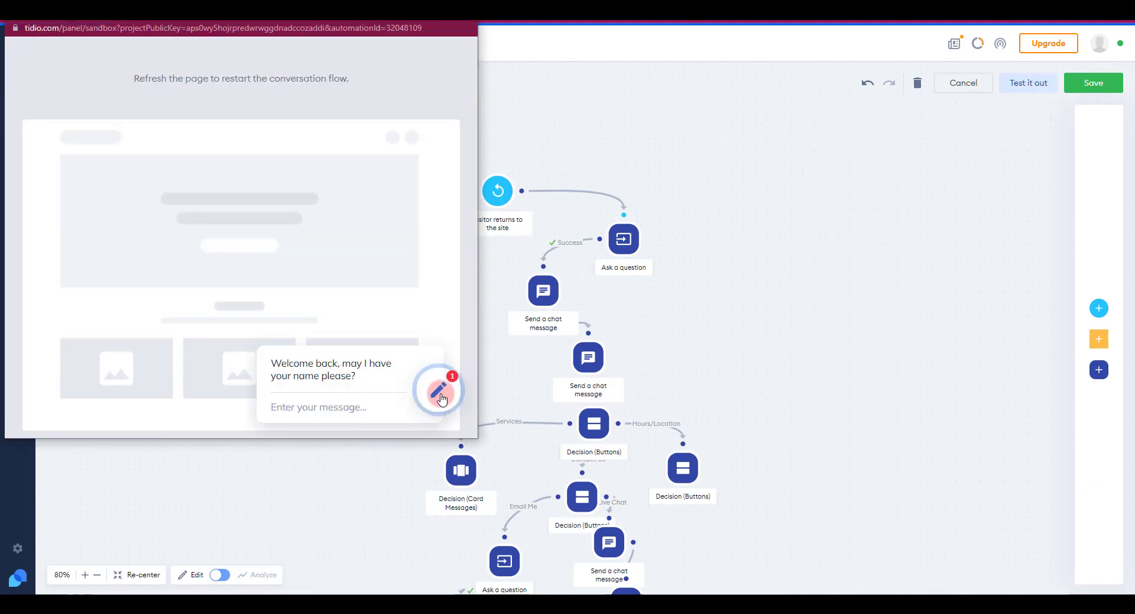
{"action": "left_click", "coordinate": [438, 389]}
{"action": "type", "text": "Donna"}
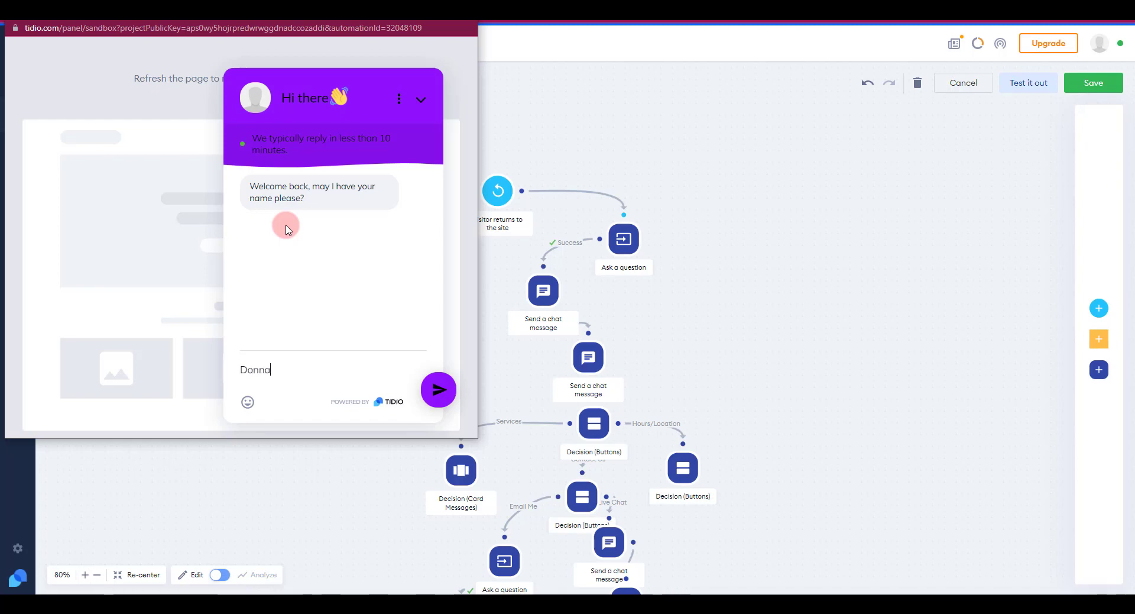
{"action": "key", "text": "Return"}
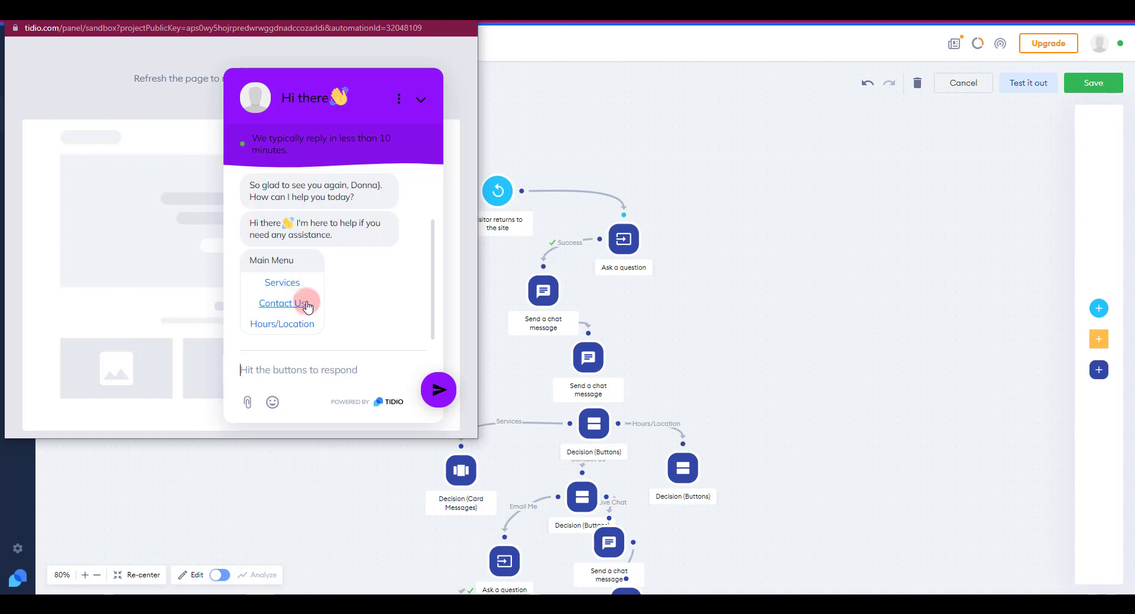
{"action": "scroll", "coordinate": [361, 263], "scroll_direction": "up", "scroll_amount": 1}
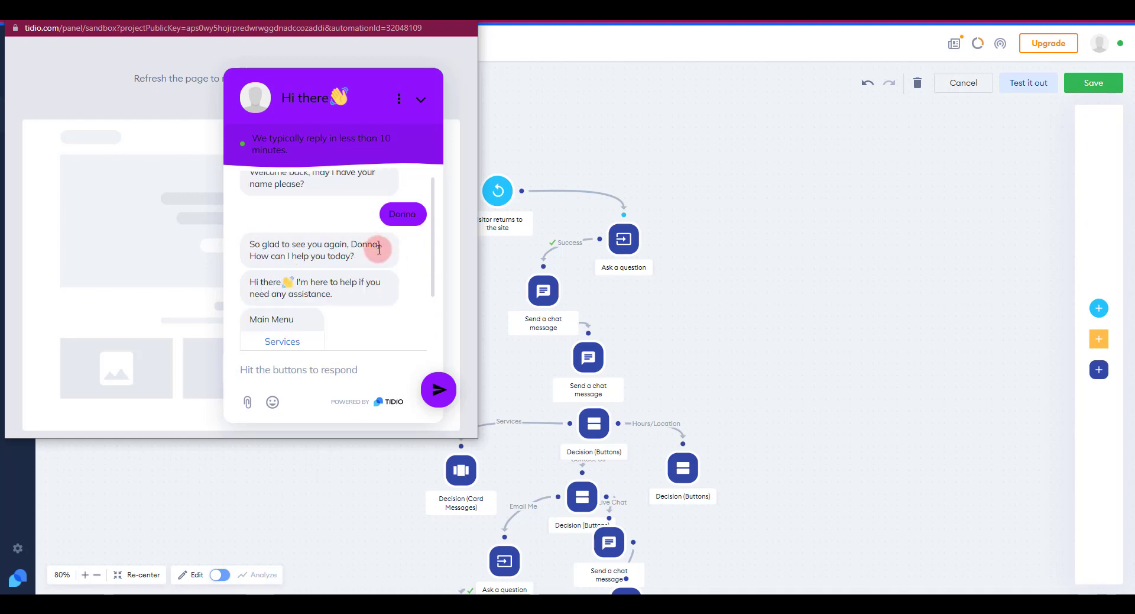
Remove the extra closing brace after {name} in the "So glad to see you again" message, and save and activate the chatbot.
{"action": "left_click", "coordinate": [602, 143]}
{"action": "left_click", "coordinate": [543, 290]}
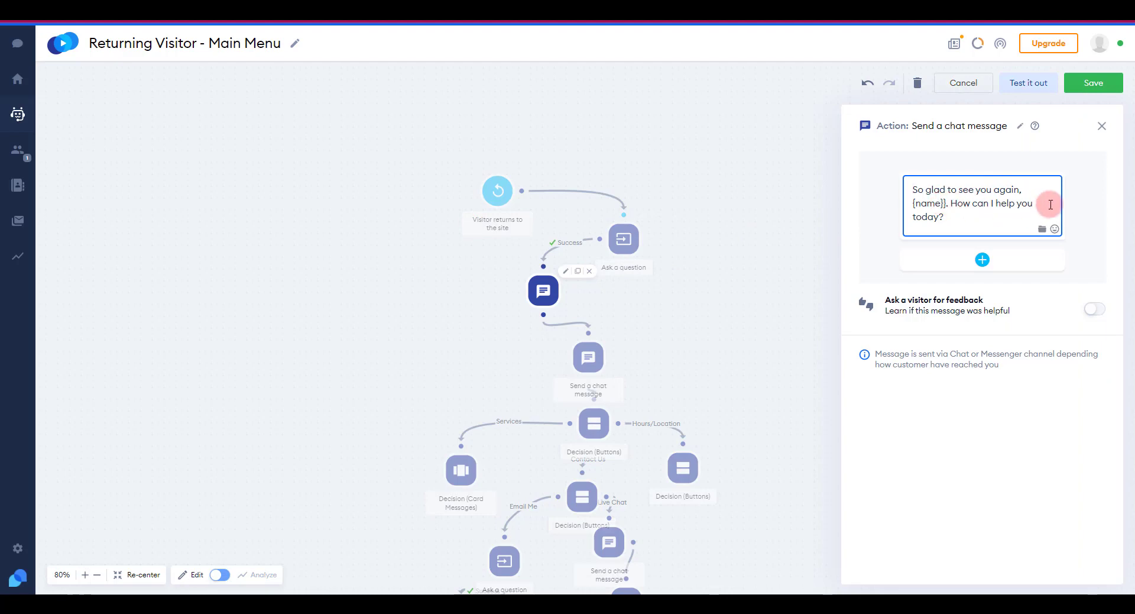
{"action": "left_click", "coordinate": [1093, 83]}
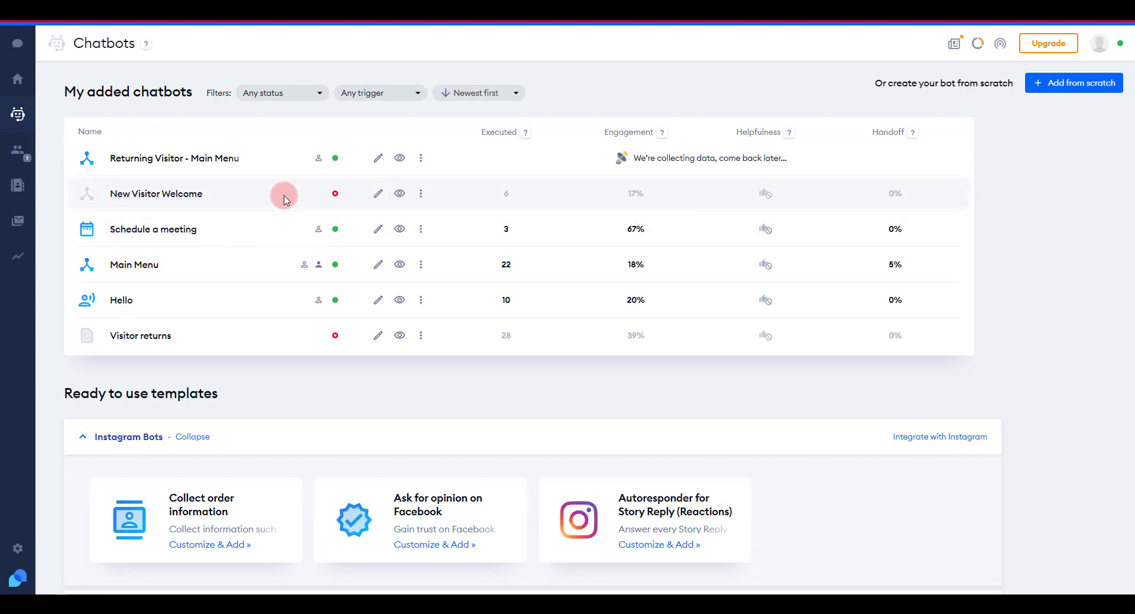
Rename the Main Menu chatbot to "First Visit - Main Menu" and save it.
{"action": "mouse_move", "coordinate": [186, 304]}
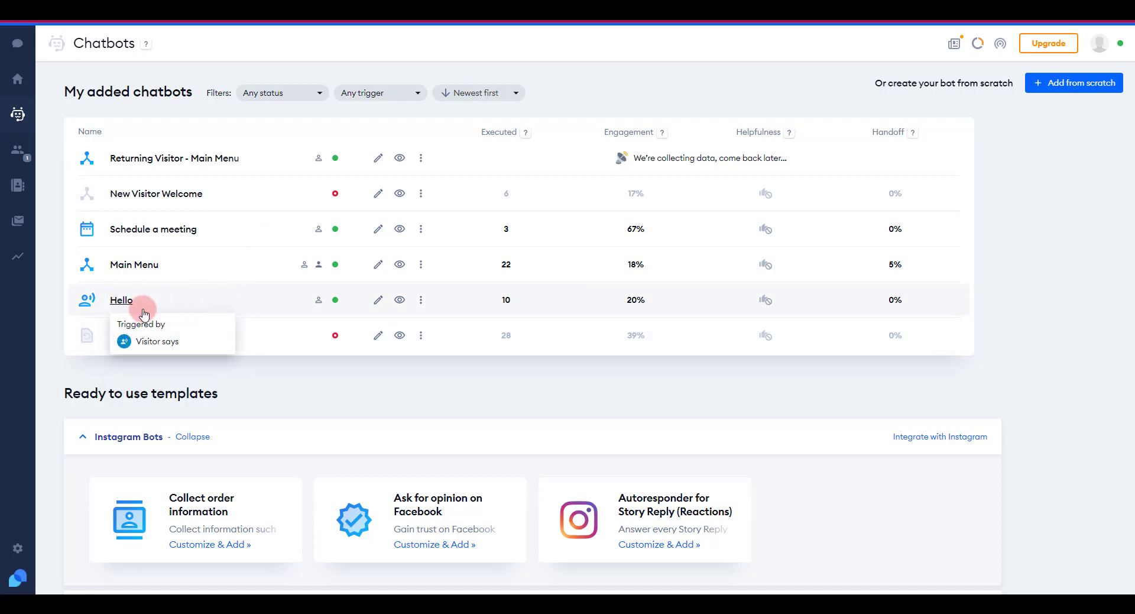
{"action": "mouse_move", "coordinate": [153, 267]}
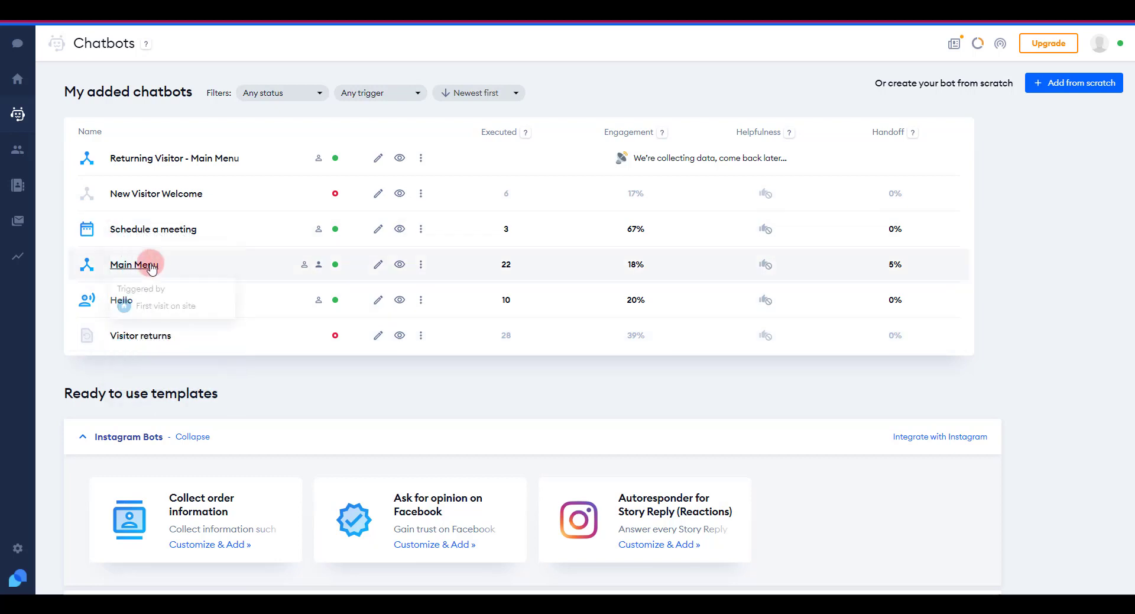
{"action": "left_click", "coordinate": [379, 266]}
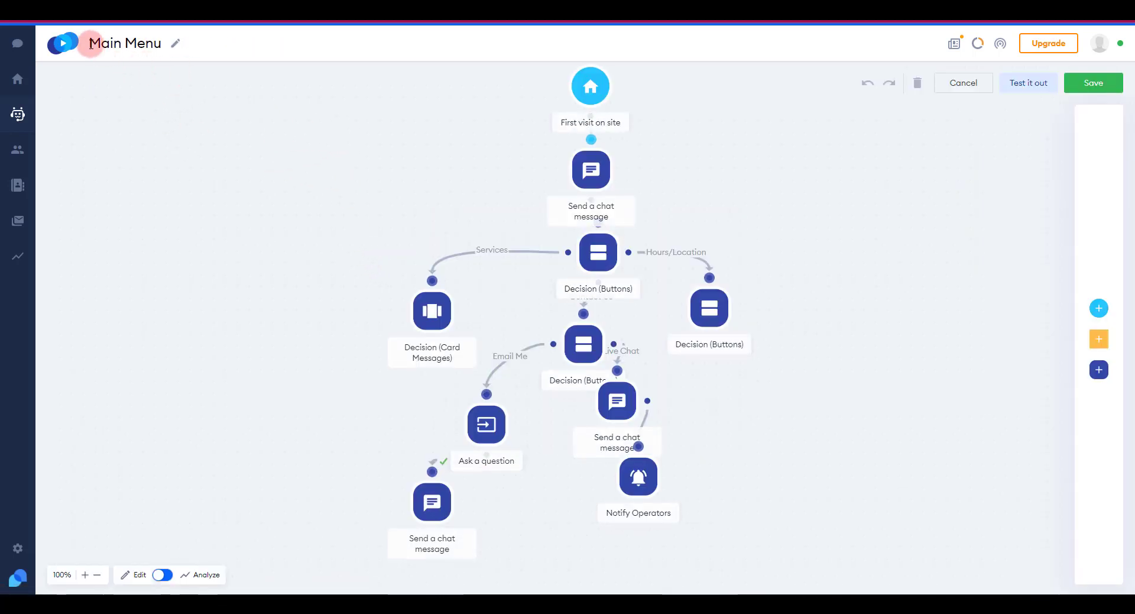
{"action": "left_click", "coordinate": [89, 43]}
{"action": "type", "text": "First"}
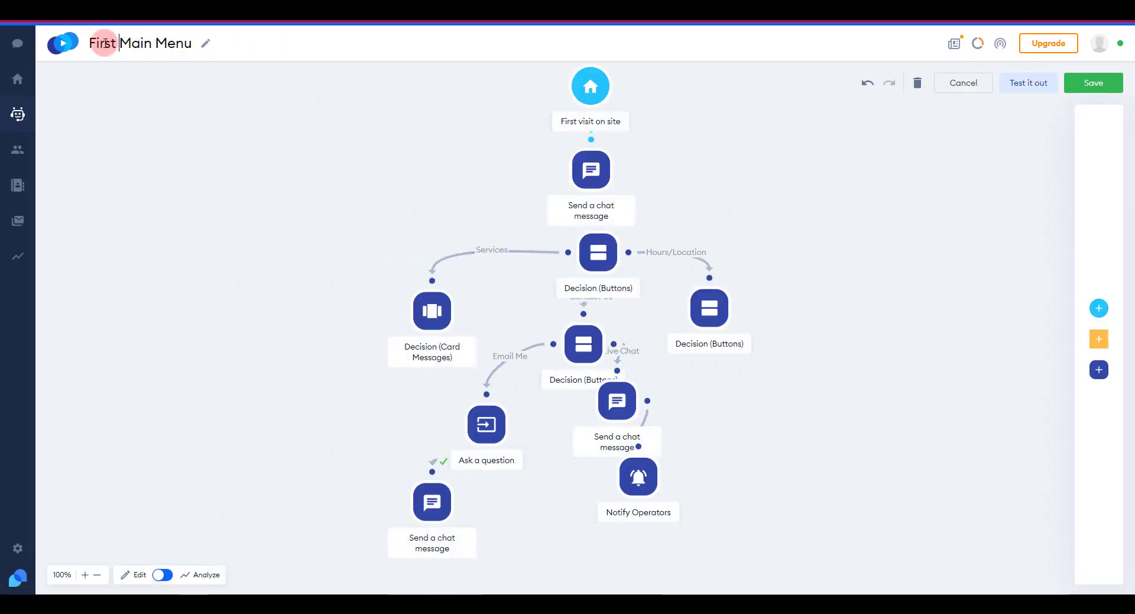
{"action": "type", "text": " Visit -"}
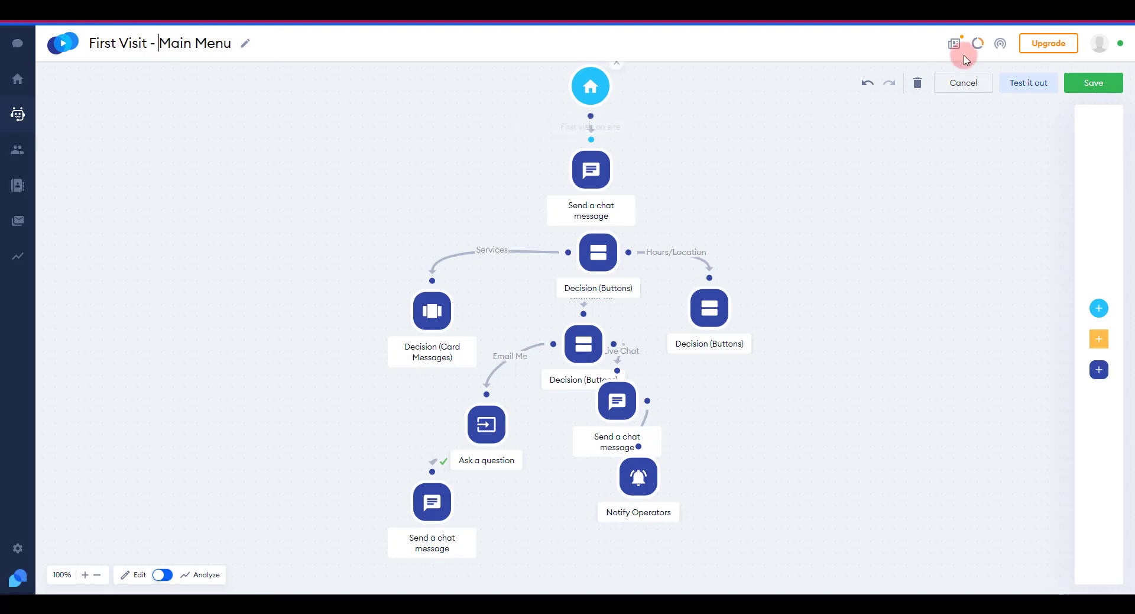
{"action": "left_click", "coordinate": [1092, 81]}
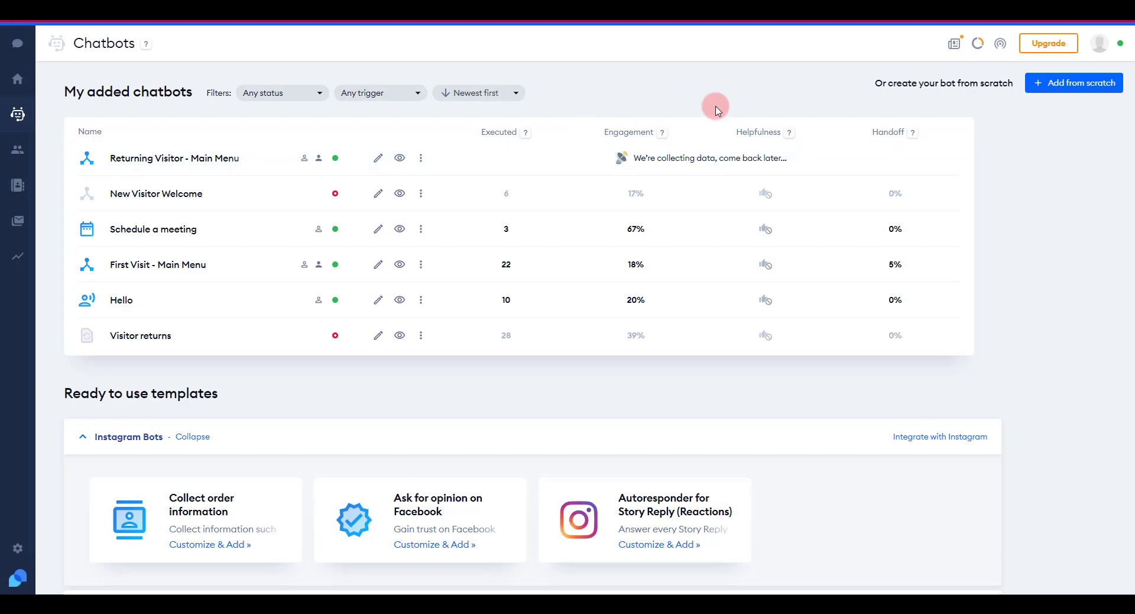
Open the conversations inbox beside the live website and show all conversations instead of only the assigned ones.
{"action": "mouse_move", "coordinate": [663, 136]}
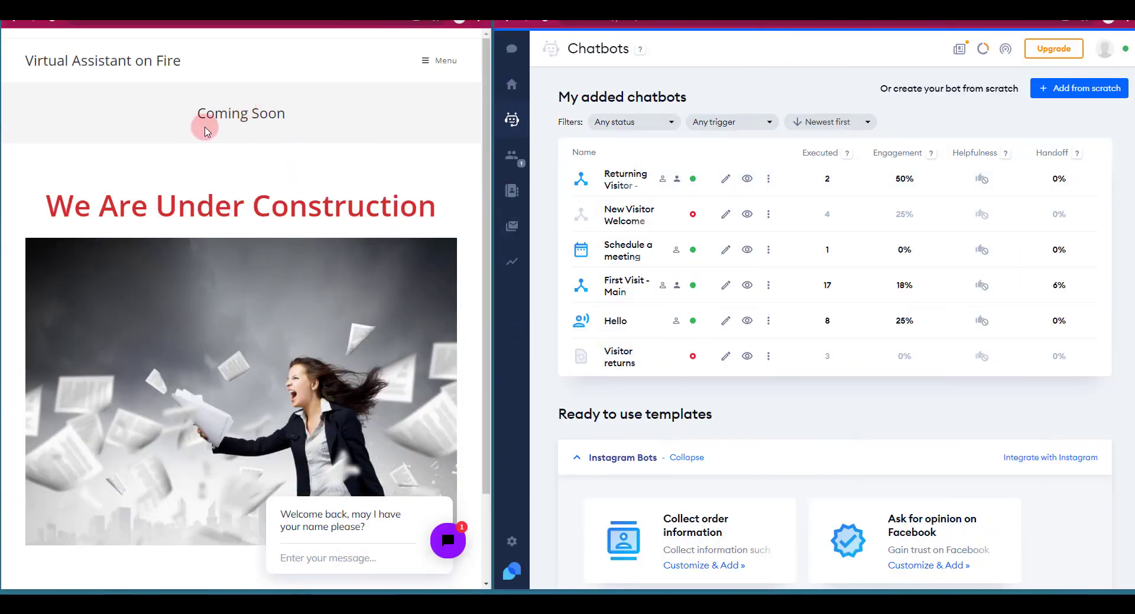
{"action": "left_click", "coordinate": [513, 51]}
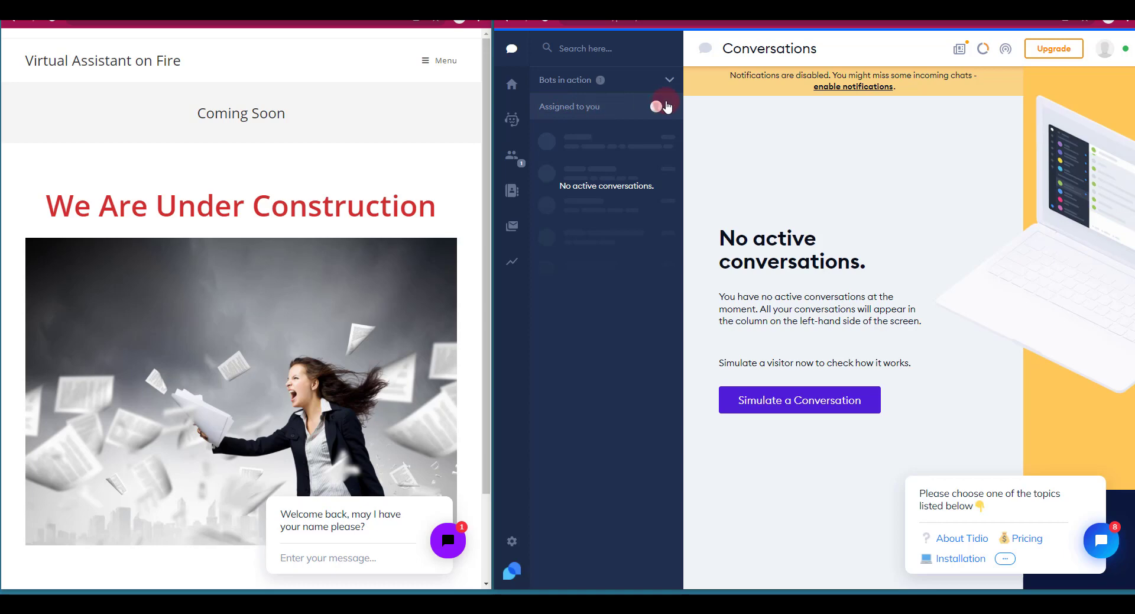
{"action": "left_click", "coordinate": [667, 107]}
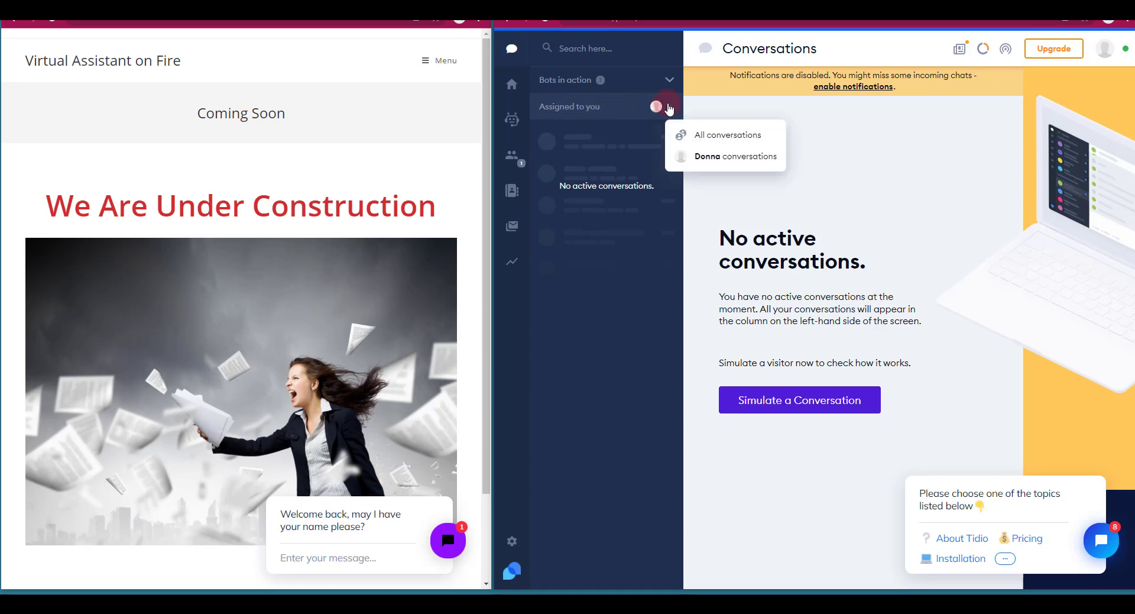
{"action": "left_click", "coordinate": [722, 136]}
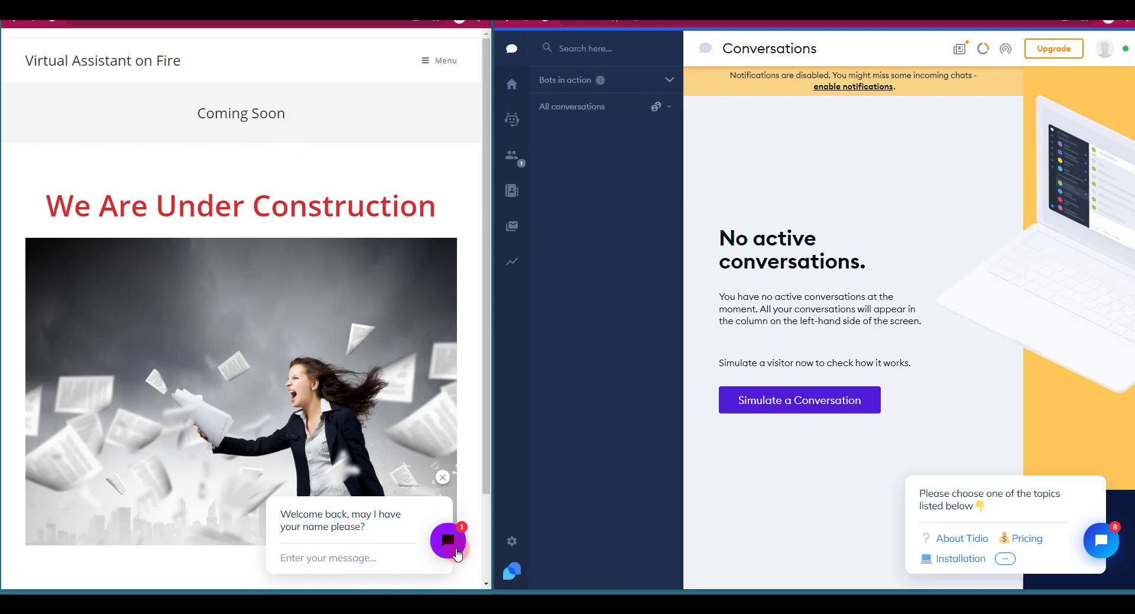
Open the chat widget on the live website and answer the welcome-back question with the visitor's first name.
{"action": "left_click", "coordinate": [454, 550]}
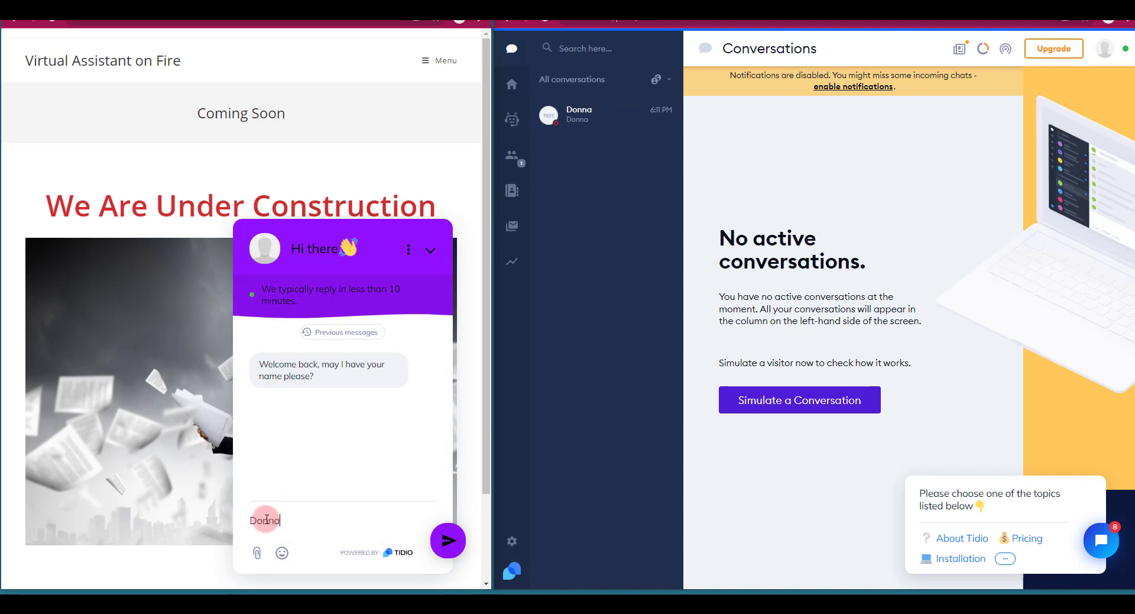
{"action": "key", "text": "Return"}
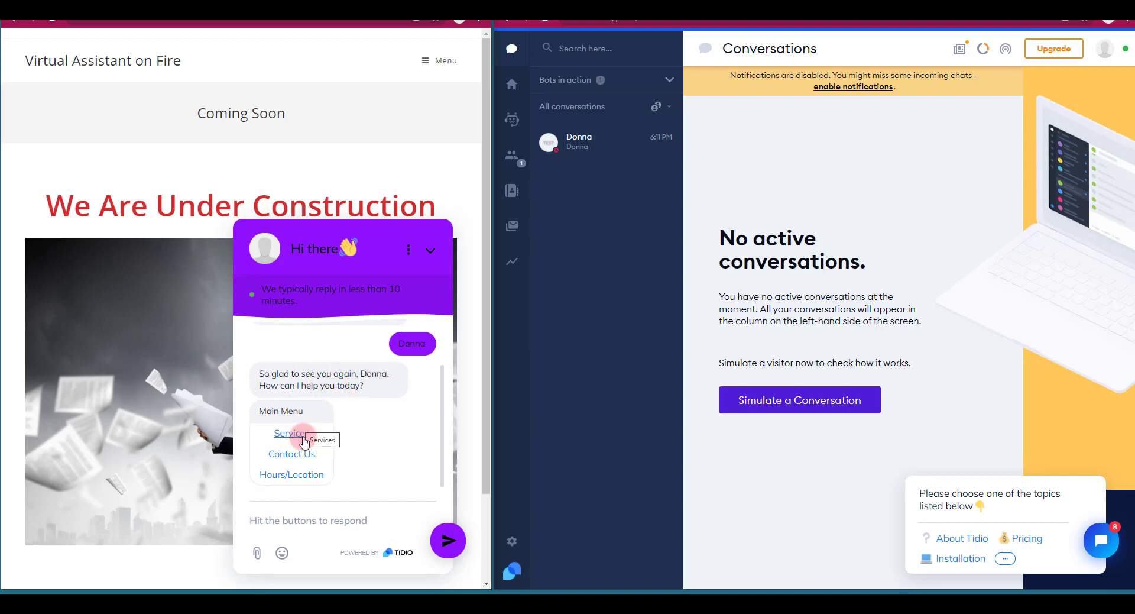
Choose Services from the chatbot's main menu on the live website and browse the service cards to Service 3 and back to Service 1.
{"action": "left_click", "coordinate": [300, 435]}
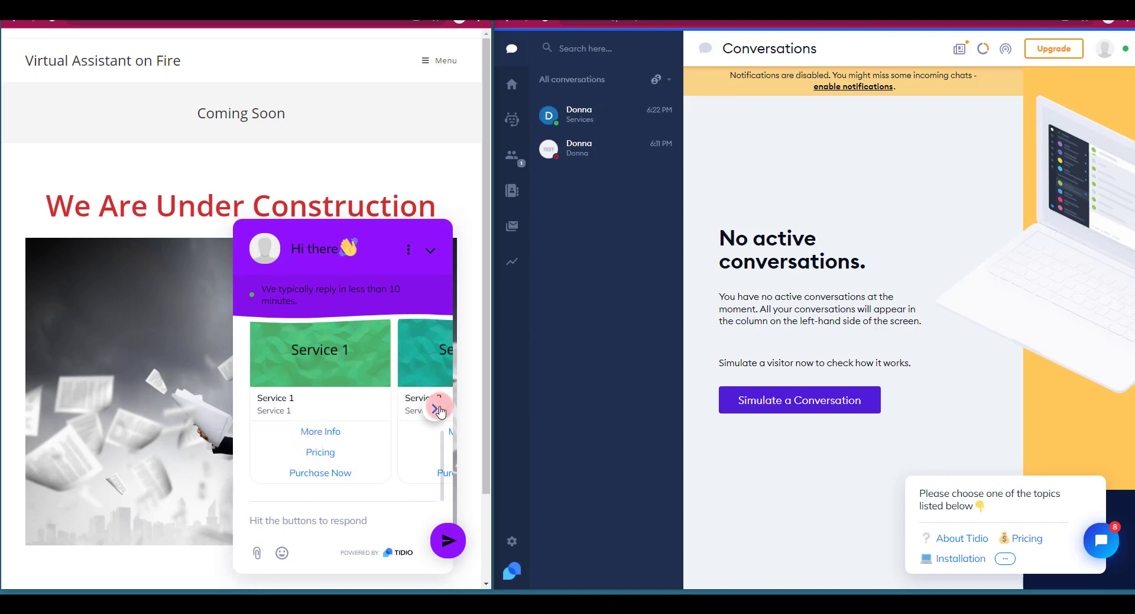
{"action": "left_click", "coordinate": [435, 409]}
{"action": "left_click", "coordinate": [436, 409]}
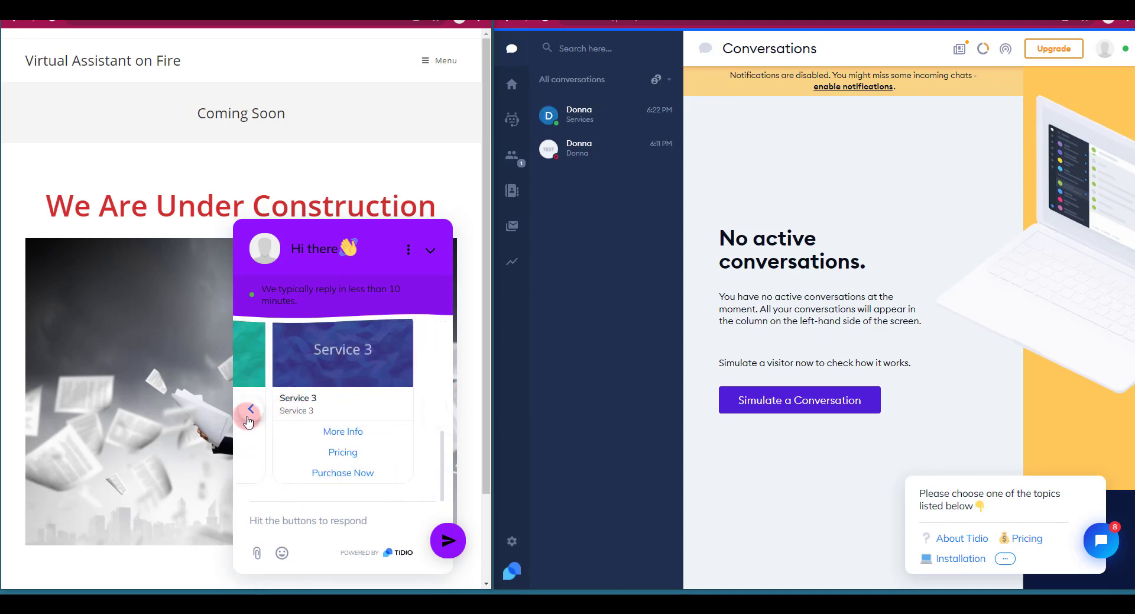
{"action": "left_click", "coordinate": [251, 409]}
{"action": "left_click", "coordinate": [251, 408]}
{"action": "scroll", "coordinate": [322, 447], "scroll_direction": "up", "scroll_amount": 3}
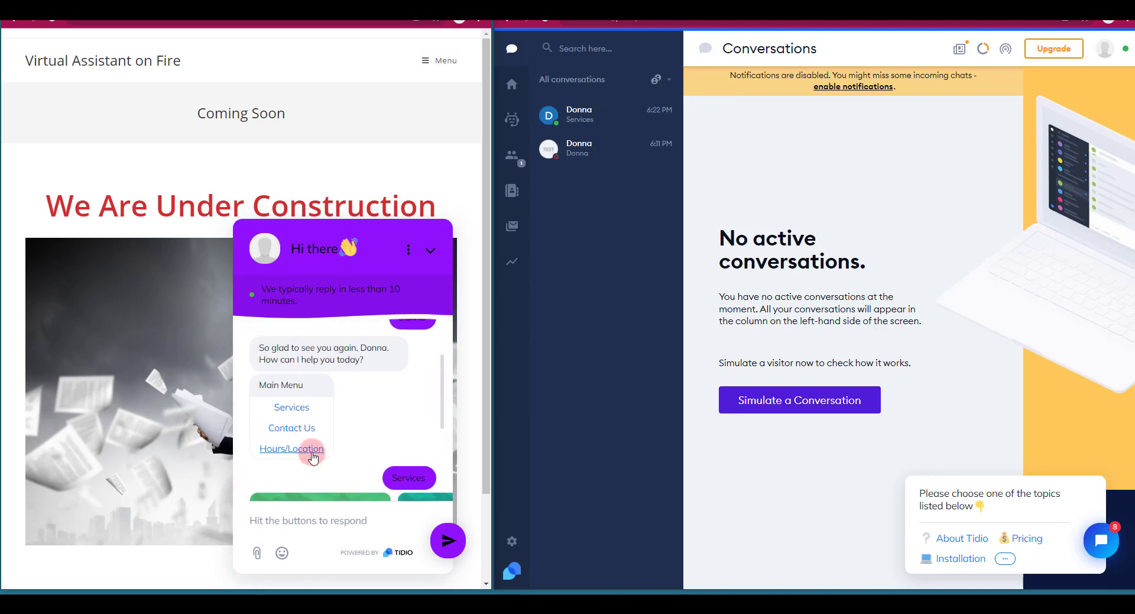
Choose Contact Us and Schedule Appointment in the website chat, and return from the Calendly page to the website.
{"action": "left_click", "coordinate": [289, 431]}
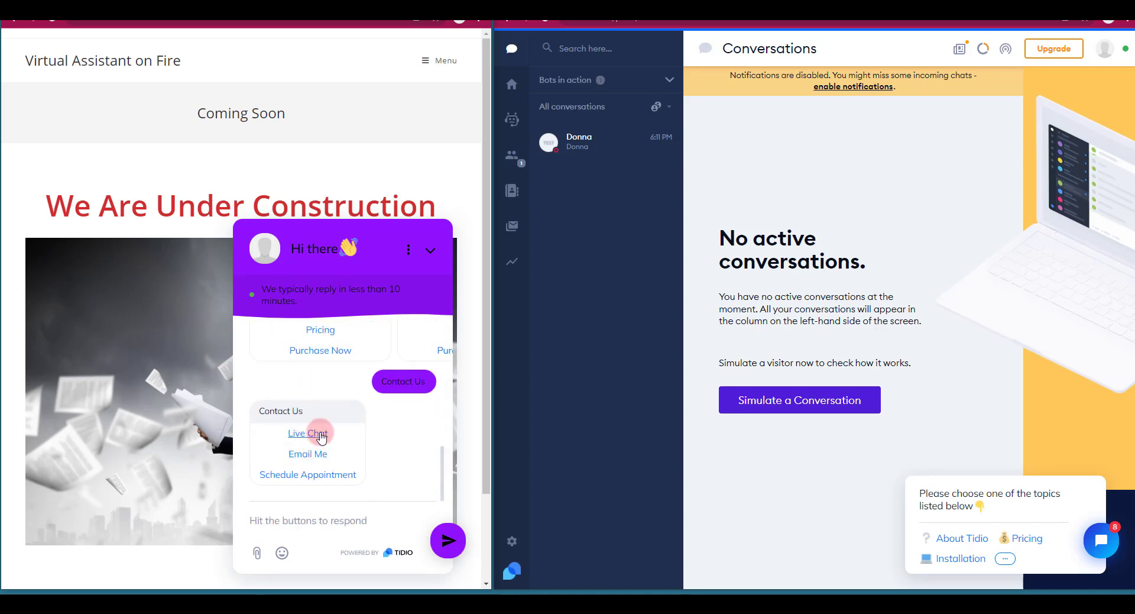
{"action": "left_click", "coordinate": [302, 474]}
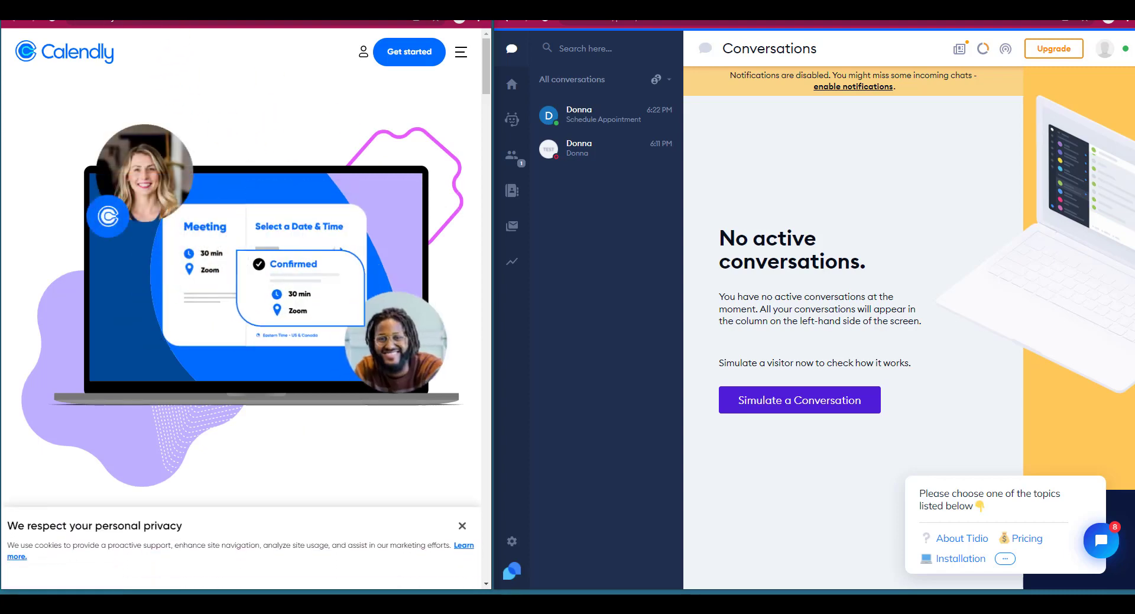
{"action": "left_click", "coordinate": [151, 9]}
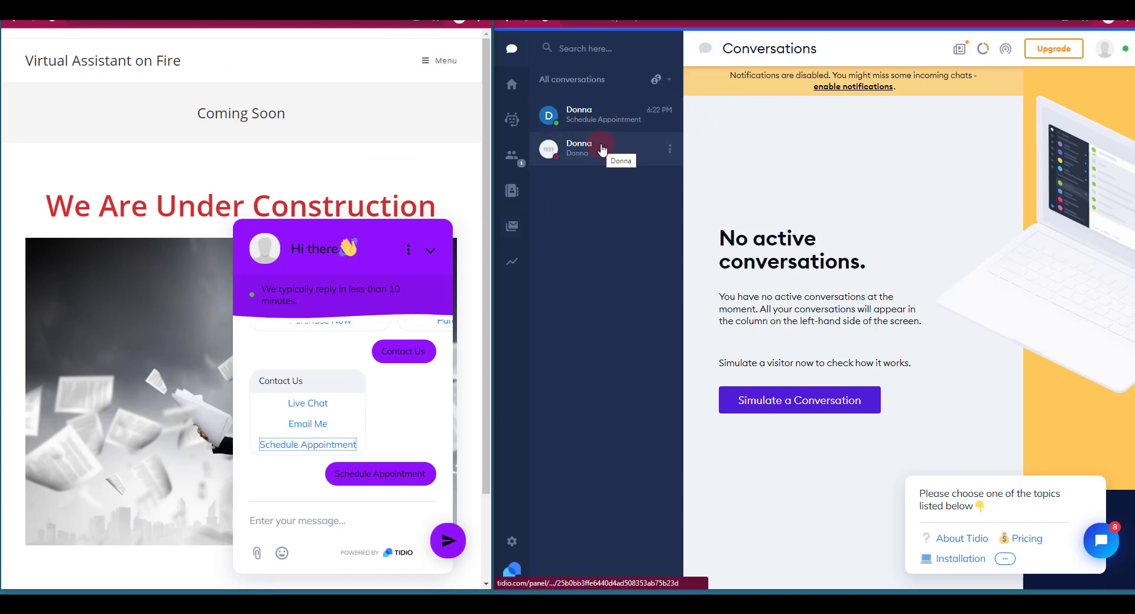
View the test conversation and the newest visitor conversation in the inbox, and request a Live Chat from the website's chat widget.
{"action": "left_click", "coordinate": [603, 149]}
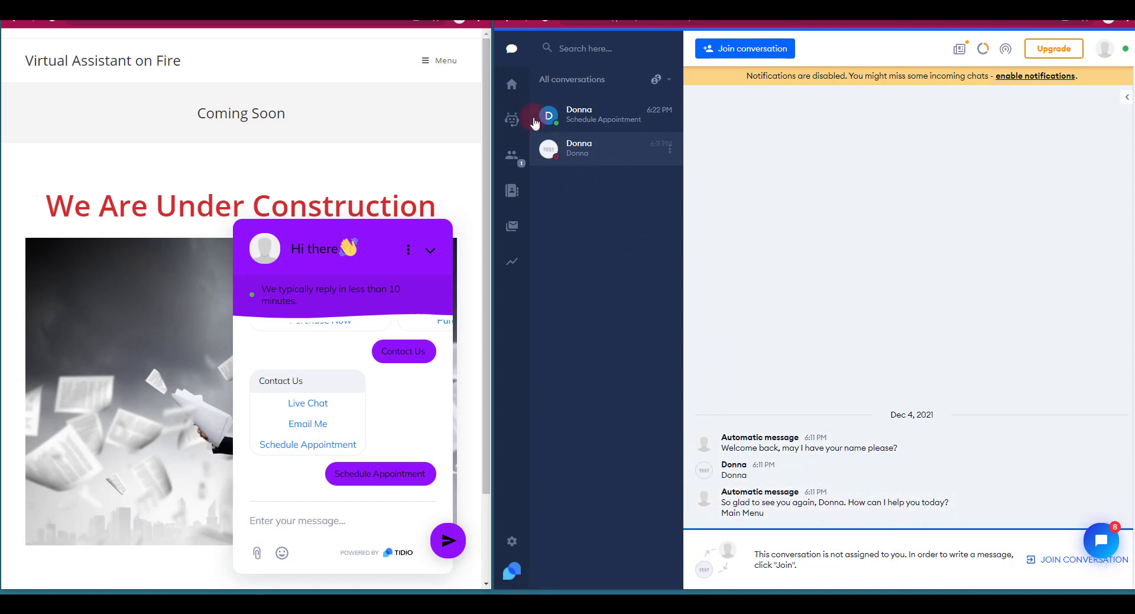
{"action": "left_click", "coordinate": [609, 119]}
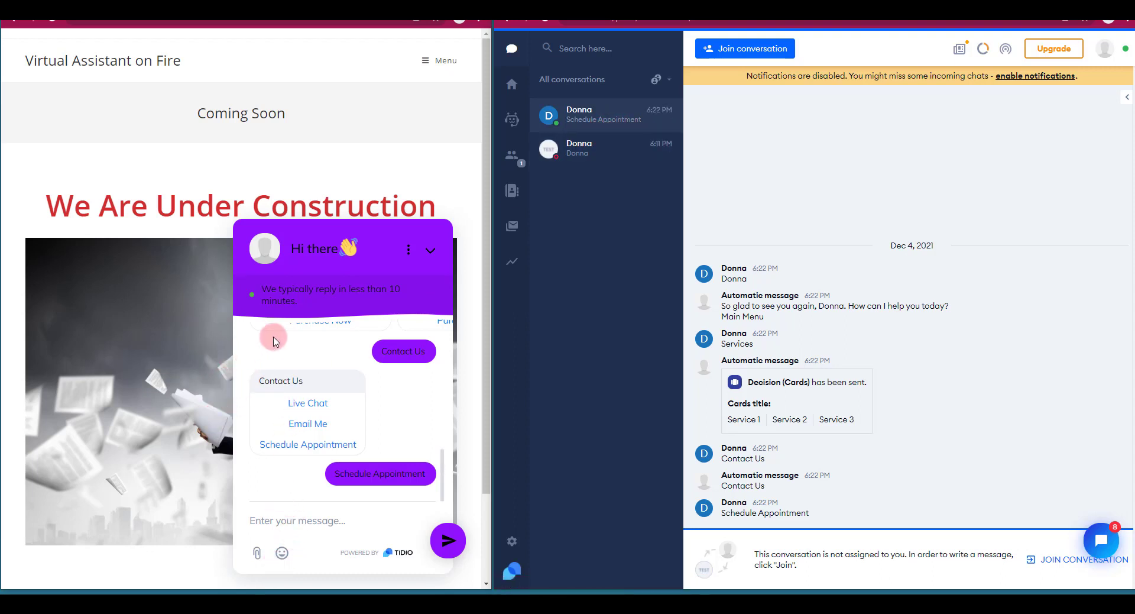
{"action": "left_click", "coordinate": [308, 402]}
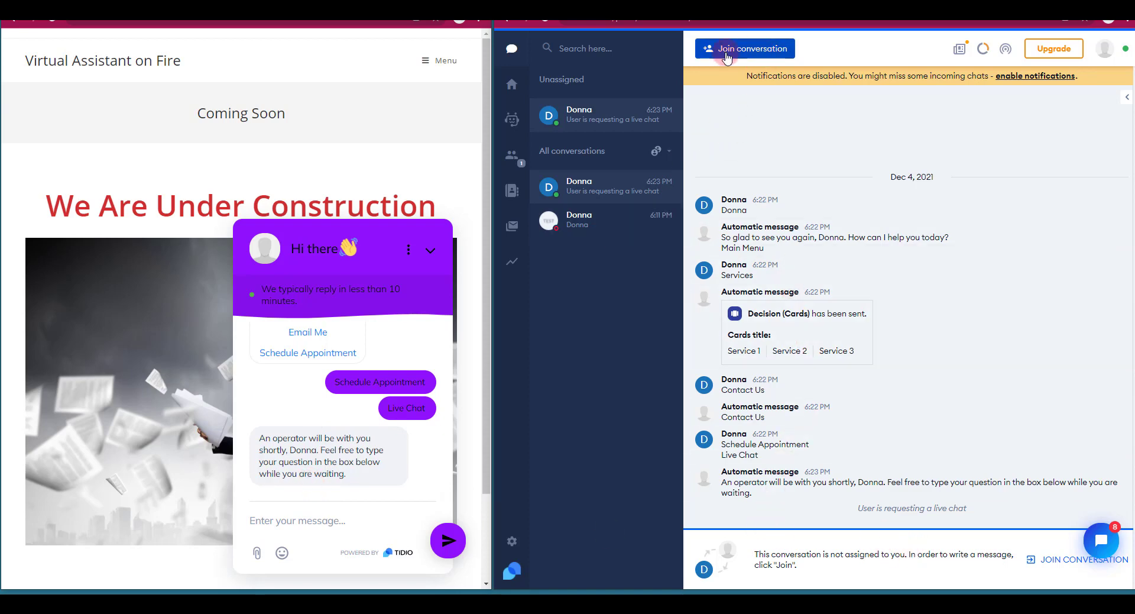
Join the visitor's conversation as operator and send a greeting with the visitor's first name that asks "how can I help you?".
{"action": "left_click", "coordinate": [759, 52]}
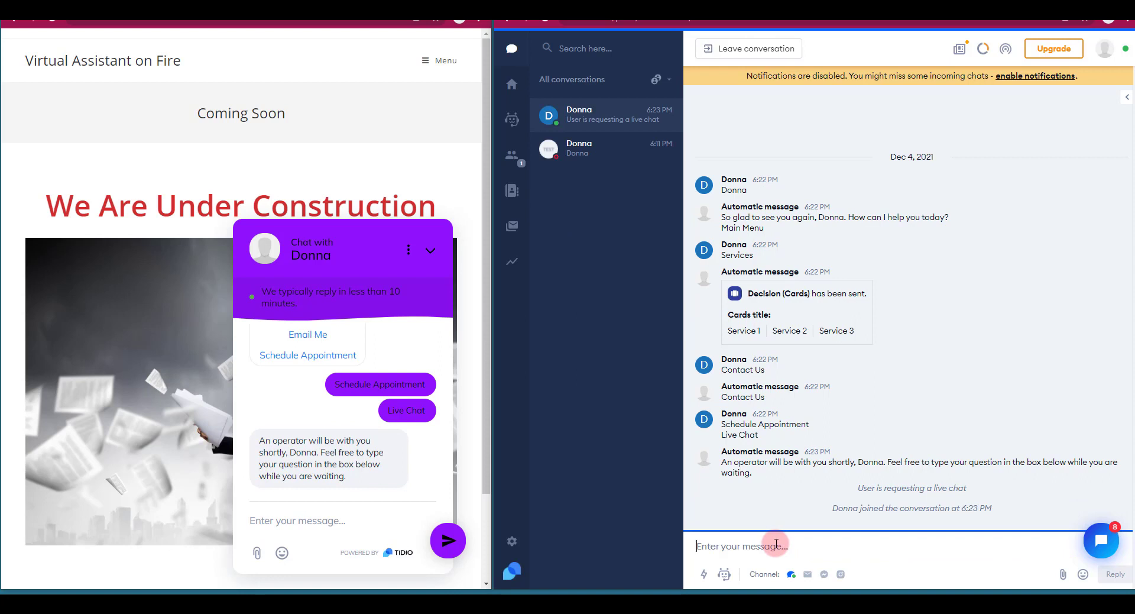
{"action": "type", "text": "Hi there Donna, how can I help yo"}
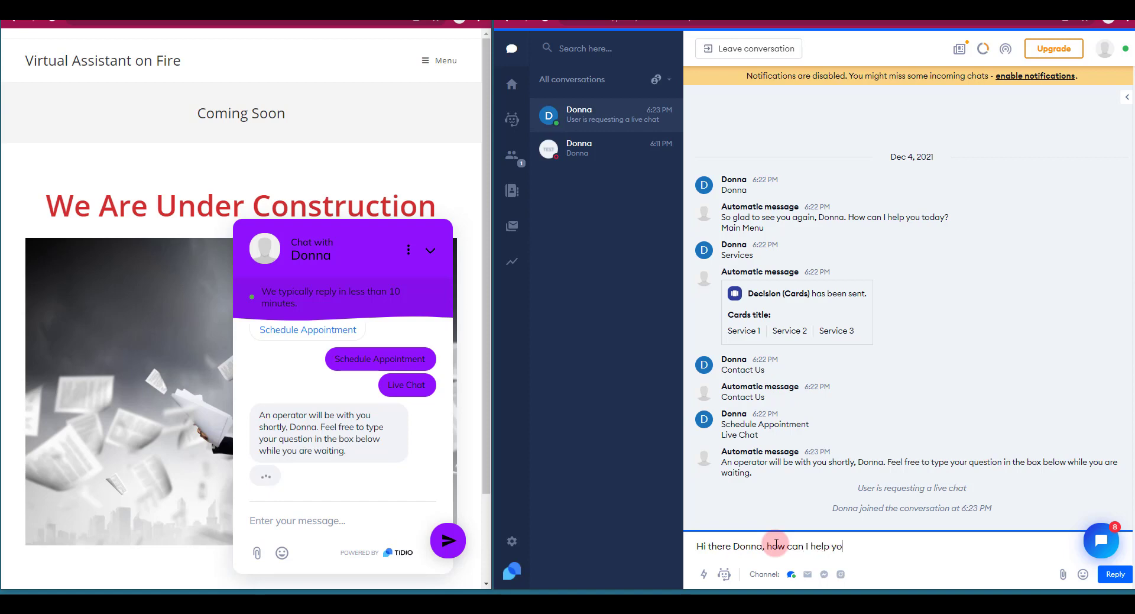
{"action": "type", "text": "u?"}
{"action": "key", "text": "Return"}
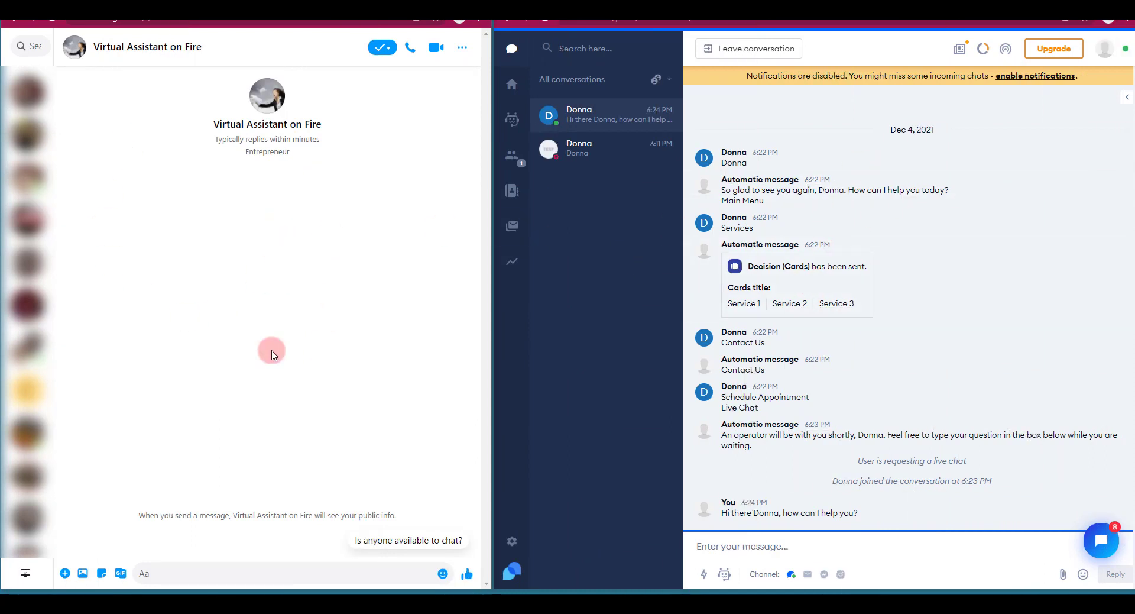
Send the suggested question "Is anyone available to chat?" in Messenger and answer it with "Hey there" from the conversations inbox.
{"action": "left_click", "coordinate": [399, 542]}
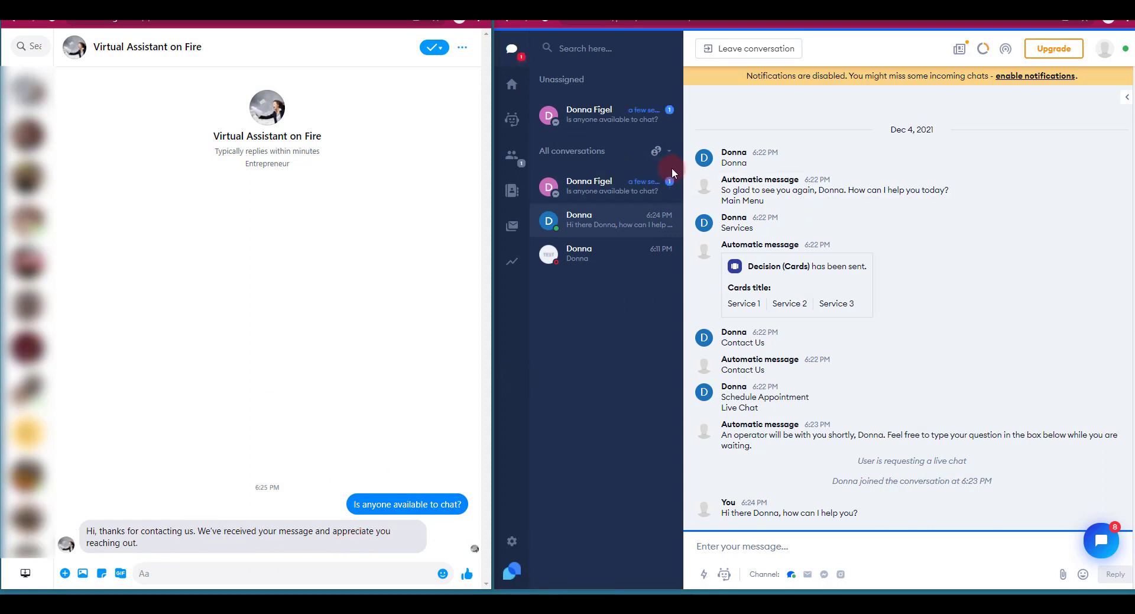
{"action": "left_click", "coordinate": [608, 118]}
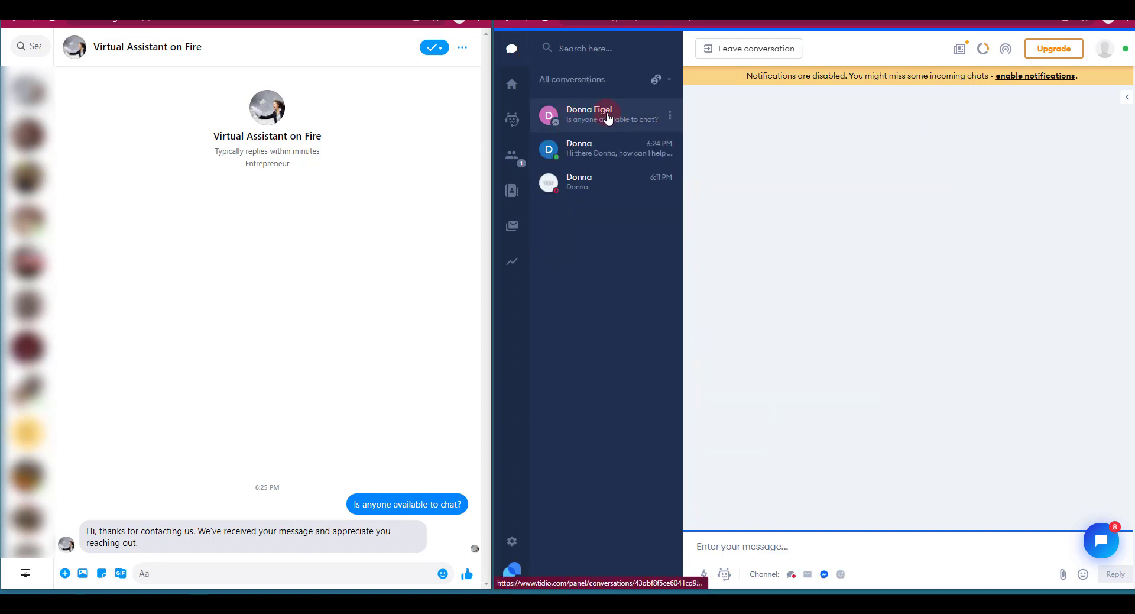
{"action": "left_click", "coordinate": [750, 547]}
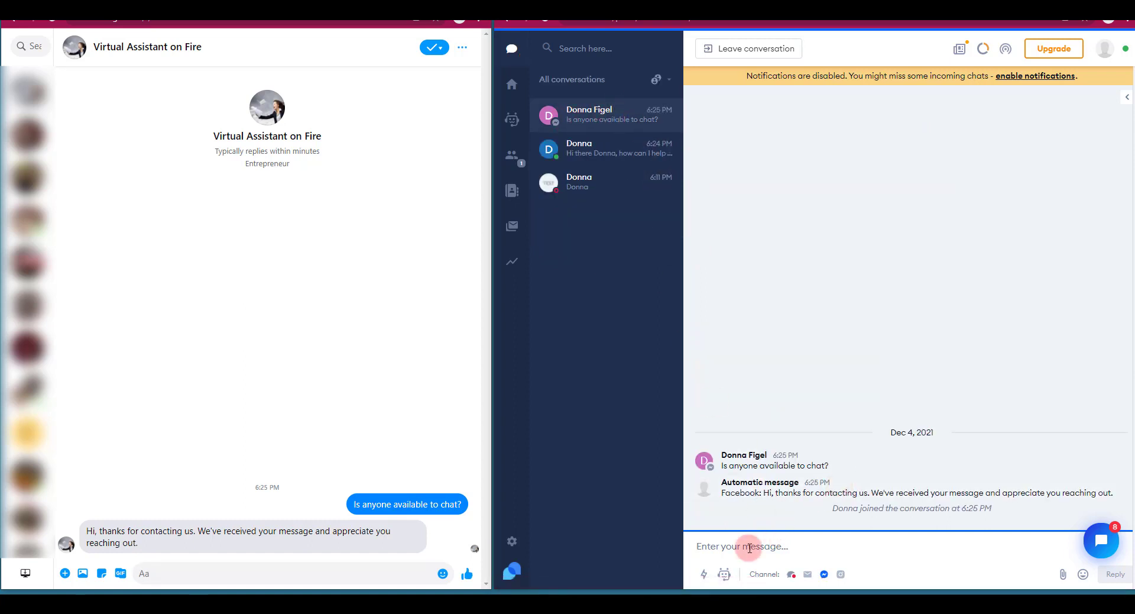
{"action": "type", "text": "He"}
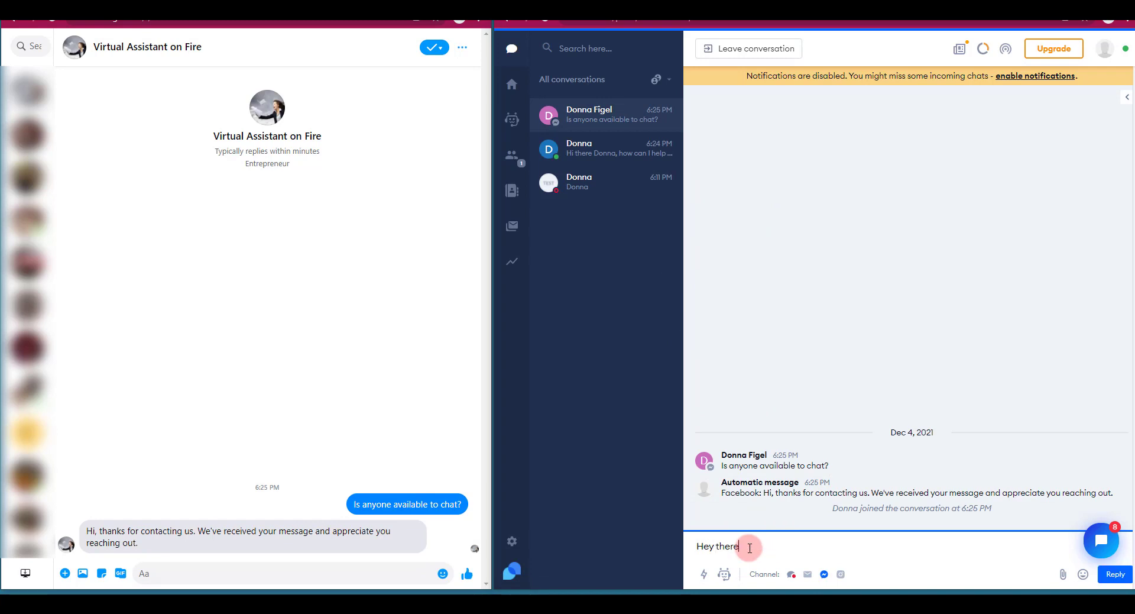
{"action": "type", "text": "y there"}
{"action": "key", "text": "Return"}
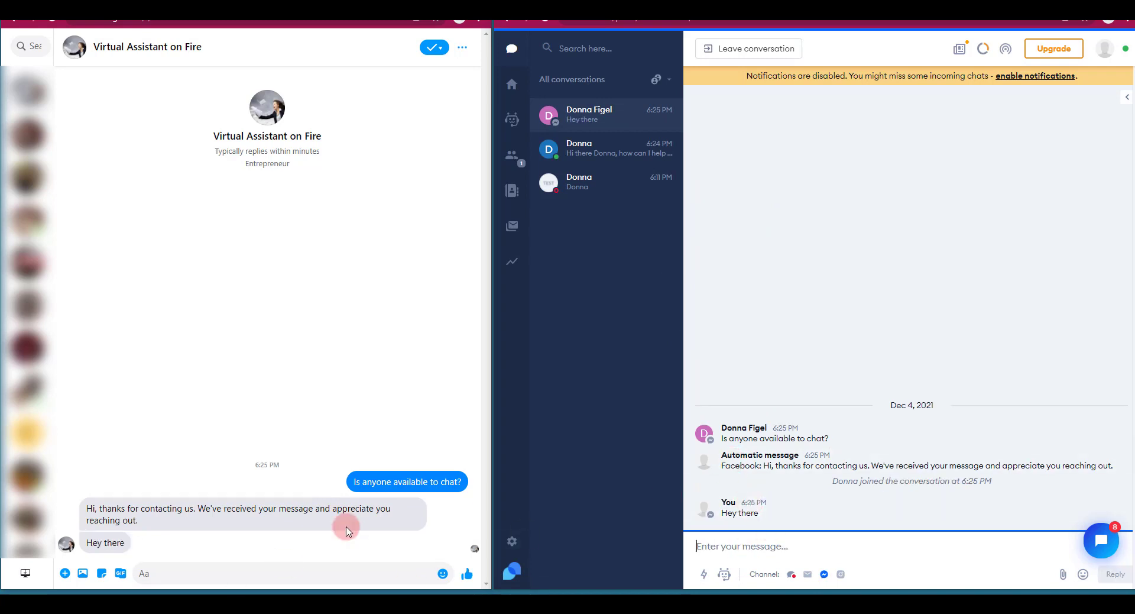
Send "Hi how are you?" to Virtual Assistant on Fire in Messenger and check its arrival in the inbox.
{"action": "left_click", "coordinate": [190, 572]}
{"action": "type", "text": "Hi how are yo"}
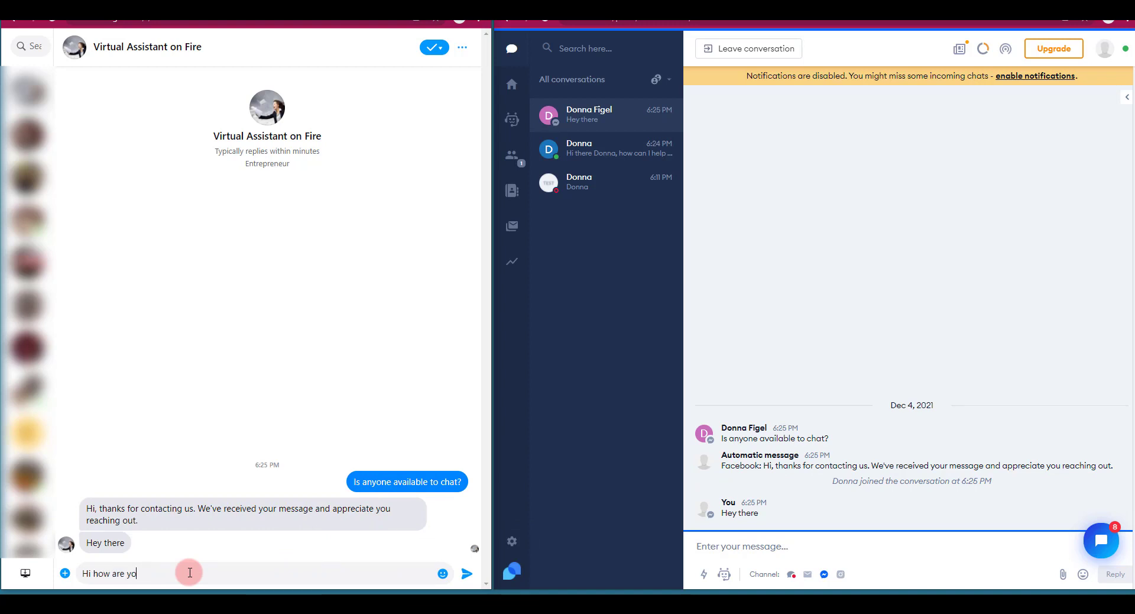
{"action": "key", "text": "Return"}
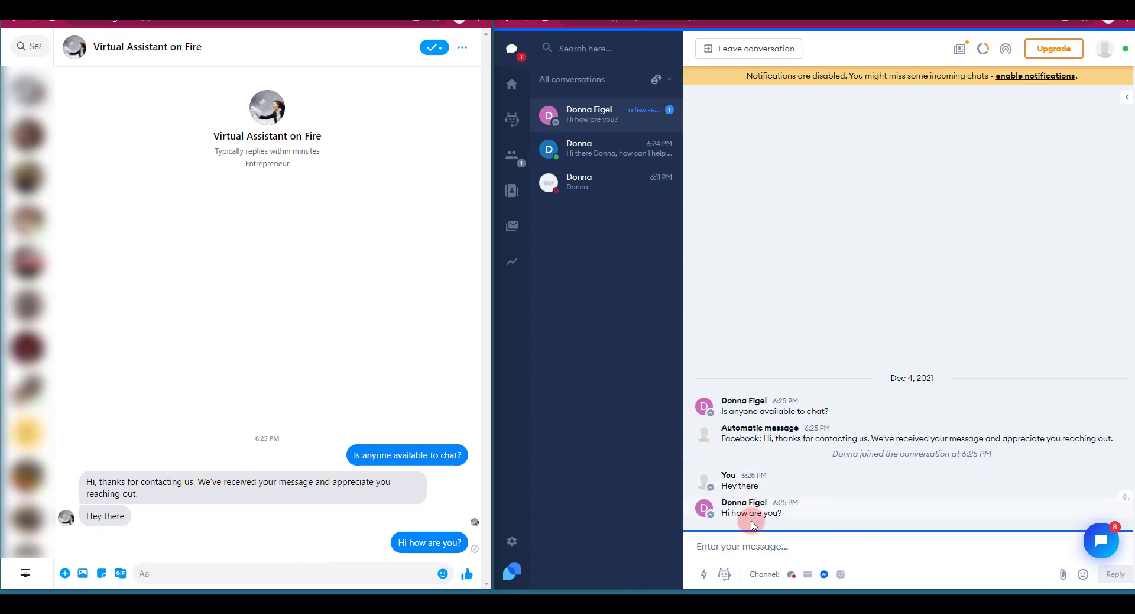
{"action": "mouse_move", "coordinate": [784, 502]}
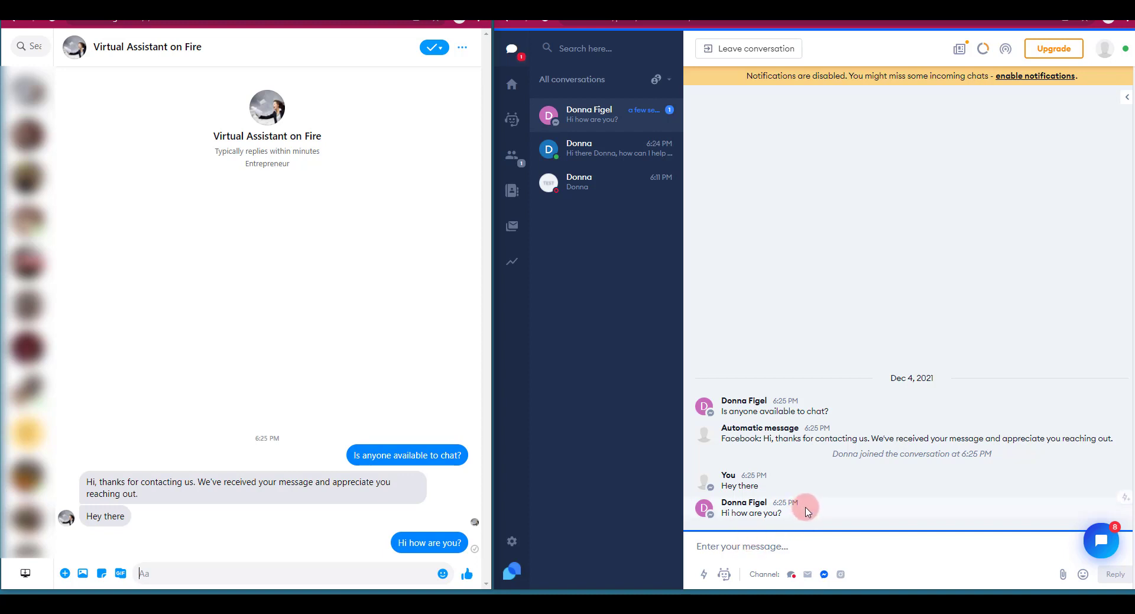
Reply to the Messenger contact with the quick response "I can send you an email with more details if you'd like. What email should I send it to?".
{"action": "left_click", "coordinate": [703, 577]}
{"action": "left_click", "coordinate": [703, 578]}
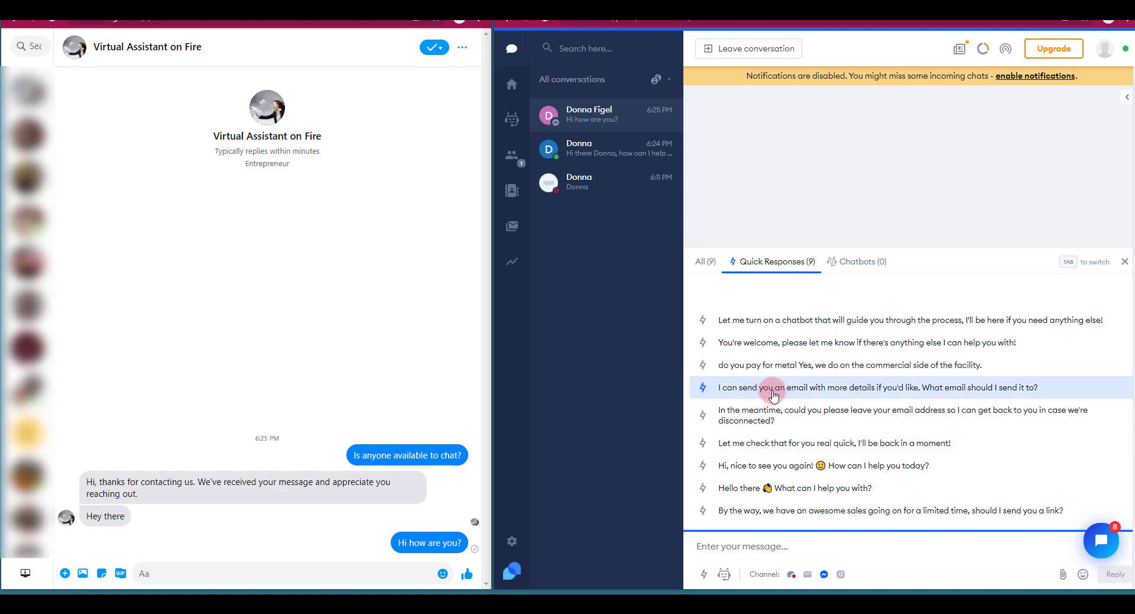
{"action": "left_click", "coordinate": [842, 389]}
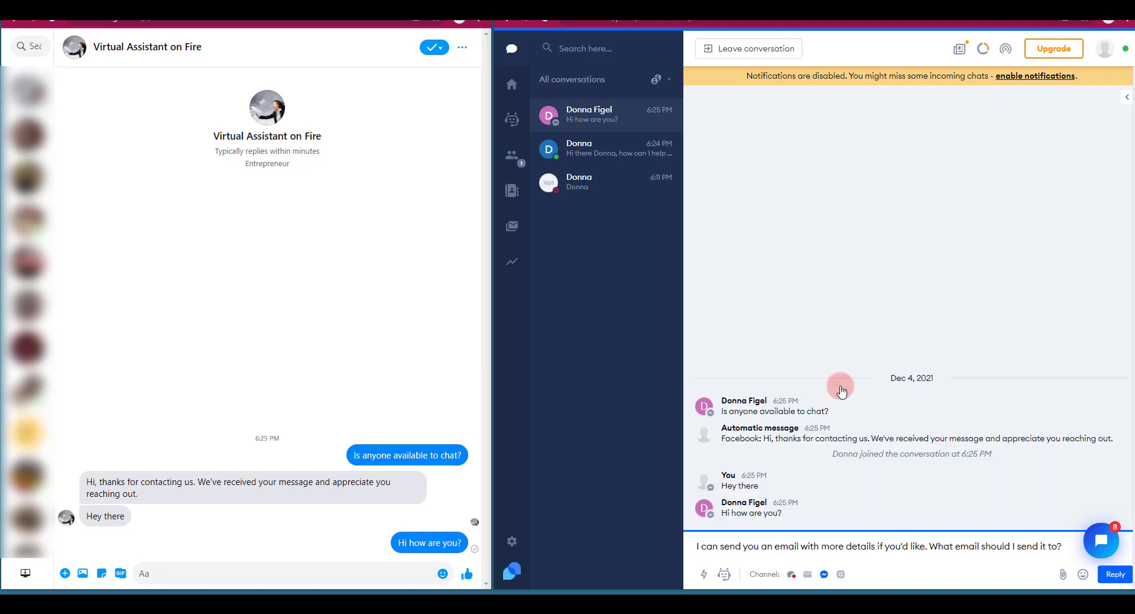
{"action": "key", "text": "Return"}
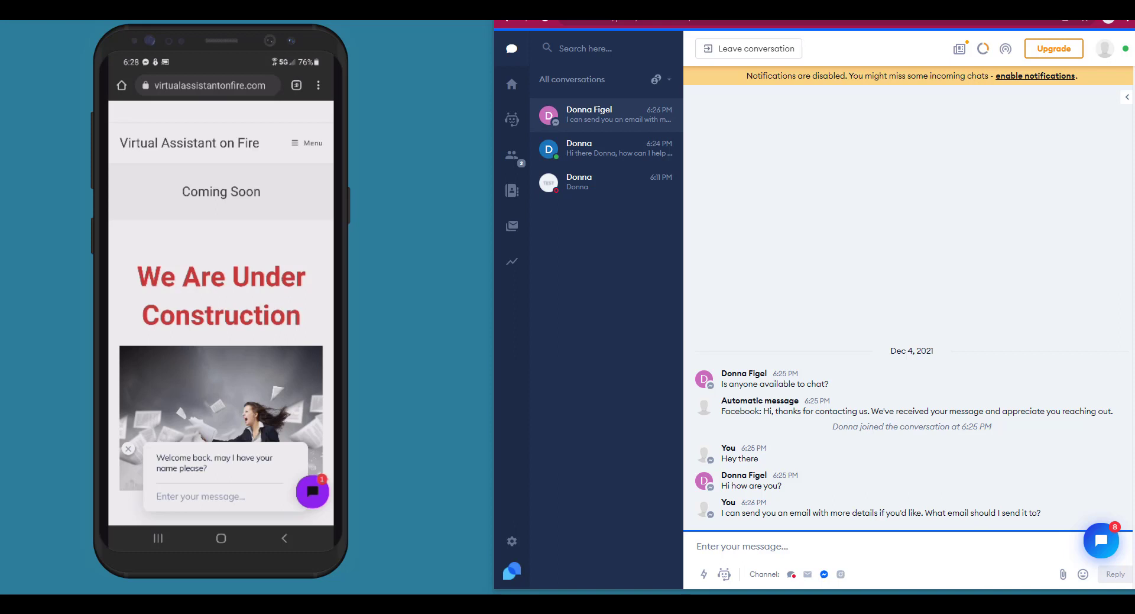
On the phone's website chat, enter the visitor's first name, choose Contact Us and Schedule Appointment, and return from Calendly to the chat.
{"action": "type", "text": "Donna"}
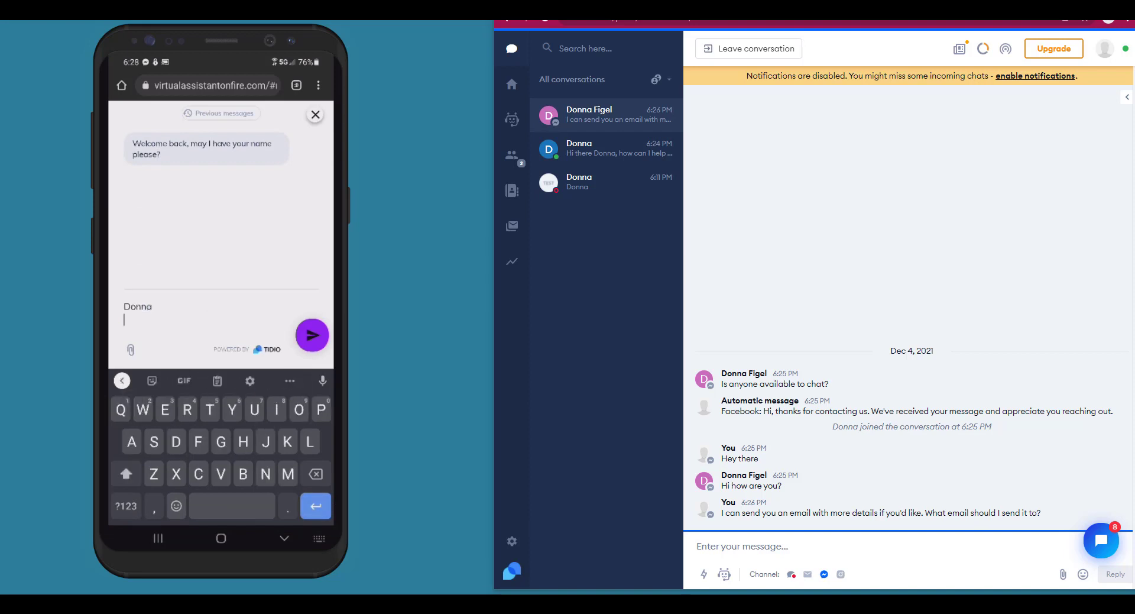
{"action": "key", "text": "Return"}
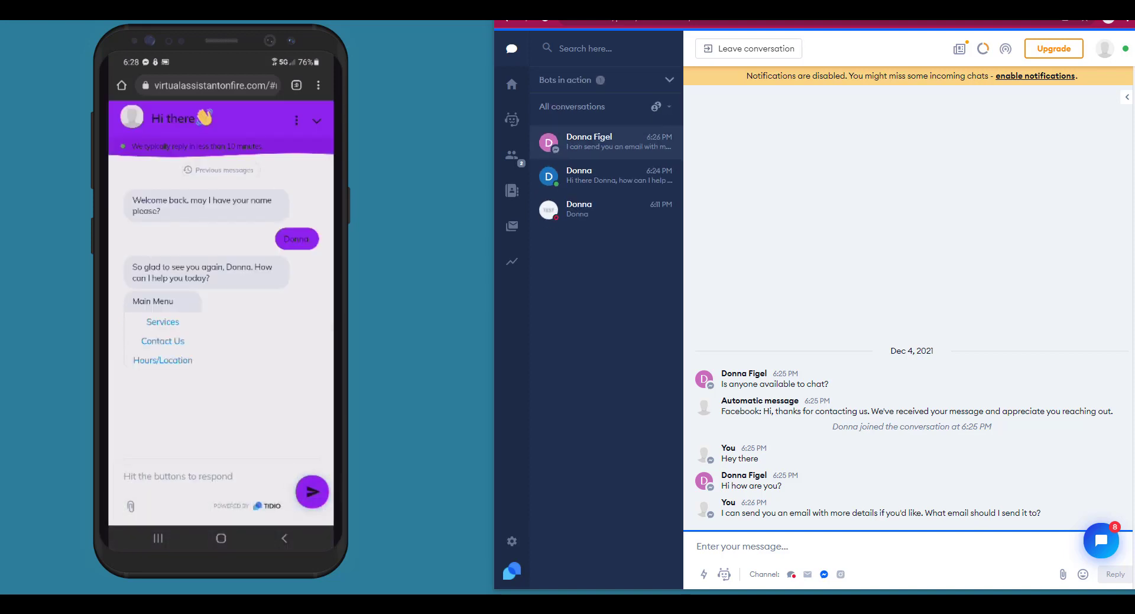
{"action": "left_click", "coordinate": [163, 341]}
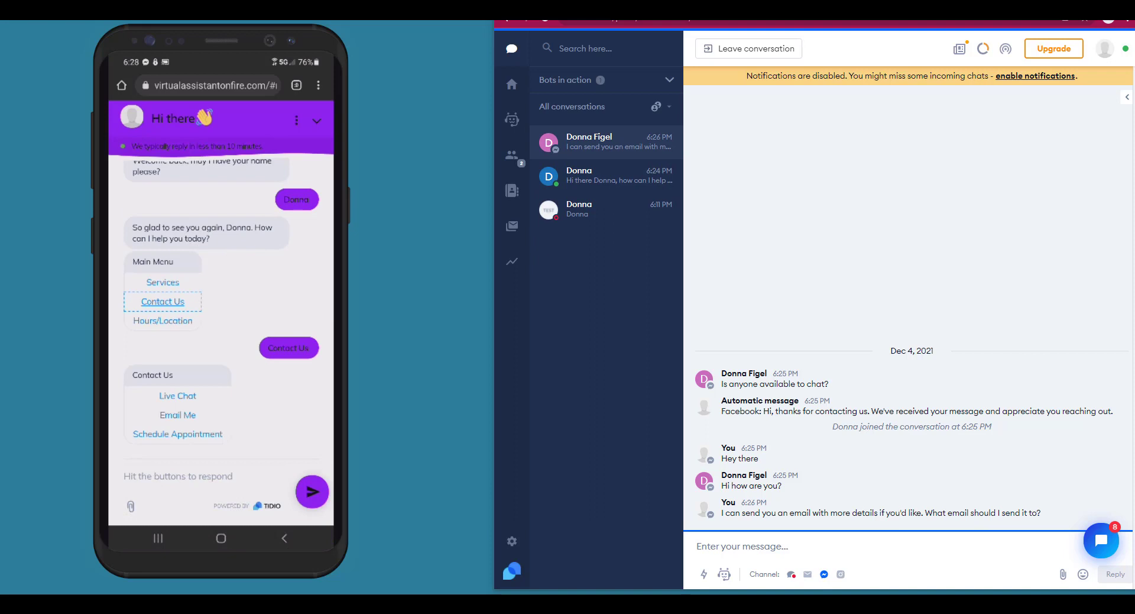
{"action": "left_click", "coordinate": [177, 434]}
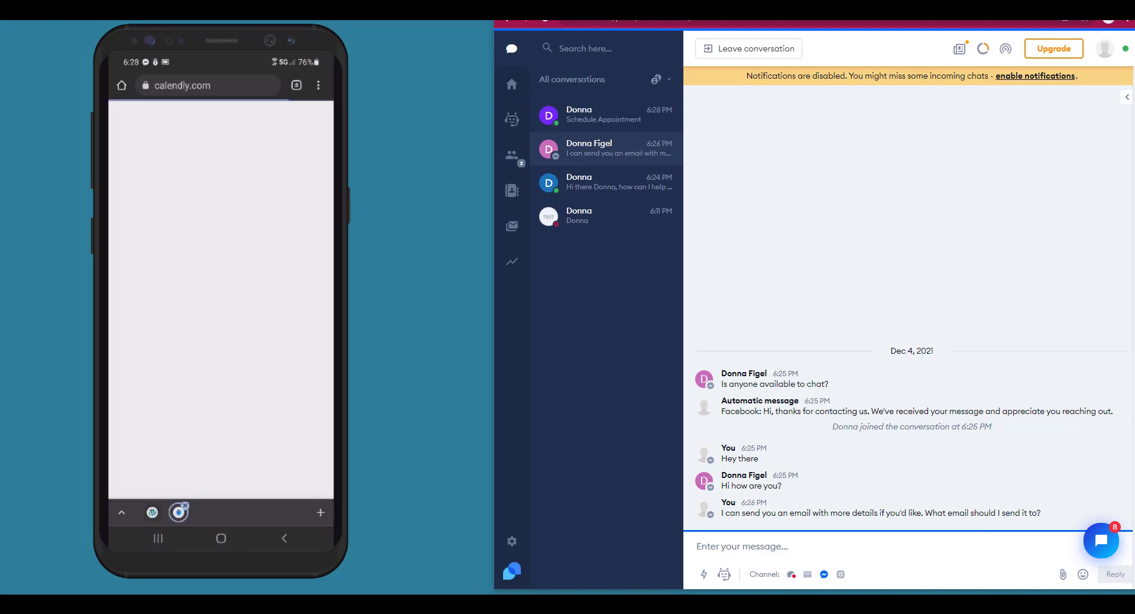
{"action": "left_click", "coordinate": [284, 538]}
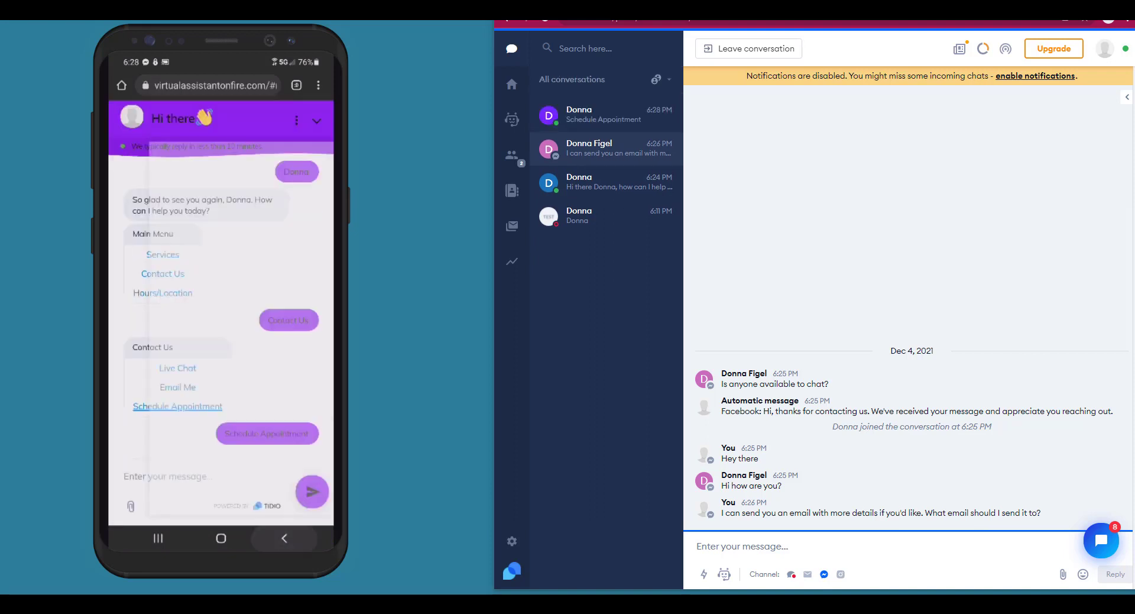
Choose Services in the phone's website chat and browse forward through the service cards.
{"action": "left_click", "coordinate": [162, 253]}
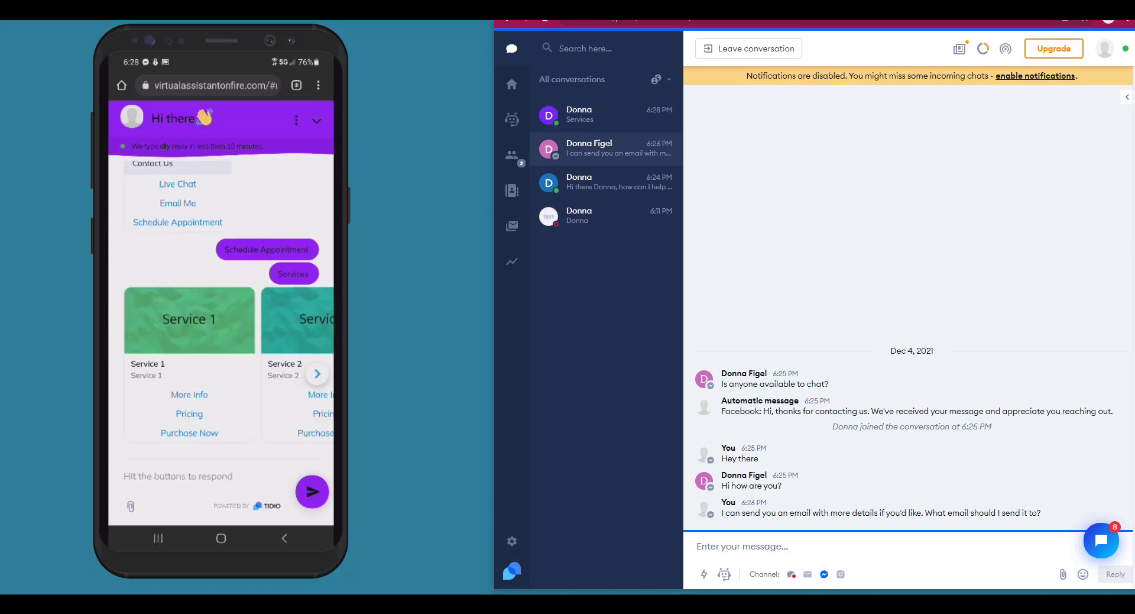
{"action": "left_click", "coordinate": [317, 373]}
{"action": "left_click", "coordinate": [317, 373]}
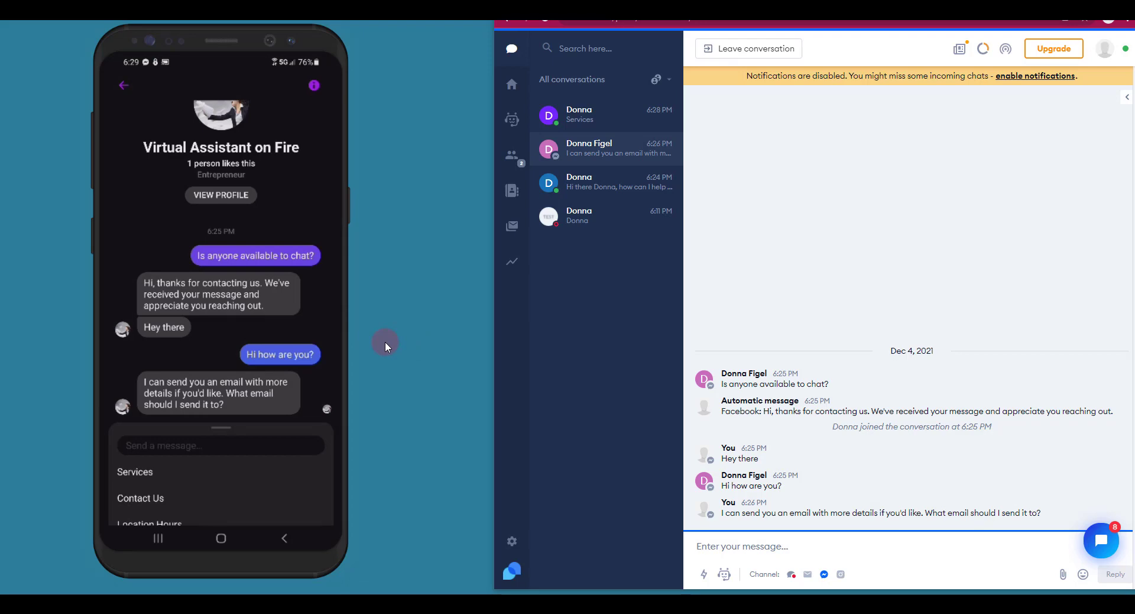
Send "Hi there" to Virtual Assistant on Fire in Messenger on the phone.
{"action": "type", "text": "Hi t"}
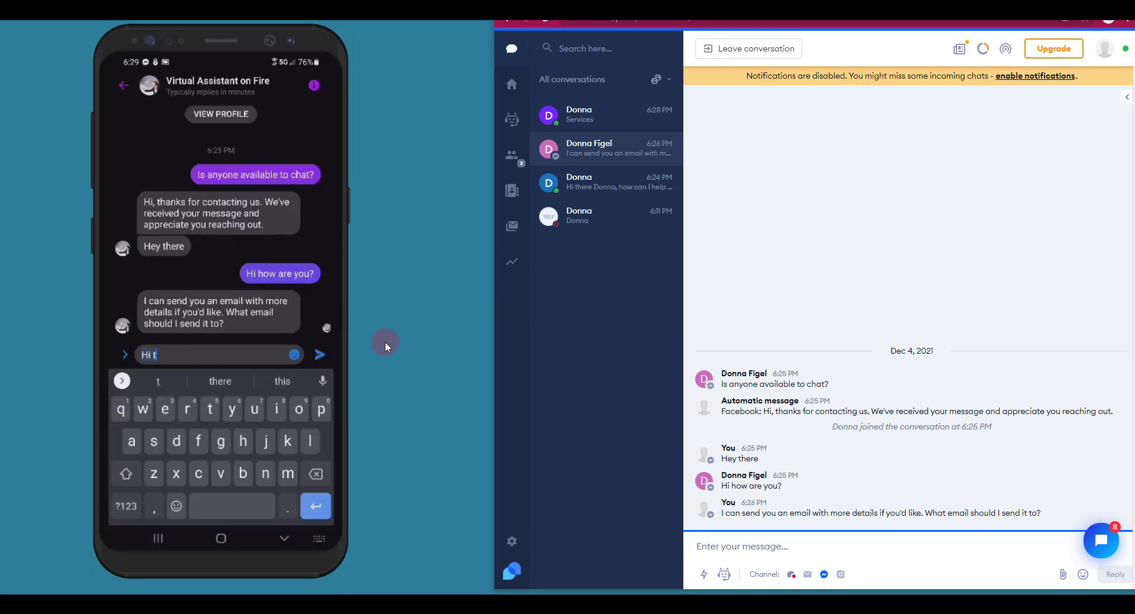
{"action": "type", "text": "here"}
{"action": "key", "text": "Return"}
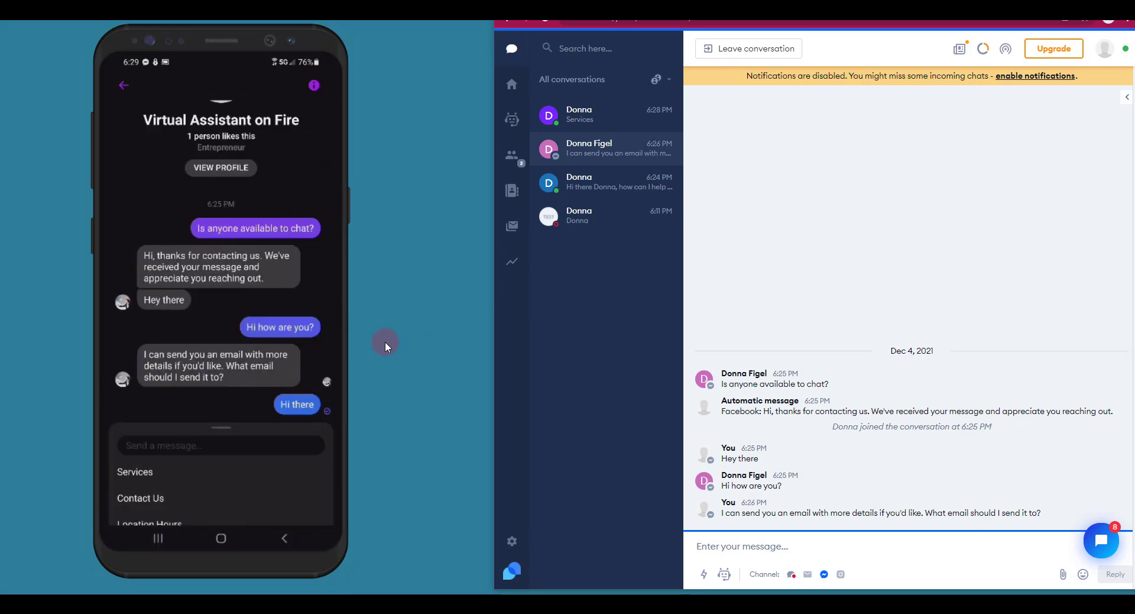